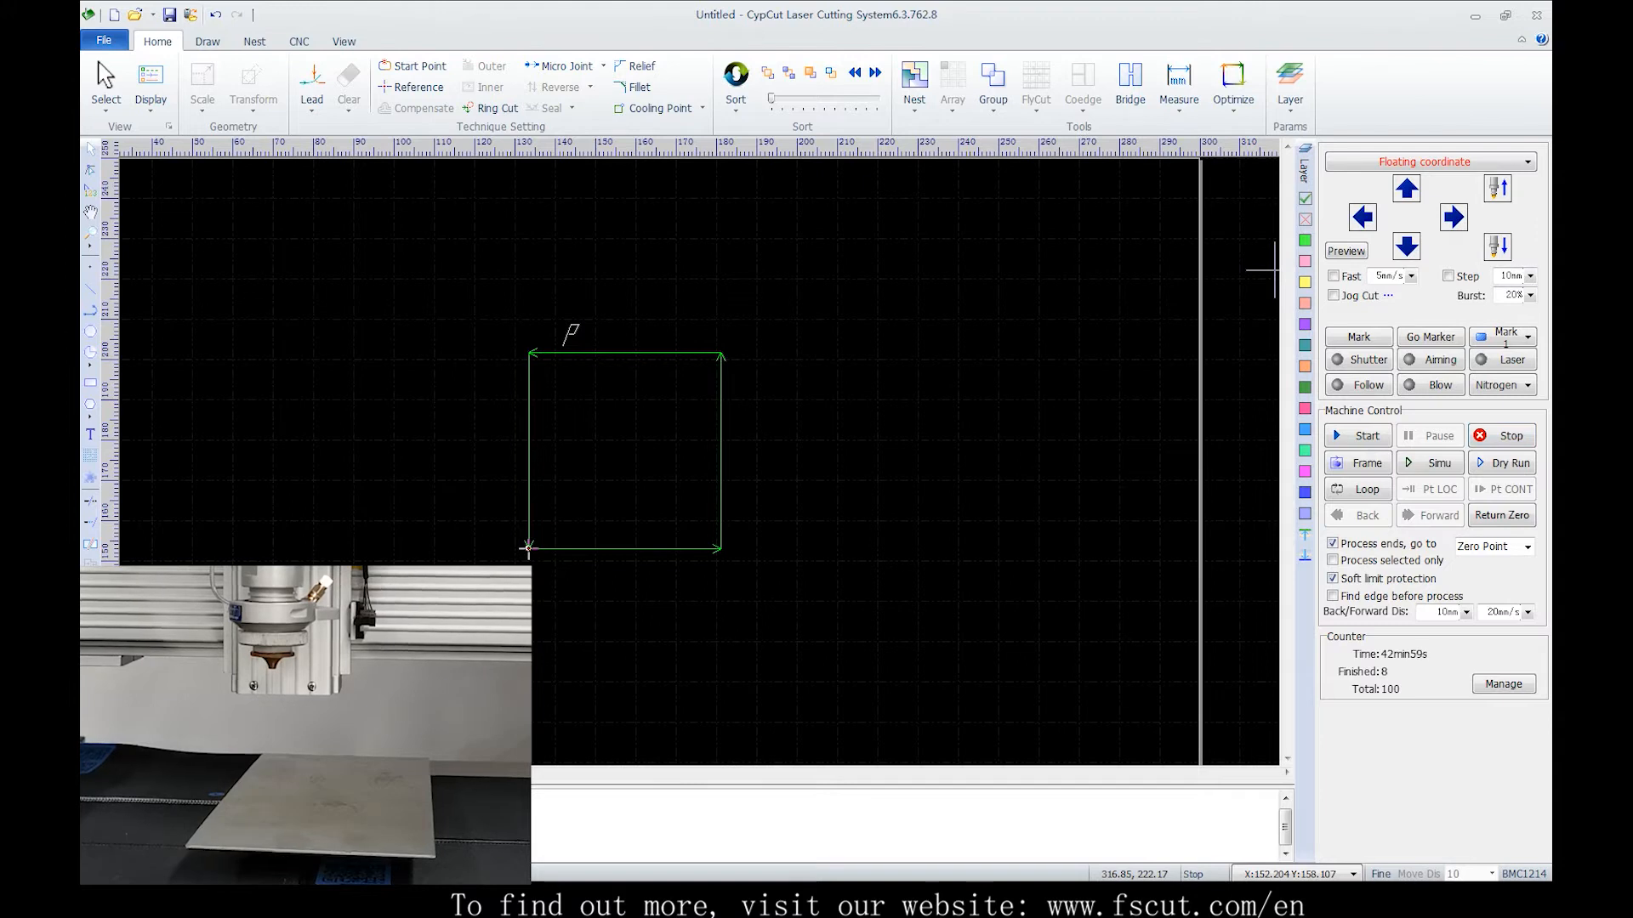
Review the coordinate system options and zoom out over the work area
{"action": "left_click", "coordinate": [1431, 162]}
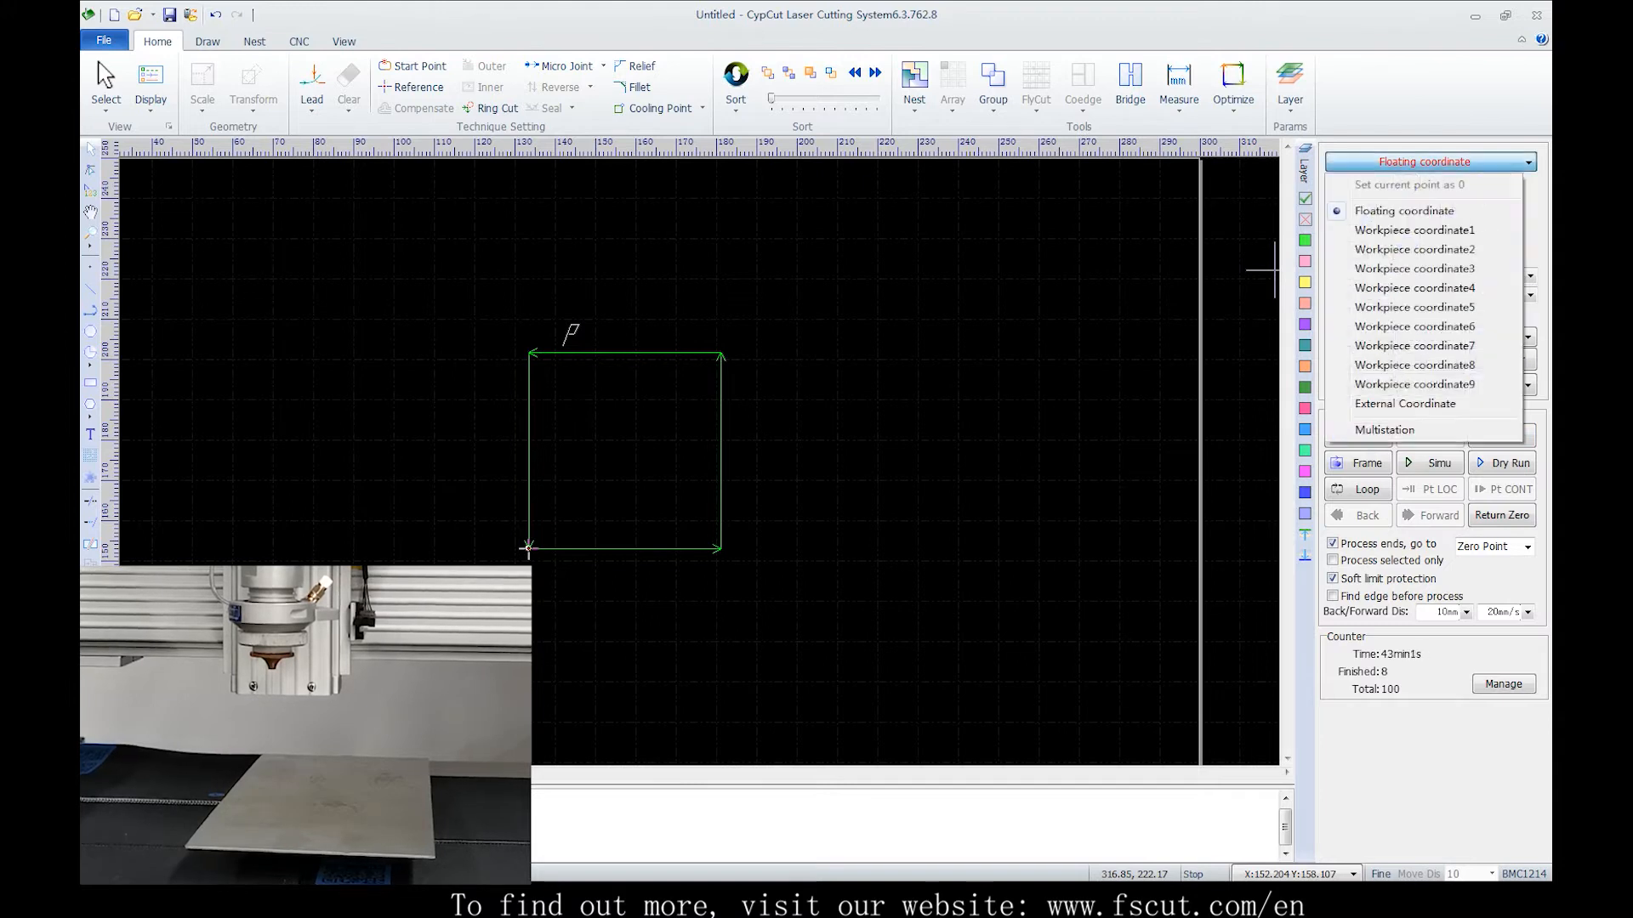
{"action": "key", "text": "Escape"}
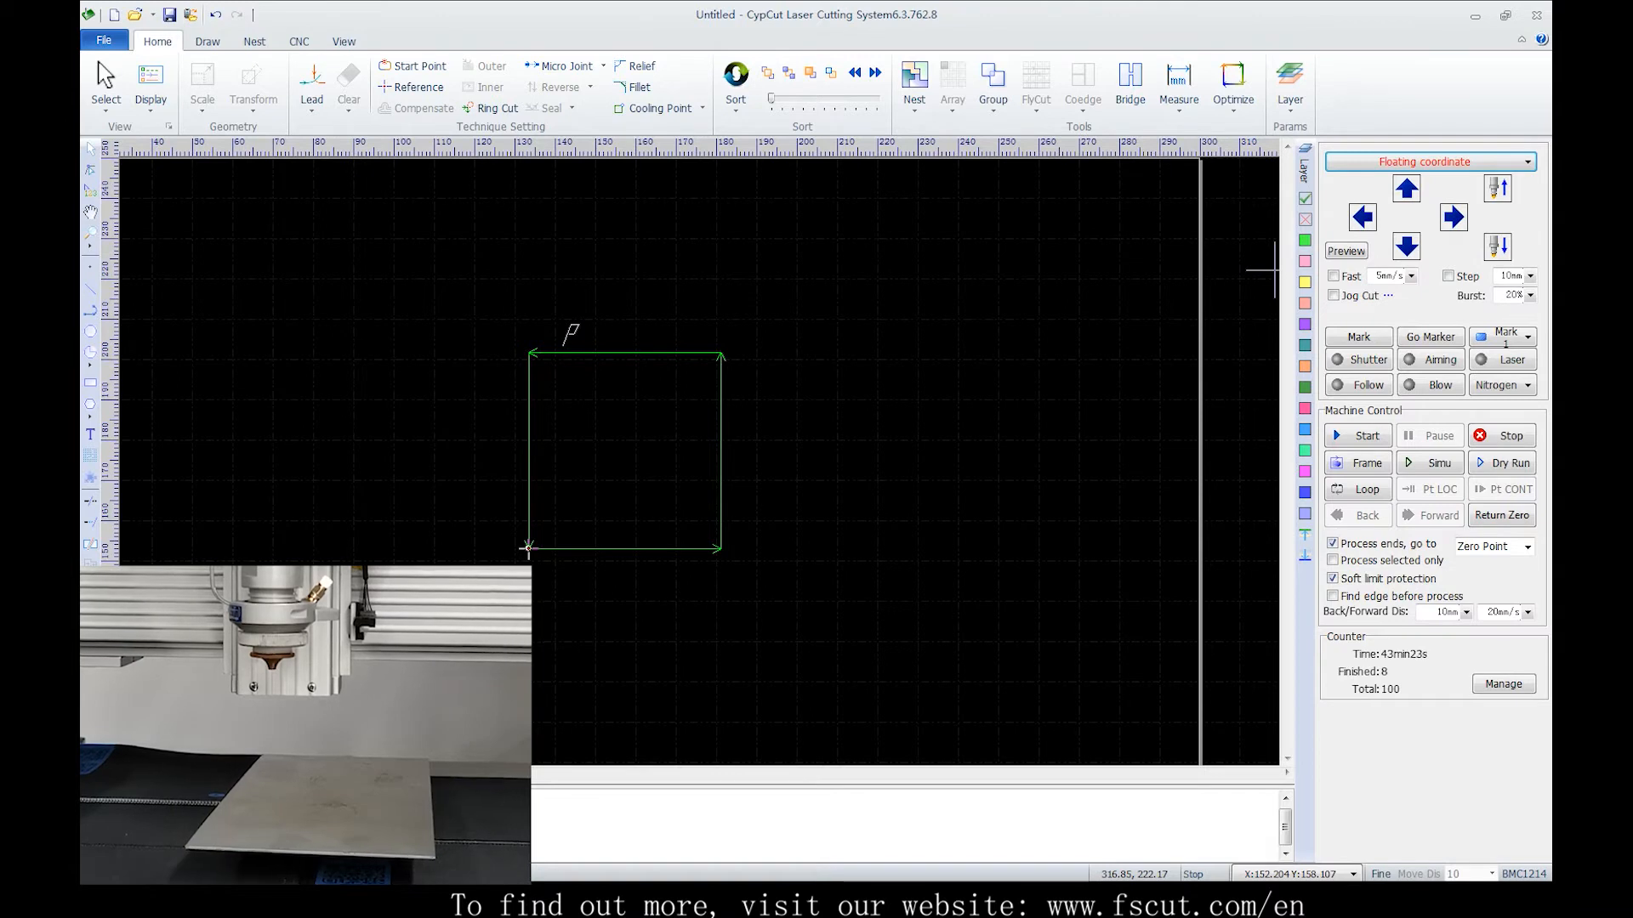
{"action": "scroll", "coordinate": [978, 374], "scroll_direction": "down", "scroll_amount": 3}
{"action": "middle_click_drag", "start_coordinate": [903, 358], "coordinate": [856, 316]}
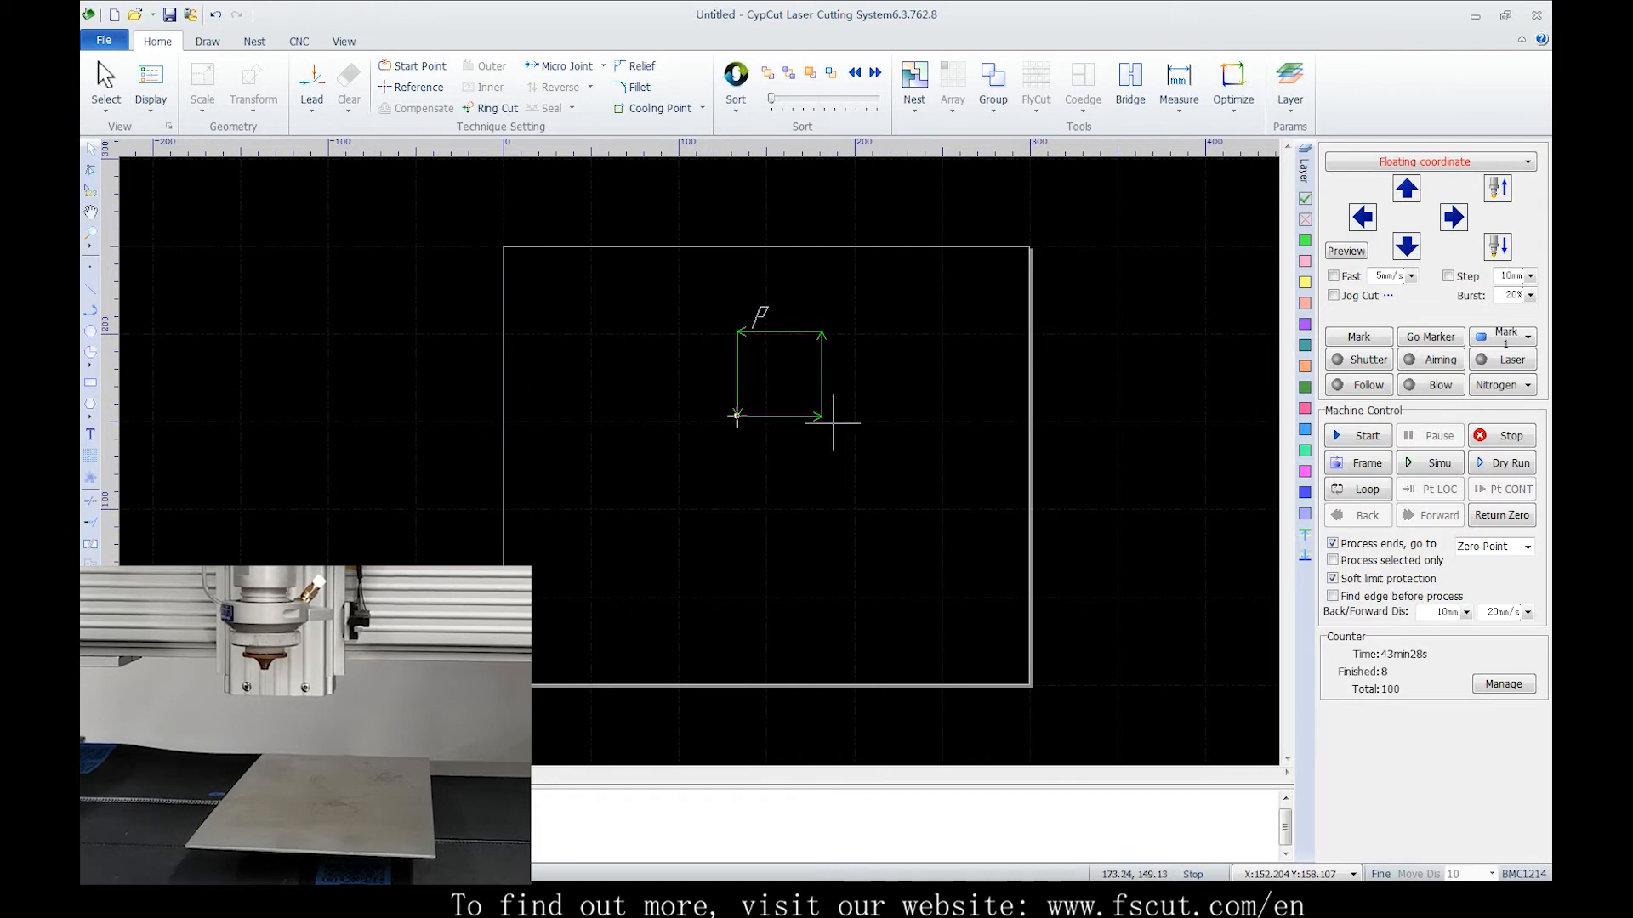
Enable Fast jogging and jog the cutting head left, right, up and down to position it over the sheet
{"action": "left_click", "coordinate": [1362, 216]}
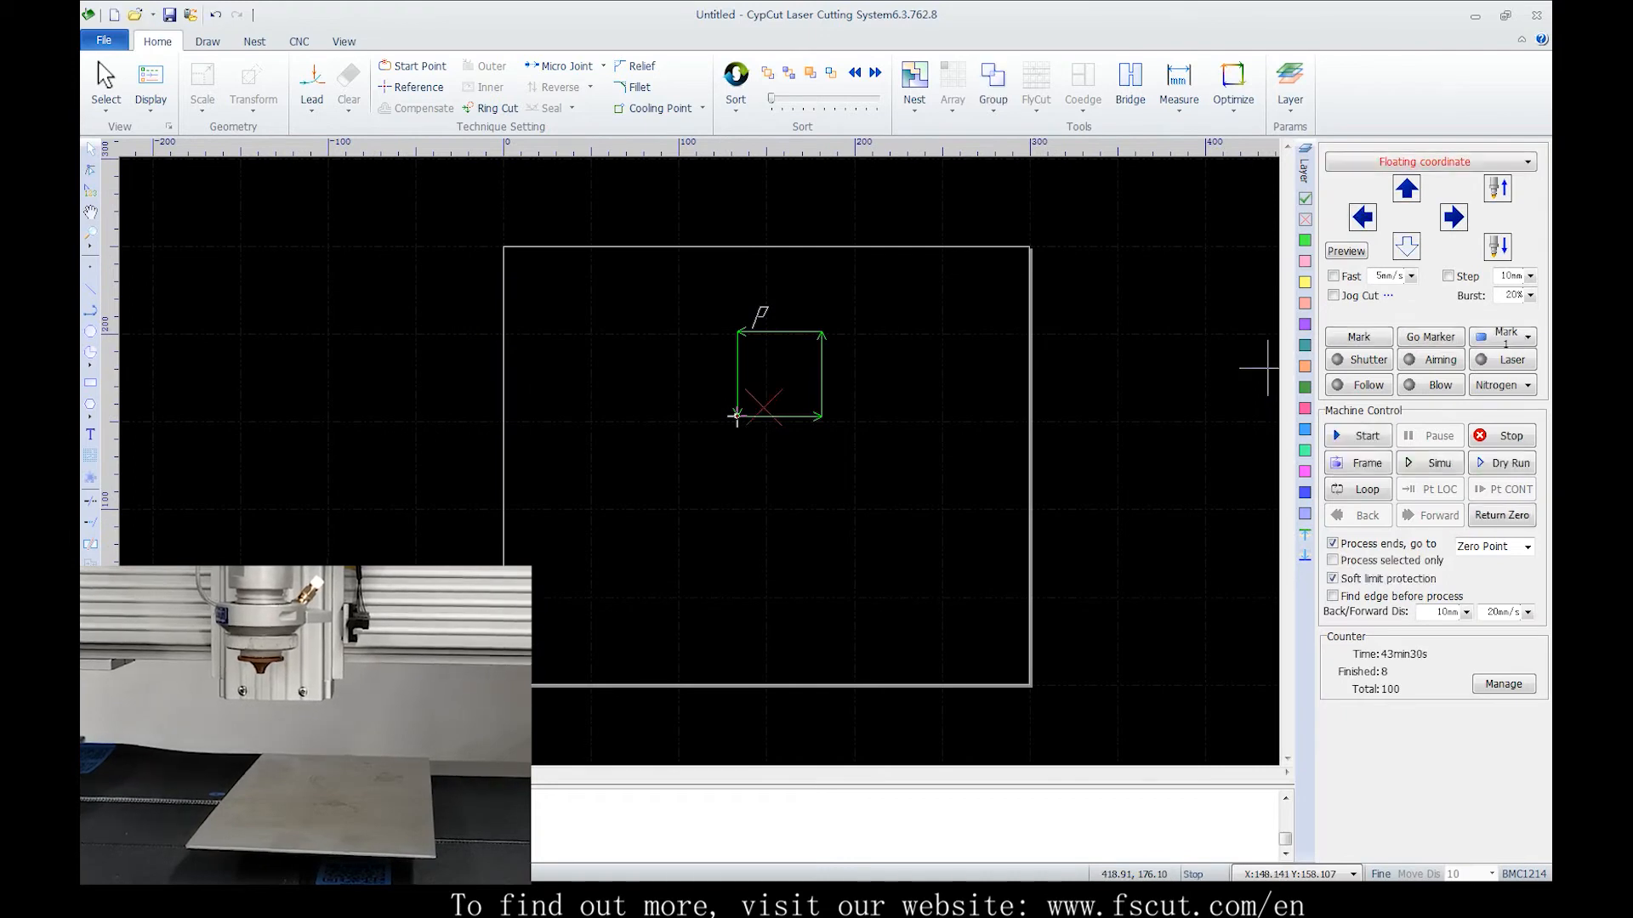
{"action": "left_click", "coordinate": [1334, 276]}
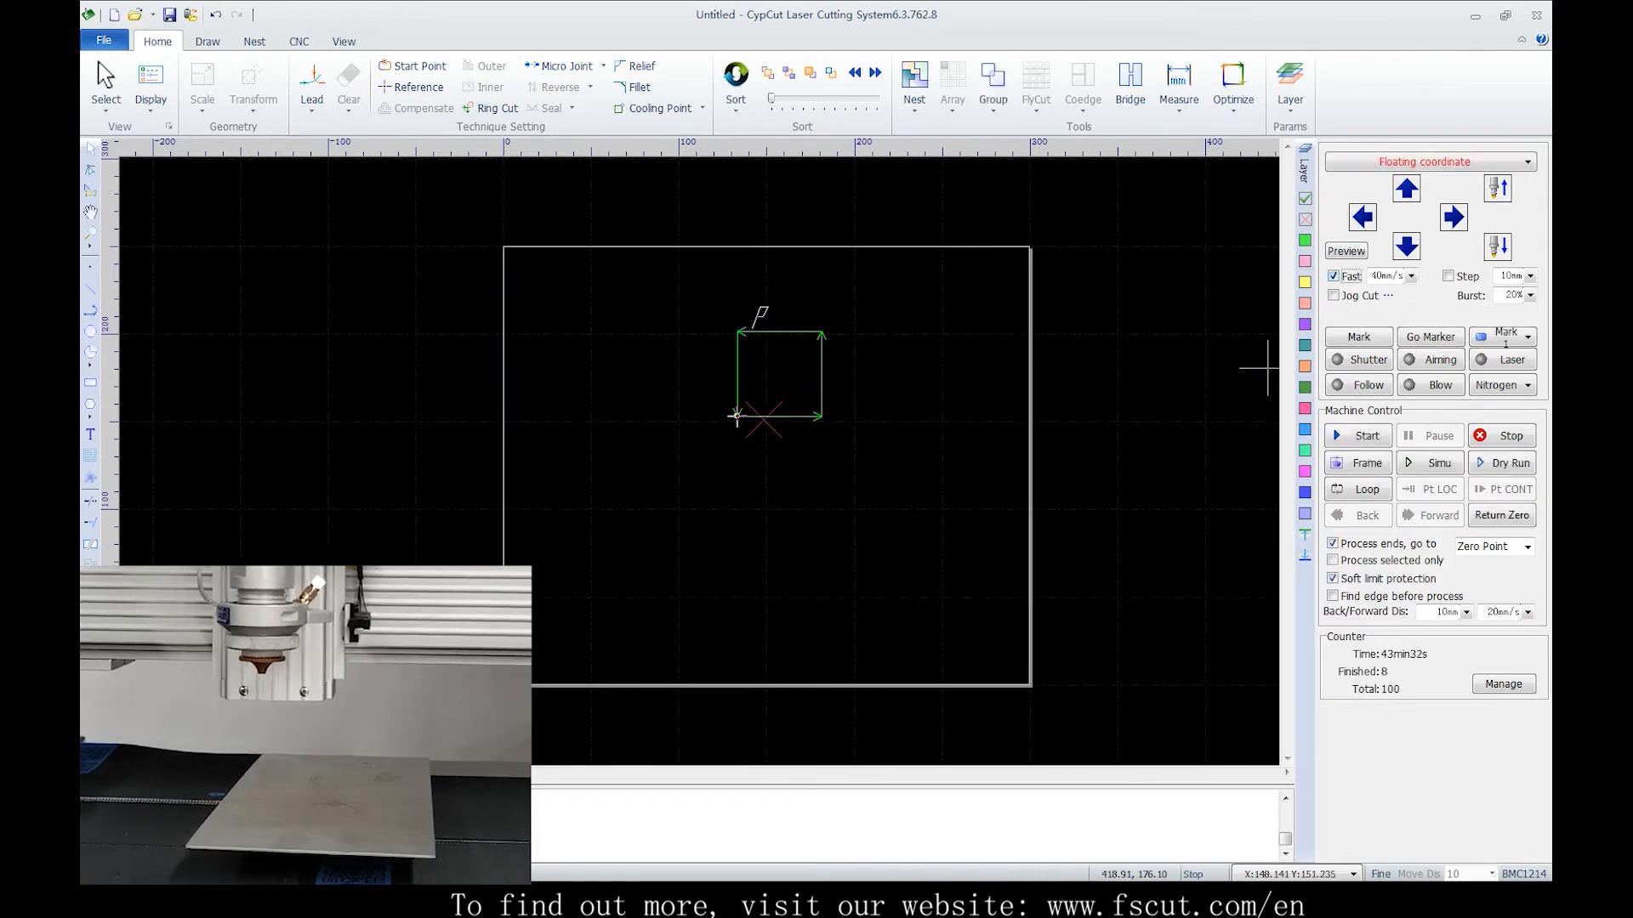
{"action": "left_click", "coordinate": [1407, 246]}
{"action": "left_click", "coordinate": [1362, 217]}
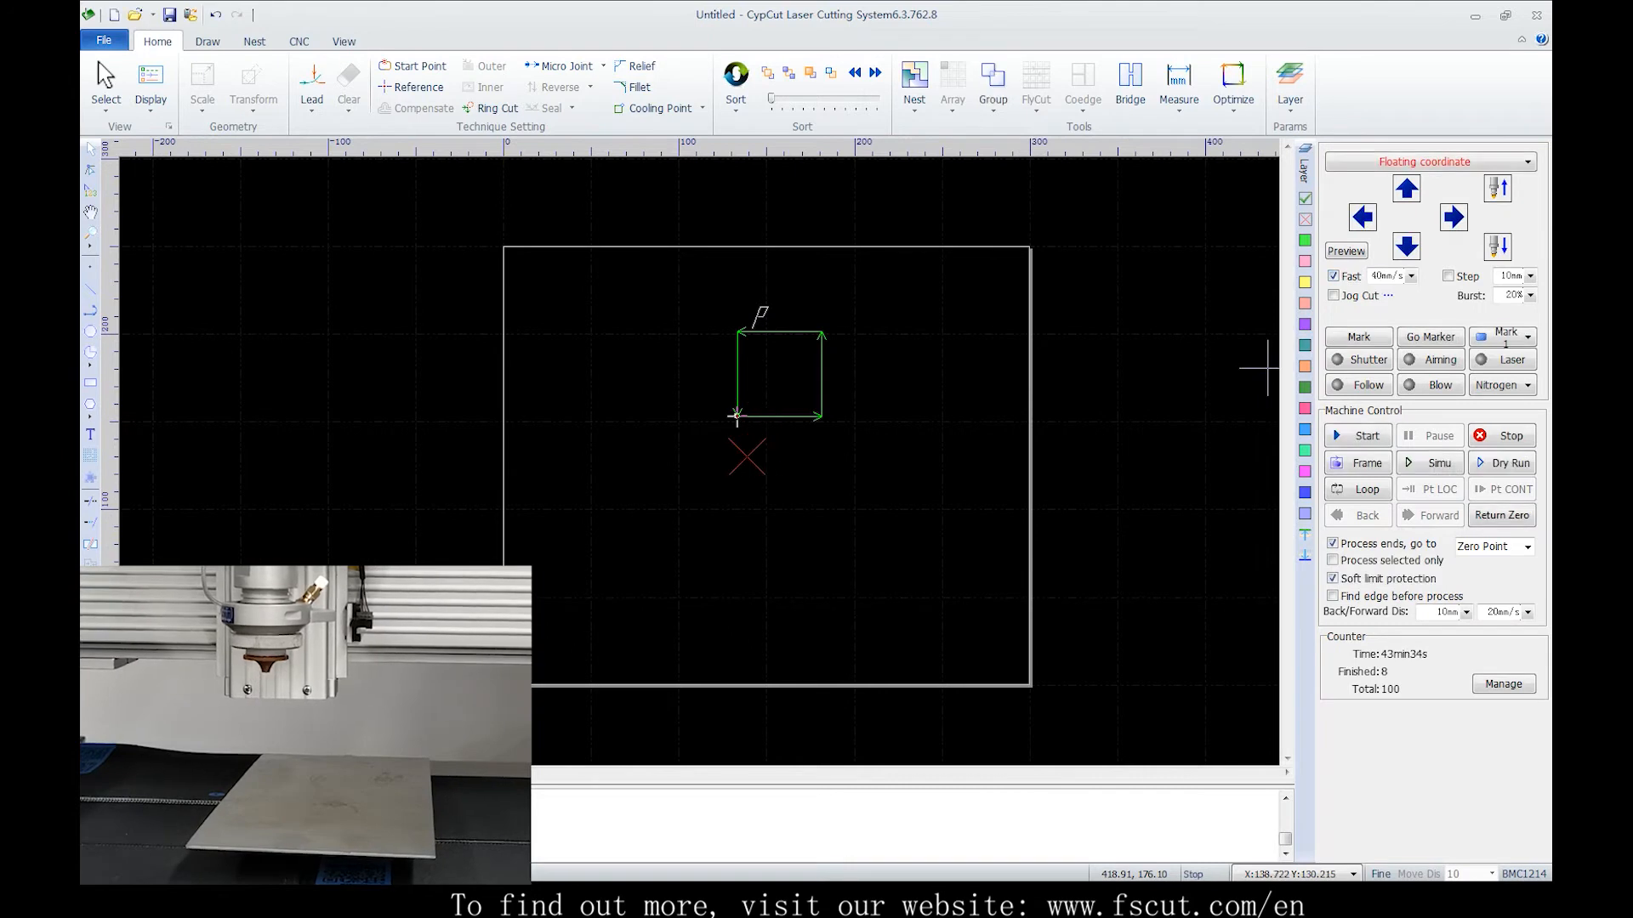
{"action": "left_click", "coordinate": [1453, 217]}
{"action": "left_click", "coordinate": [1406, 188]}
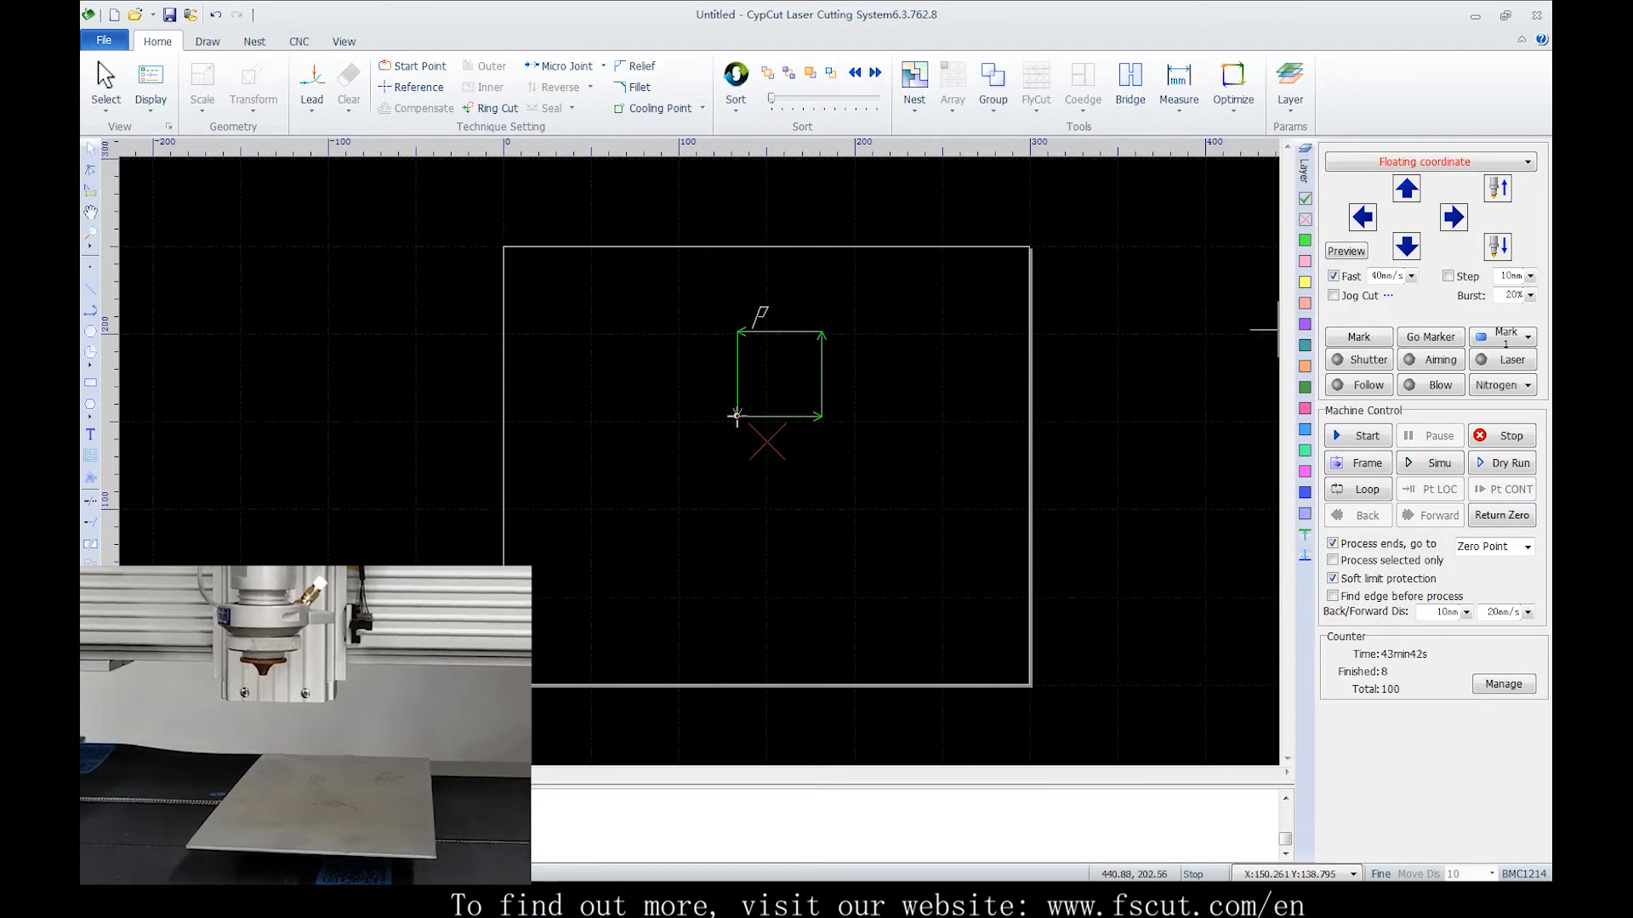
{"action": "left_click", "coordinate": [1406, 246]}
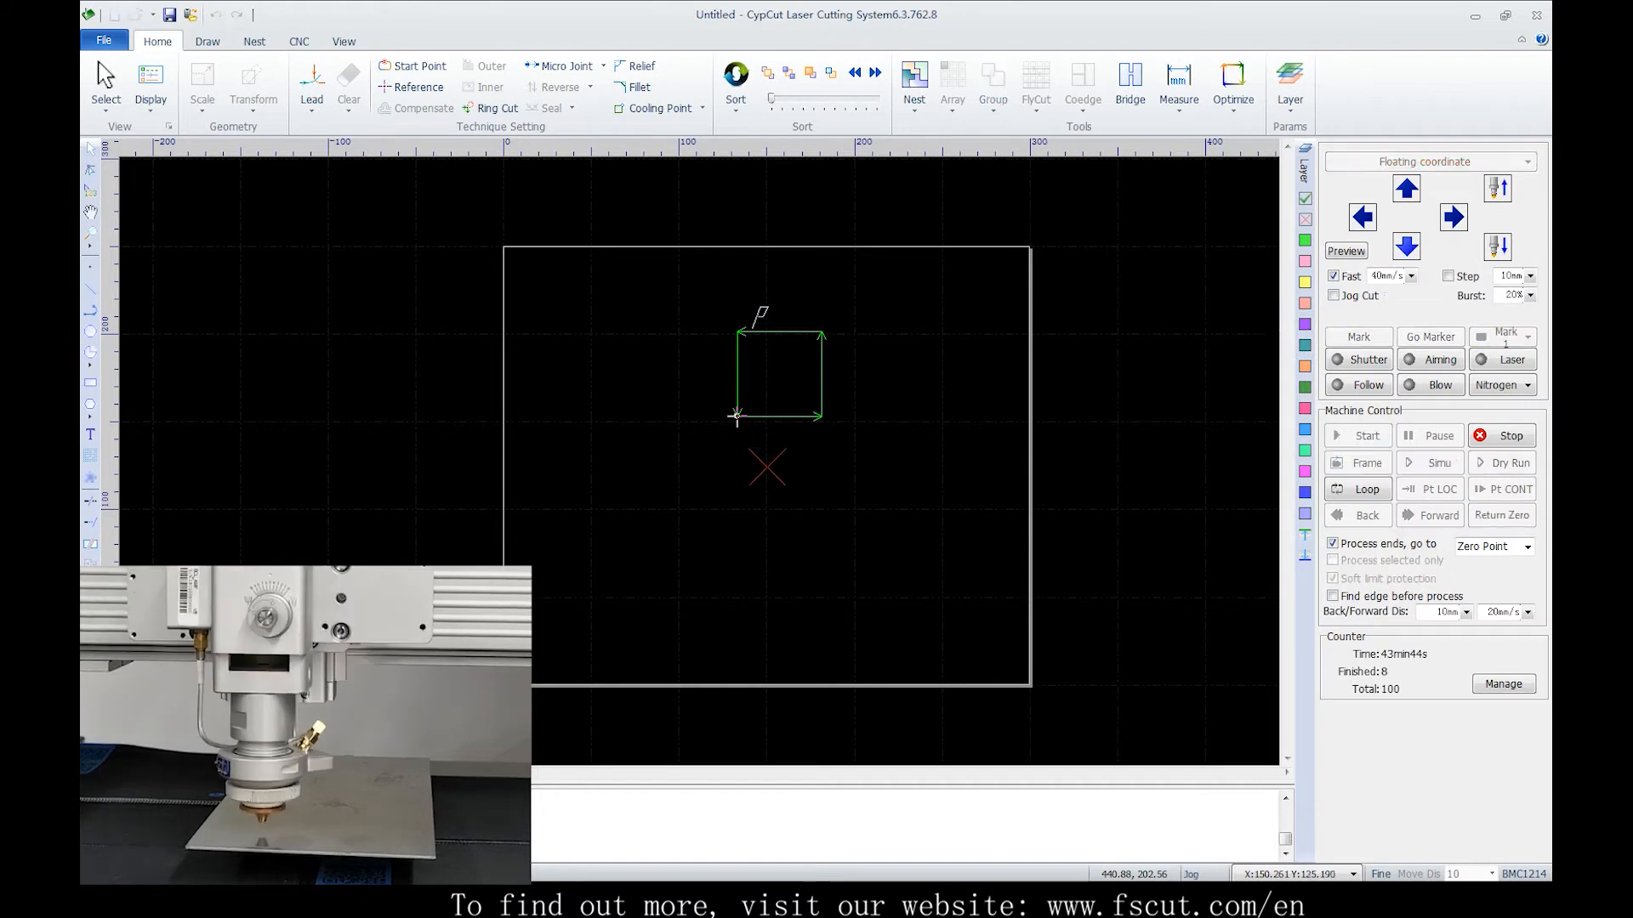
Start cutting the square at the head position in Floating coordinate
{"action": "left_click", "coordinate": [1358, 436]}
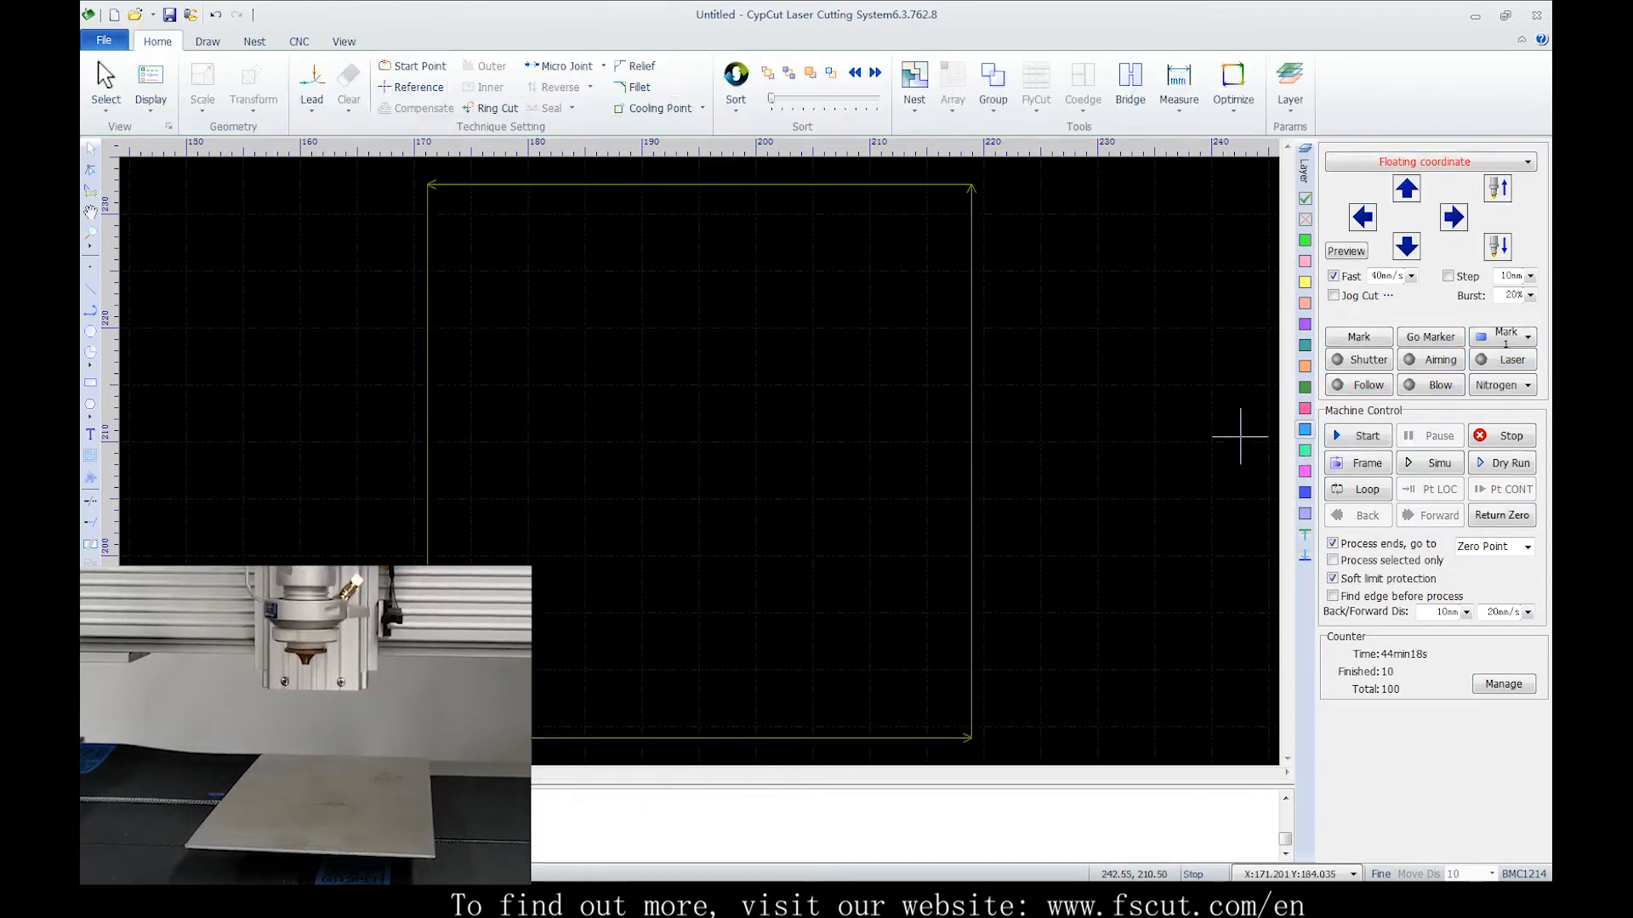
Switch to Workpiece coordinate1 and jog the head left and down to a new start point
{"action": "left_click", "coordinate": [1430, 161]}
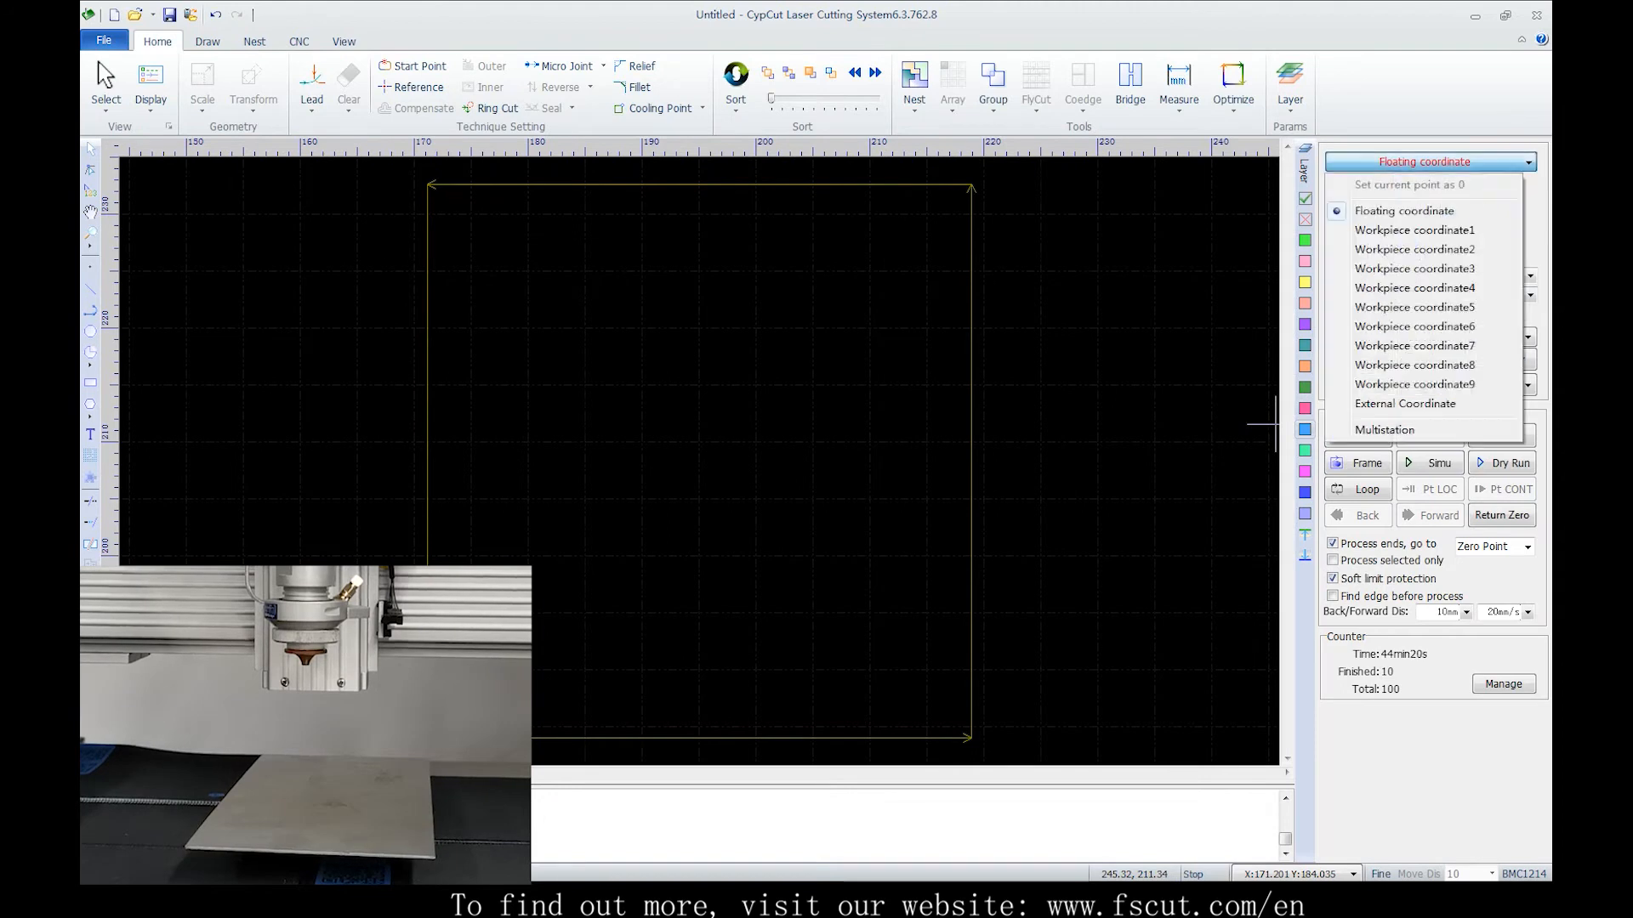
{"action": "left_click", "coordinate": [1414, 229]}
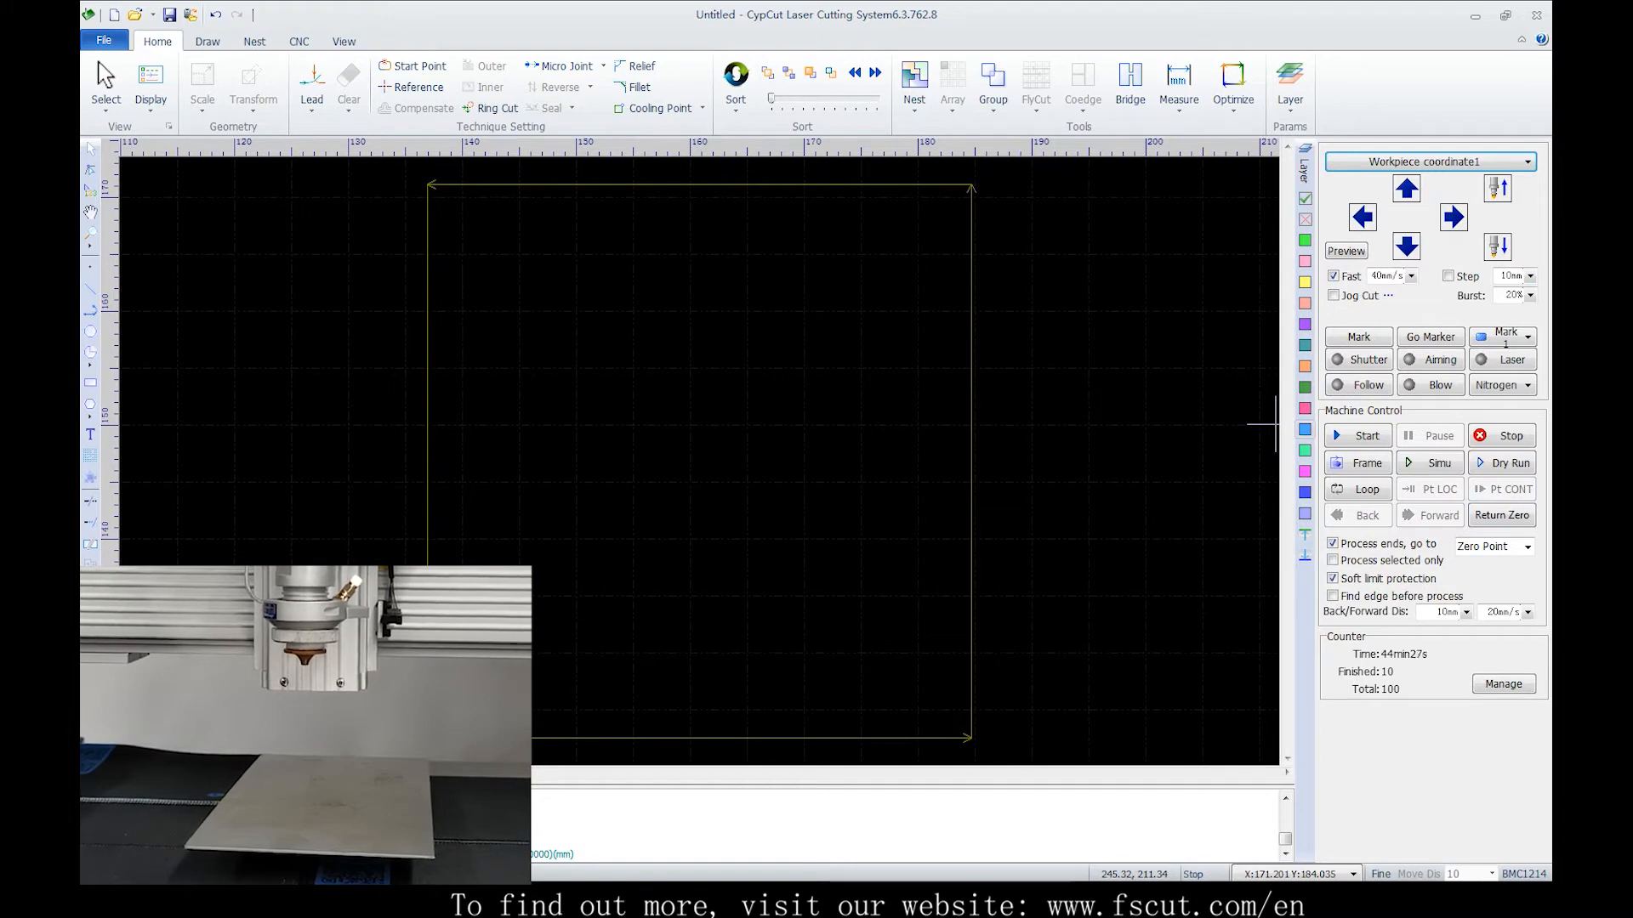
{"action": "left_click", "coordinate": [1363, 218]}
{"action": "left_click", "coordinate": [1407, 247]}
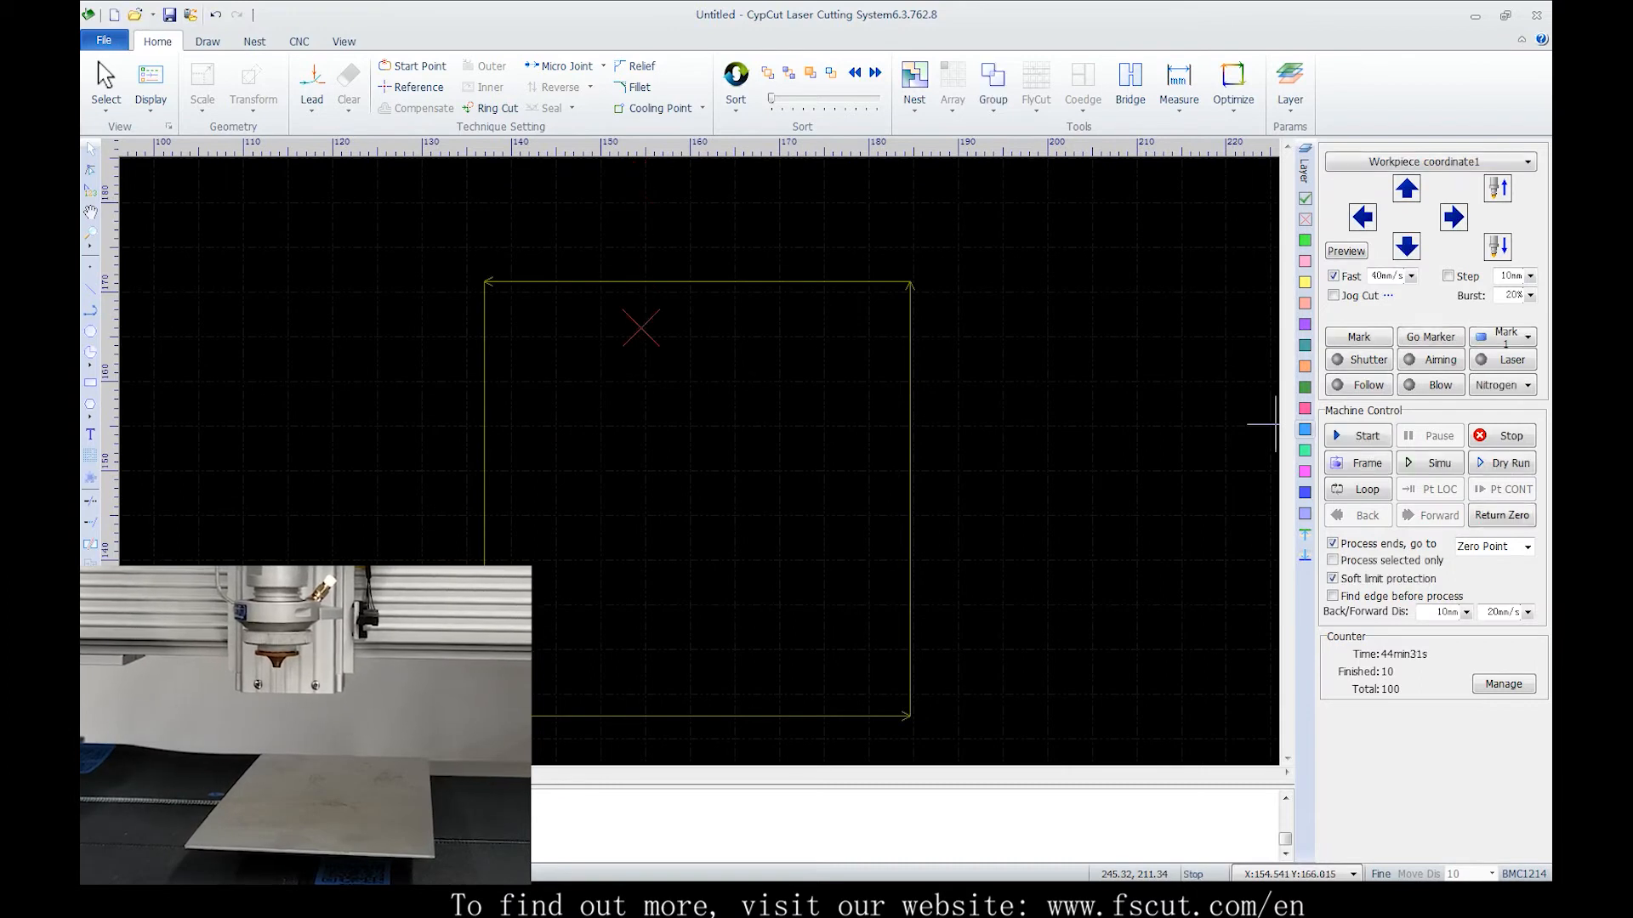
Set the current head position as zero of Workpiece coordinate1
{"action": "left_click", "coordinate": [1430, 161]}
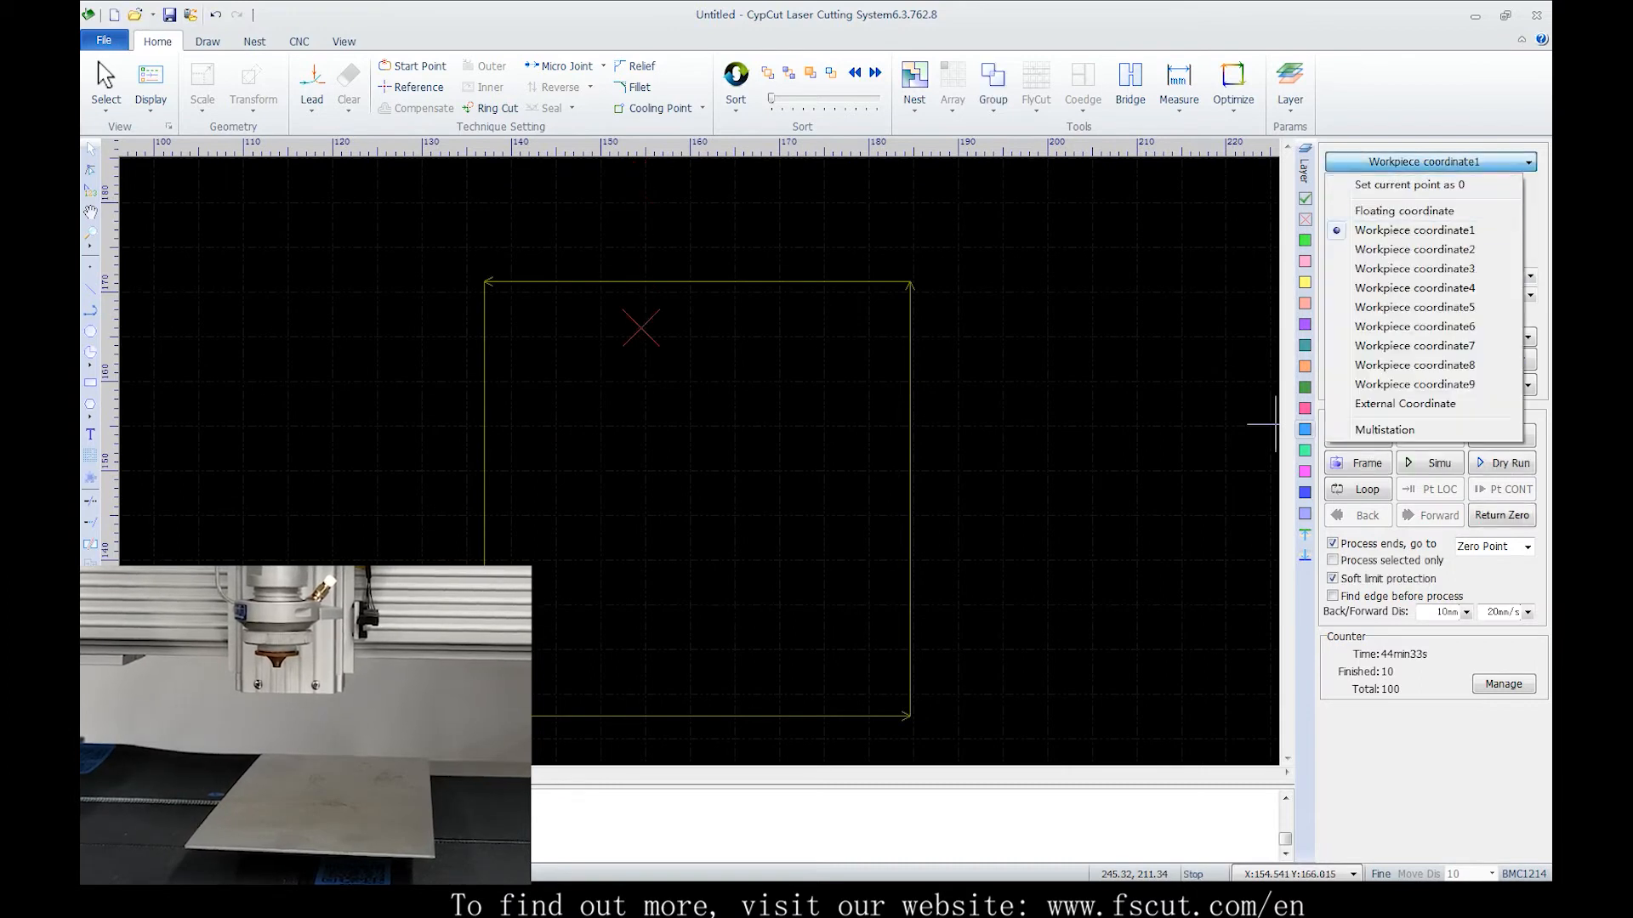
{"action": "left_click", "coordinate": [1409, 185]}
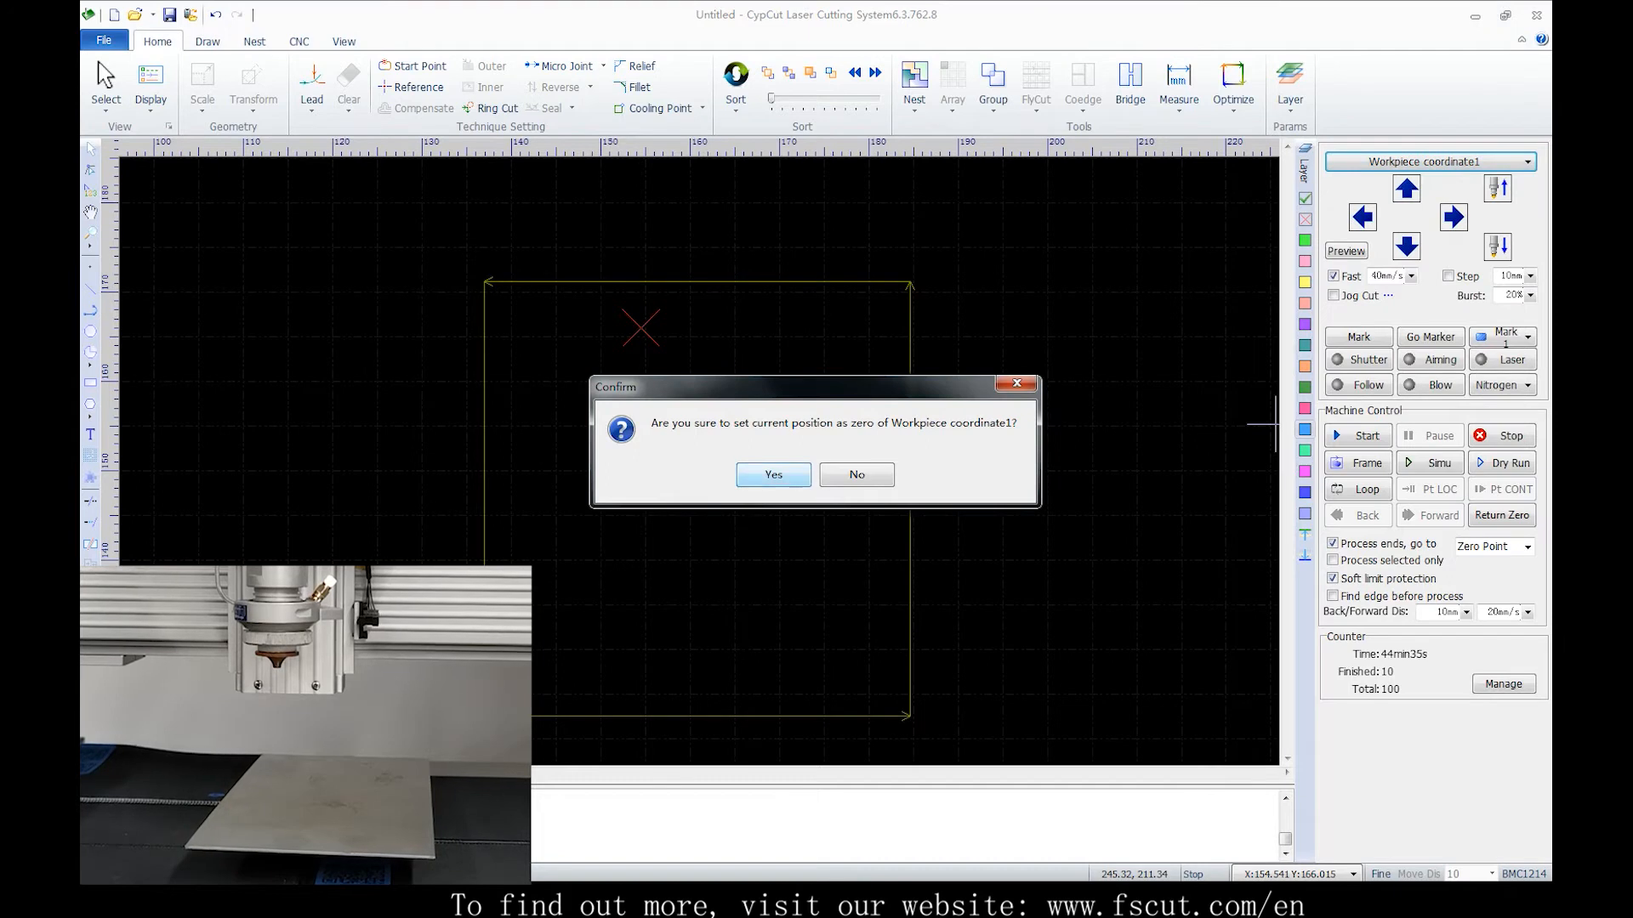
{"action": "left_click", "coordinate": [773, 475]}
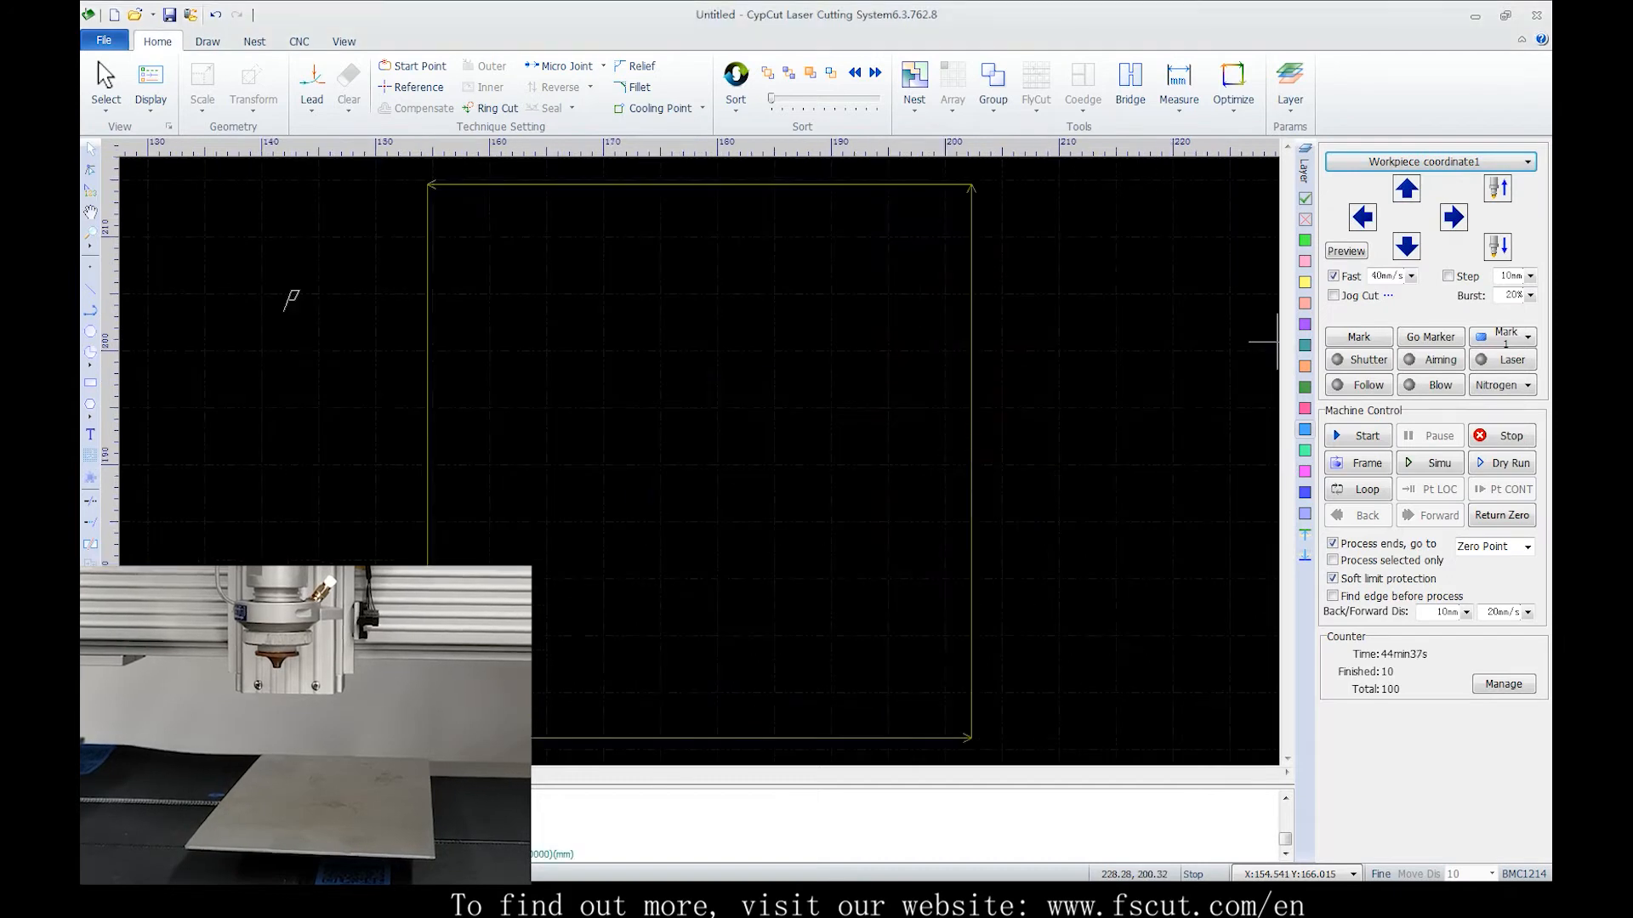
Jog the head down three times and start cutting the square in Workpiece coordinate1
{"action": "left_click", "coordinate": [1430, 161]}
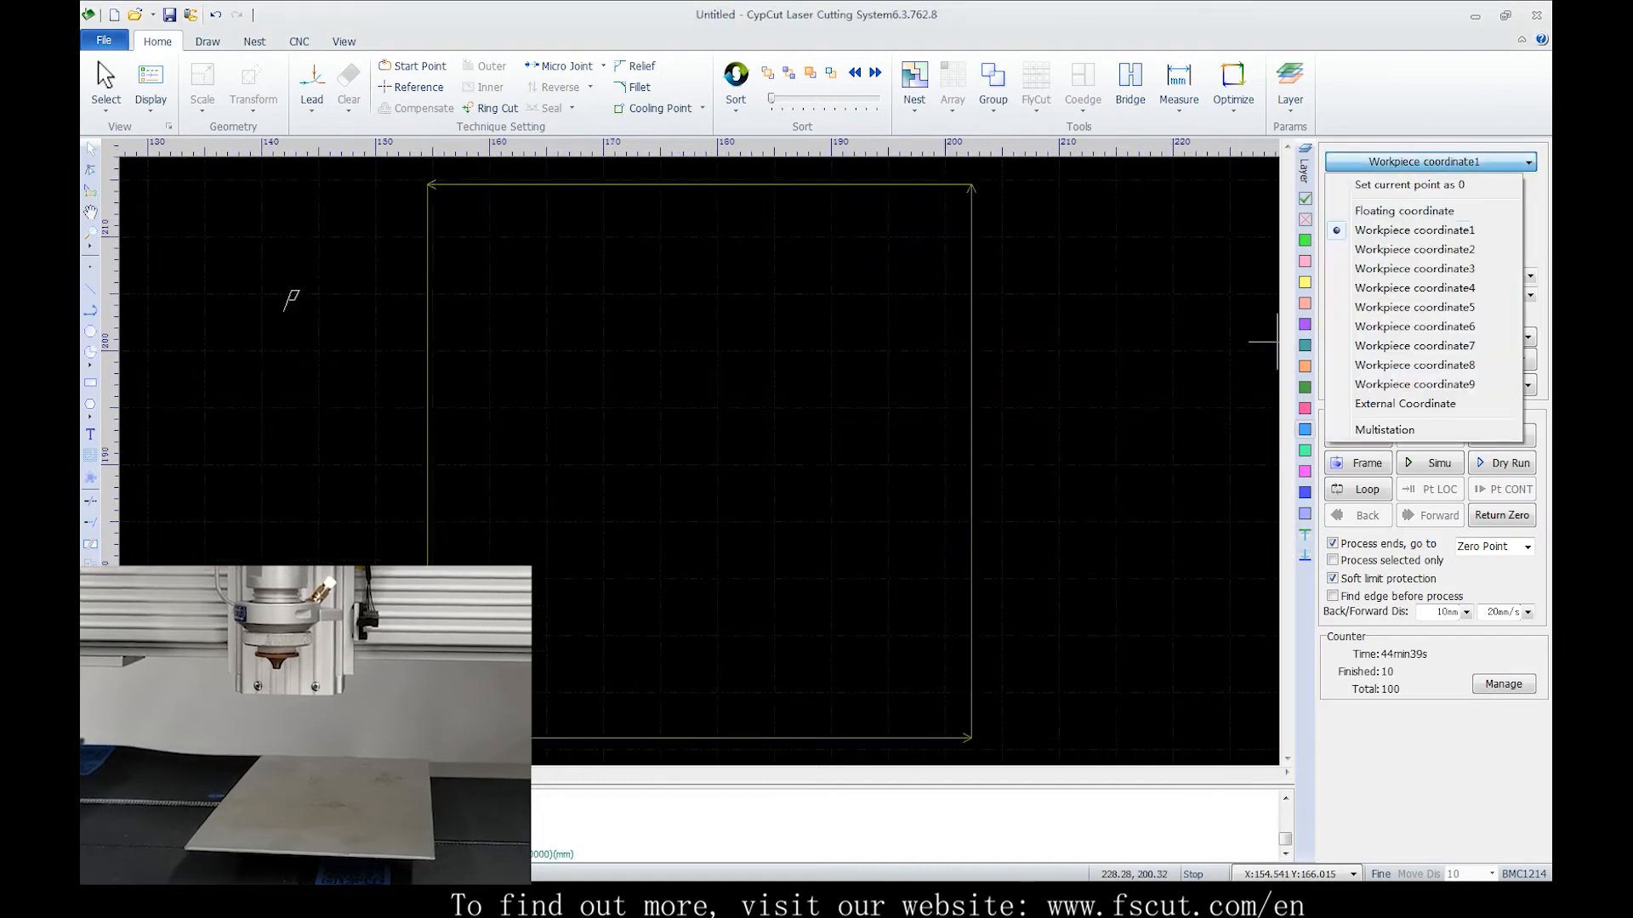
{"action": "key", "text": "Escape"}
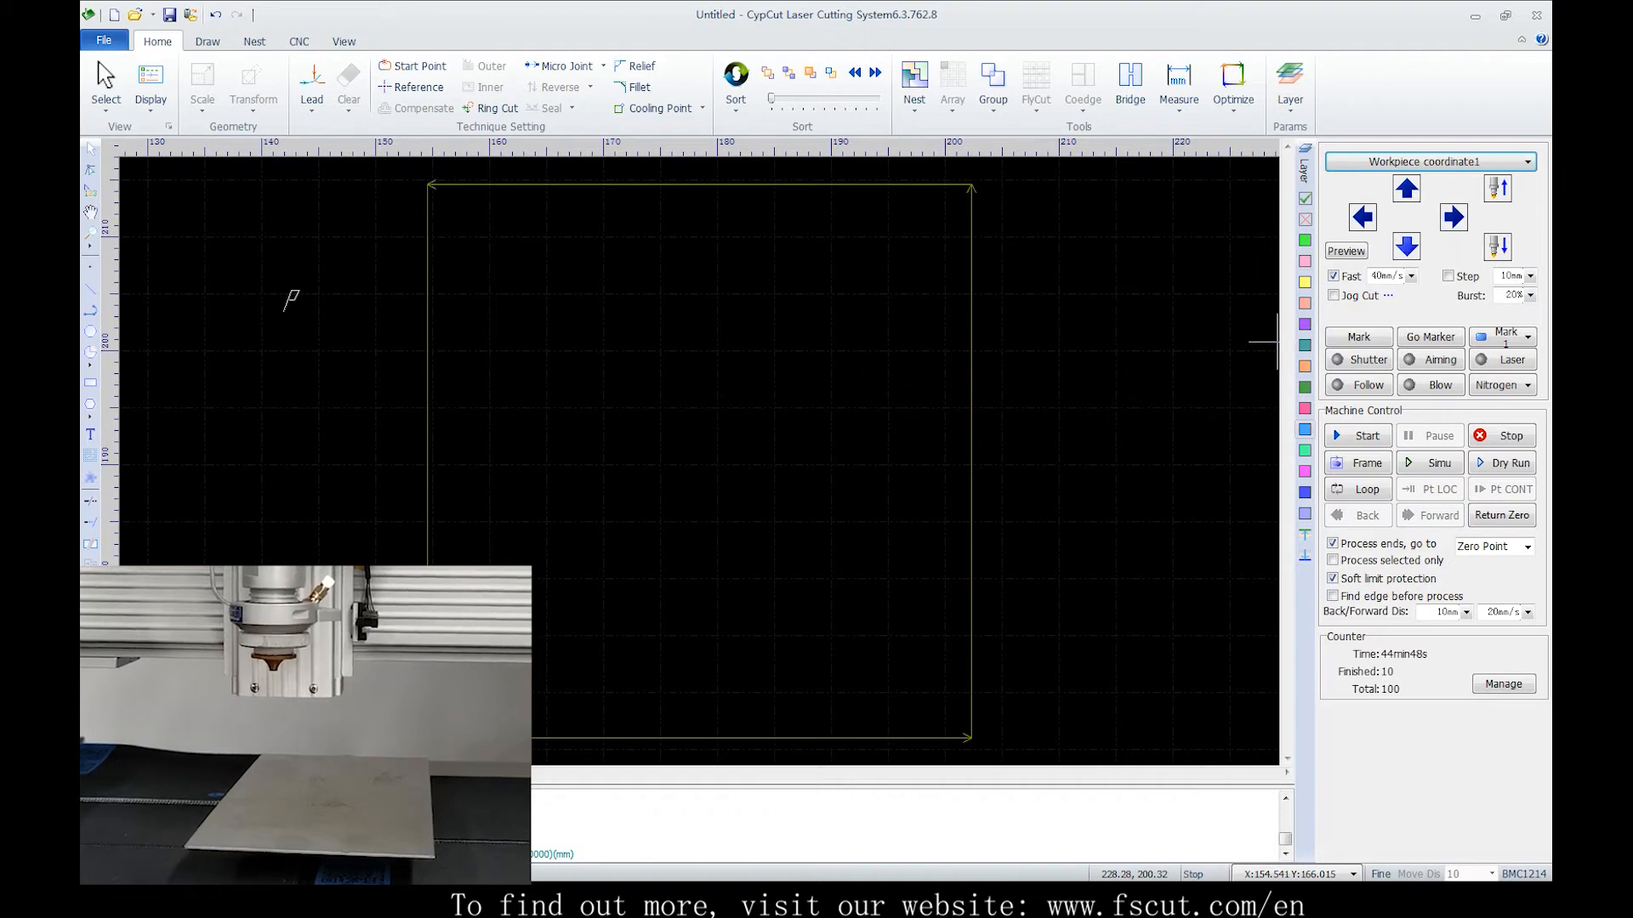
{"action": "left_click", "coordinate": [1406, 247]}
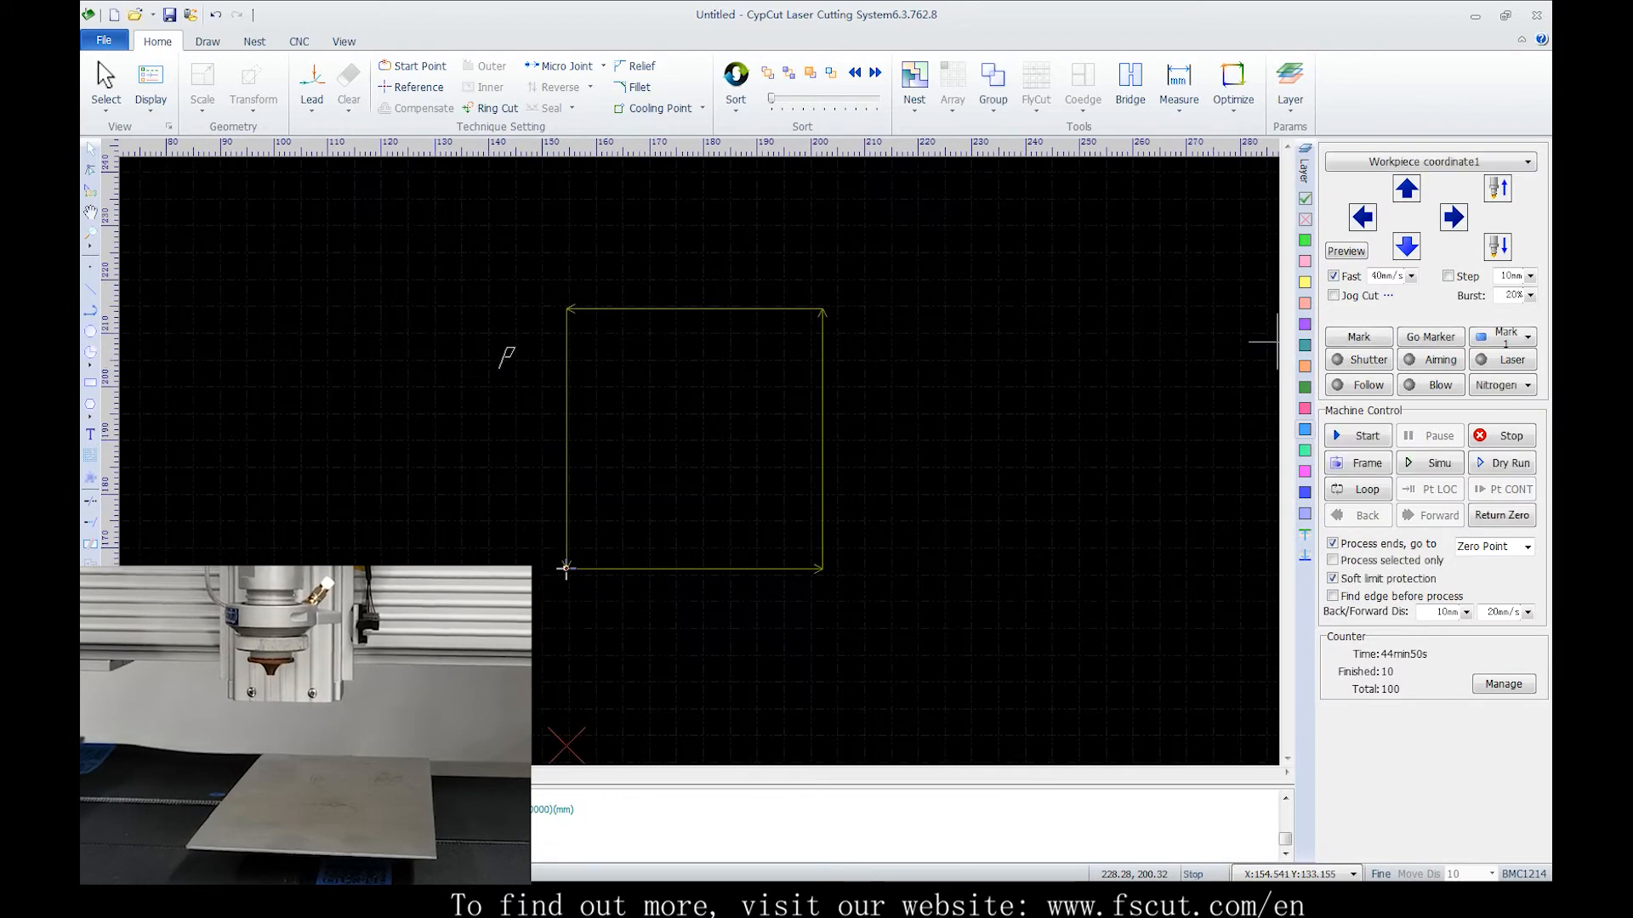
{"action": "left_click", "coordinate": [1406, 246]}
{"action": "left_click", "coordinate": [1407, 246]}
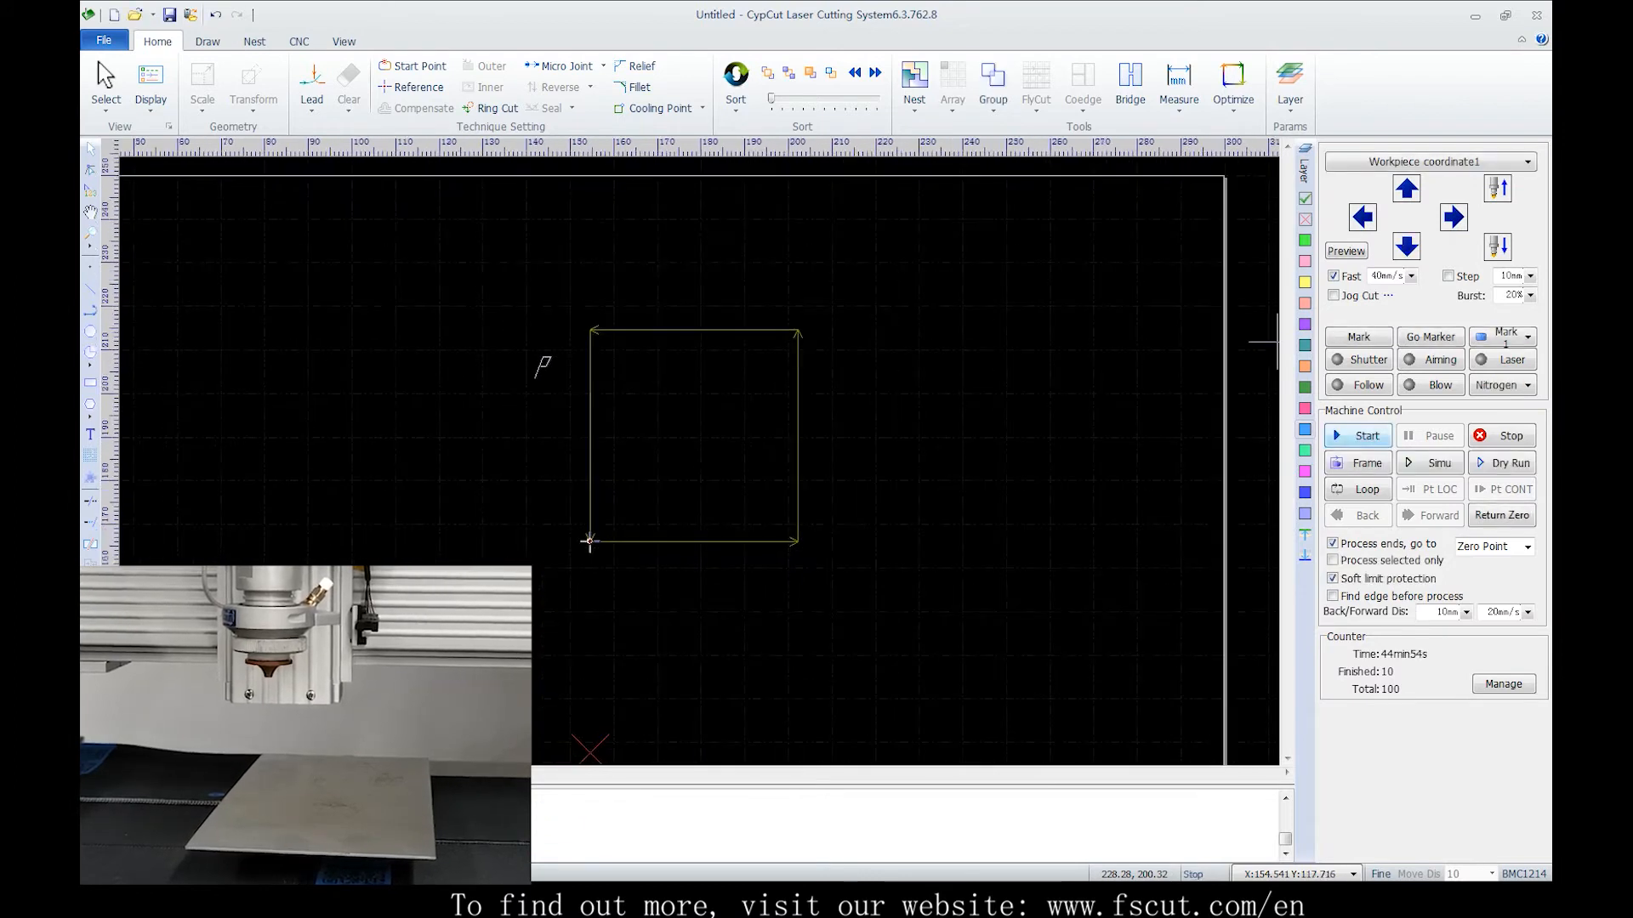
{"action": "left_click", "coordinate": [1358, 436]}
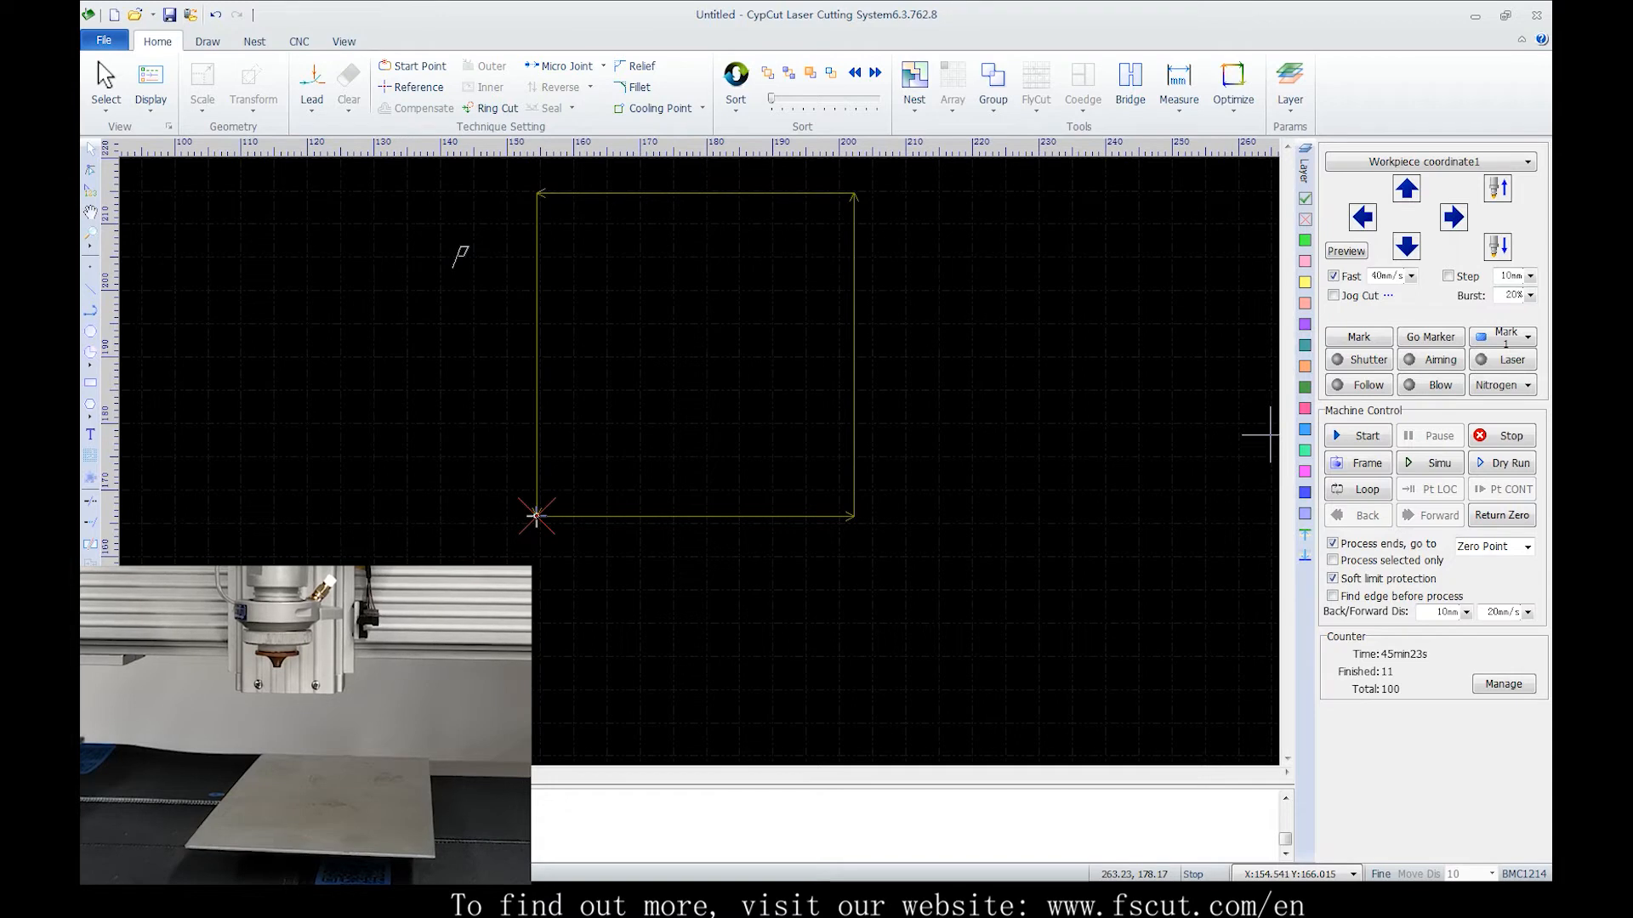
Switch back to Floating coordinate and jog the head left and right, turning off Fast mode
{"action": "left_click", "coordinate": [1431, 161]}
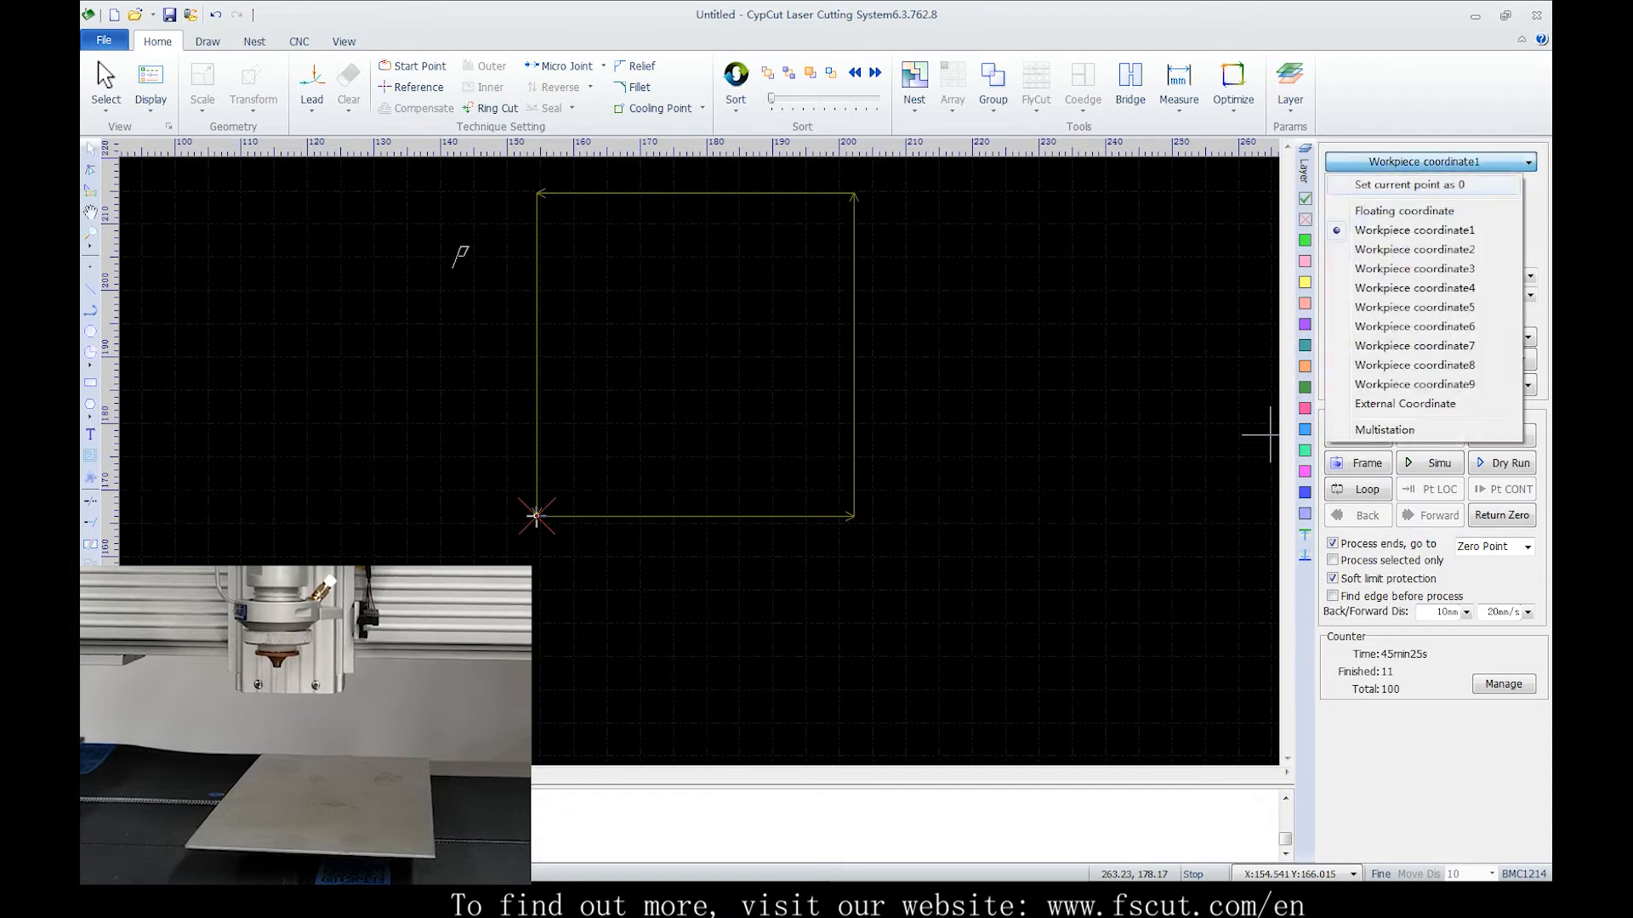
{"action": "left_click", "coordinate": [1411, 212]}
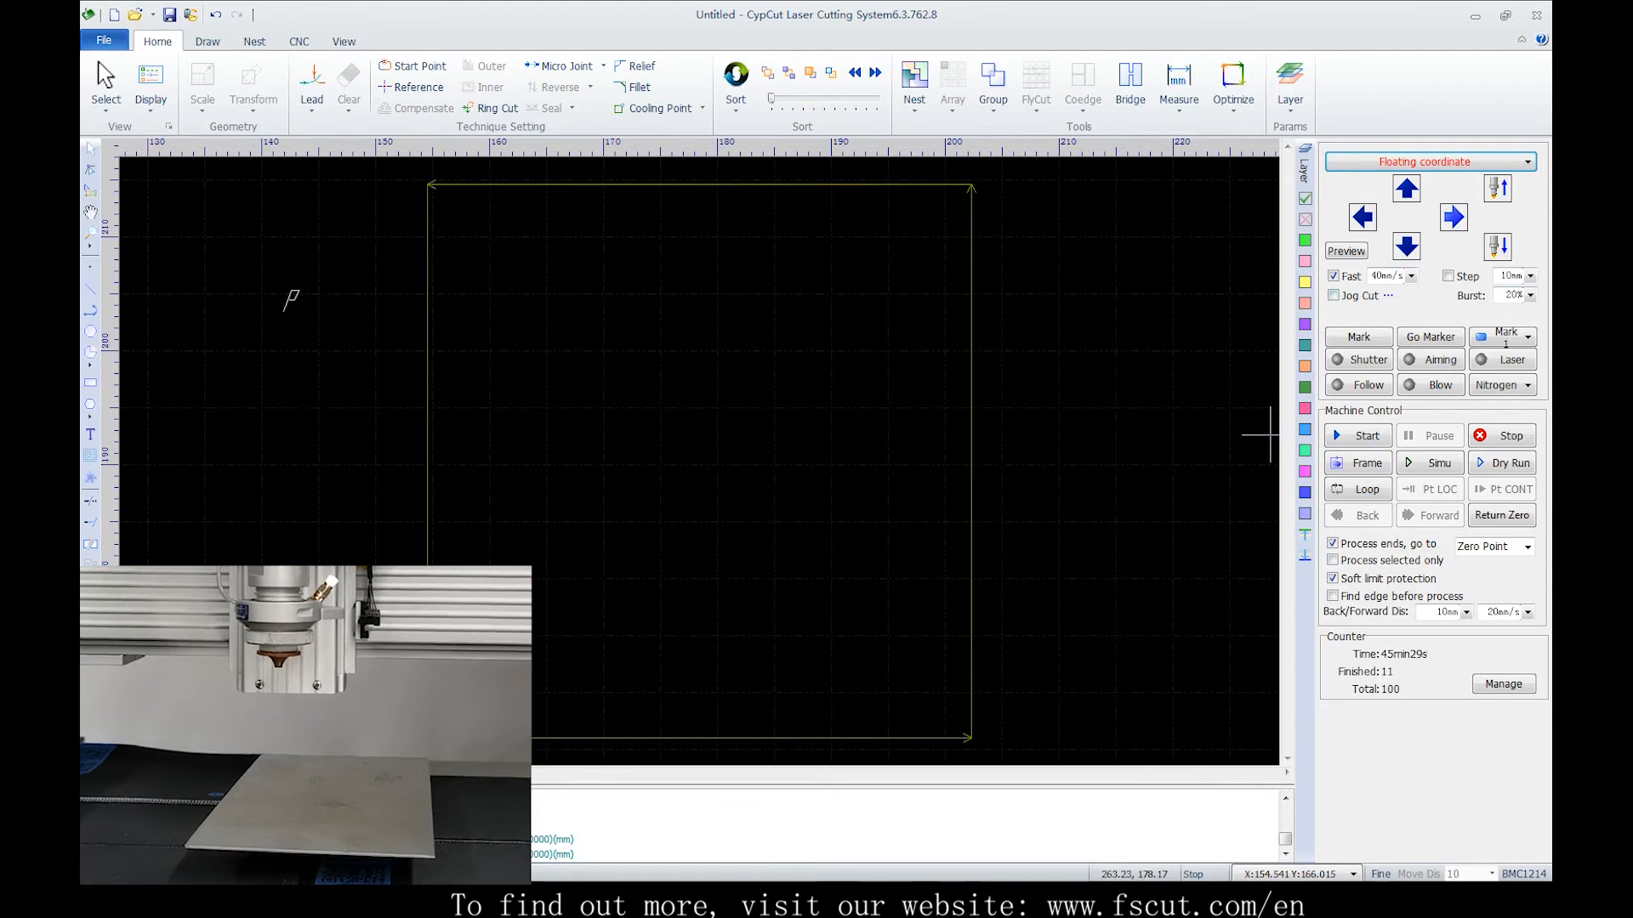
{"action": "left_click", "coordinate": [1454, 217]}
{"action": "left_click", "coordinate": [1362, 217]}
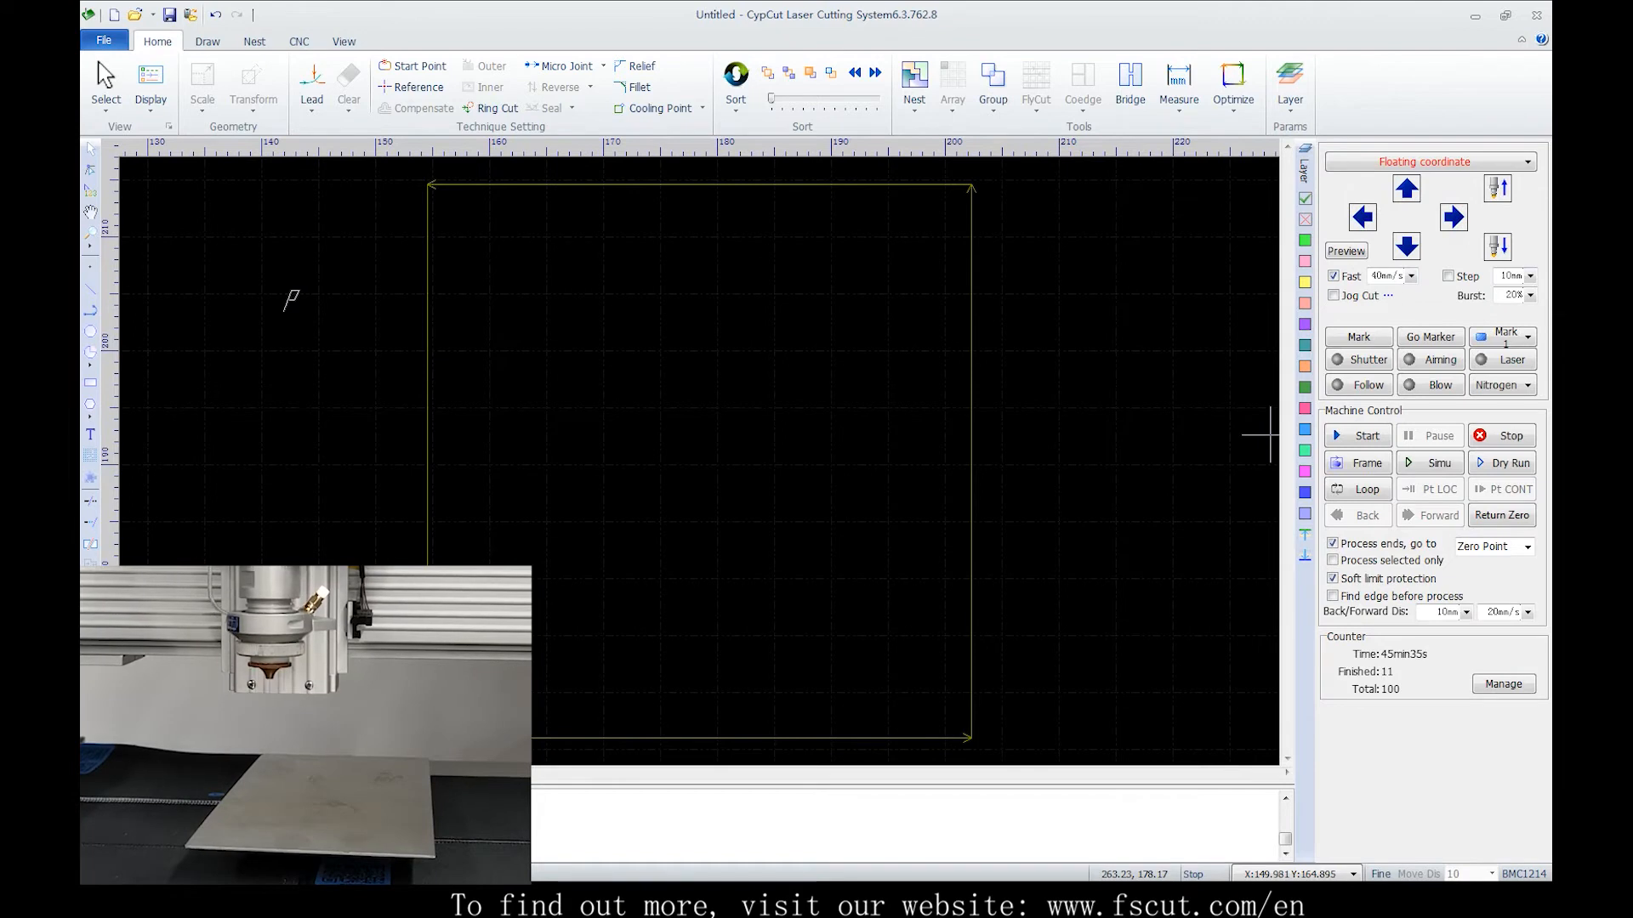
{"action": "left_click", "coordinate": [1333, 276]}
{"action": "left_click", "coordinate": [1362, 217]}
{"action": "left_click", "coordinate": [1453, 217]}
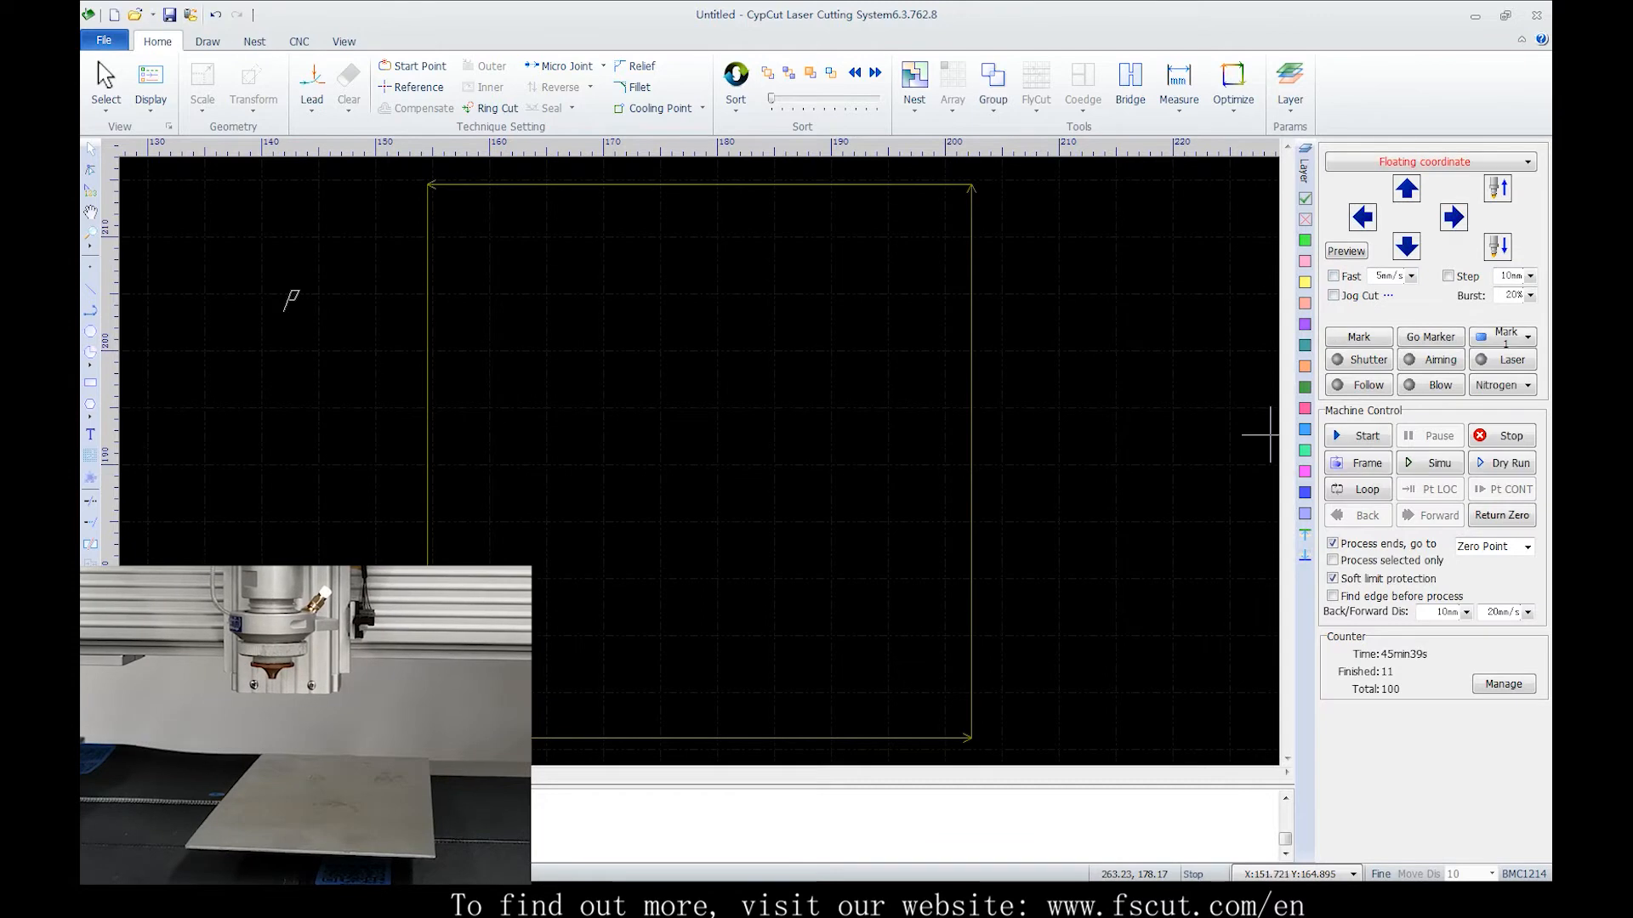
{"action": "key", "text": "Right"}
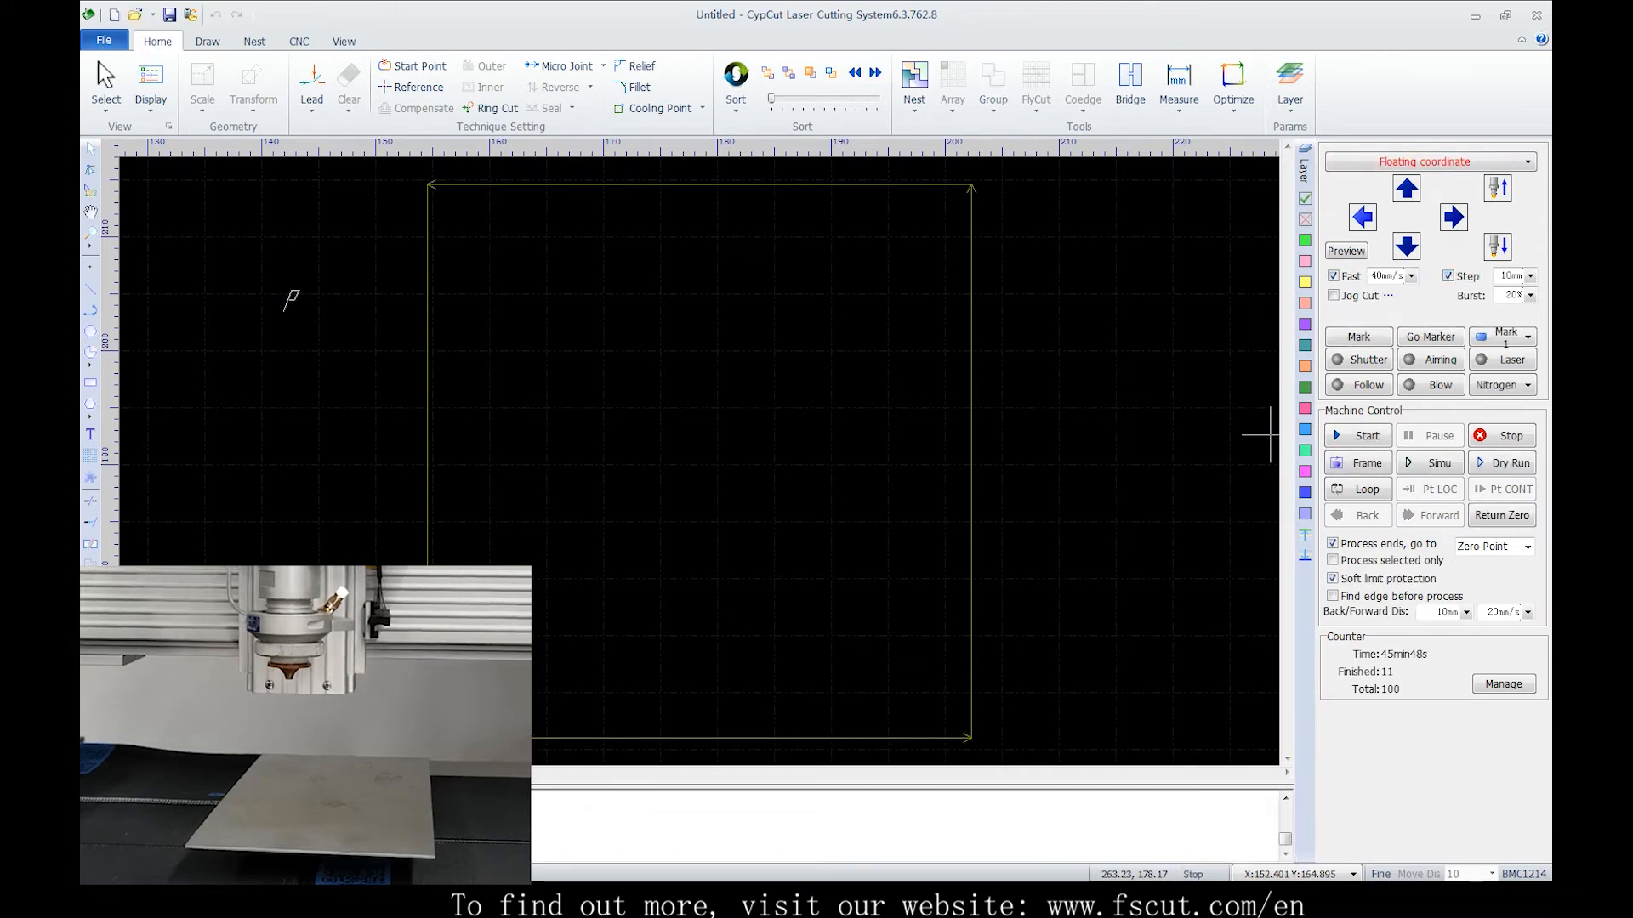
Jog the head left and right in 10 mm steps, then clear the Fast and Step options
{"action": "left_click", "coordinate": [1362, 217]}
{"action": "left_click", "coordinate": [1453, 217]}
{"action": "left_click", "coordinate": [1333, 277]}
{"action": "left_click", "coordinate": [1362, 218]}
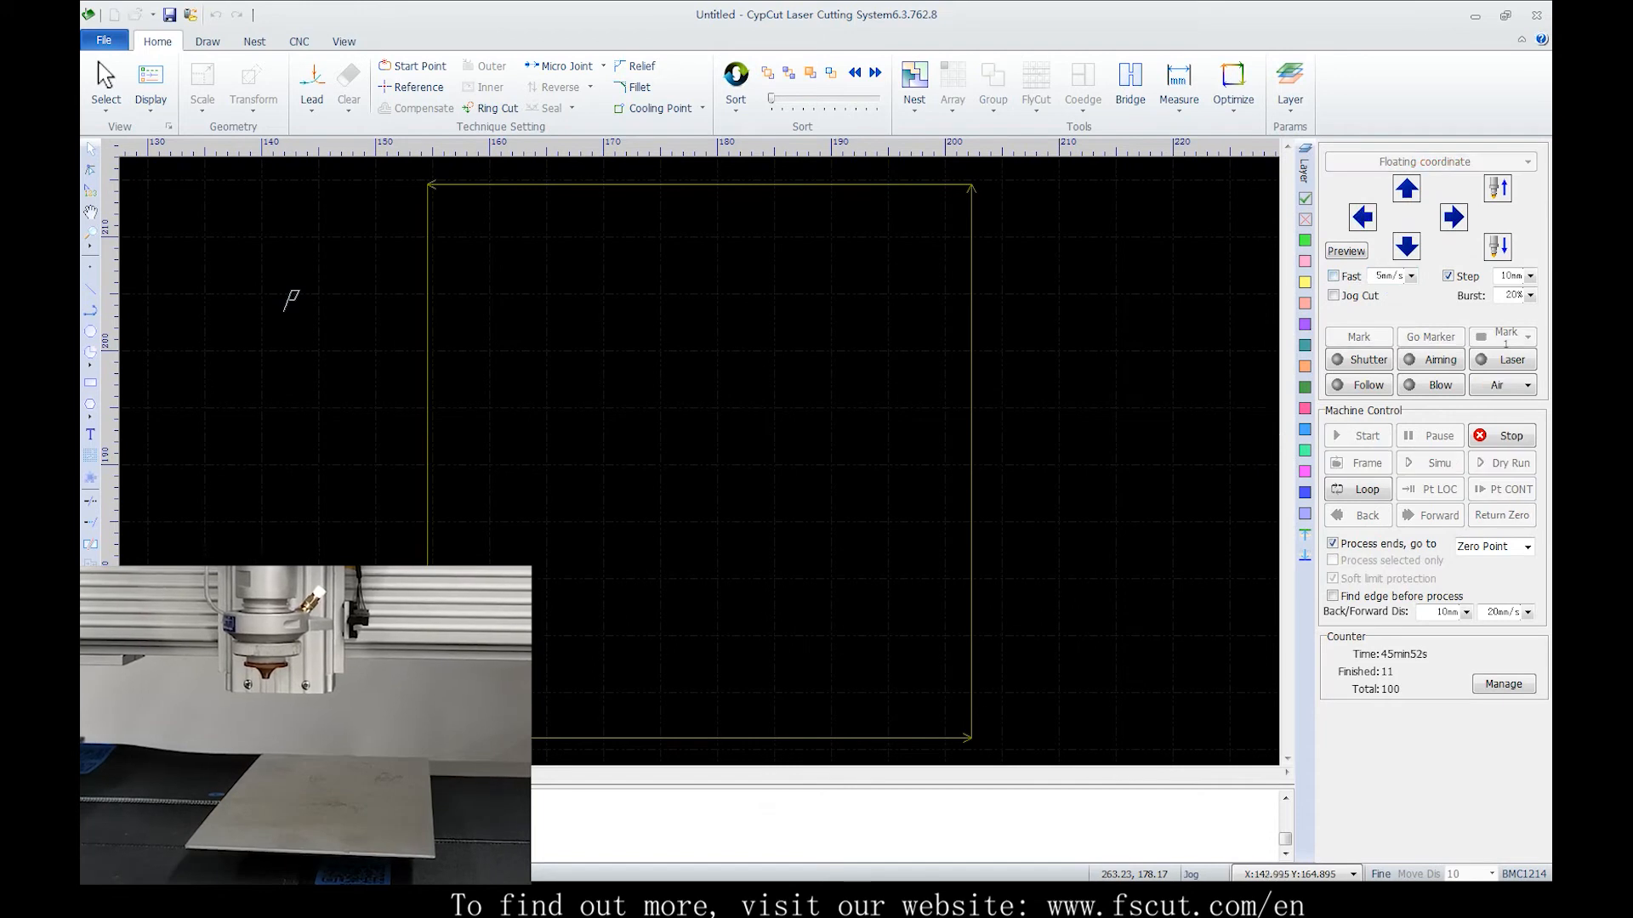
{"action": "left_click", "coordinate": [1448, 277]}
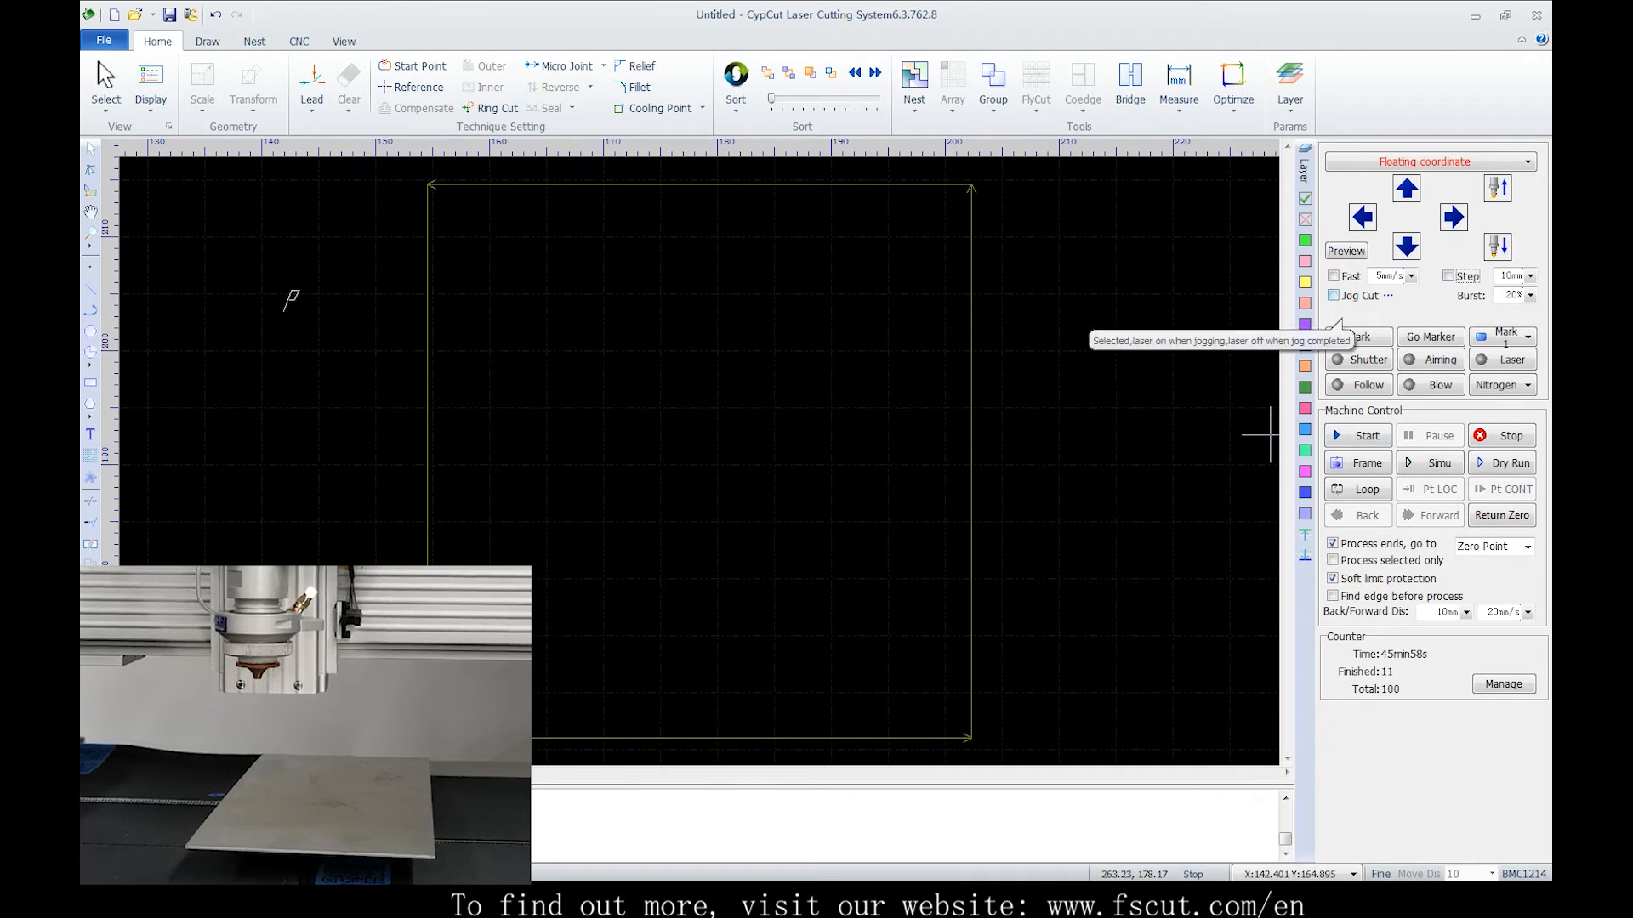
Enable Jog Cut and jog the head right with the laser firing
{"action": "left_click", "coordinate": [1333, 295]}
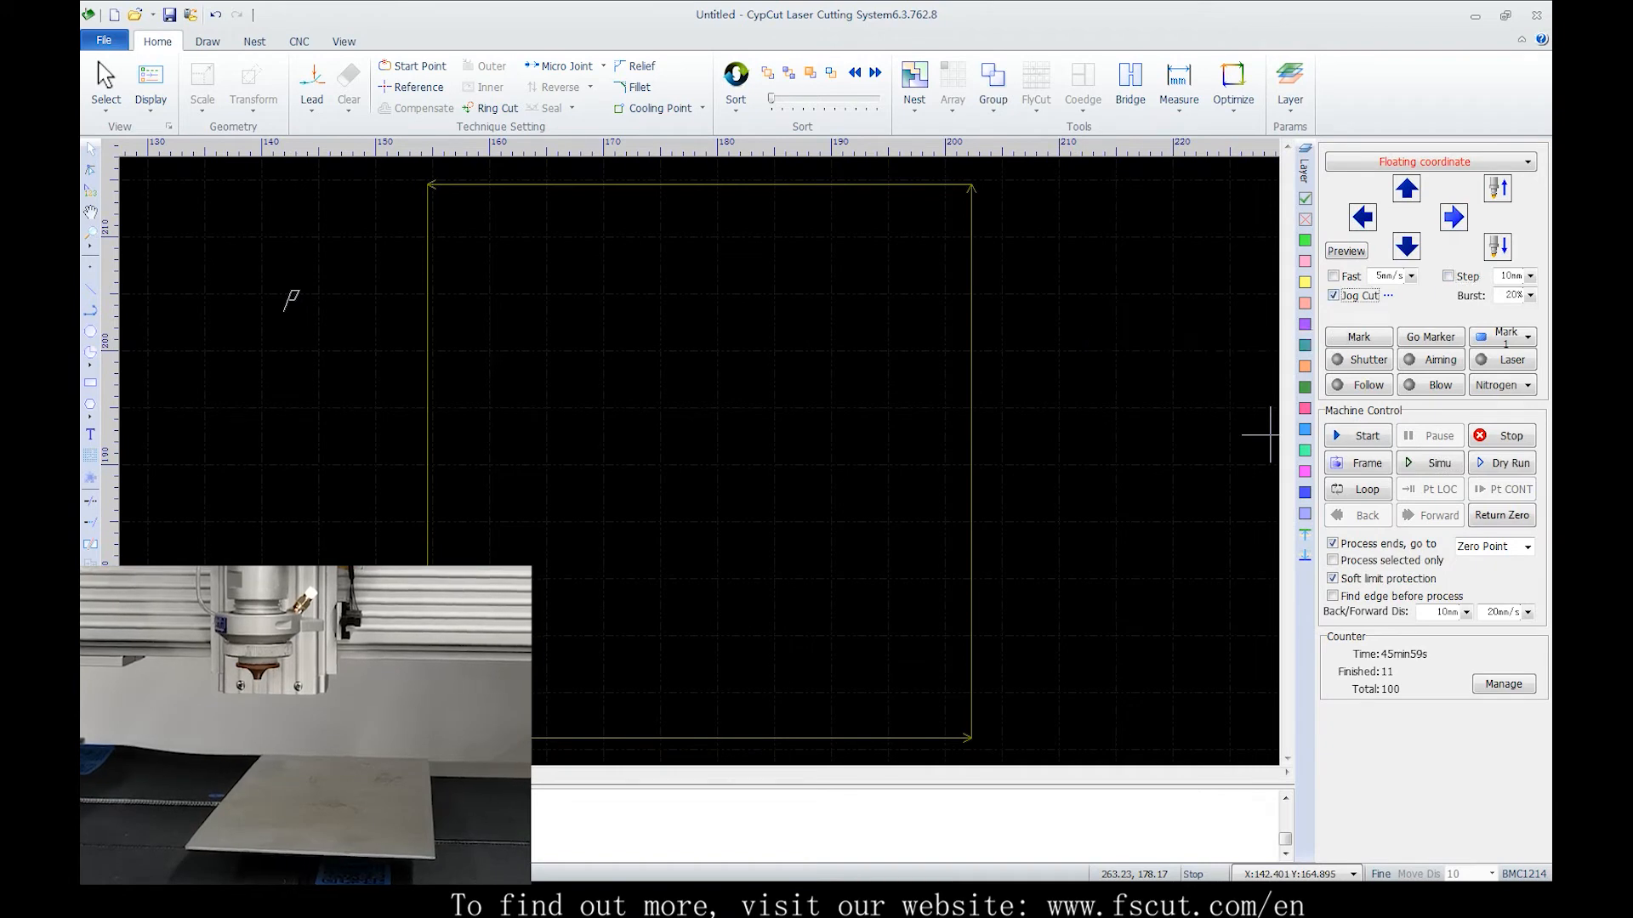
{"action": "key", "text": "Right"}
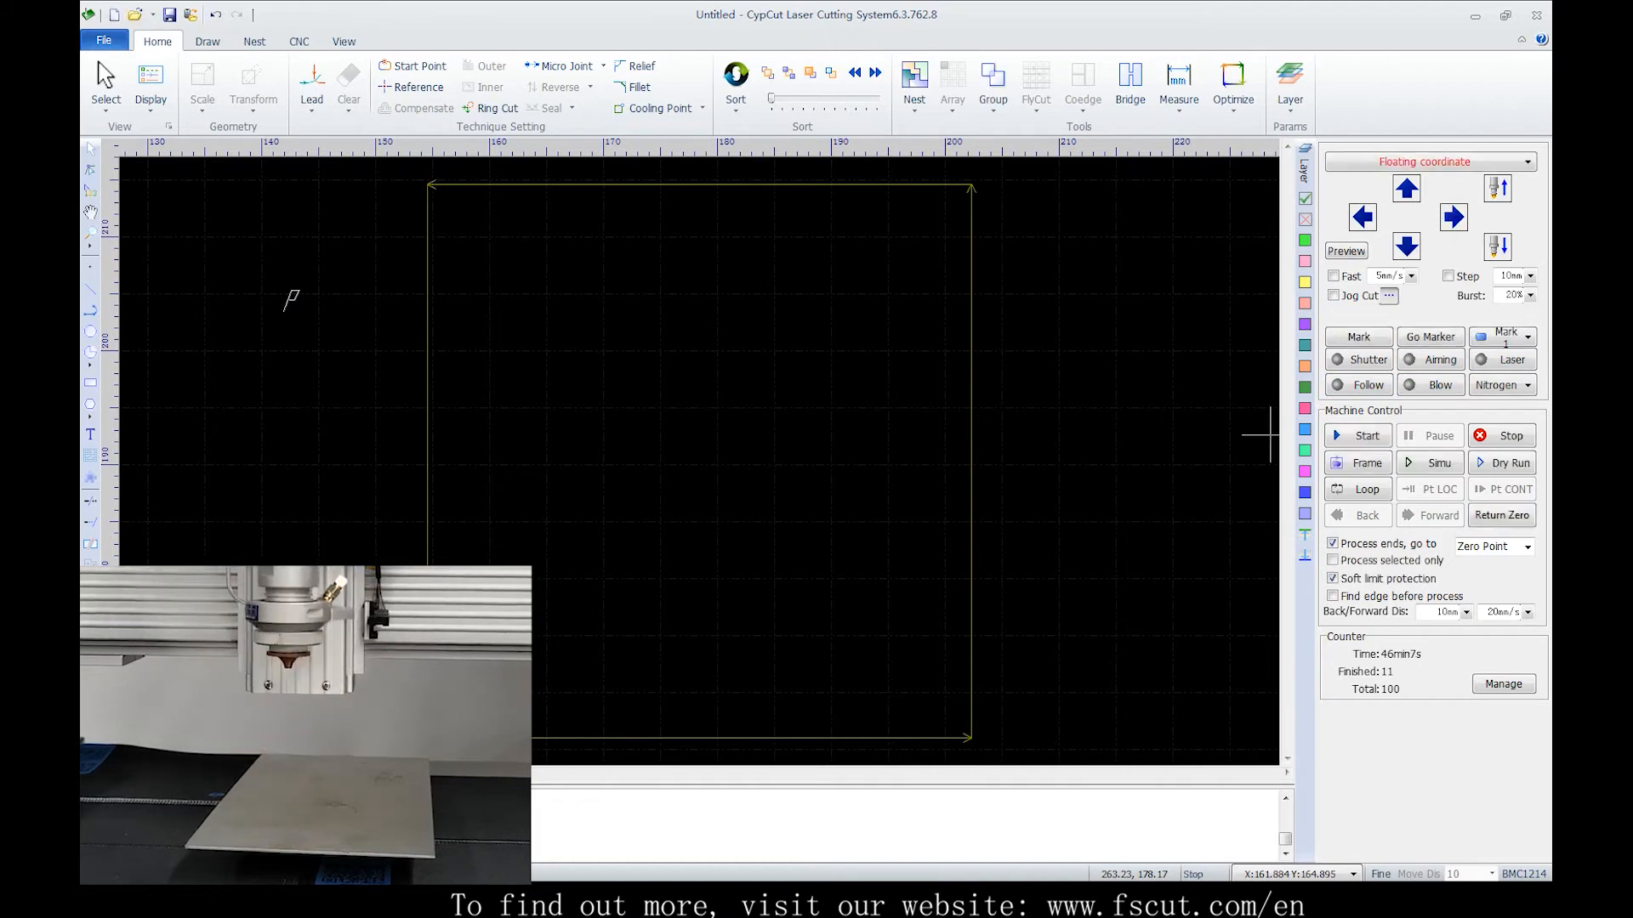
Open the Laser Parameter When Jog settings and close them with OK
{"action": "left_click", "coordinate": [1388, 295]}
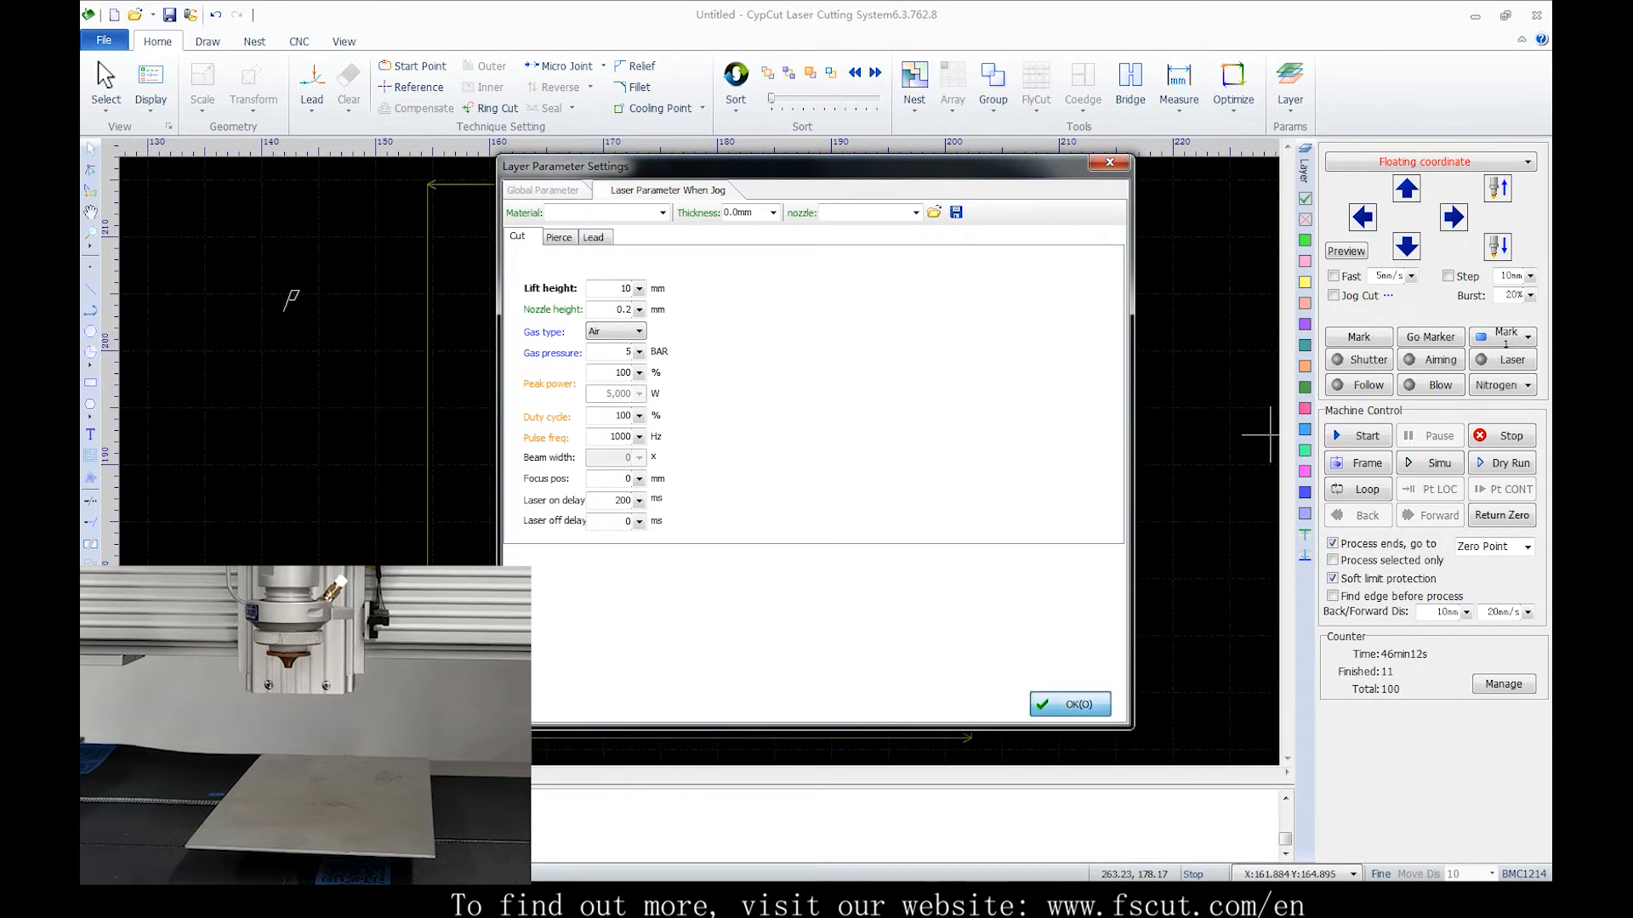
{"action": "left_click", "coordinate": [1069, 704]}
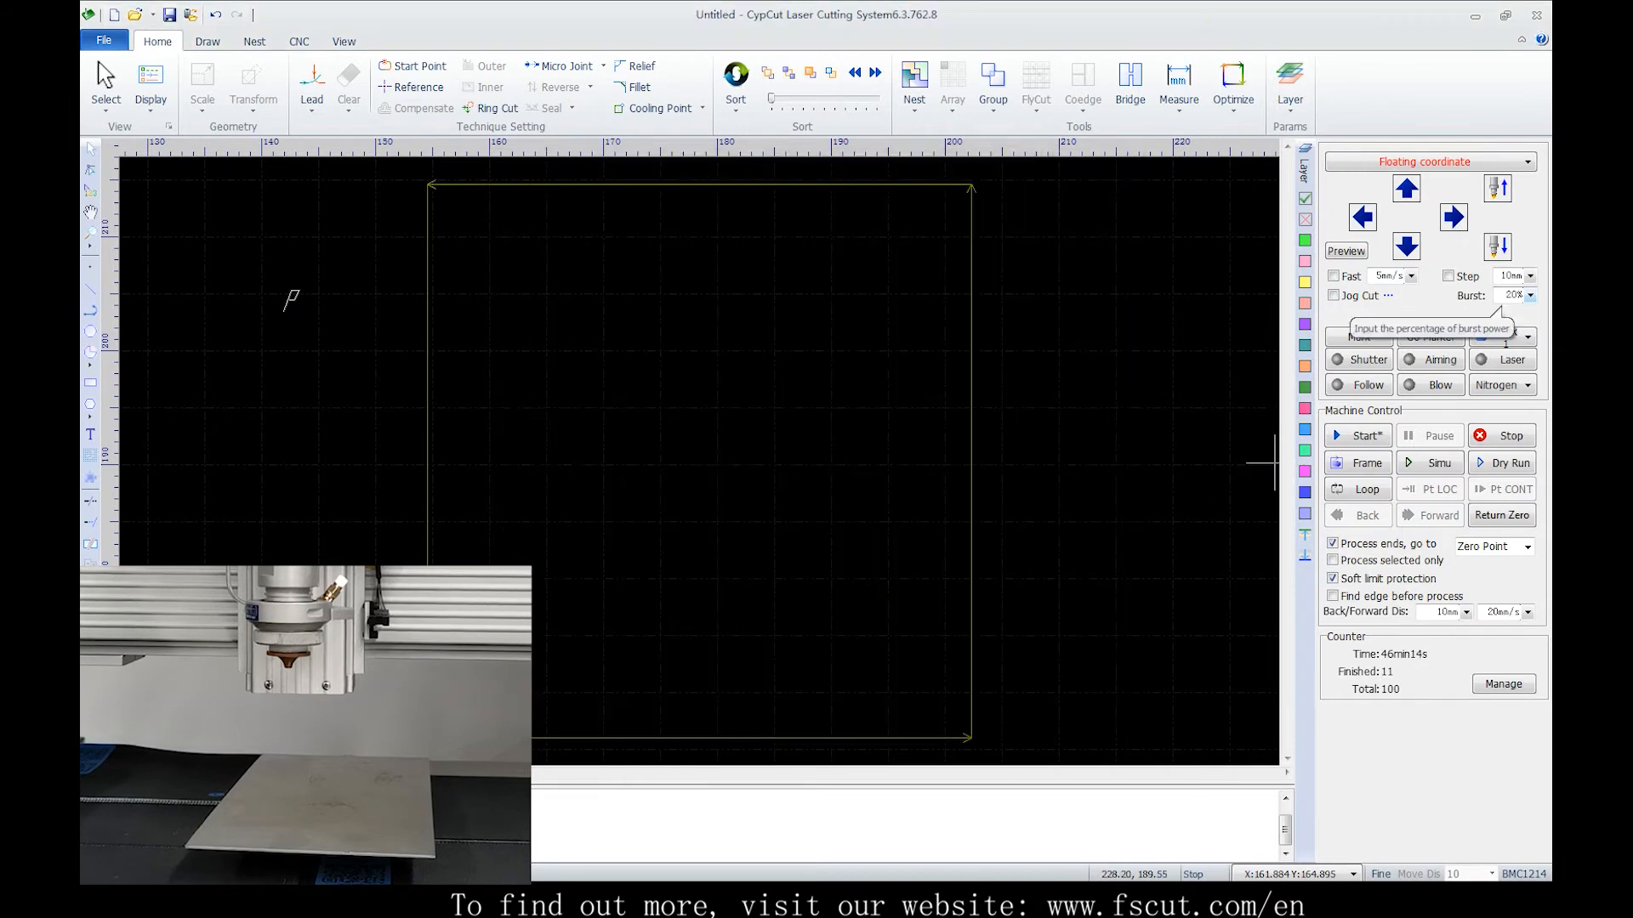
{"action": "double_click", "coordinate": [1510, 296]}
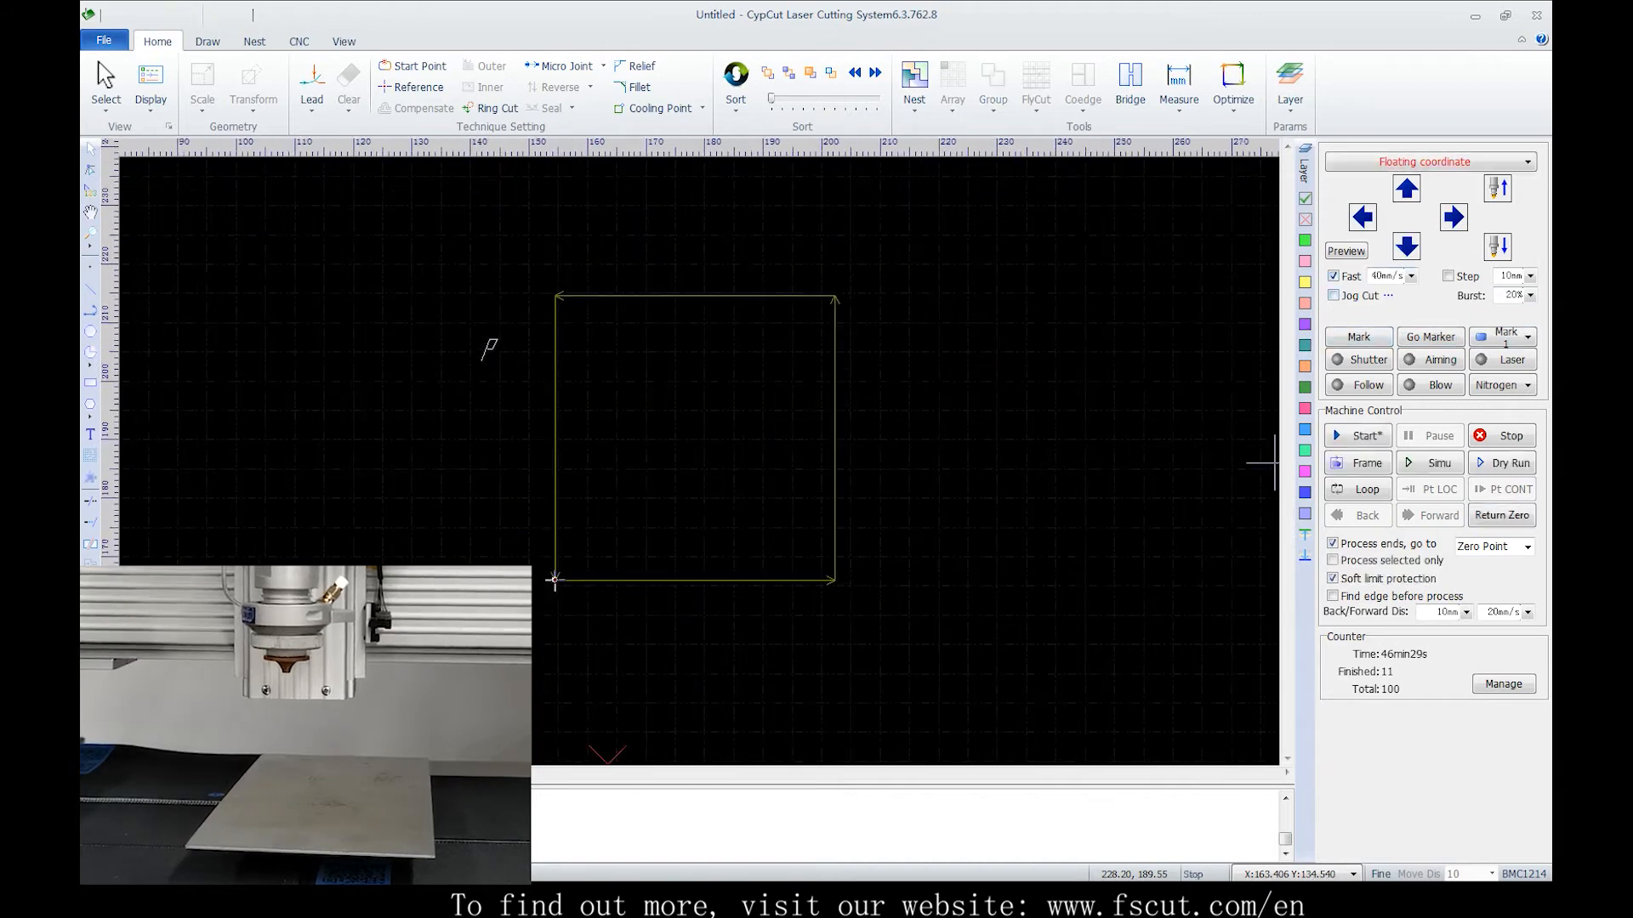
{"action": "scroll", "coordinate": [755, 485], "scroll_direction": "up", "scroll_amount": 1}
{"action": "scroll", "coordinate": [816, 472], "scroll_direction": "down", "scroll_amount": 2}
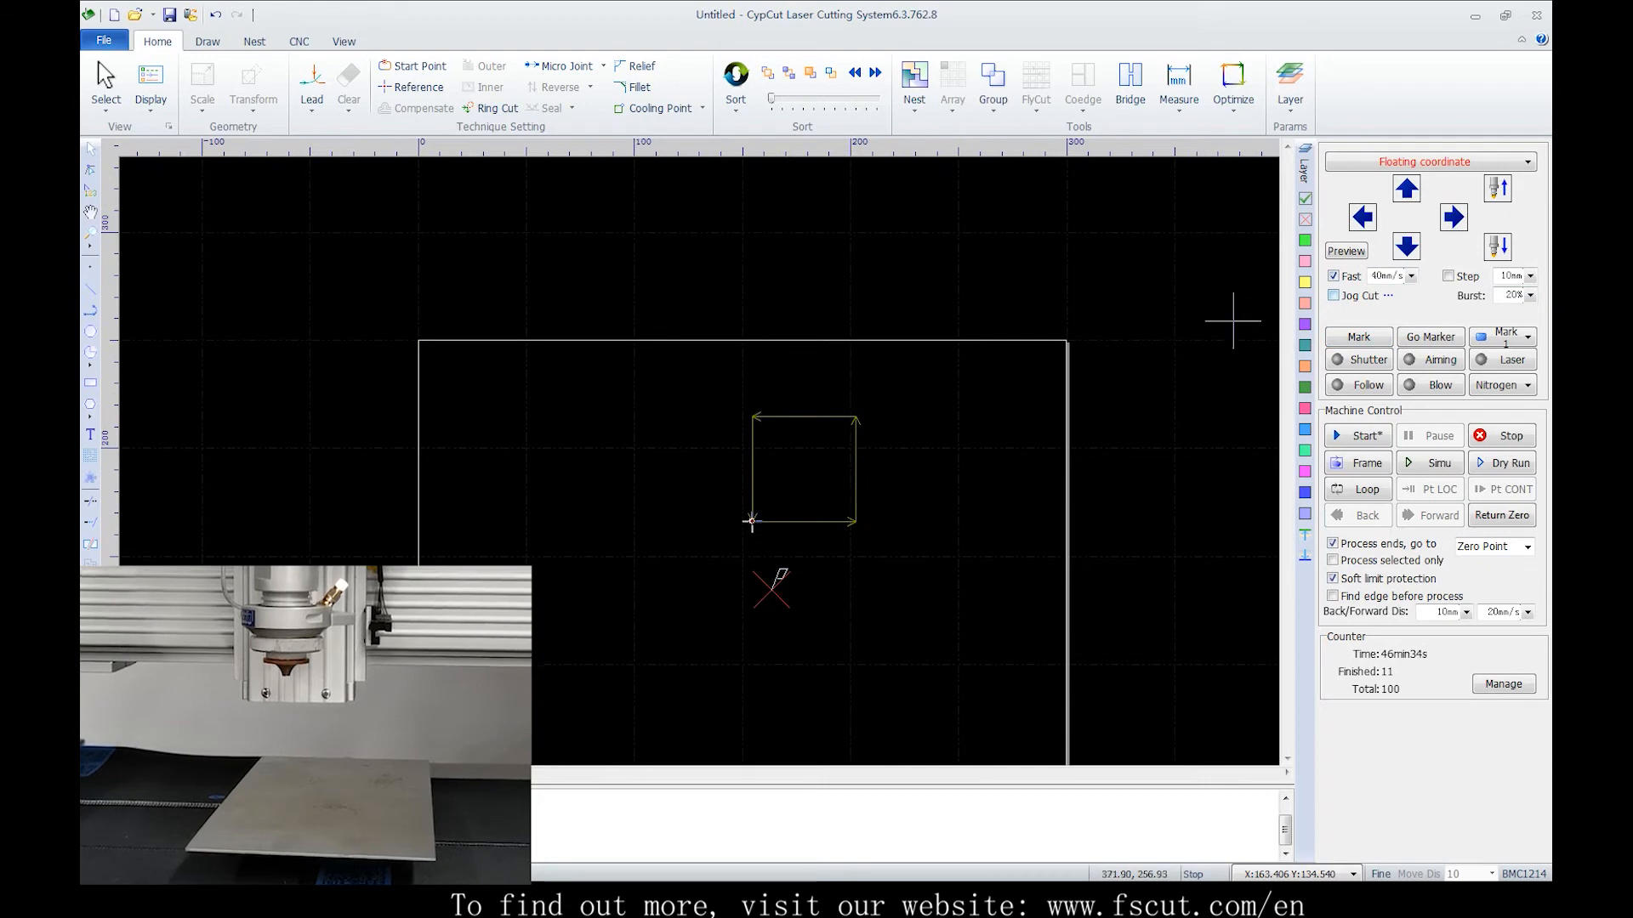
Jog the head up and left over the sheet
{"action": "left_click", "coordinate": [1407, 189]}
{"action": "key", "text": "Left"}
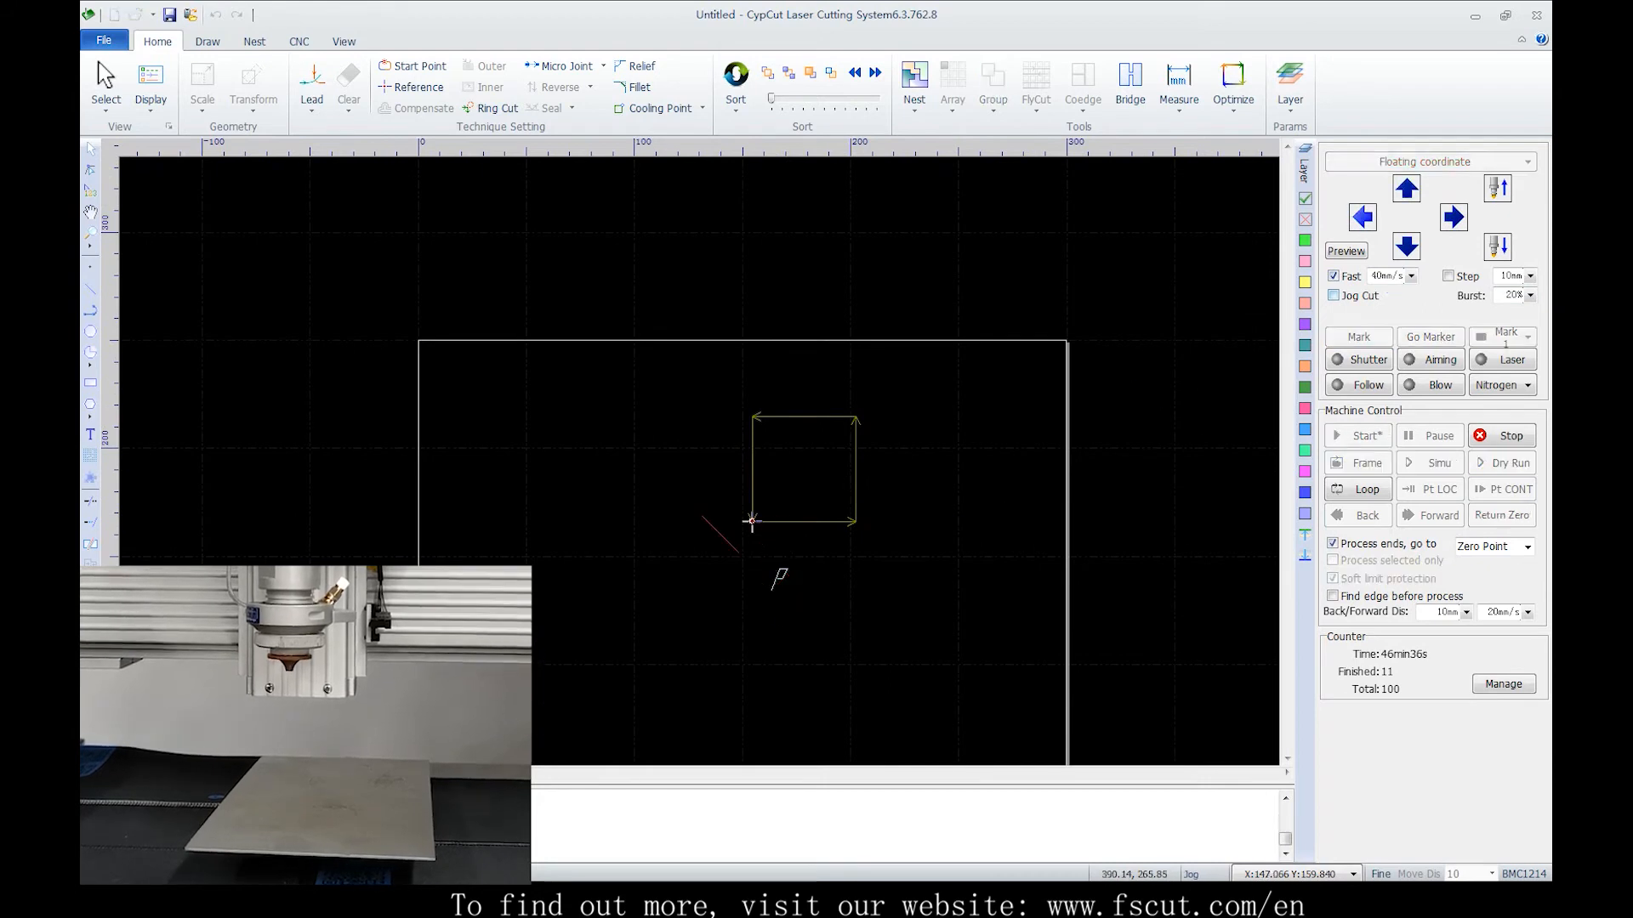
{"action": "key", "text": "Up"}
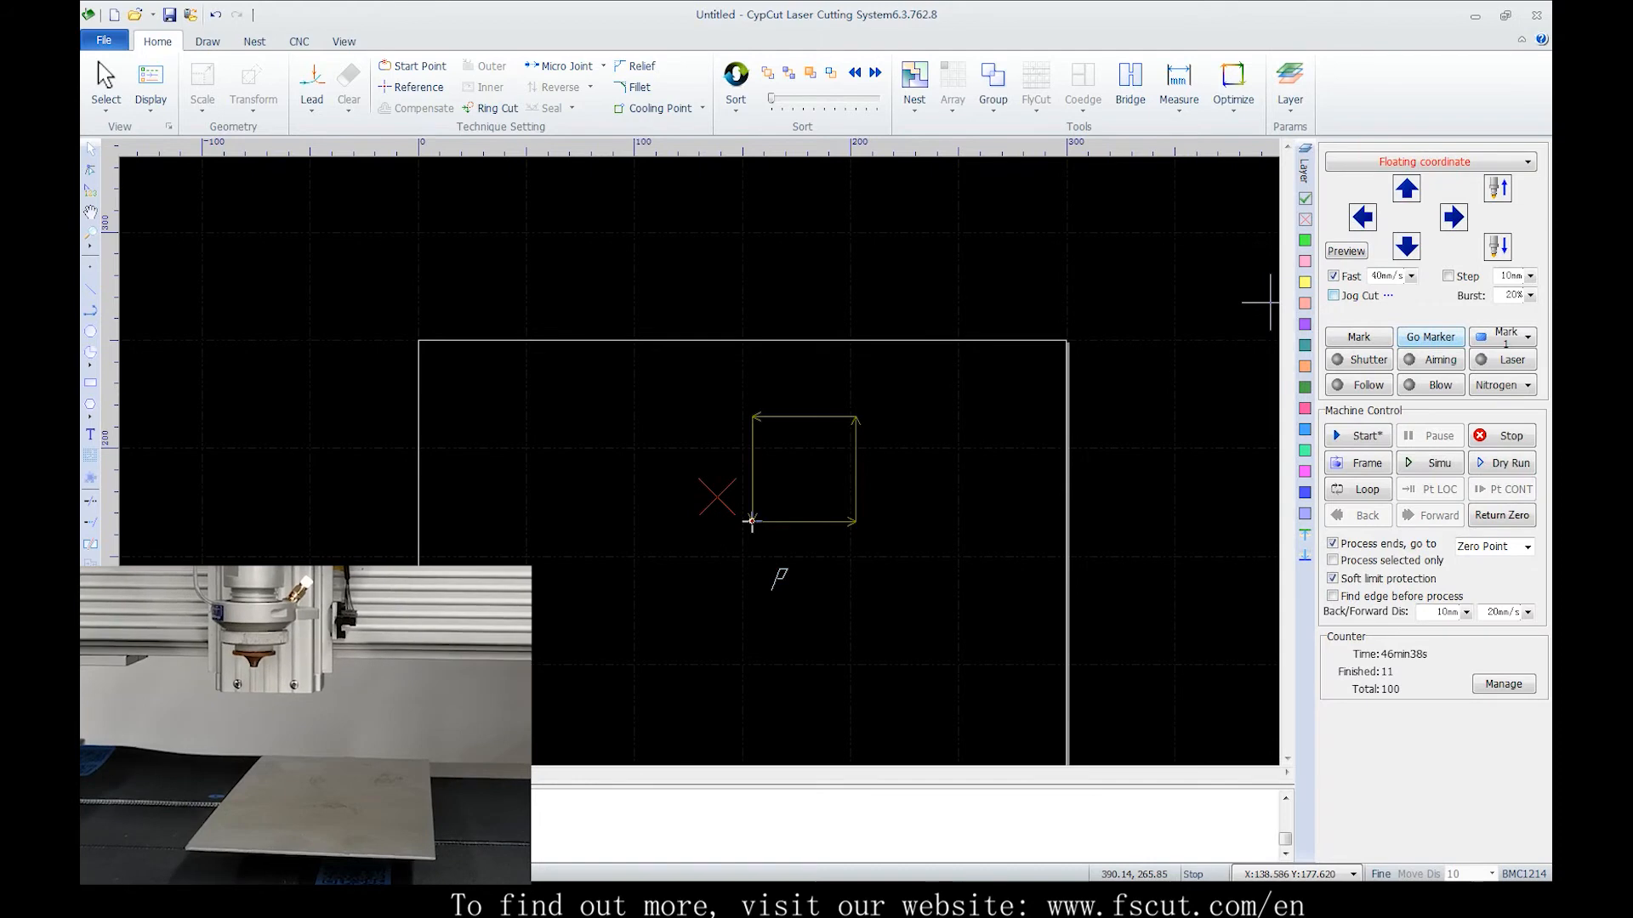
Send the head to the marker position and view the list of stored marker points
{"action": "left_click", "coordinate": [1431, 337]}
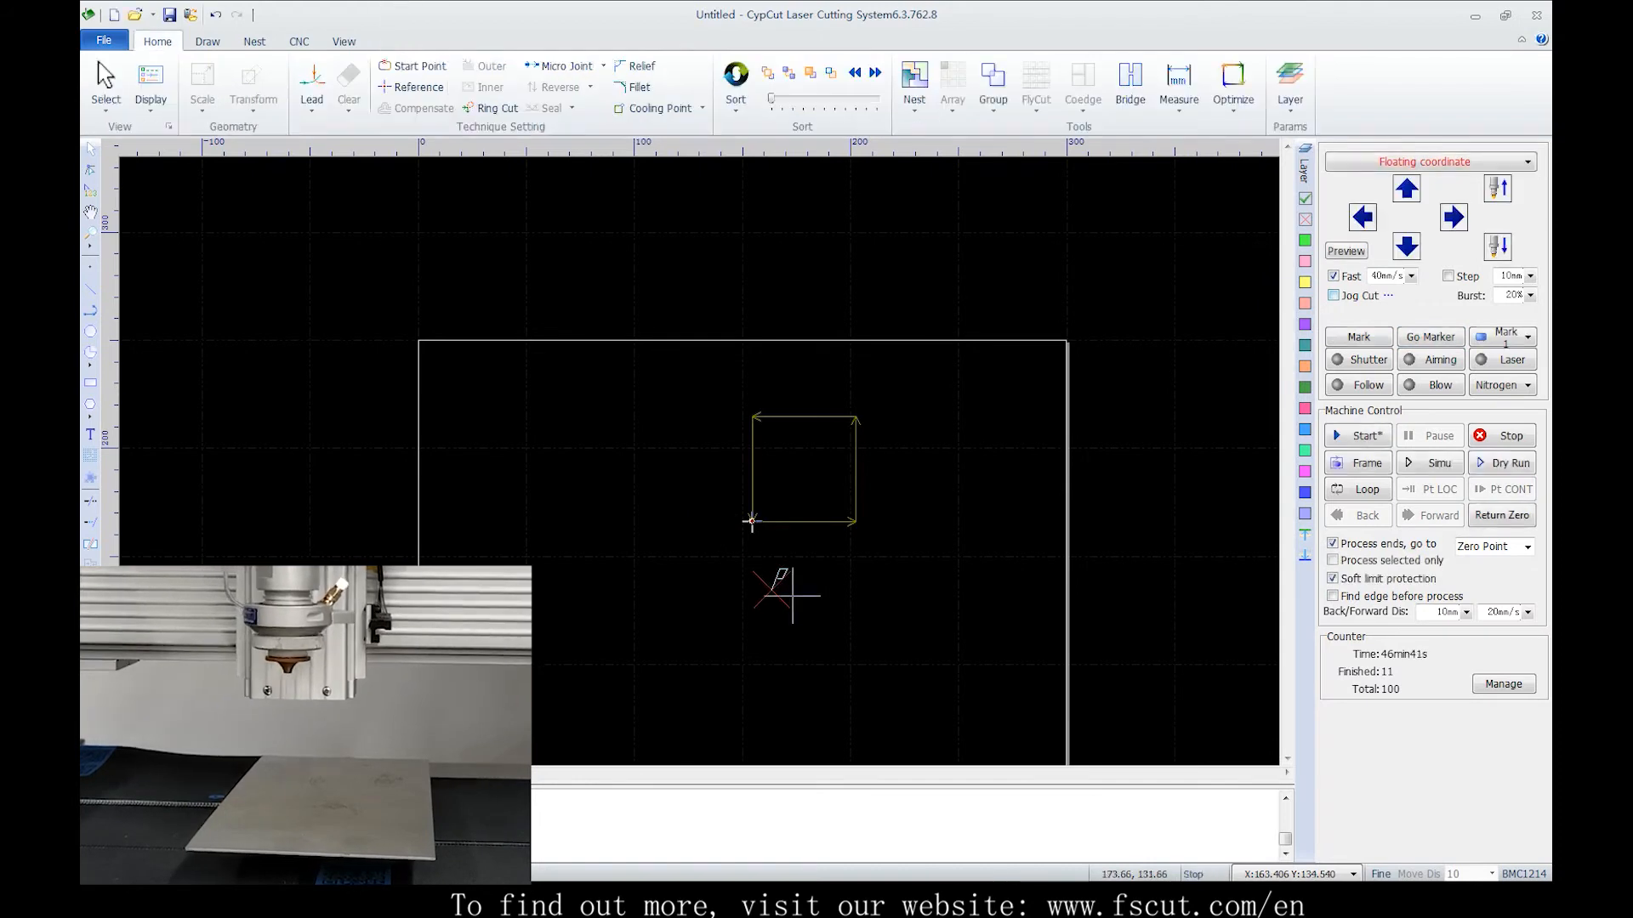
{"action": "scroll", "coordinate": [884, 435], "scroll_direction": "down", "scroll_amount": 2}
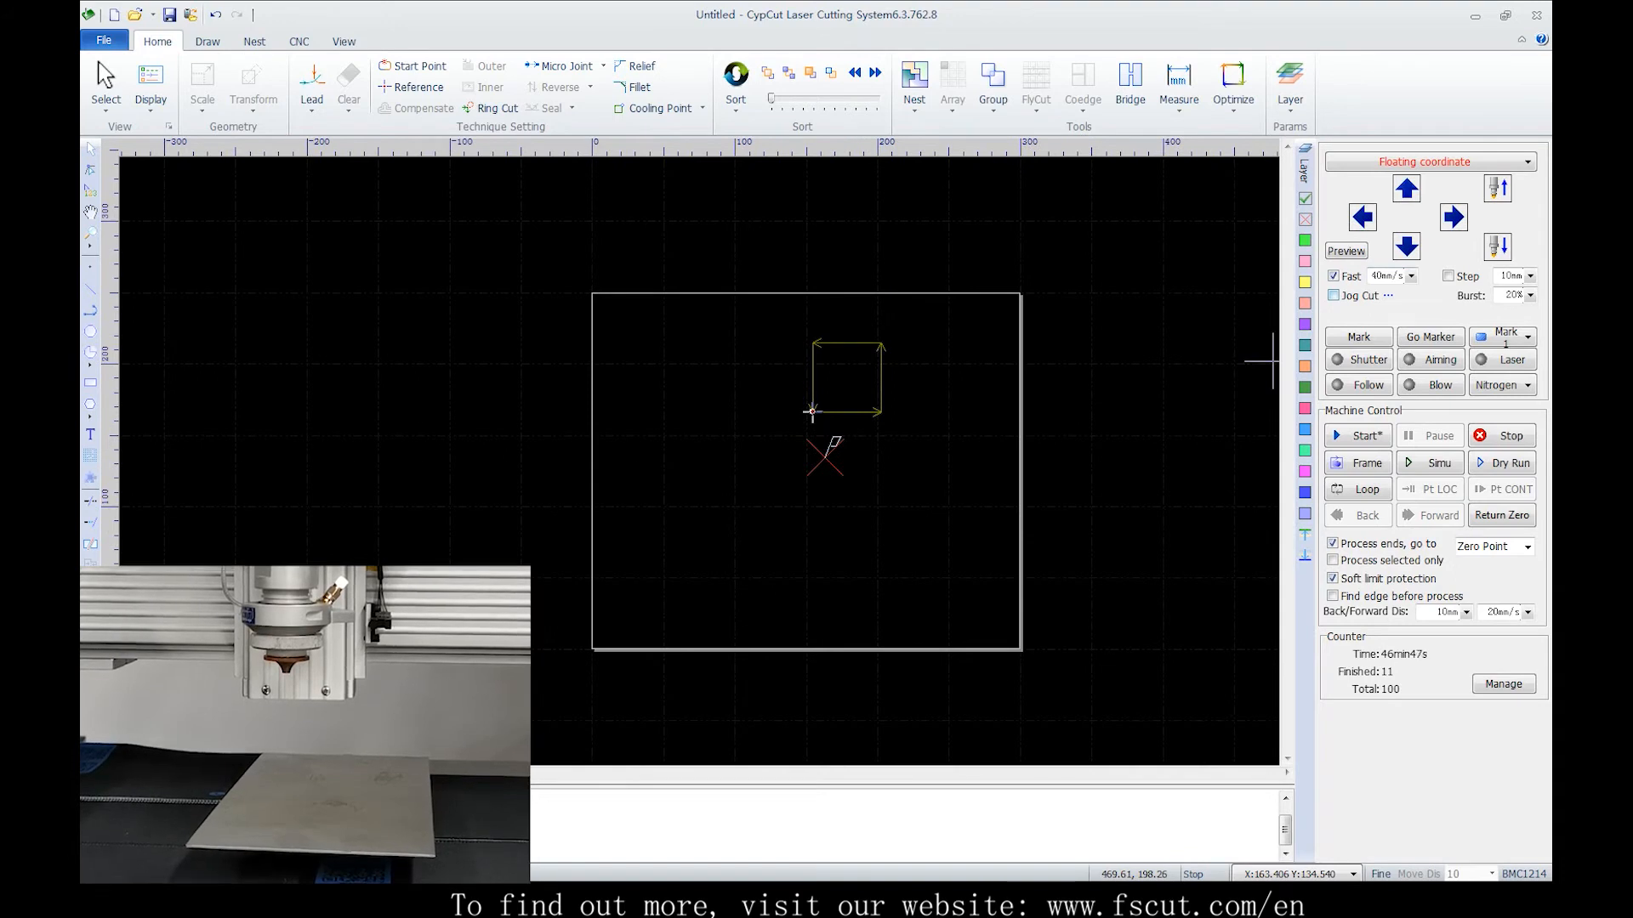
{"action": "left_click", "coordinate": [1528, 336]}
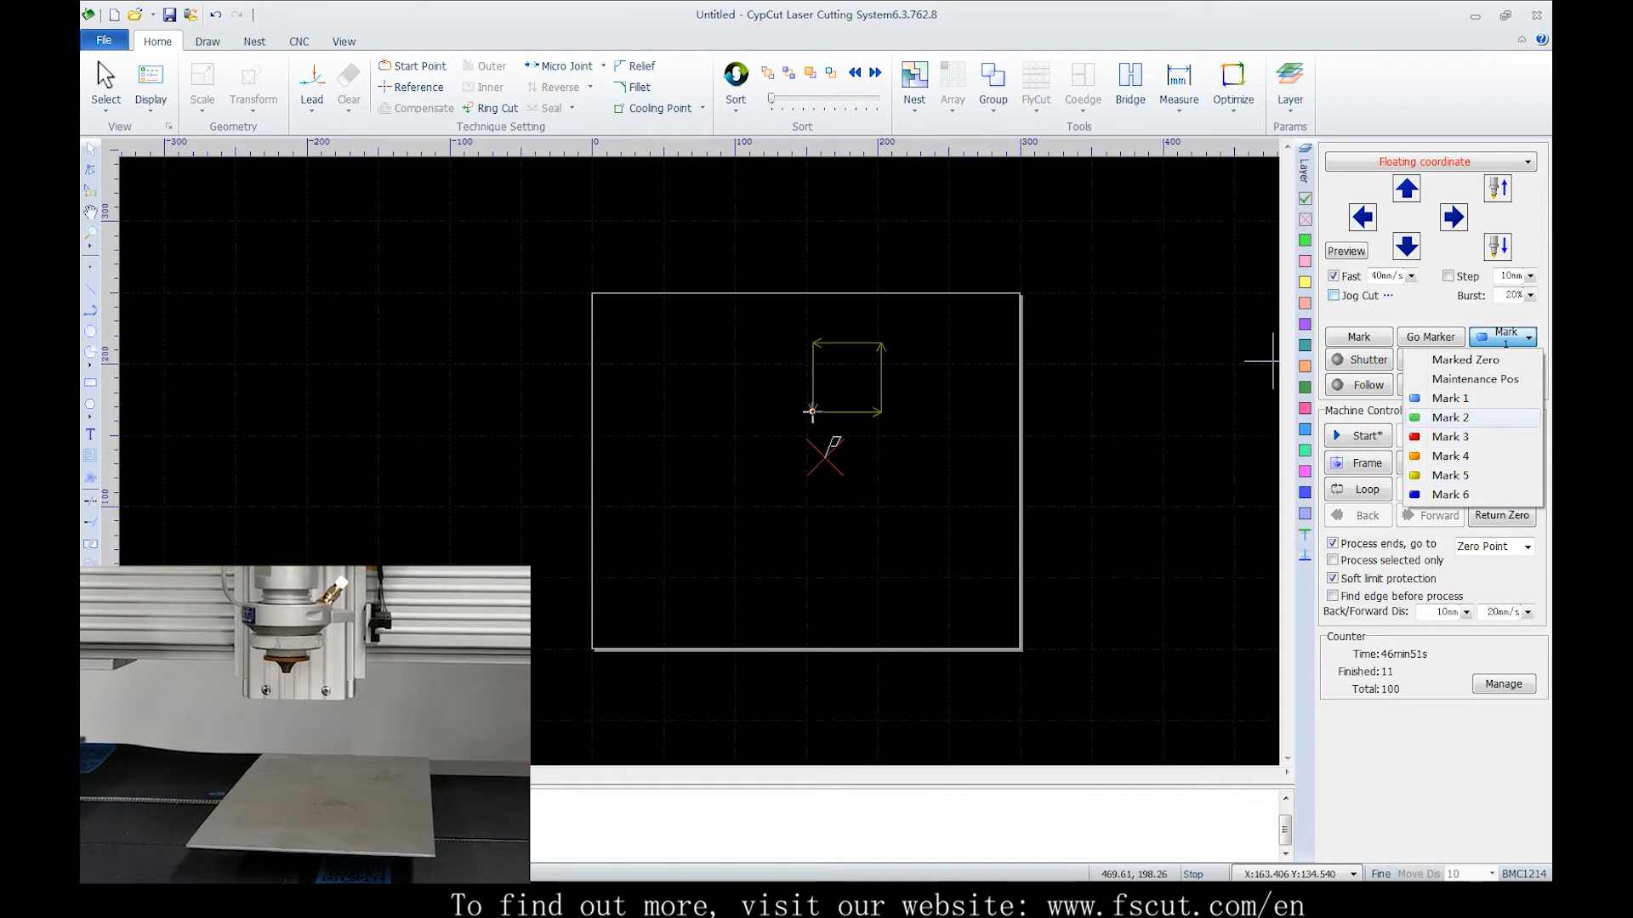
{"action": "key", "text": "Escape"}
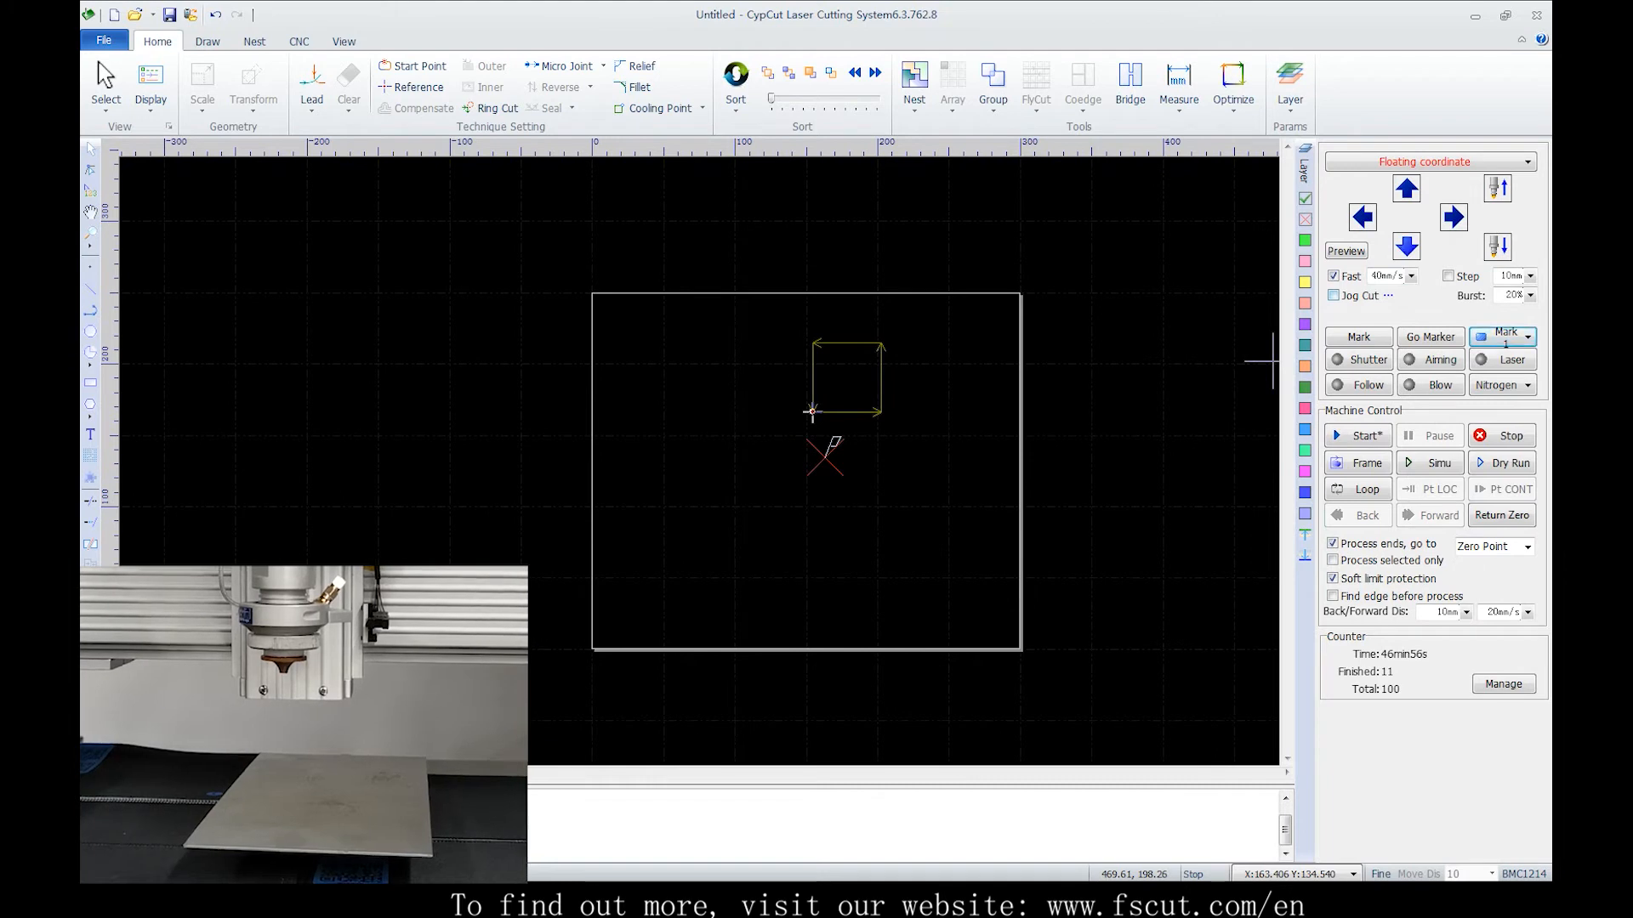
Jog the head left and down, then trace the part outline with Frame
{"action": "key", "text": "Left"}
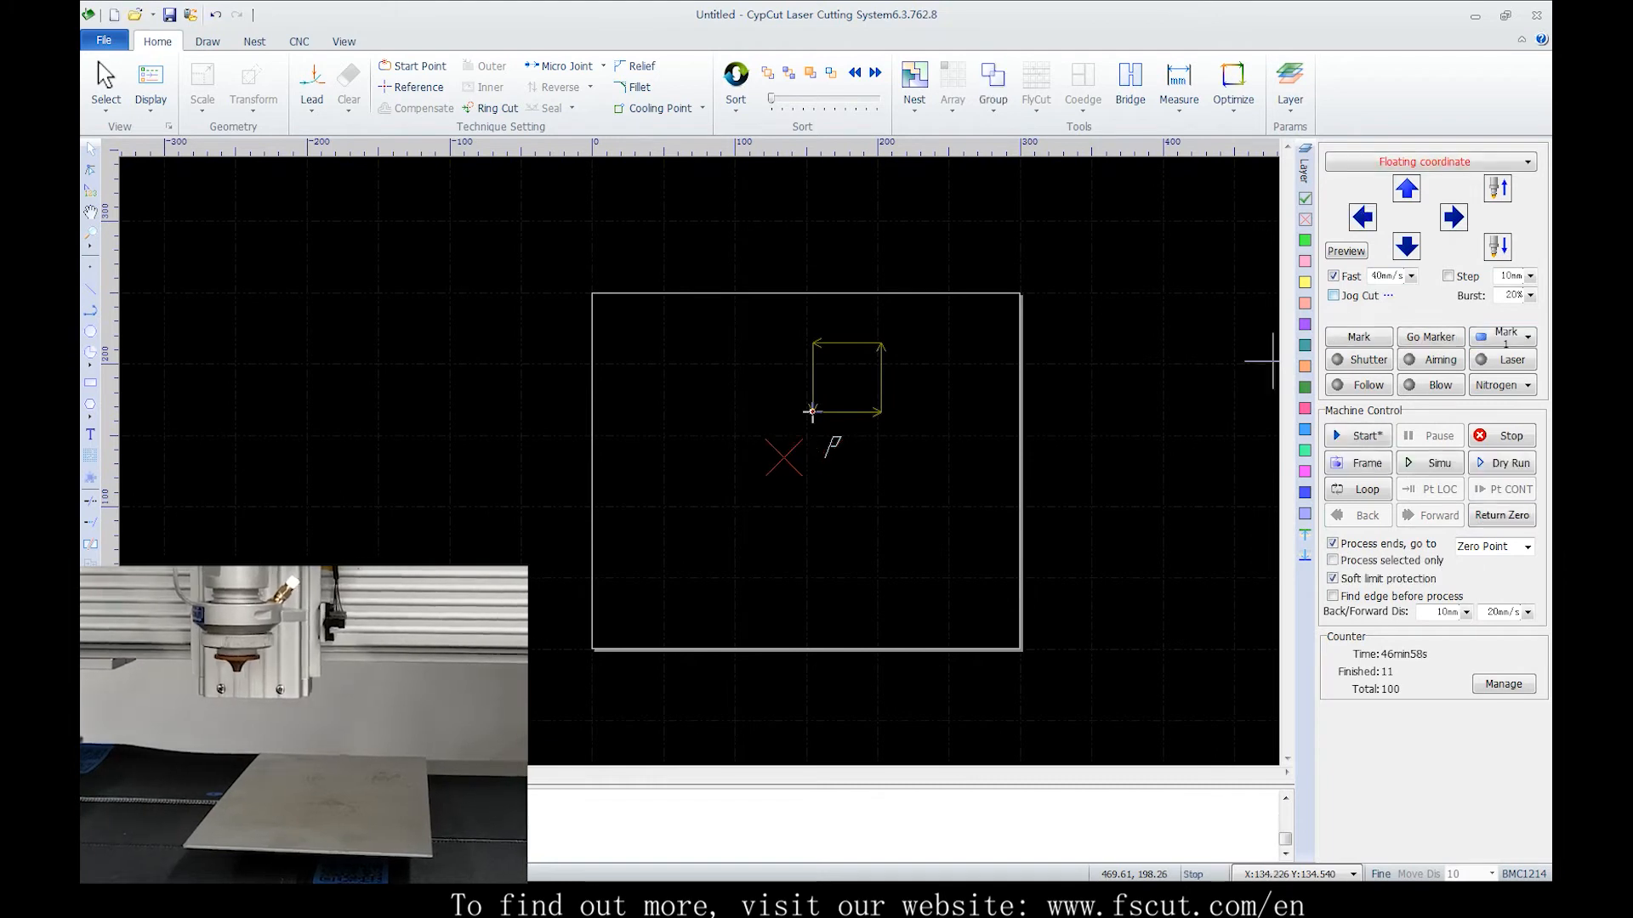
{"action": "key", "text": "Down"}
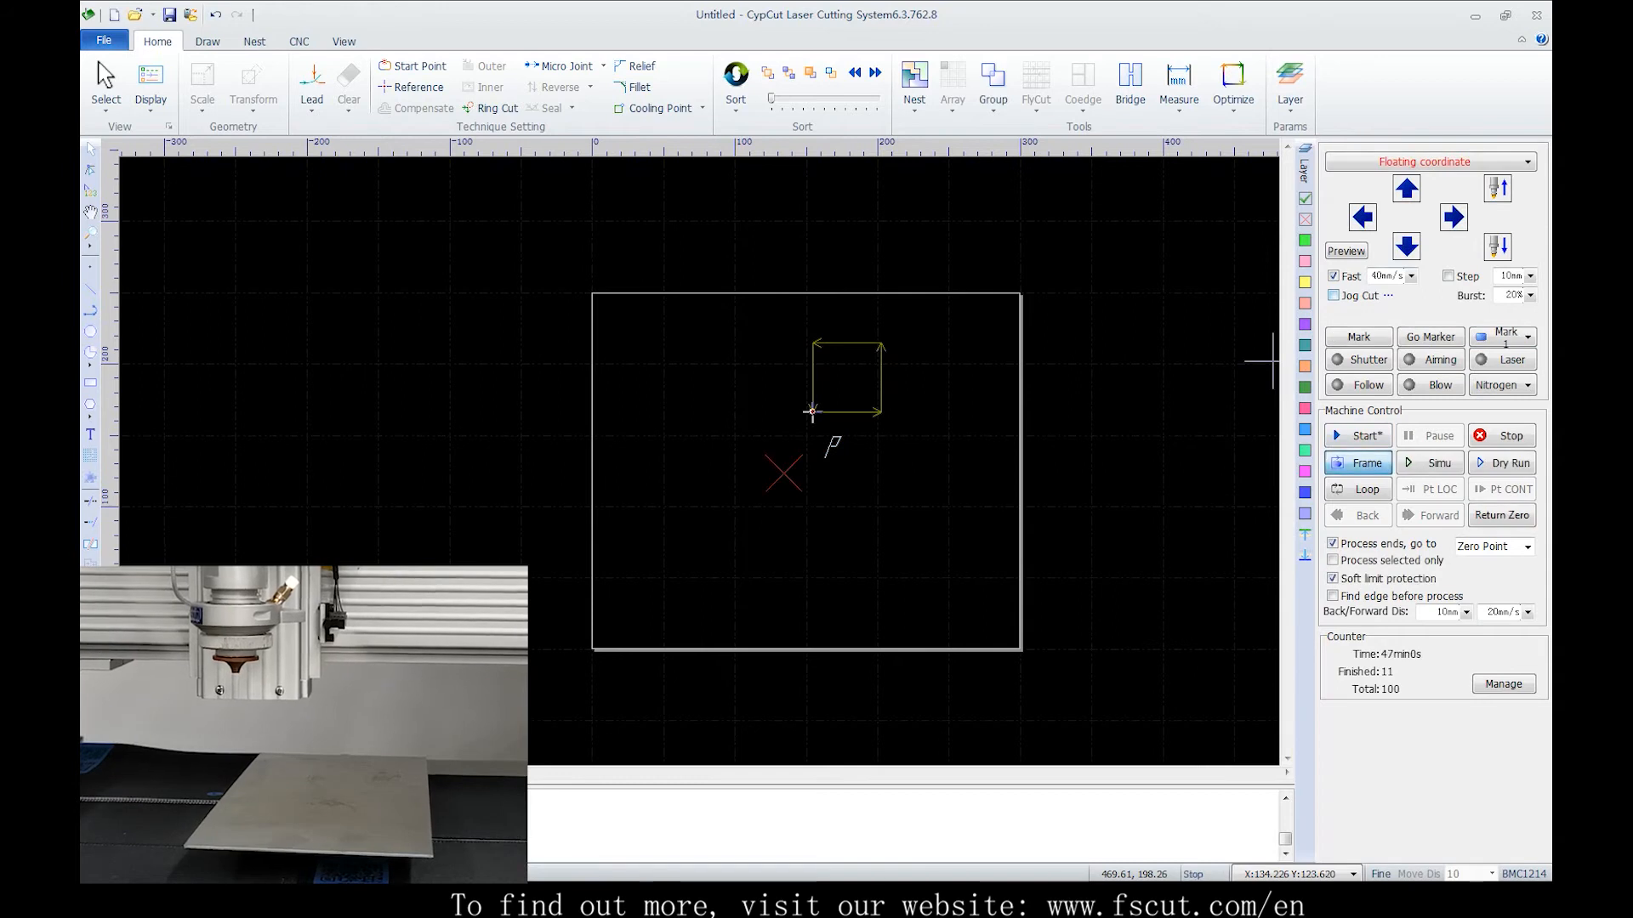
{"action": "left_click", "coordinate": [1358, 462]}
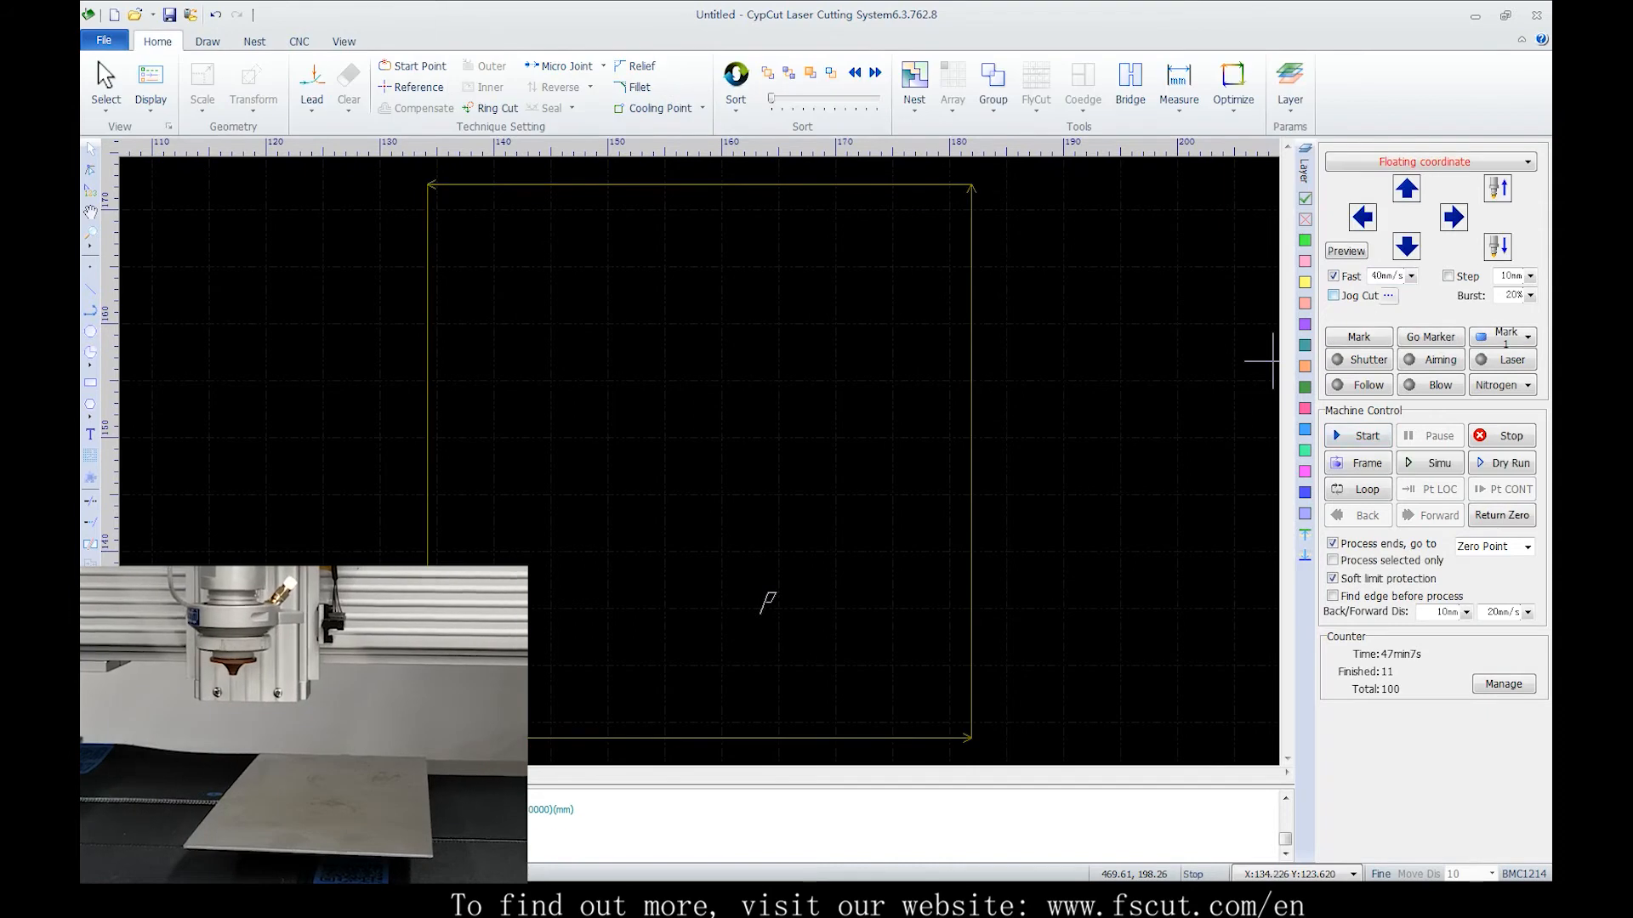
Jog the head left and then up three times over the sheet
{"action": "scroll", "coordinate": [1273, 360], "scroll_direction": "down", "scroll_amount": 5}
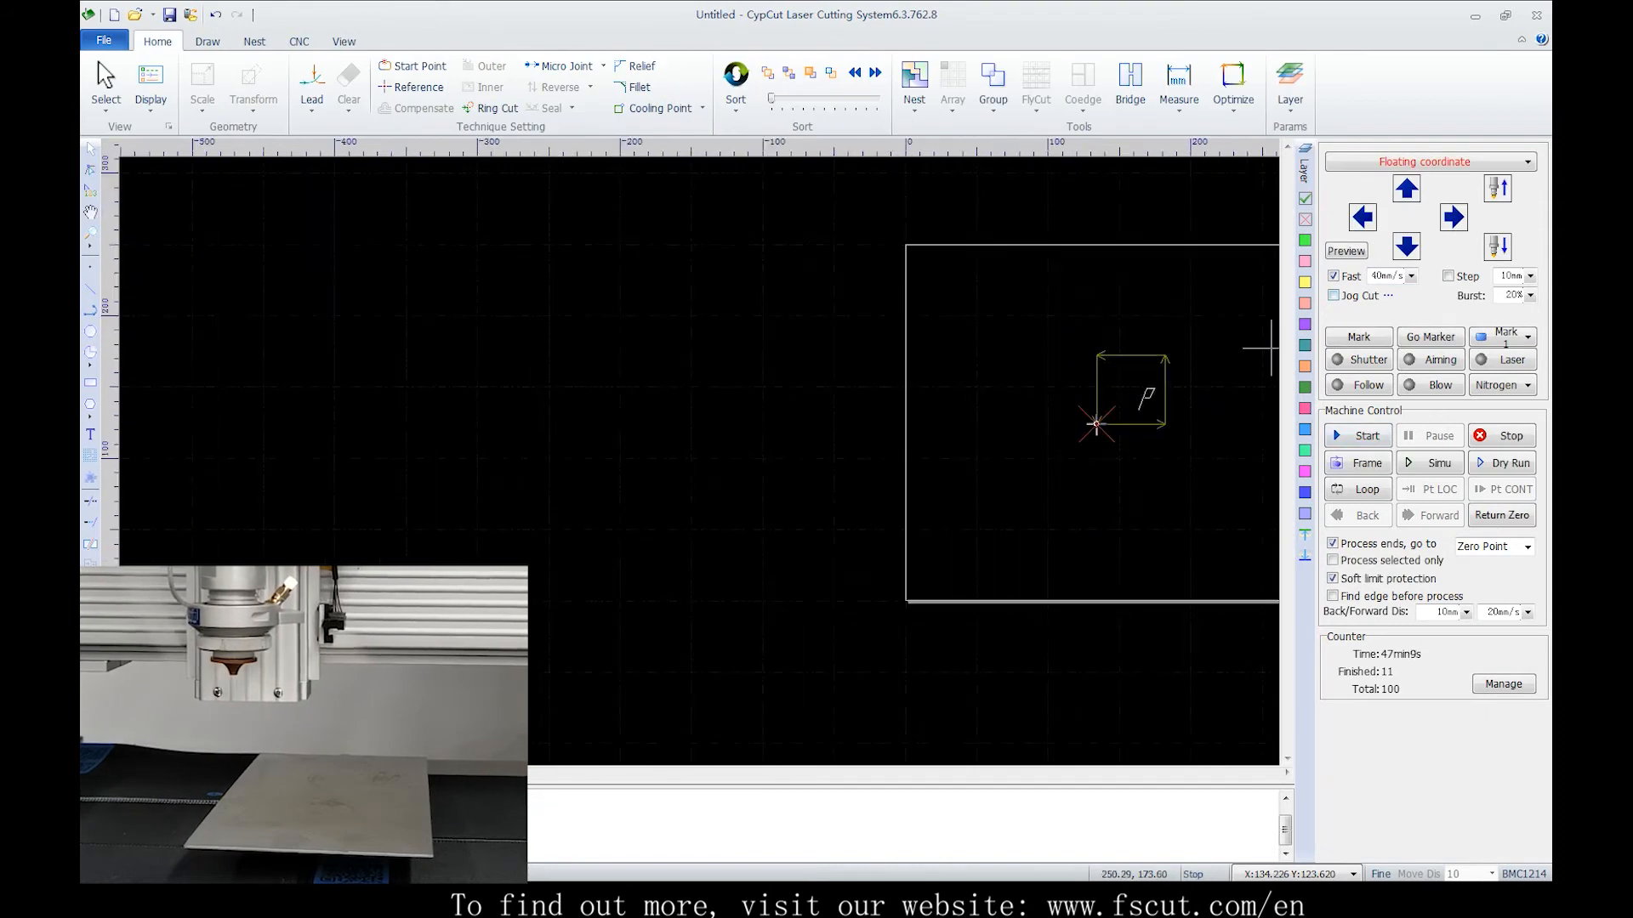
{"action": "key", "text": "Left"}
{"action": "key", "text": "Up"}
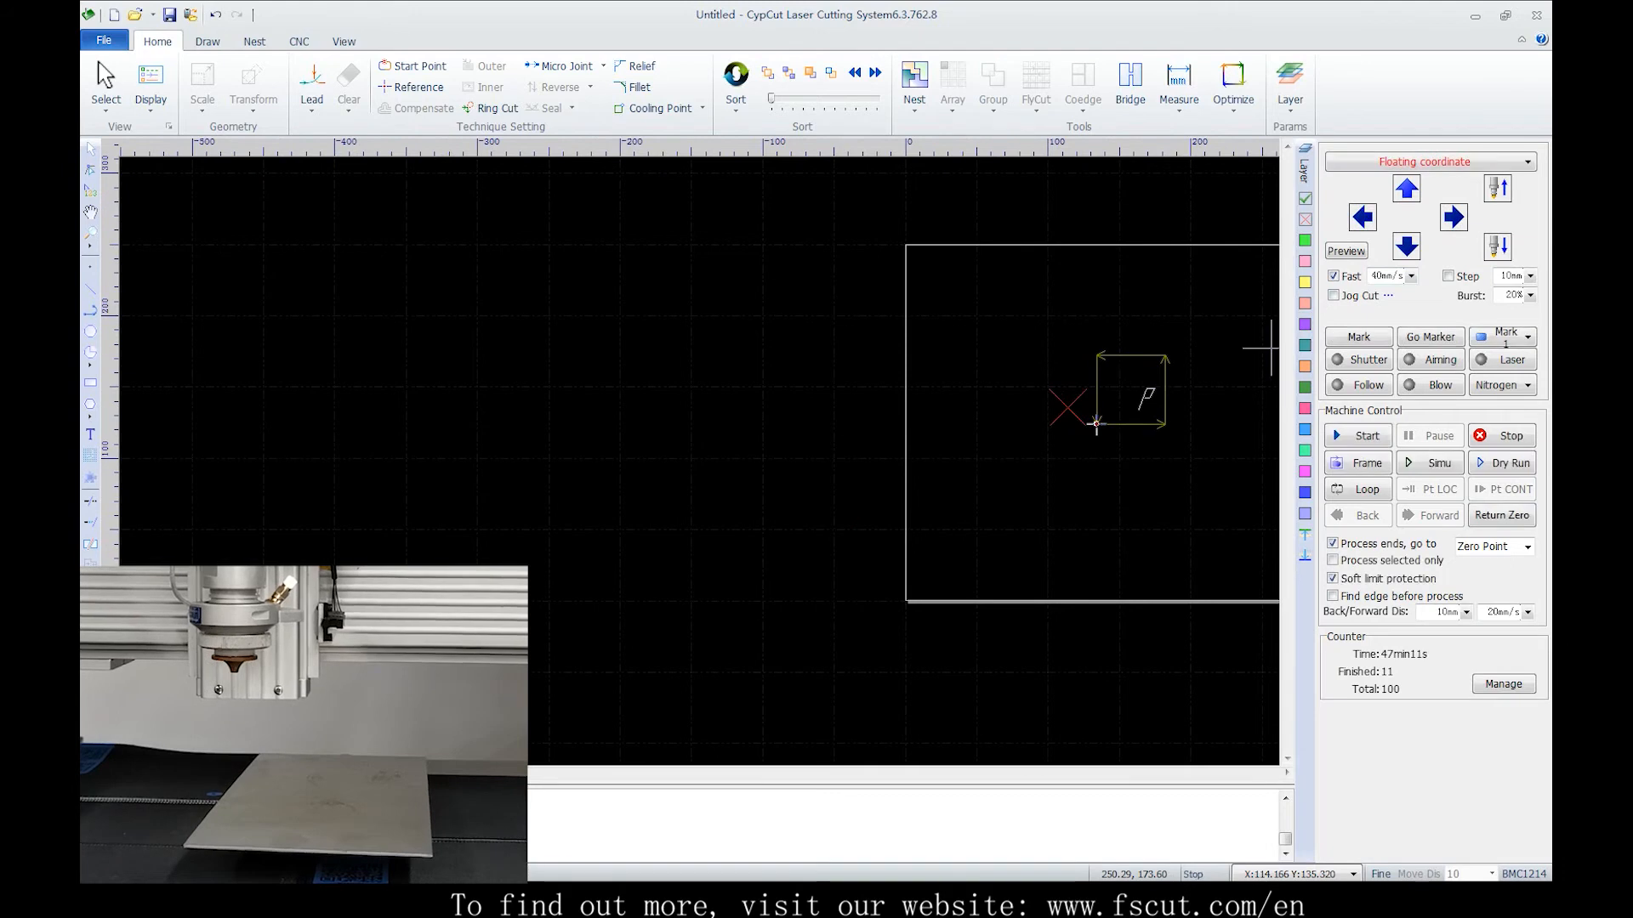
{"action": "key", "text": "Up"}
{"action": "key", "text": "Up"}
Start the cut and stop it immediately
{"action": "left_click", "coordinate": [1359, 436]}
{"action": "left_click", "coordinate": [1502, 436]}
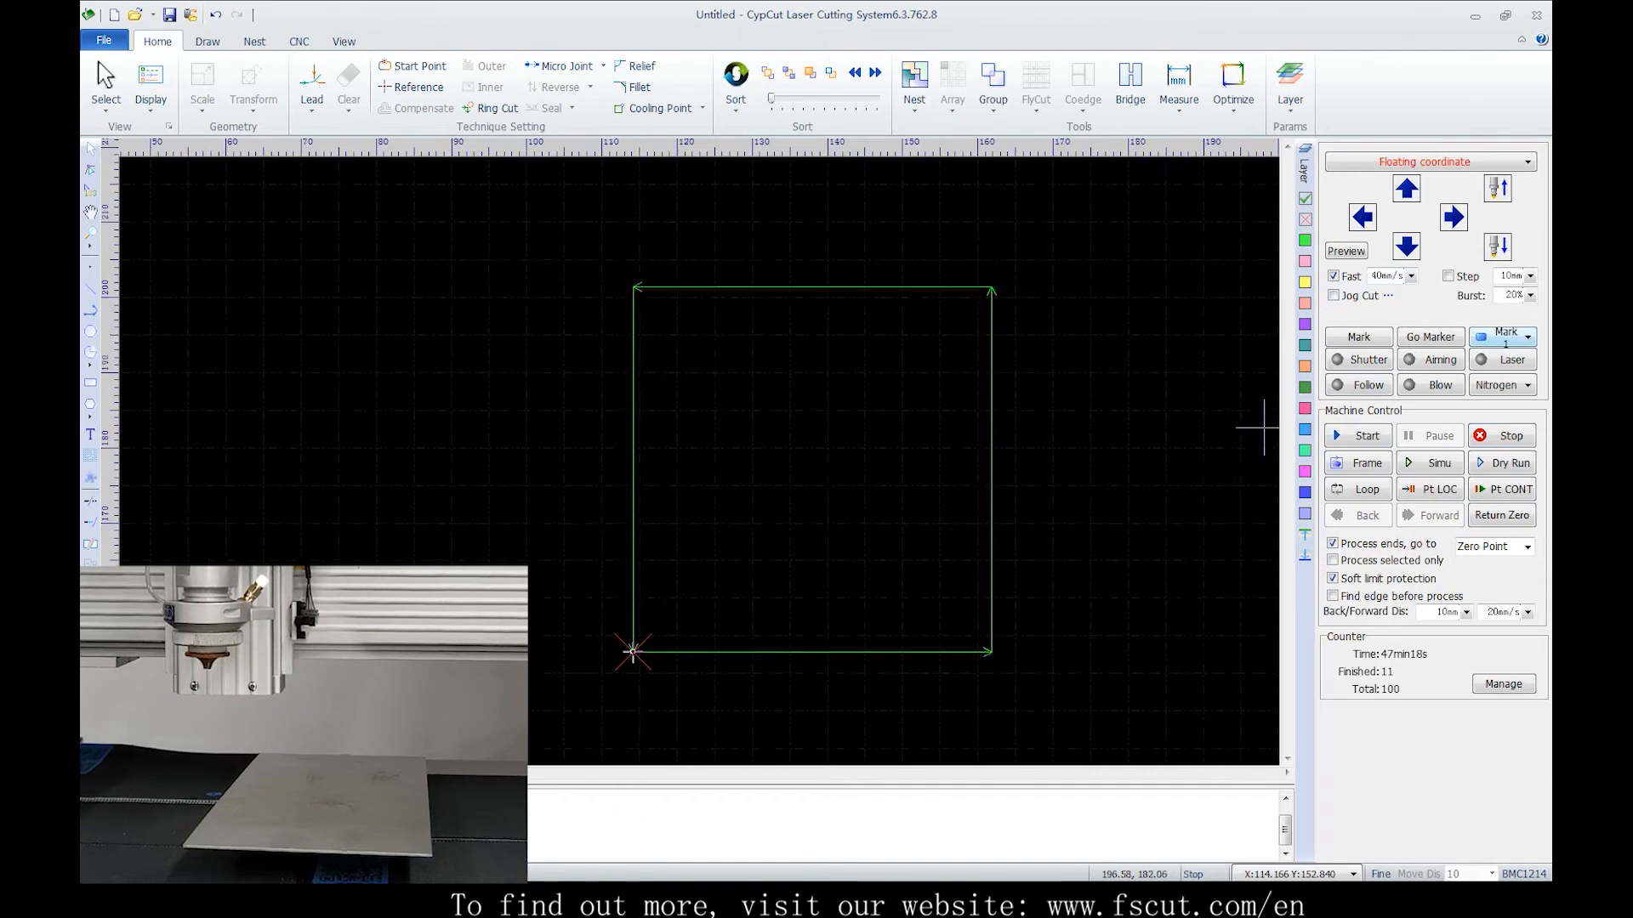
Choose Marked Zero as the marker point and move the head to it
{"action": "left_click", "coordinate": [1517, 338]}
{"action": "left_click", "coordinate": [1498, 360]}
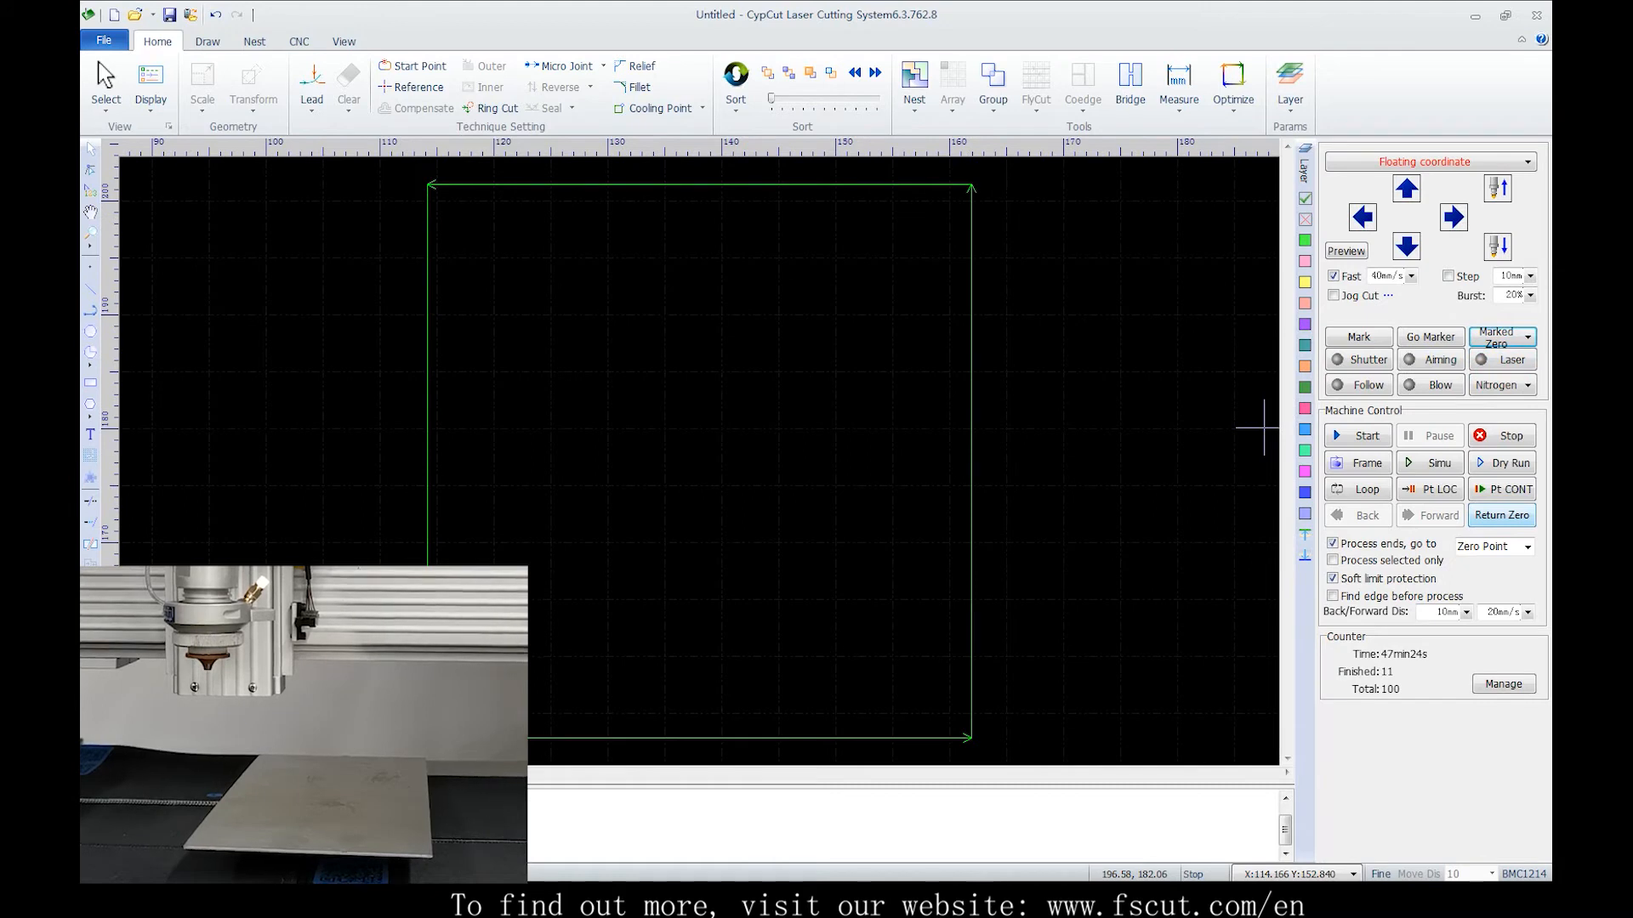
{"action": "left_click", "coordinate": [1430, 338]}
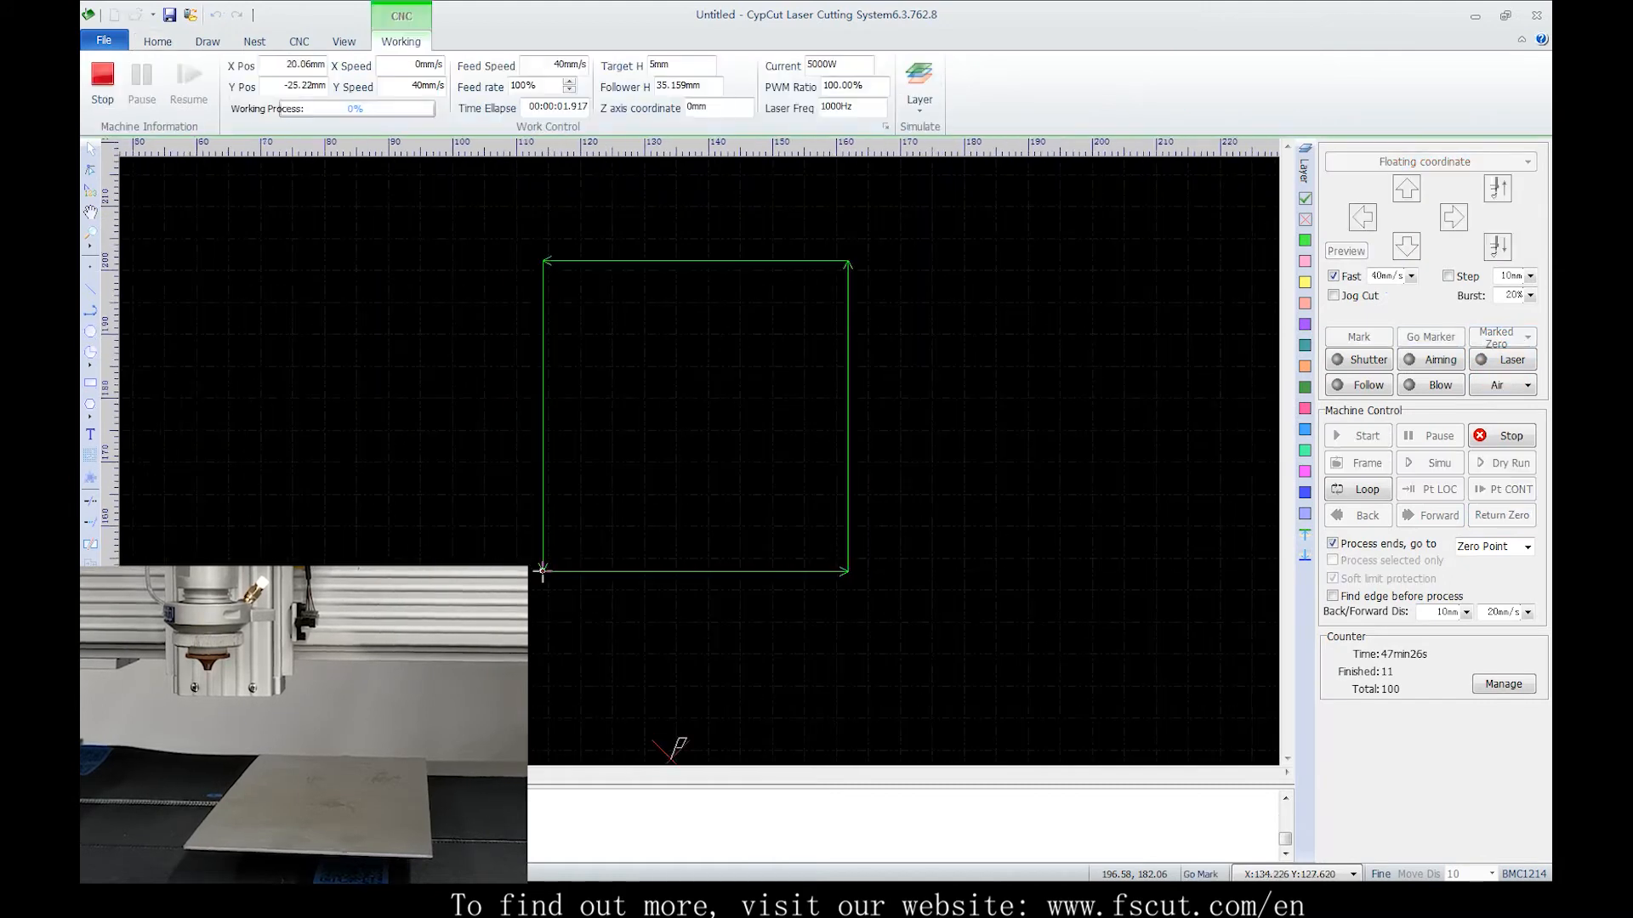
Switch on the aiming light and start cutting the square part
{"action": "scroll", "coordinate": [1178, 421], "scroll_direction": "down", "scroll_amount": 5}
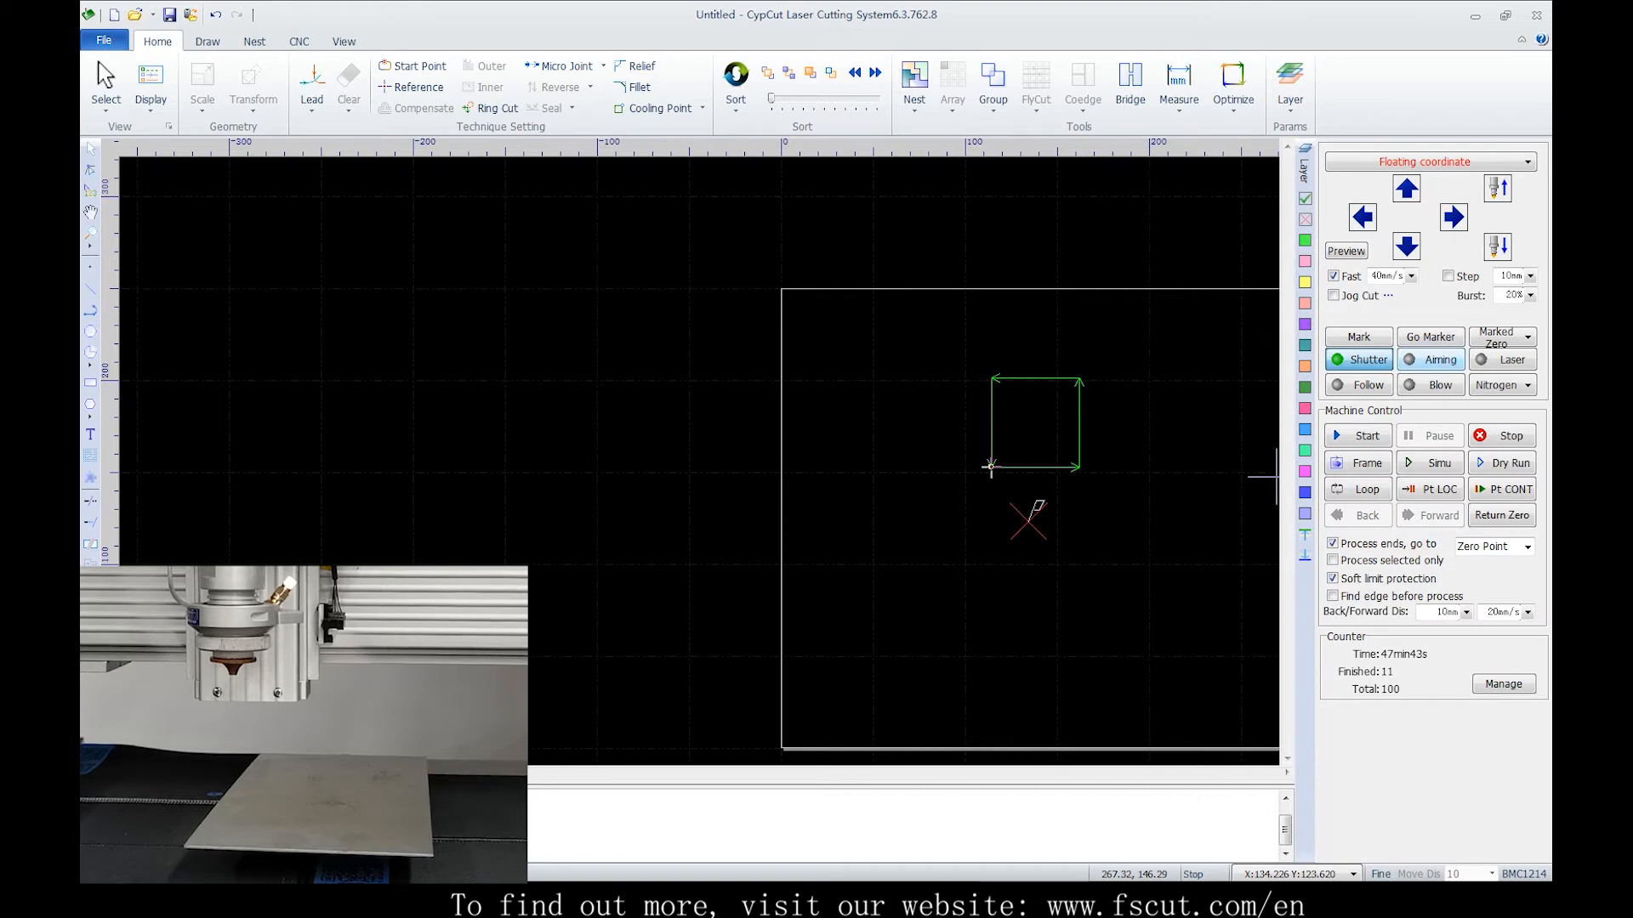
{"action": "left_click", "coordinate": [1431, 360]}
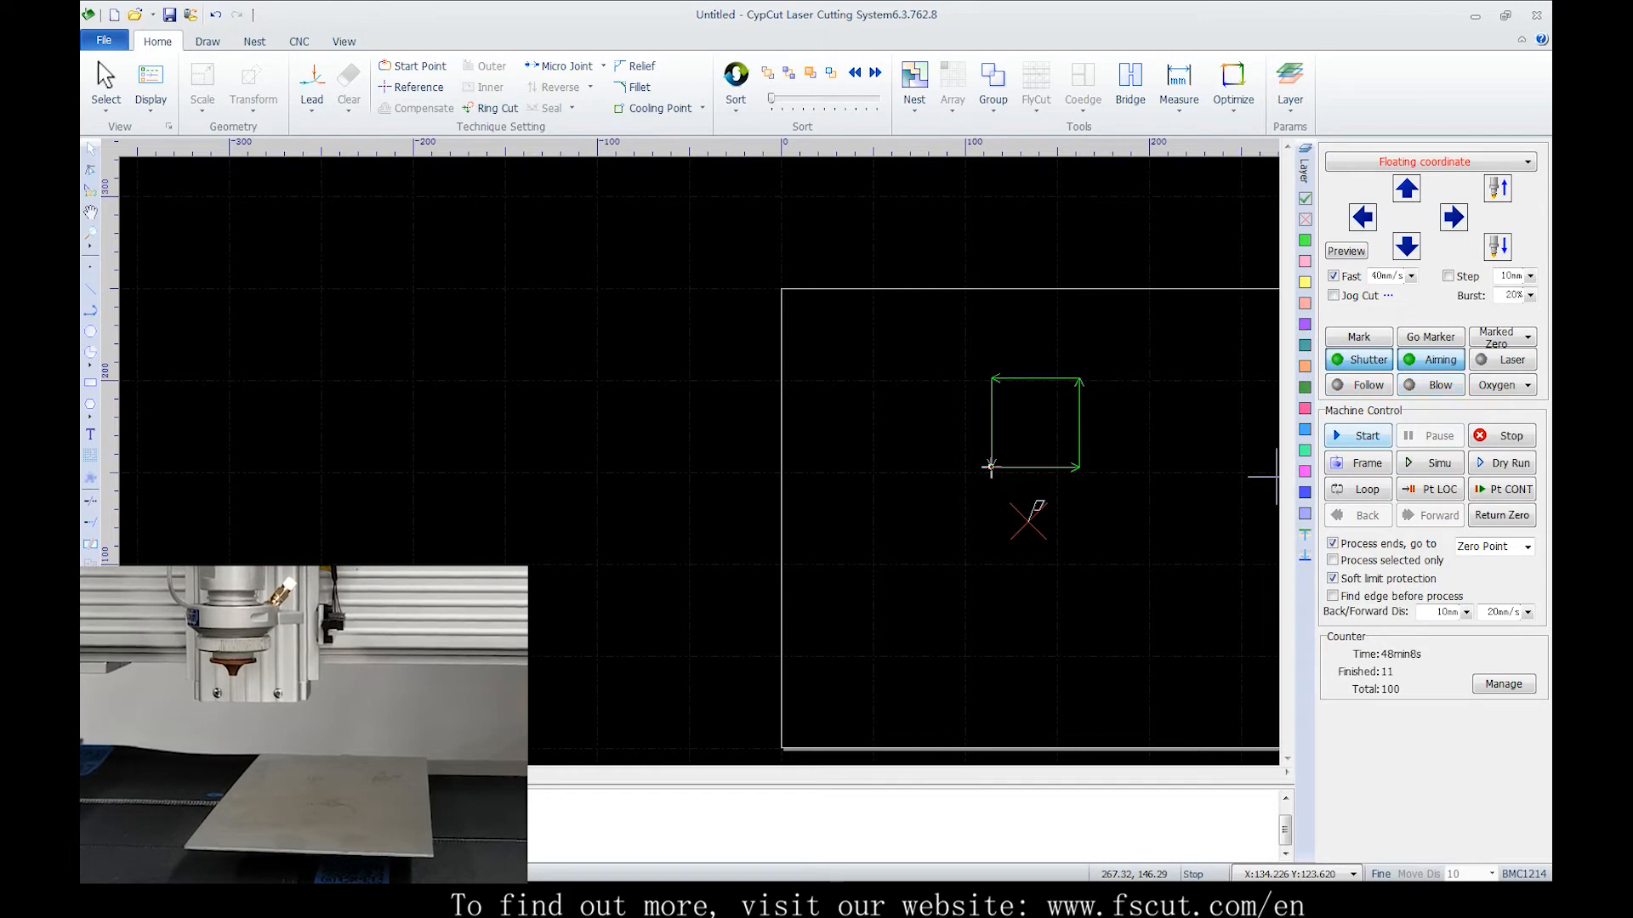
{"action": "left_click", "coordinate": [1358, 435]}
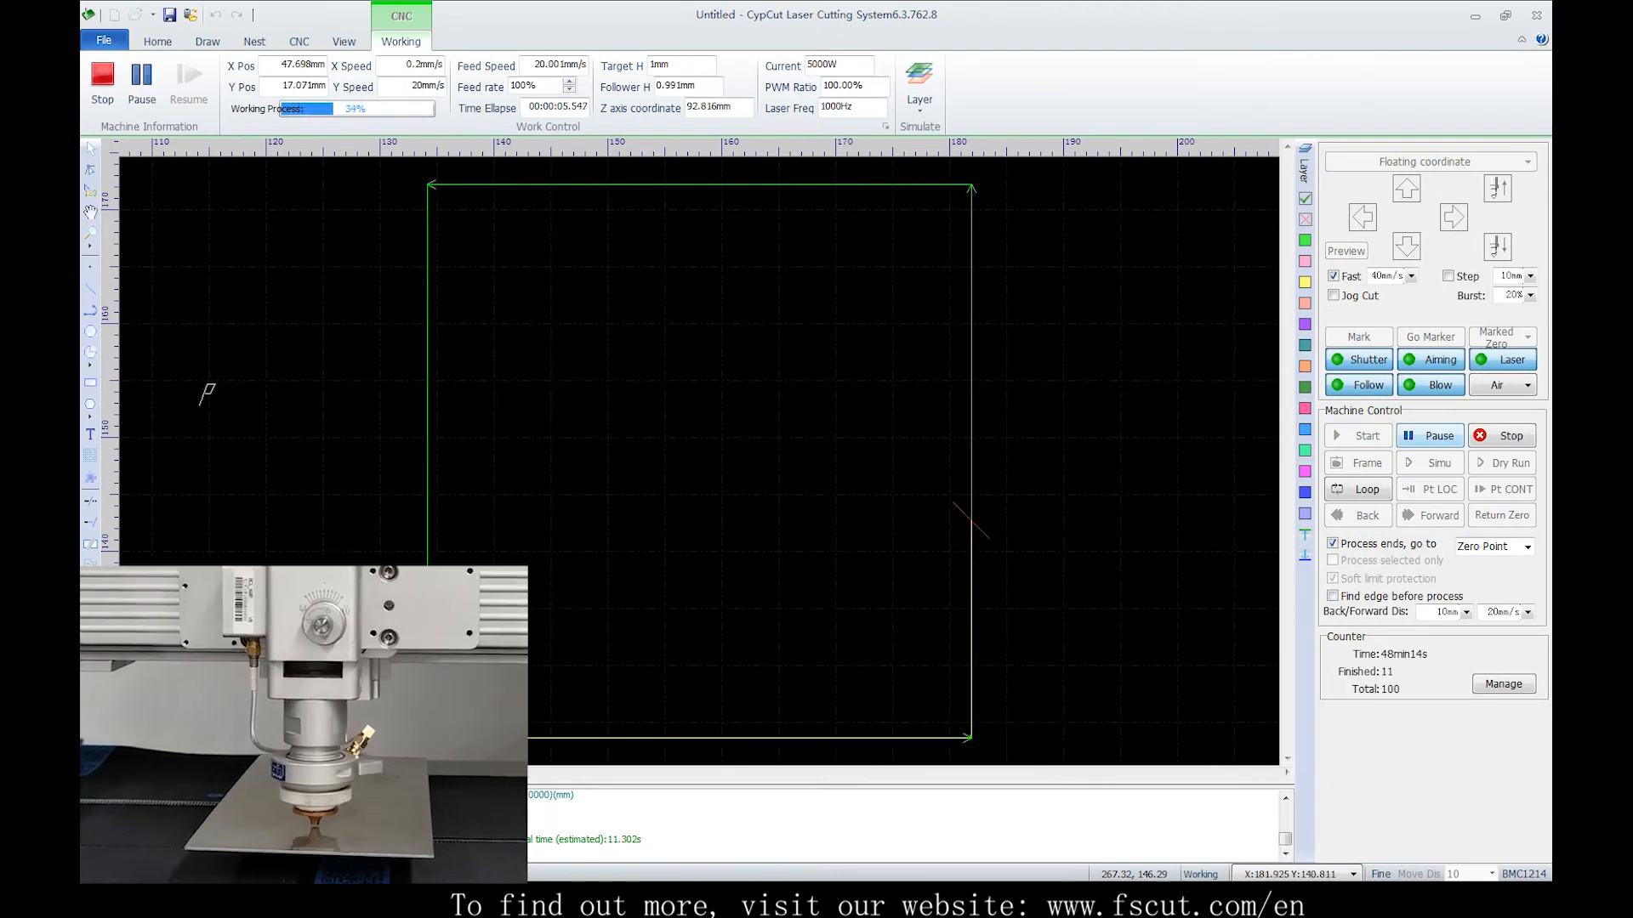
Pause and resume the cut several times, using both Resume and Fast Resume
{"action": "left_click", "coordinate": [1430, 436]}
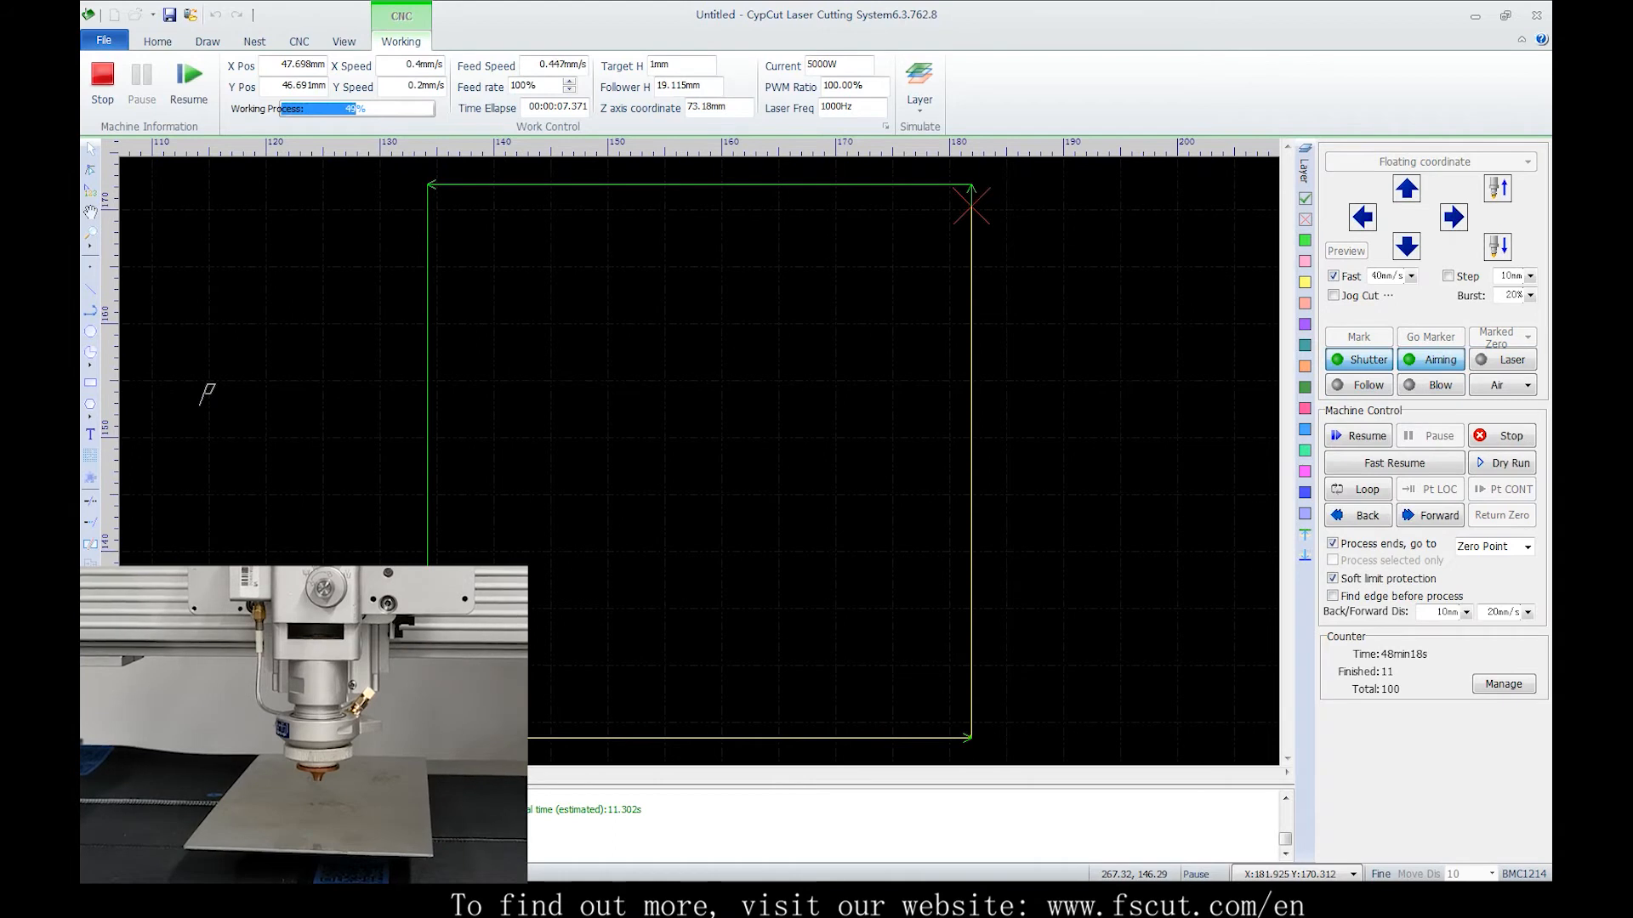
{"action": "left_click", "coordinate": [1359, 436]}
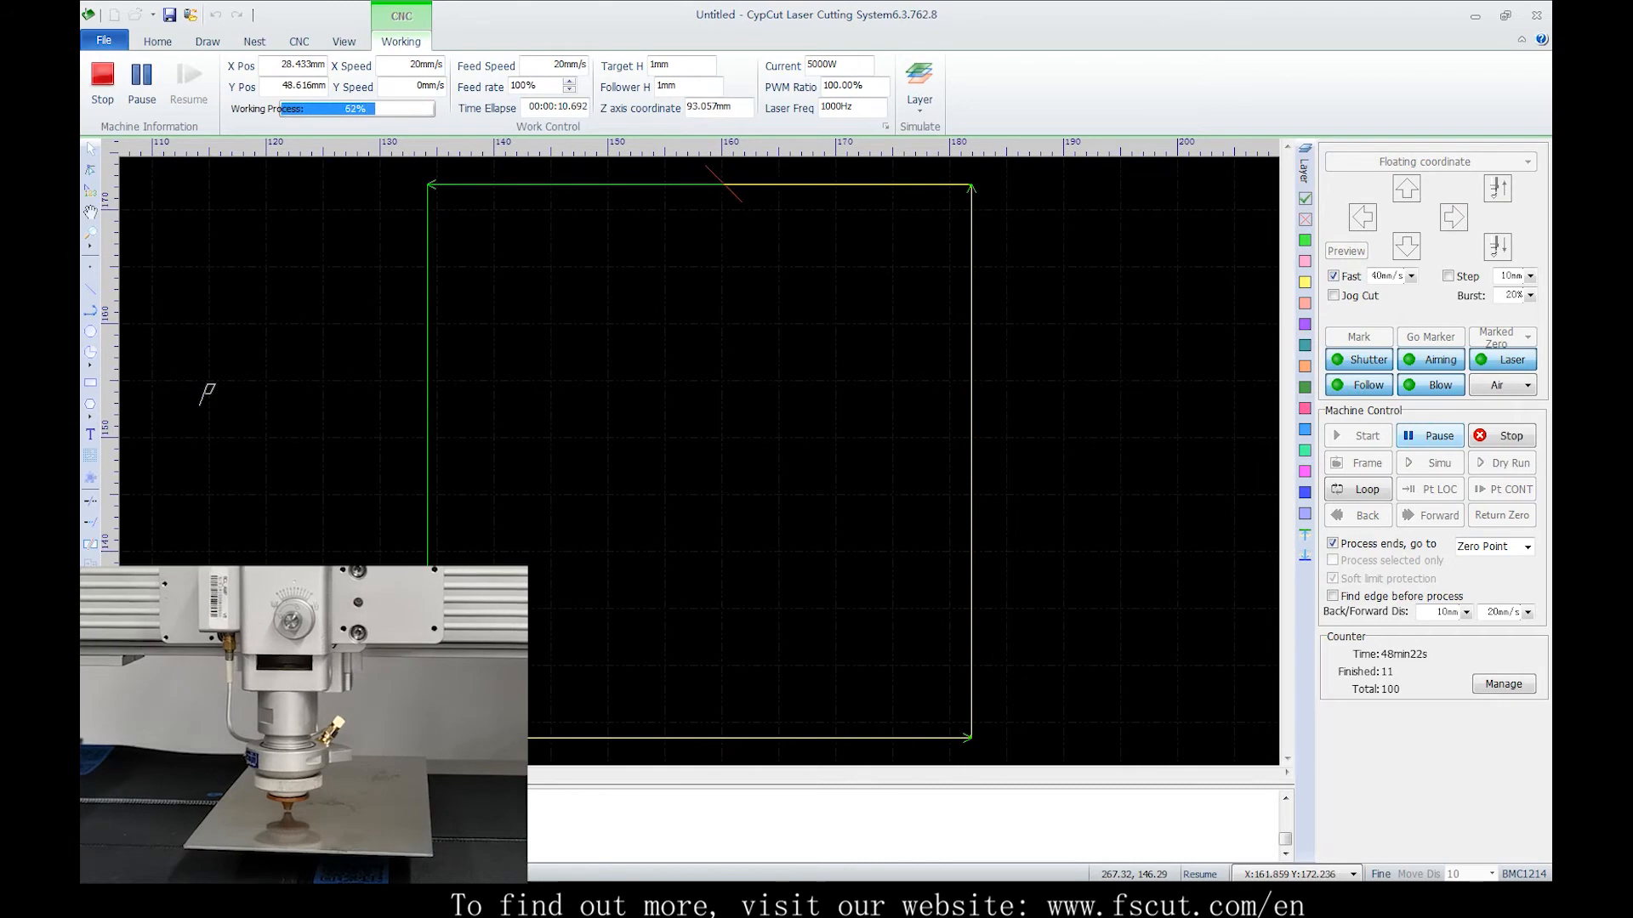
{"action": "left_click", "coordinate": [1430, 436]}
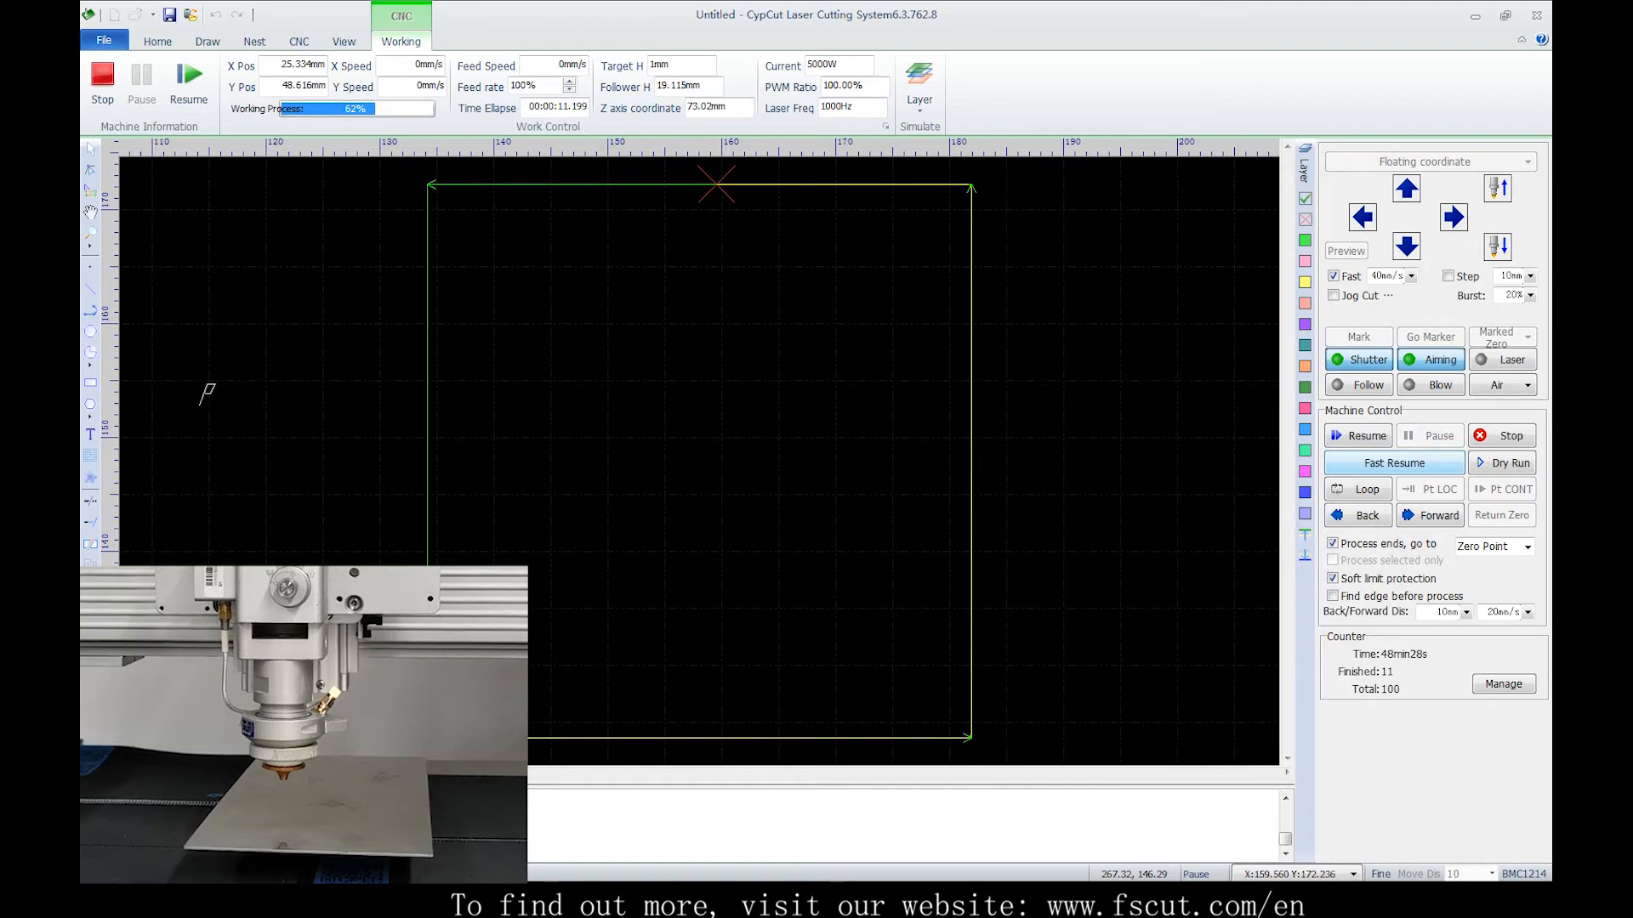
{"action": "left_click", "coordinate": [1395, 463]}
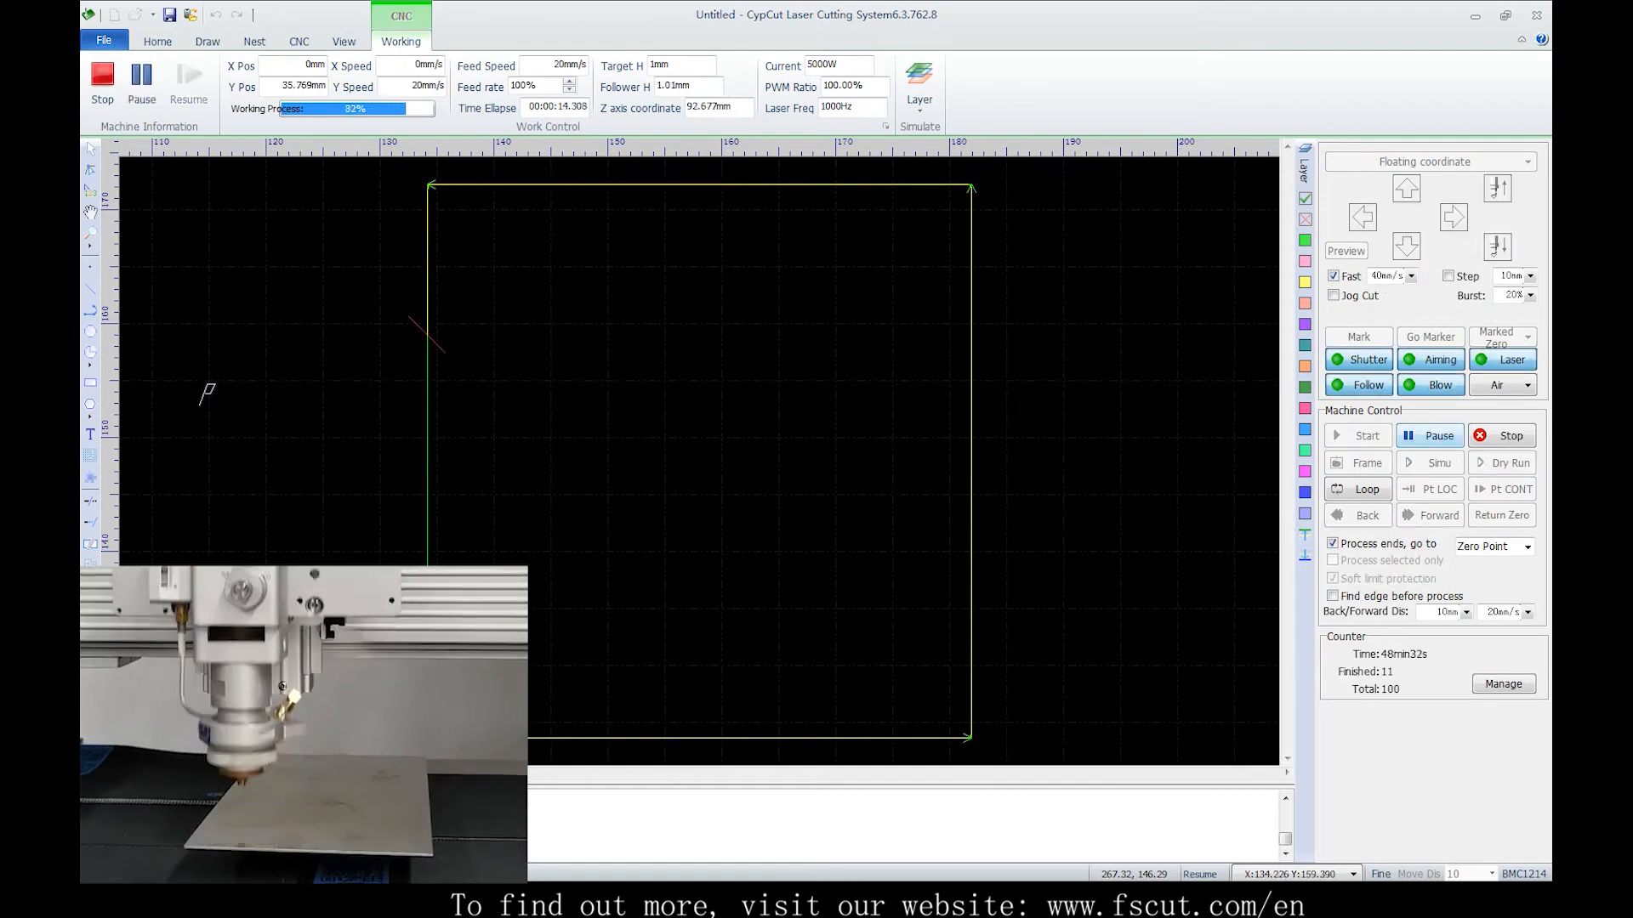
{"action": "left_click", "coordinate": [1431, 436]}
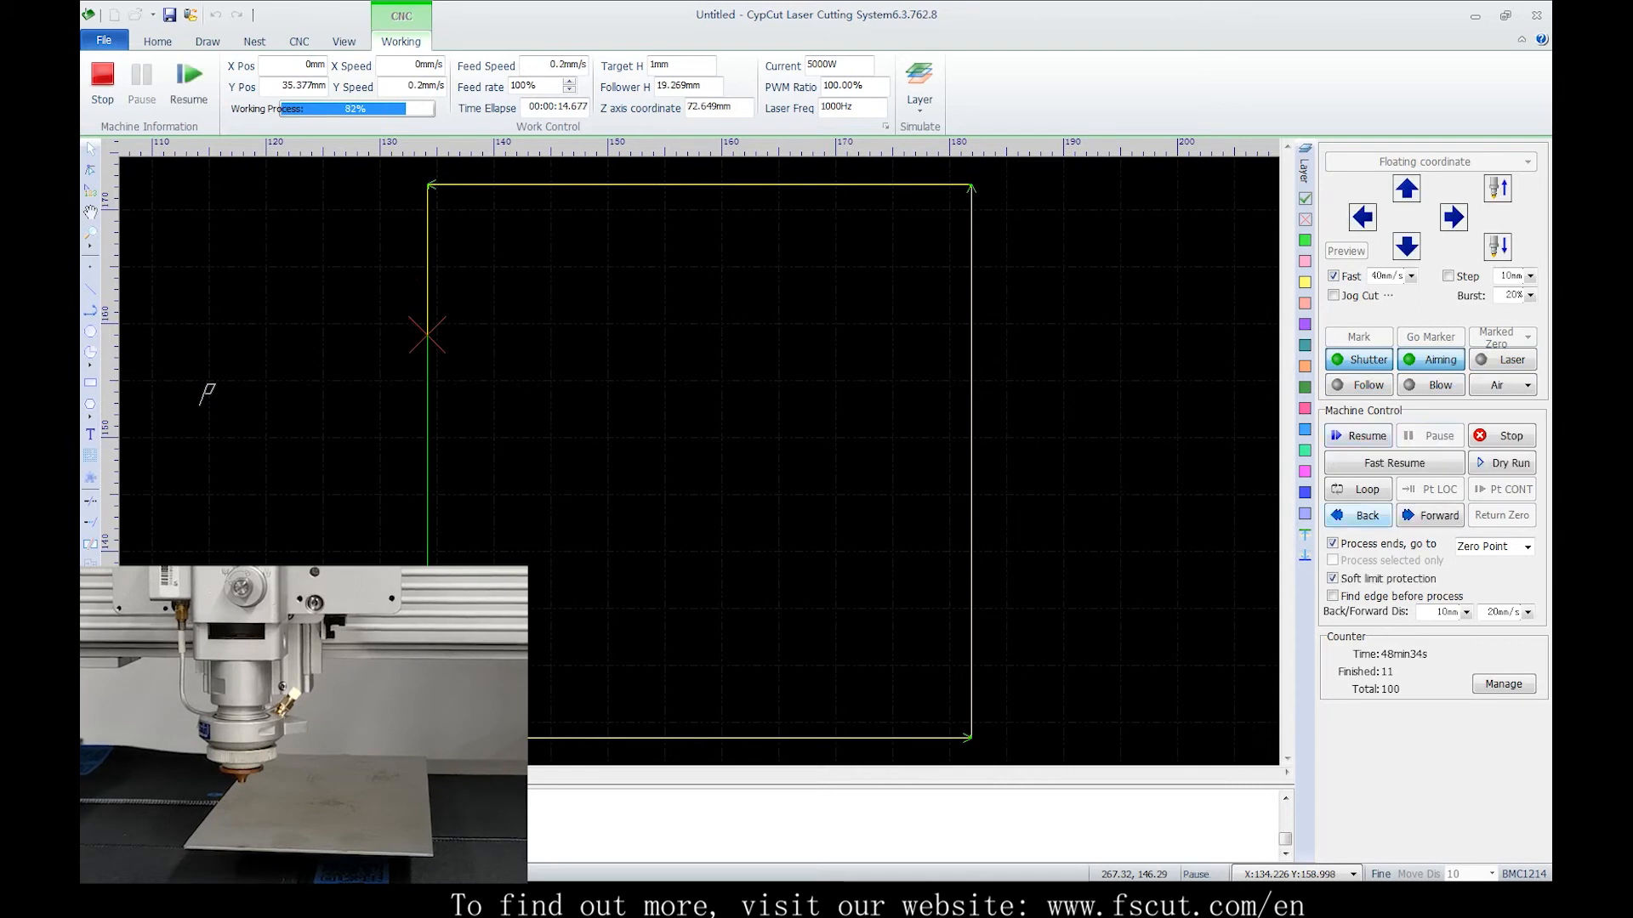
While paused, move the head back and forward along the cutting path
{"action": "left_click", "coordinate": [1359, 516]}
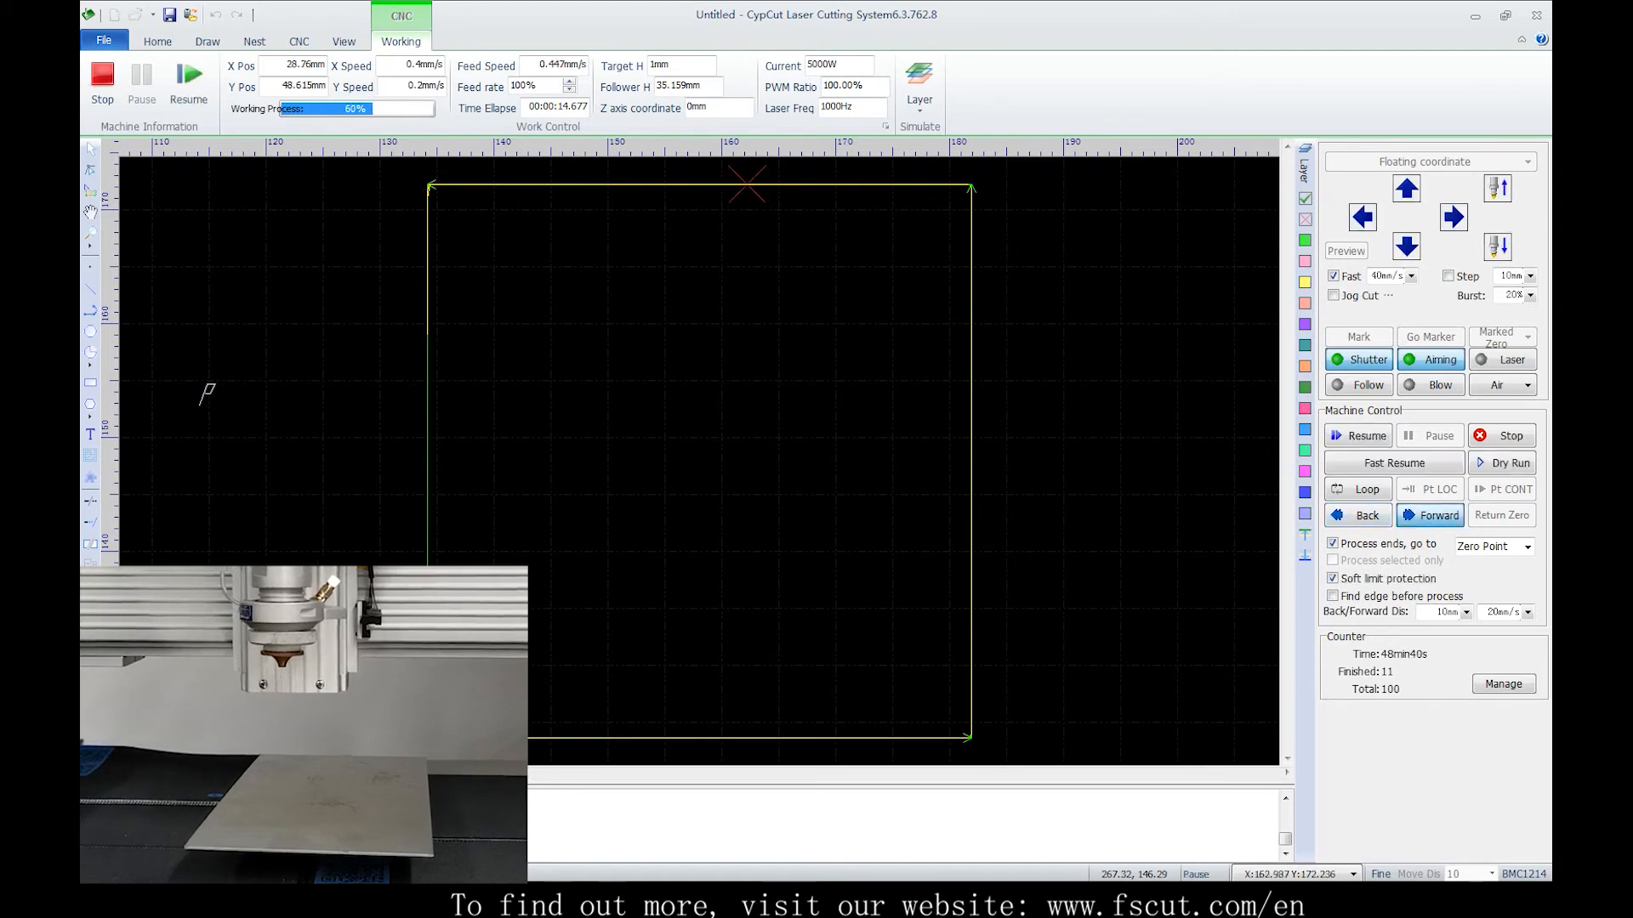
{"action": "left_click", "coordinate": [1430, 515]}
{"action": "left_click", "coordinate": [1430, 515]}
{"action": "left_click", "coordinate": [1359, 436]}
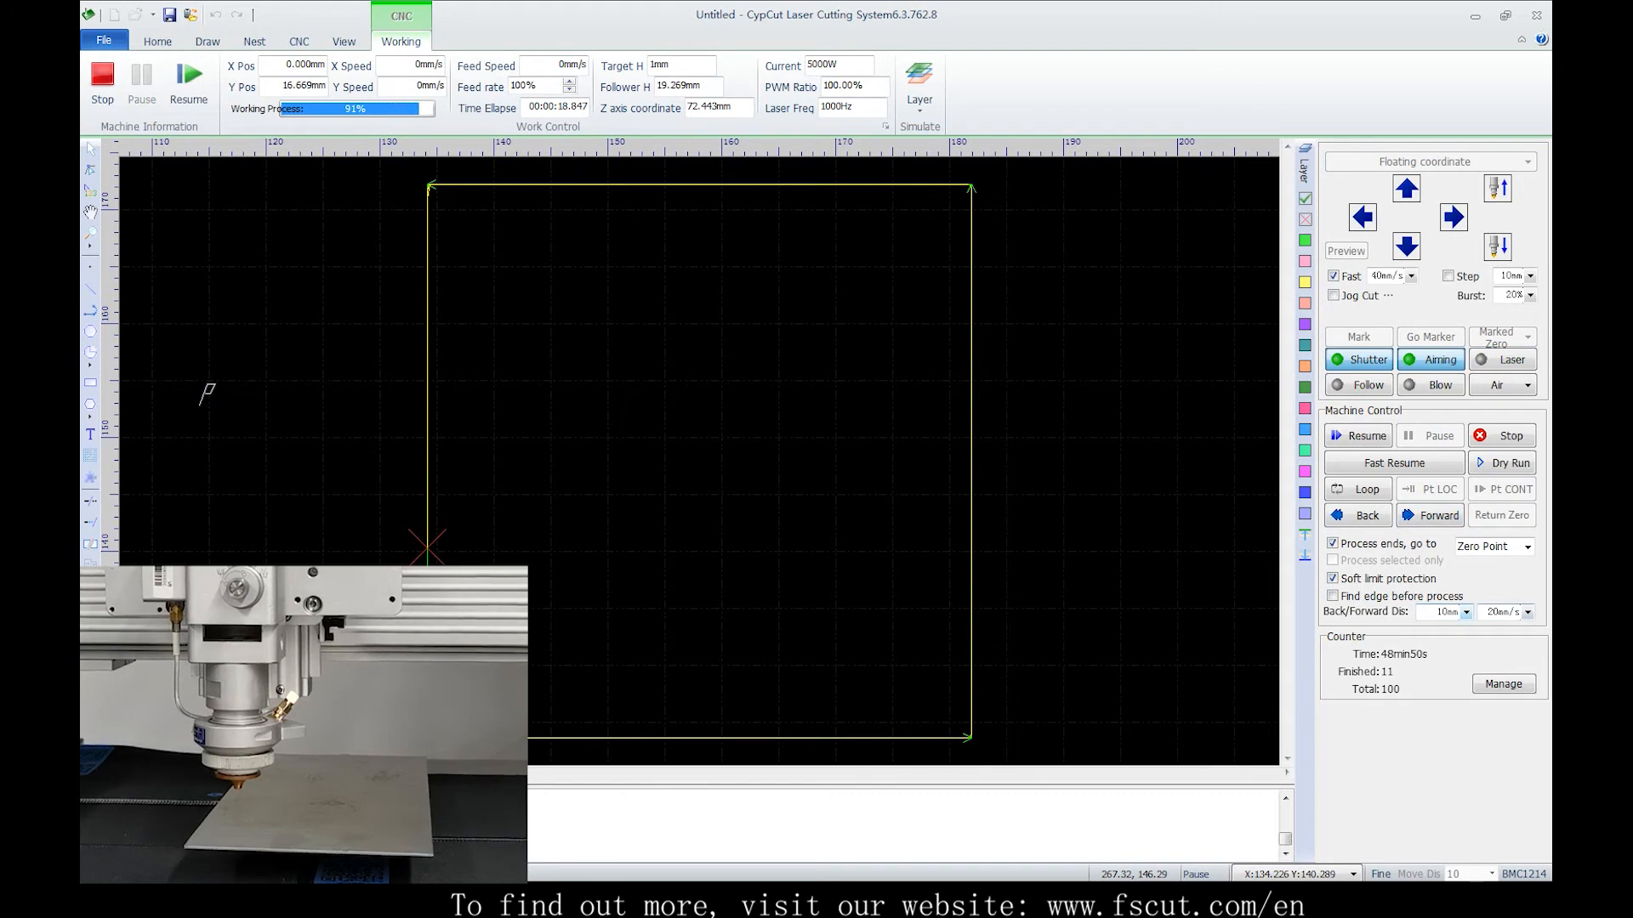
Stop the paused cutting process
{"action": "left_click", "coordinate": [1510, 612]}
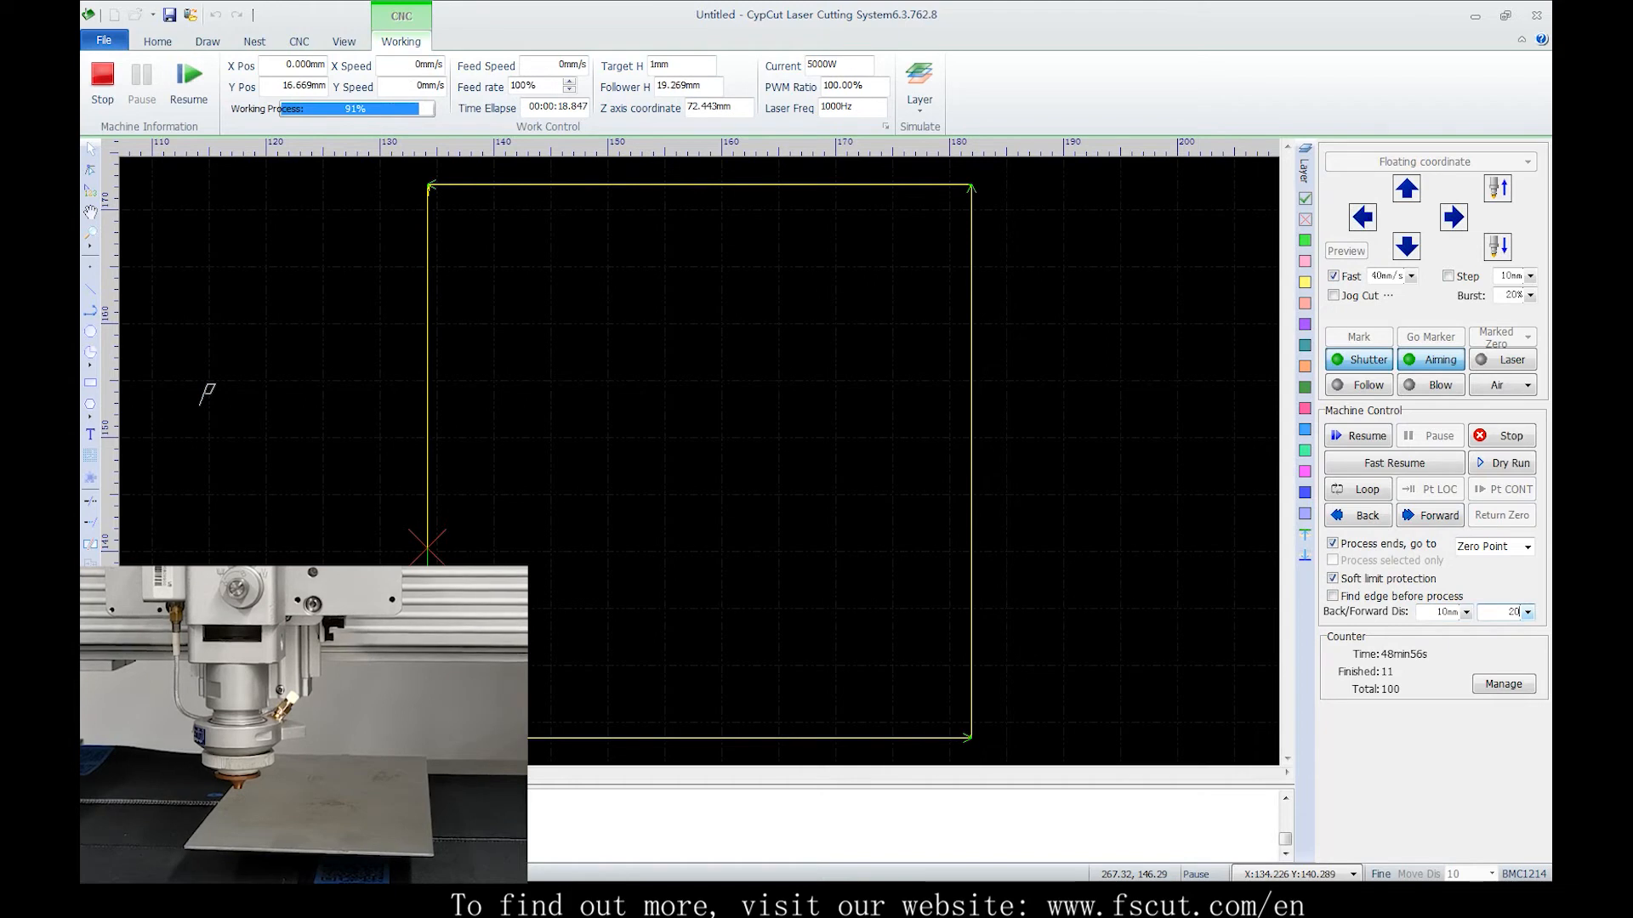
{"action": "left_click", "coordinate": [1512, 436]}
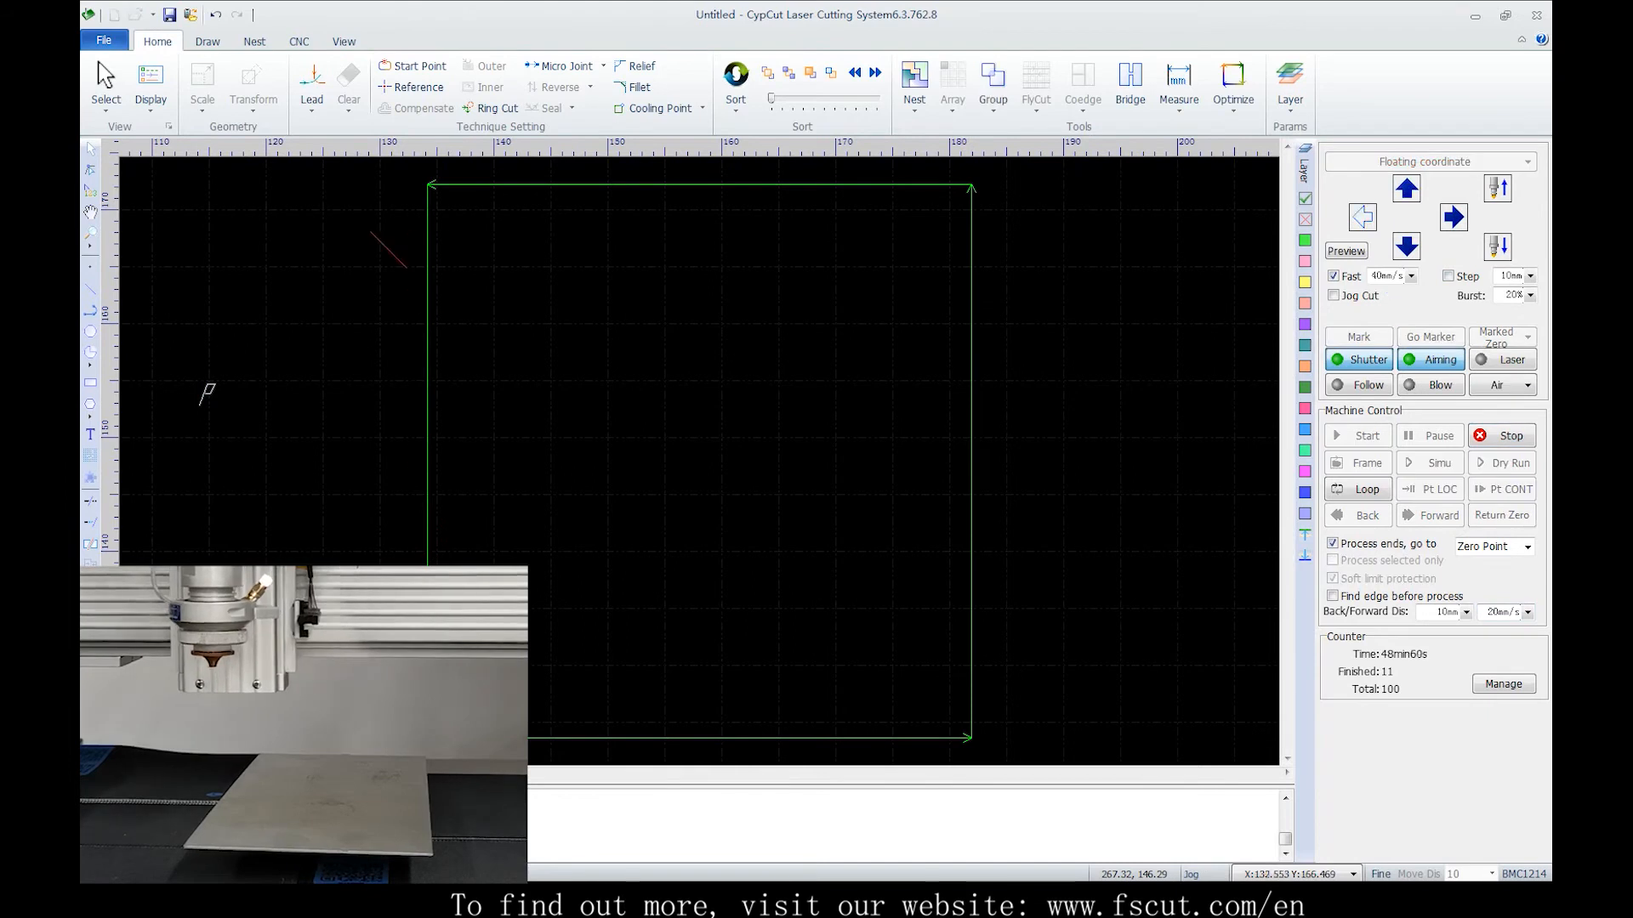
Jog the head up and cut the part starting from the nearest point with Pt LOC
{"action": "key", "text": "Up"}
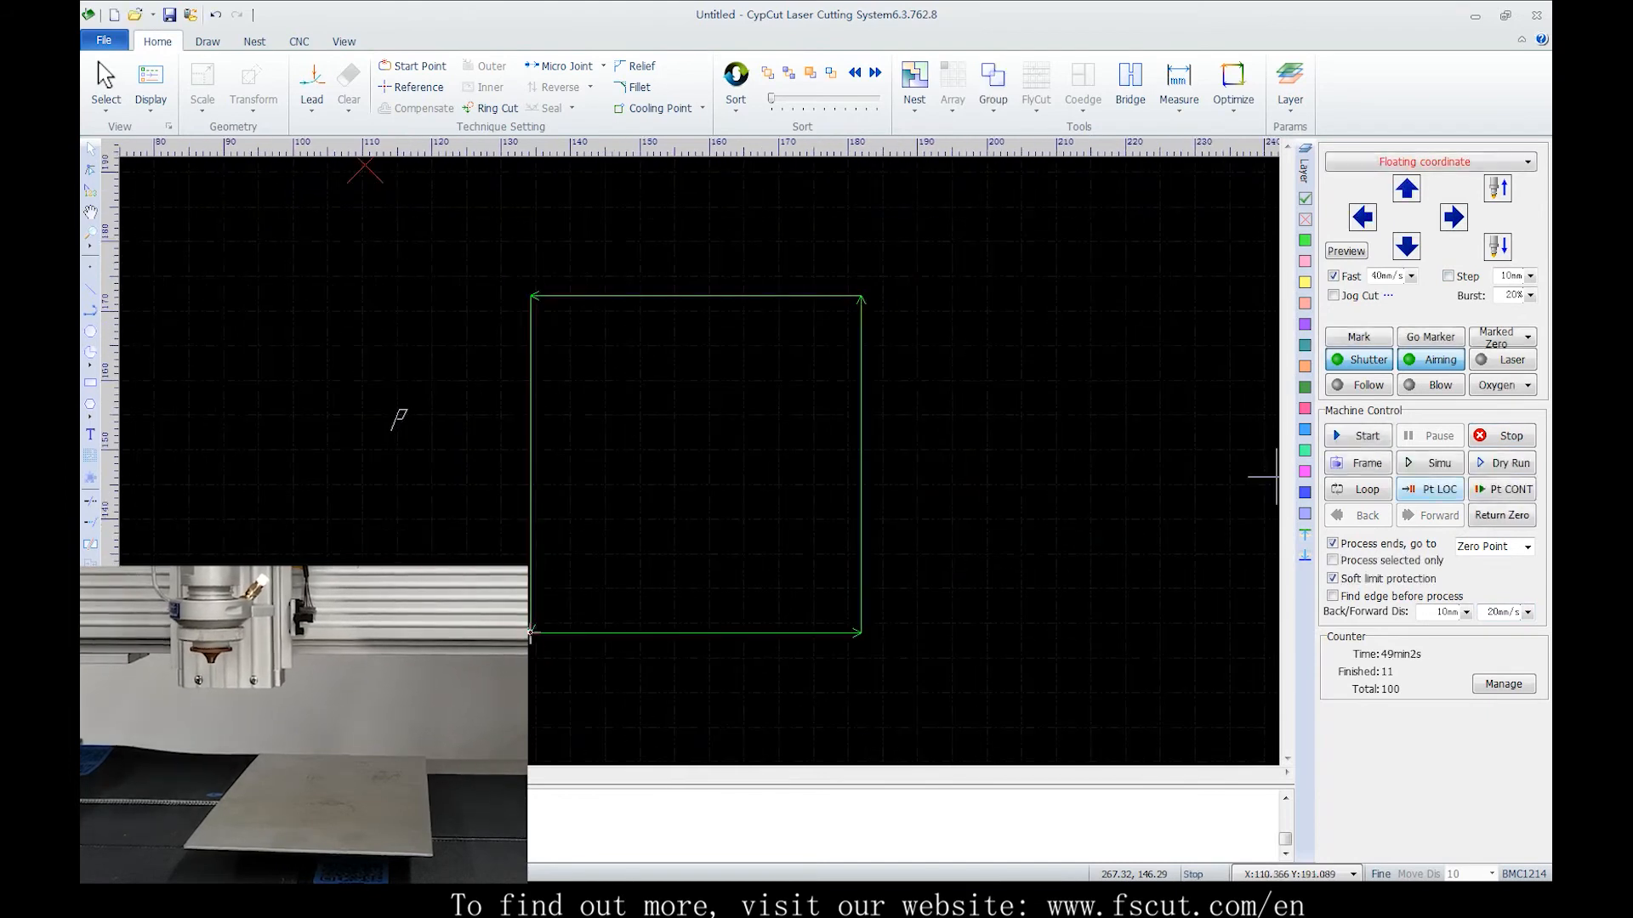
{"action": "left_click", "coordinate": [1430, 490]}
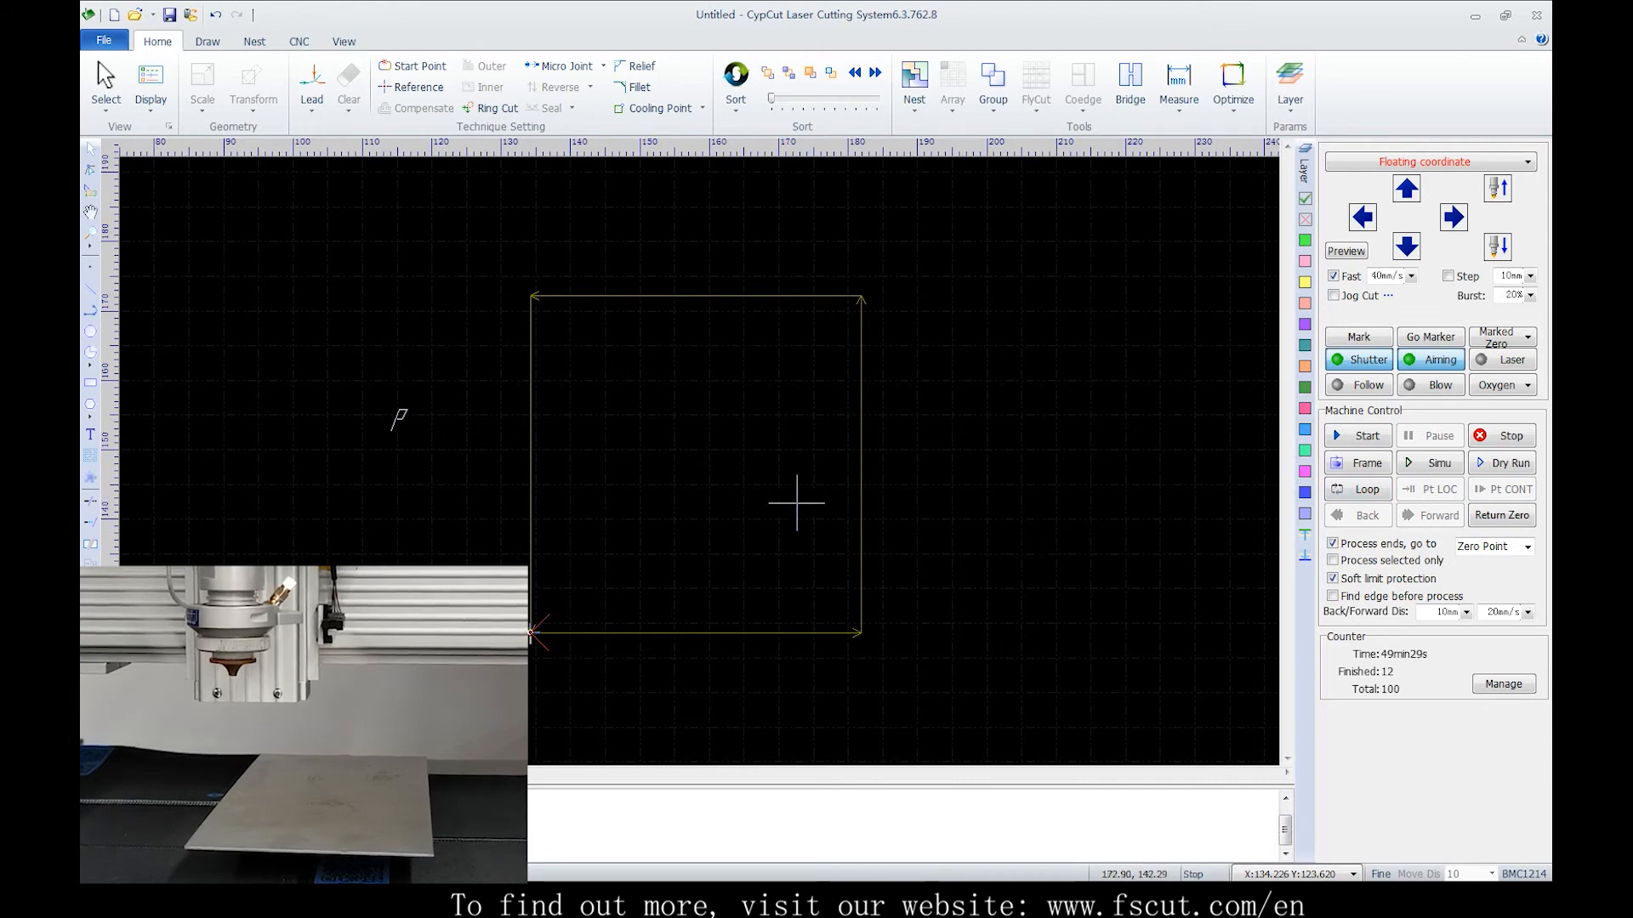
{"action": "left_click", "coordinate": [861, 491]}
{"action": "left_click", "coordinate": [888, 489]}
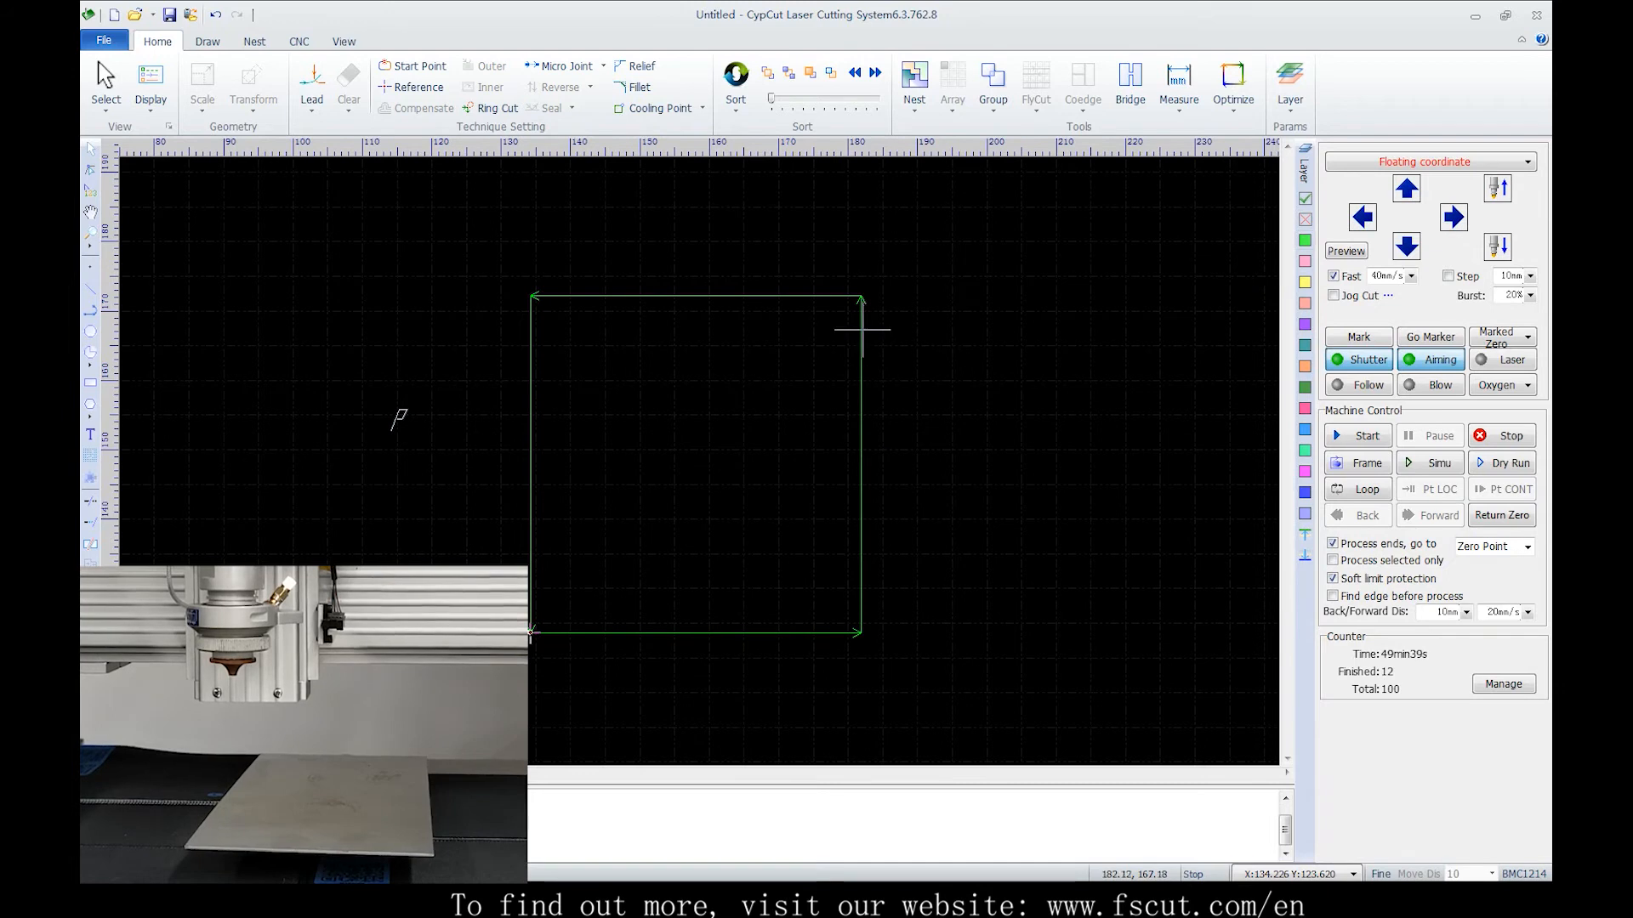
Jog the head right, then return it to the zero point
{"action": "mouse_move", "coordinate": [862, 330]}
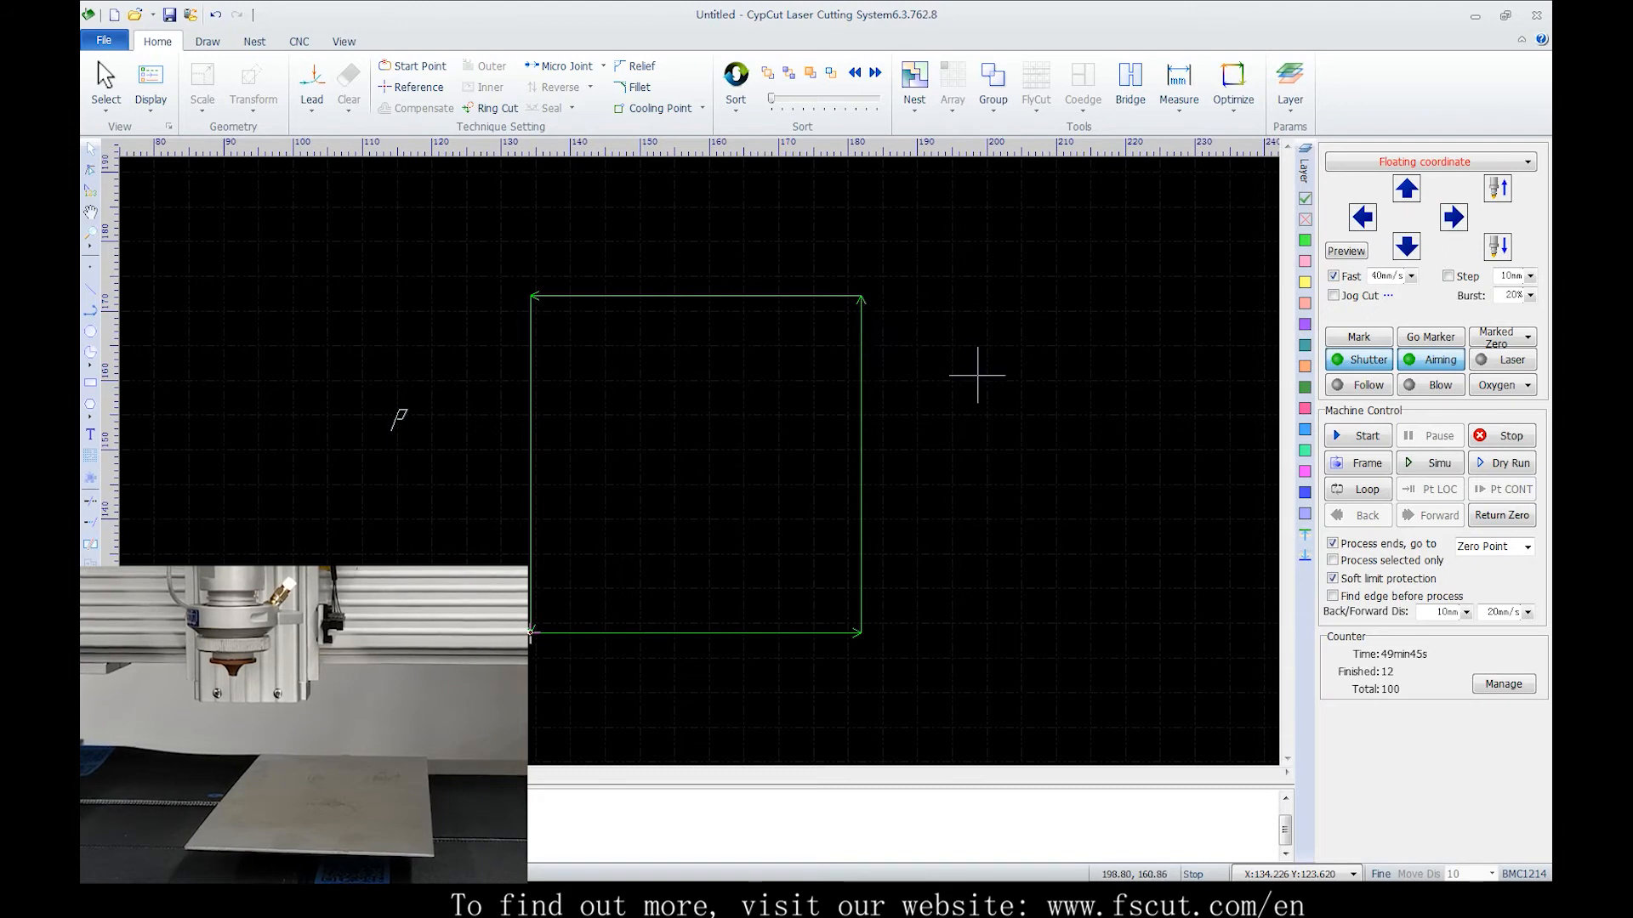
{"action": "left_click", "coordinate": [1453, 217]}
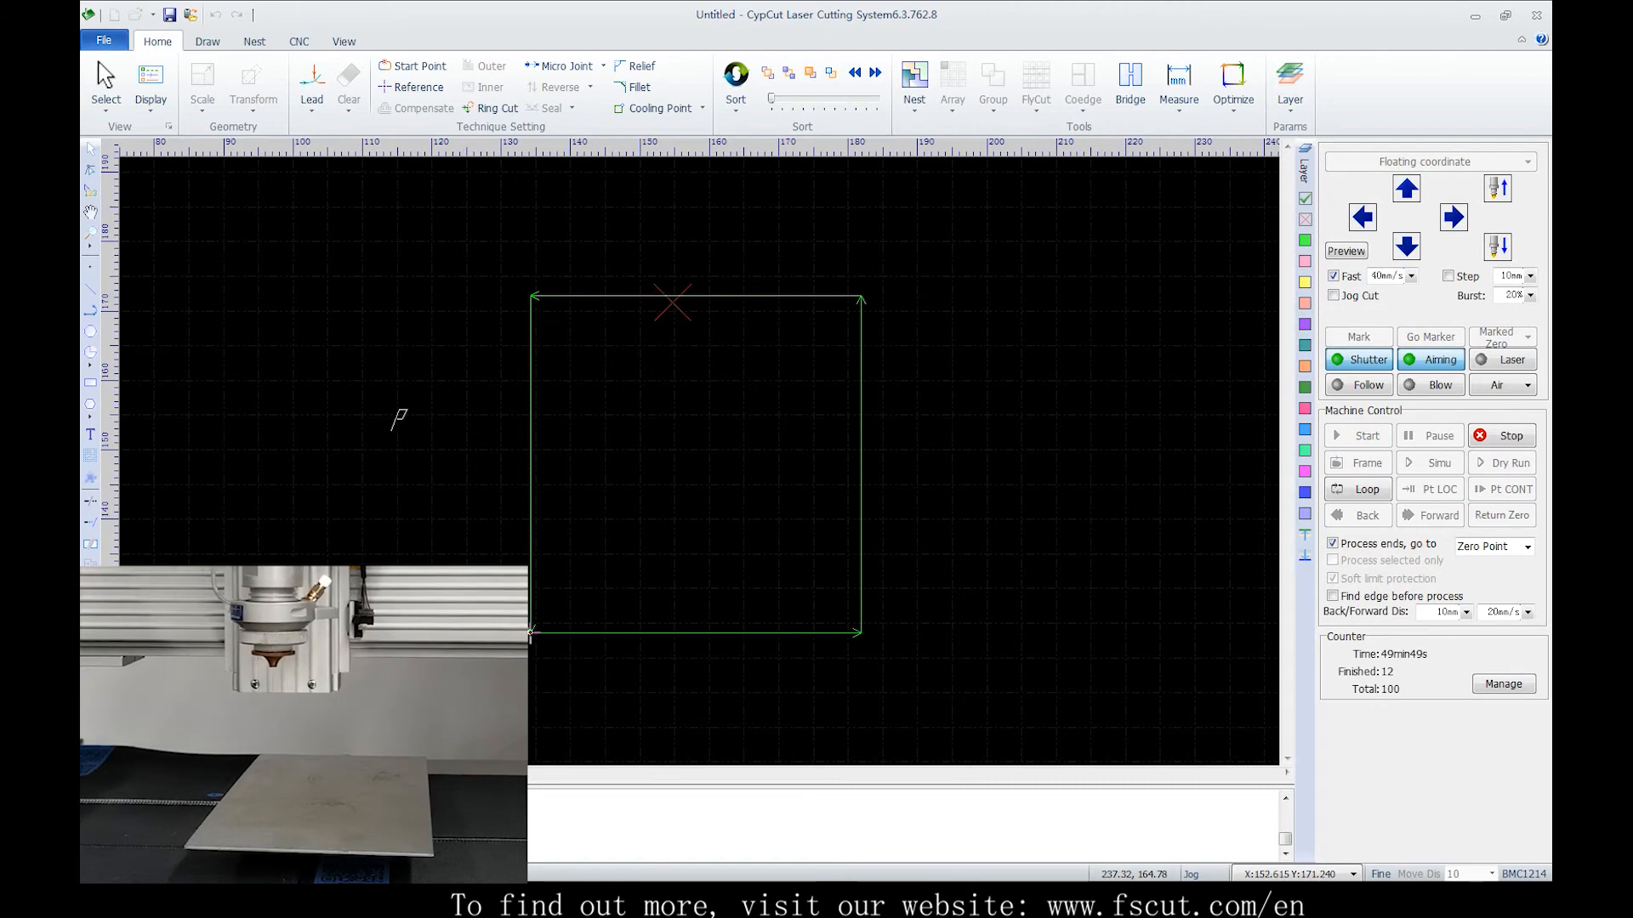
{"action": "left_click", "coordinate": [1502, 515]}
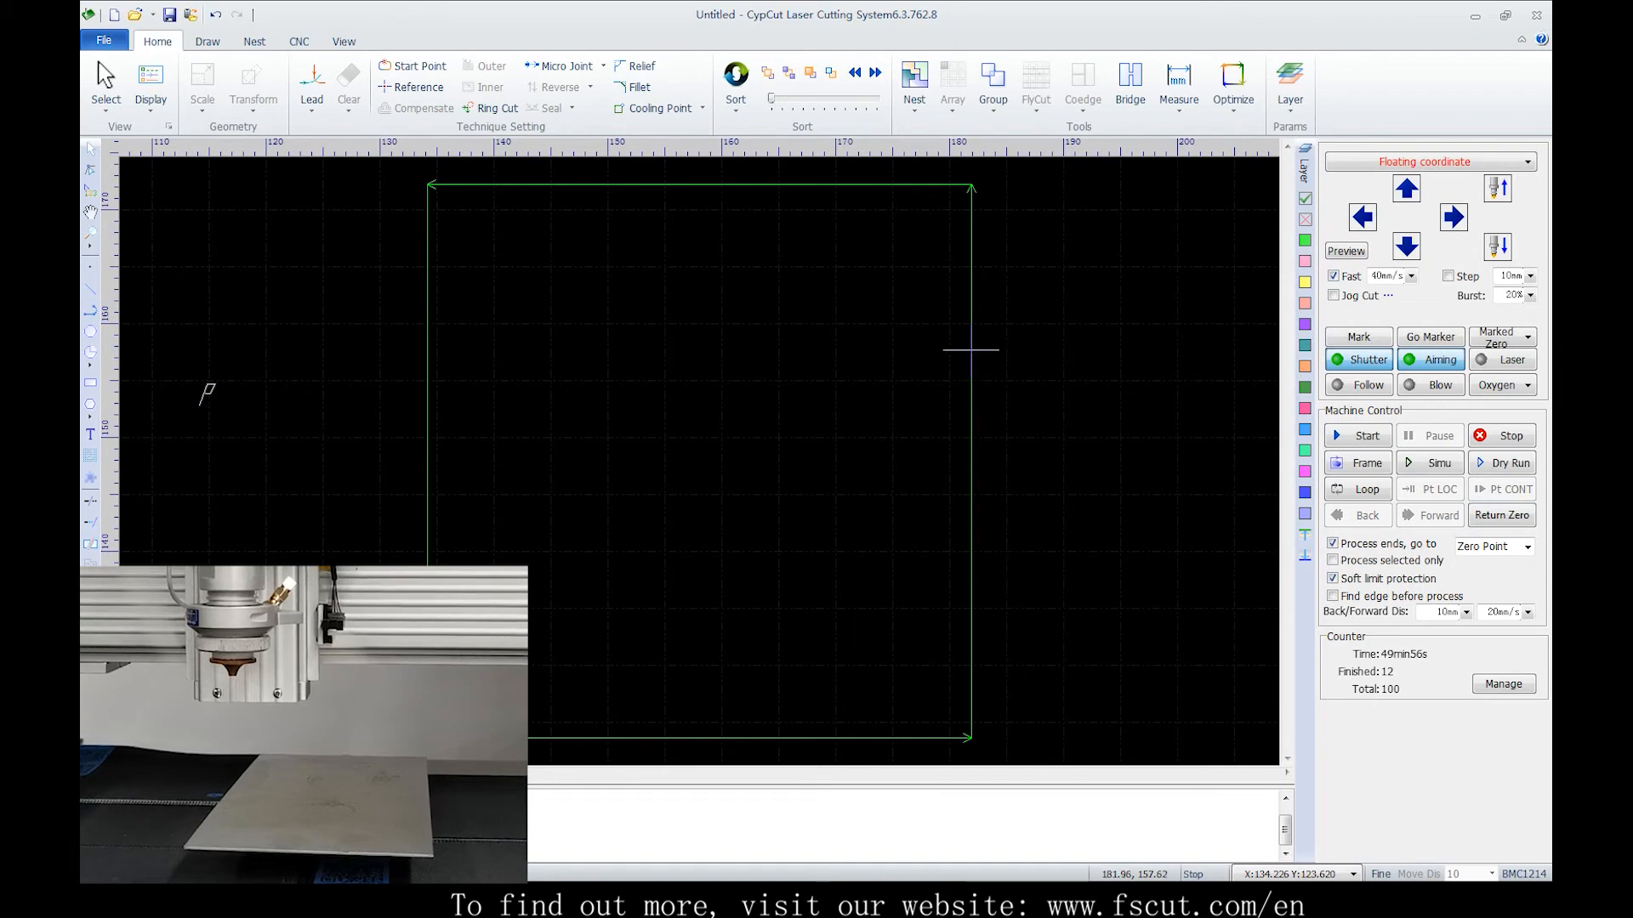
Move the head to a chosen point inside the part with Locate here, confirm, and start the cut
{"action": "right_click", "coordinate": [970, 350]}
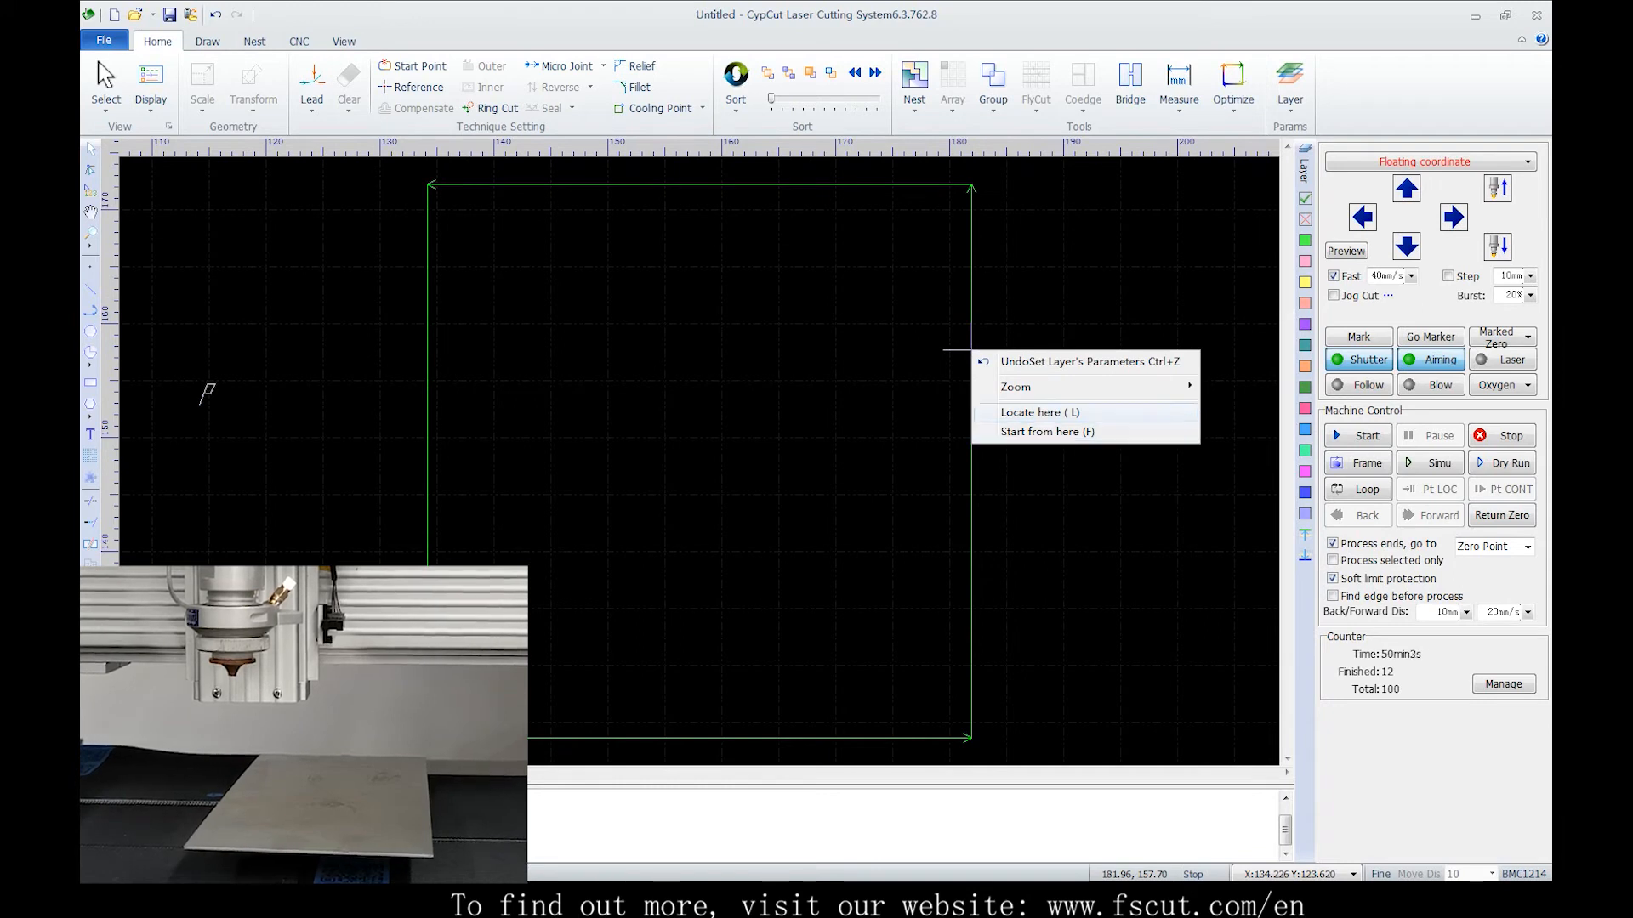
{"action": "left_click", "coordinate": [1093, 414]}
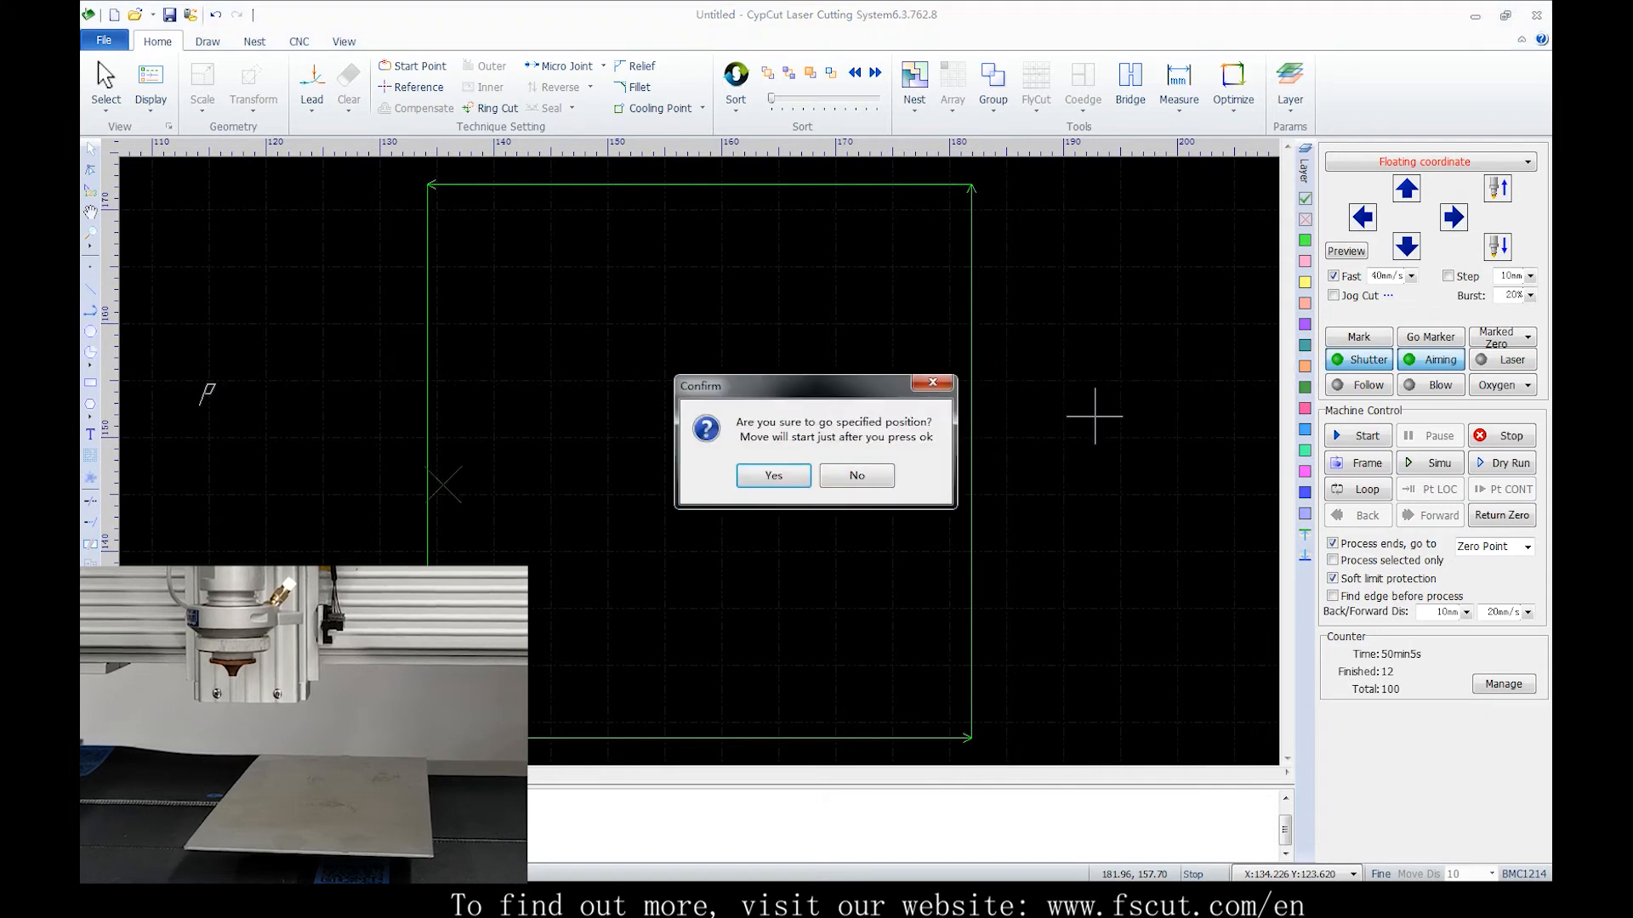
{"action": "left_click", "coordinate": [773, 476]}
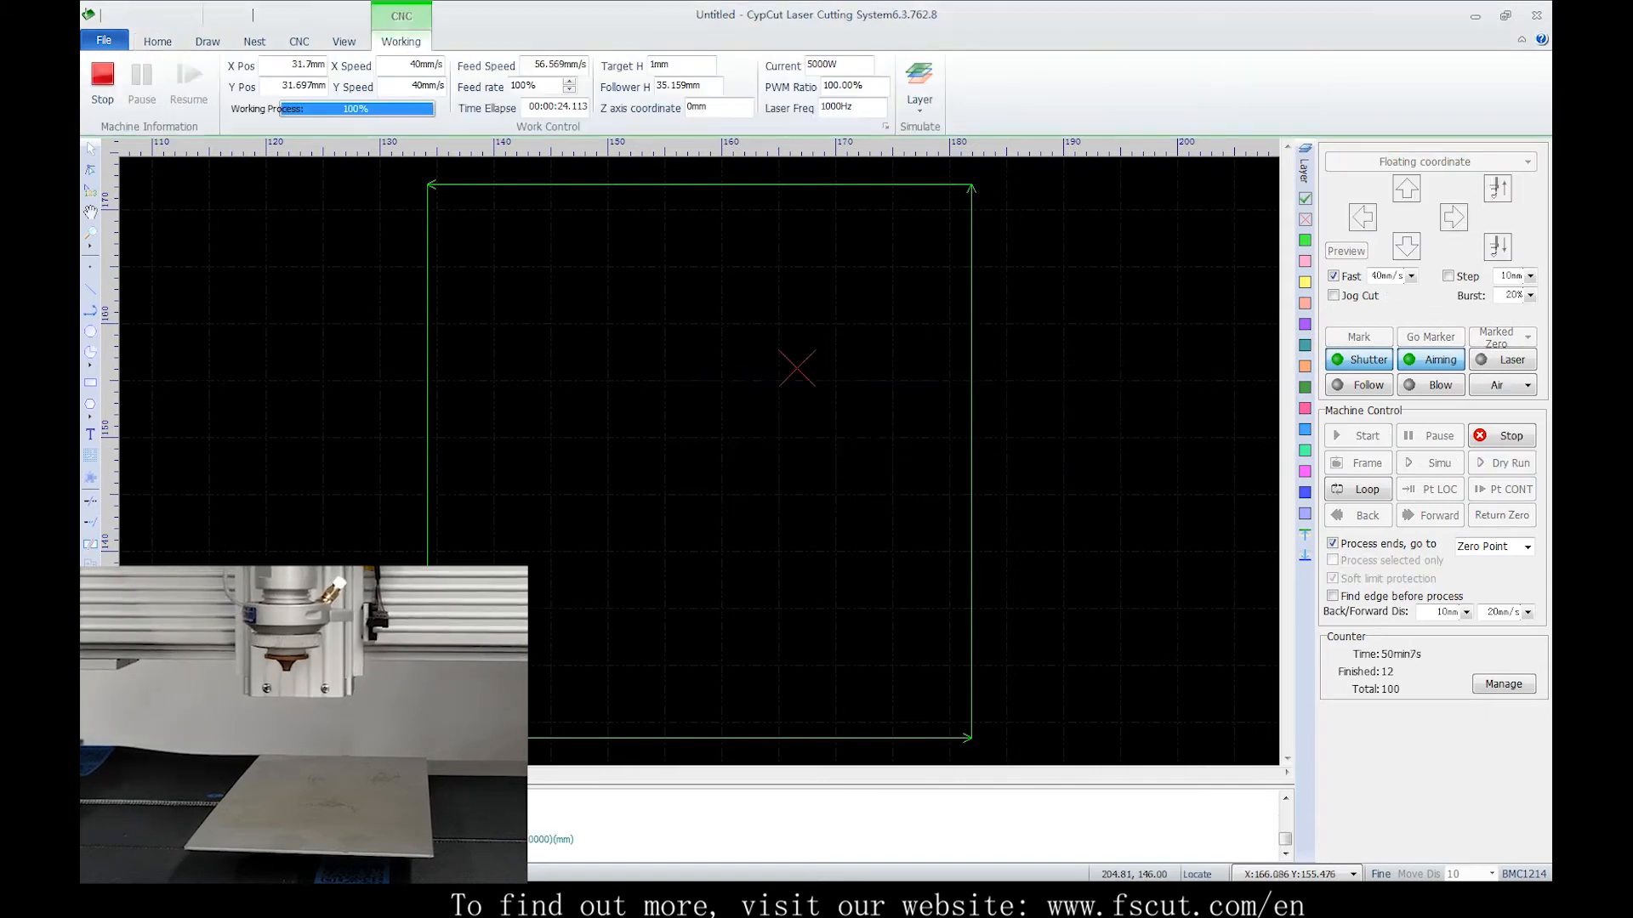
{"action": "left_click", "coordinate": [1358, 436]}
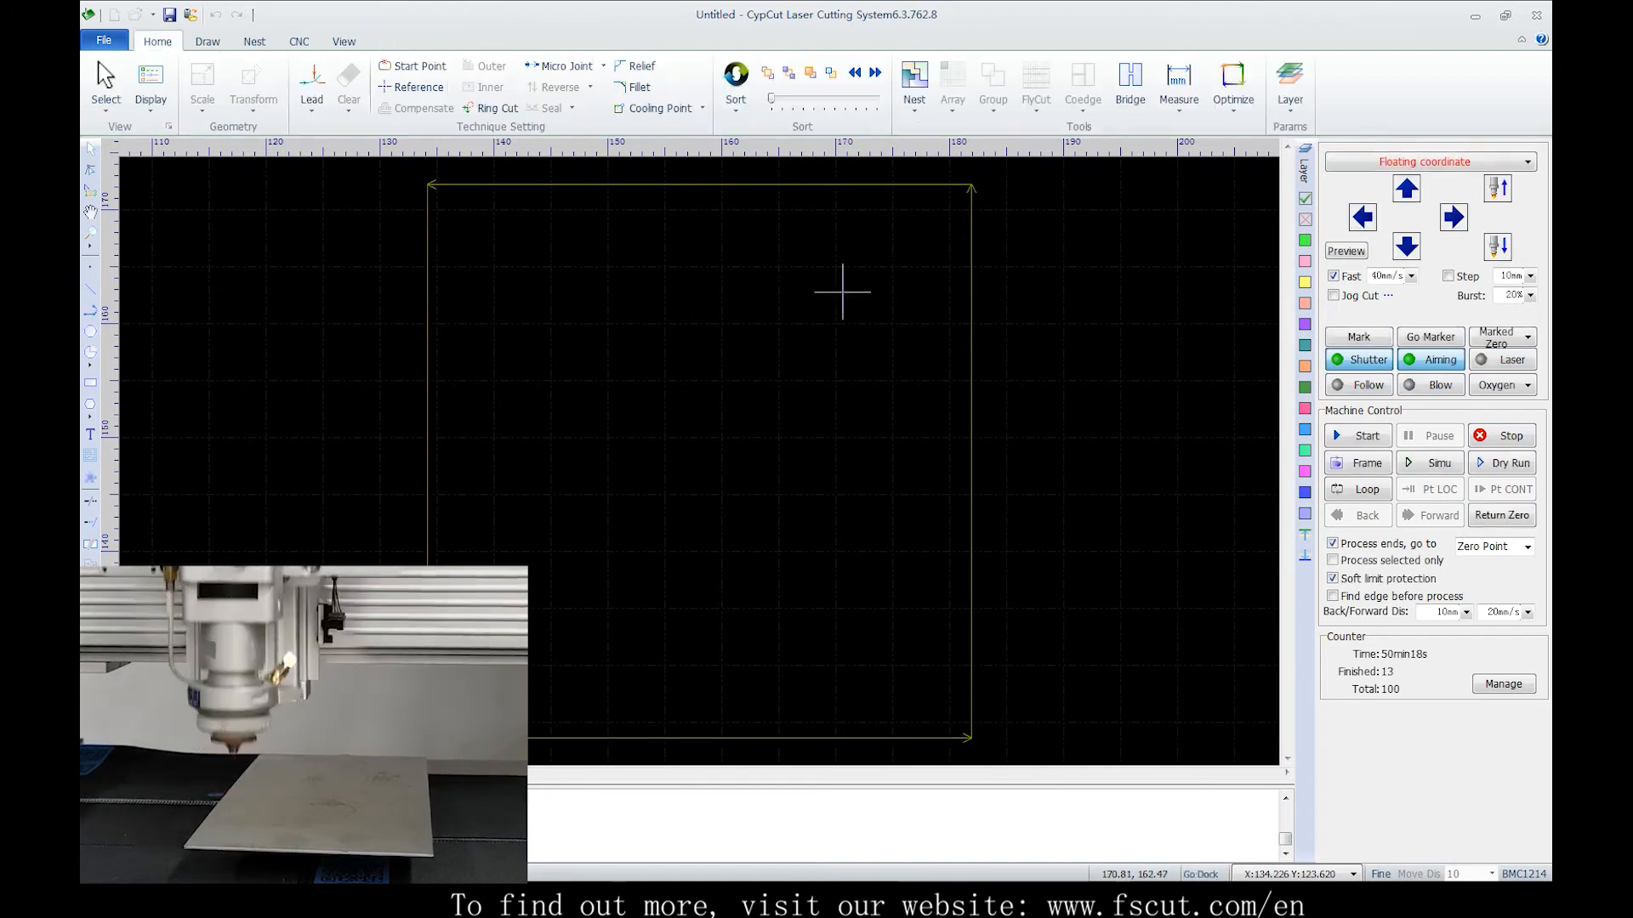
Start cutting from a chosen point on the part's top edge with Start from here and confirm
{"action": "right_click", "coordinate": [732, 183]}
{"action": "left_click", "coordinate": [794, 266]}
{"action": "left_click", "coordinate": [762, 466]}
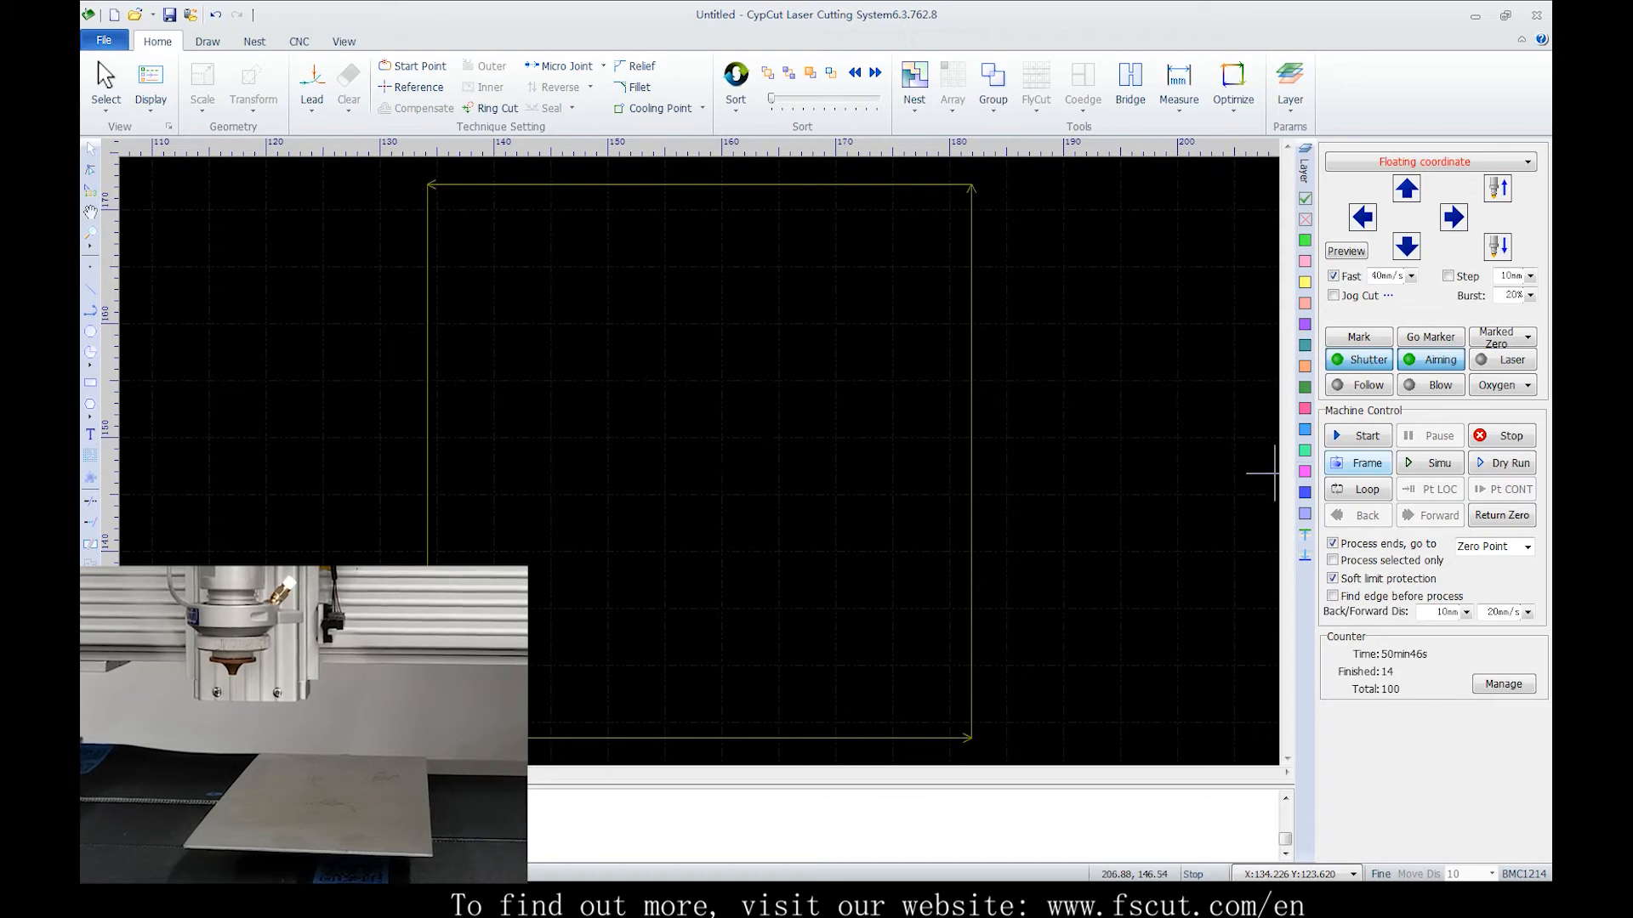
Check the part's cutting path by framing it, running a simulation, and doing a dry run
{"action": "left_click", "coordinate": [1359, 463]}
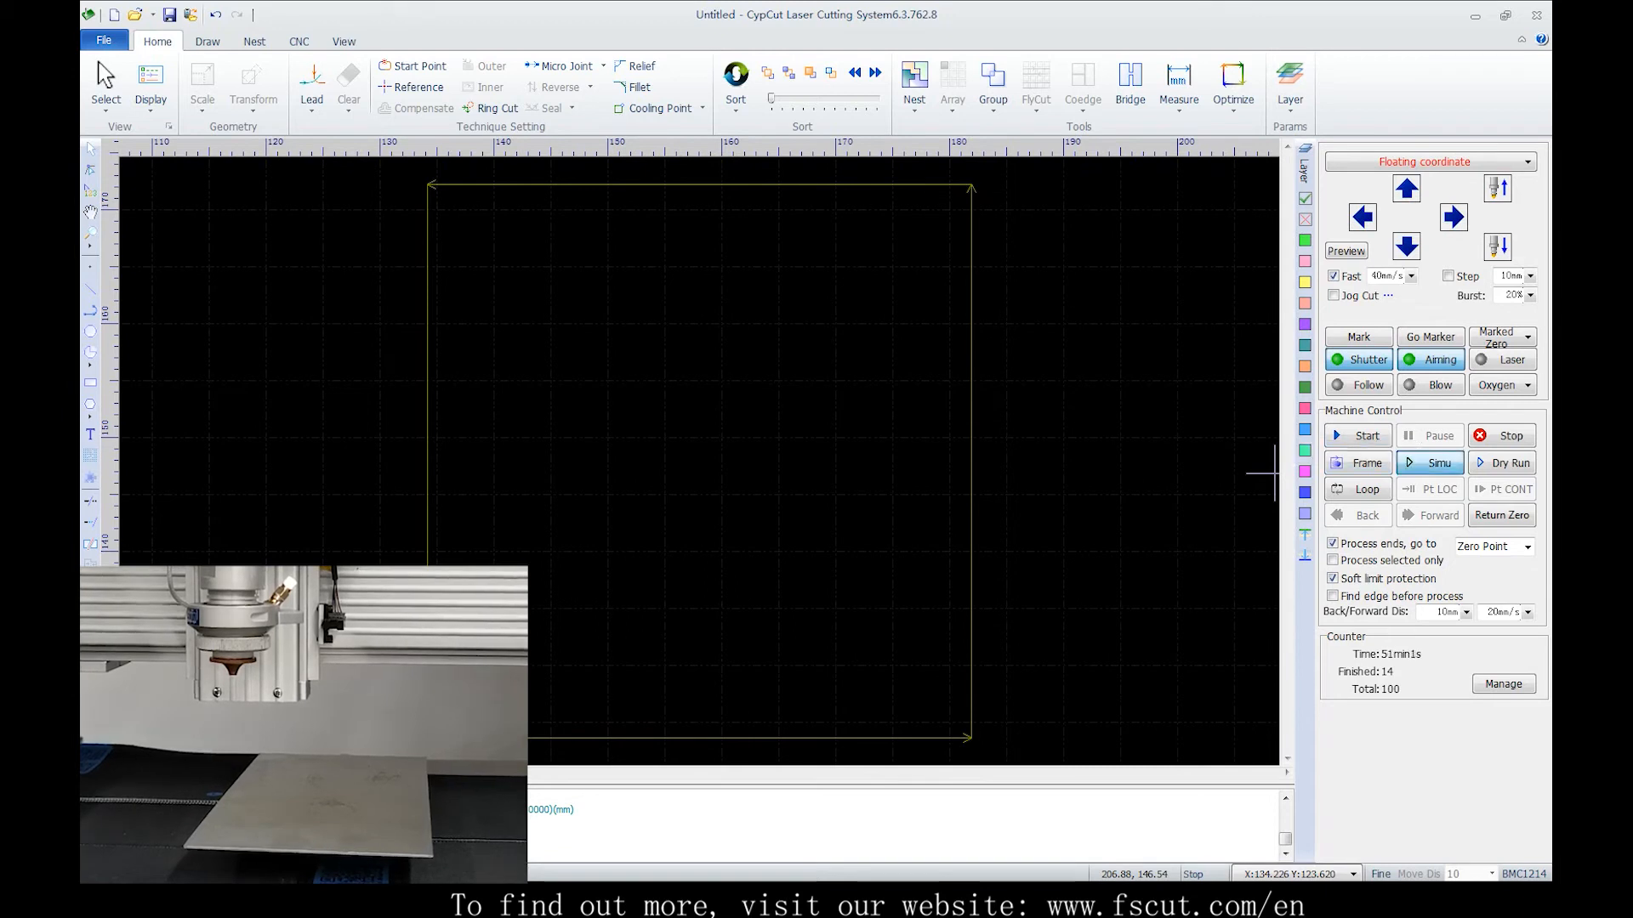
{"action": "left_click", "coordinate": [1437, 464]}
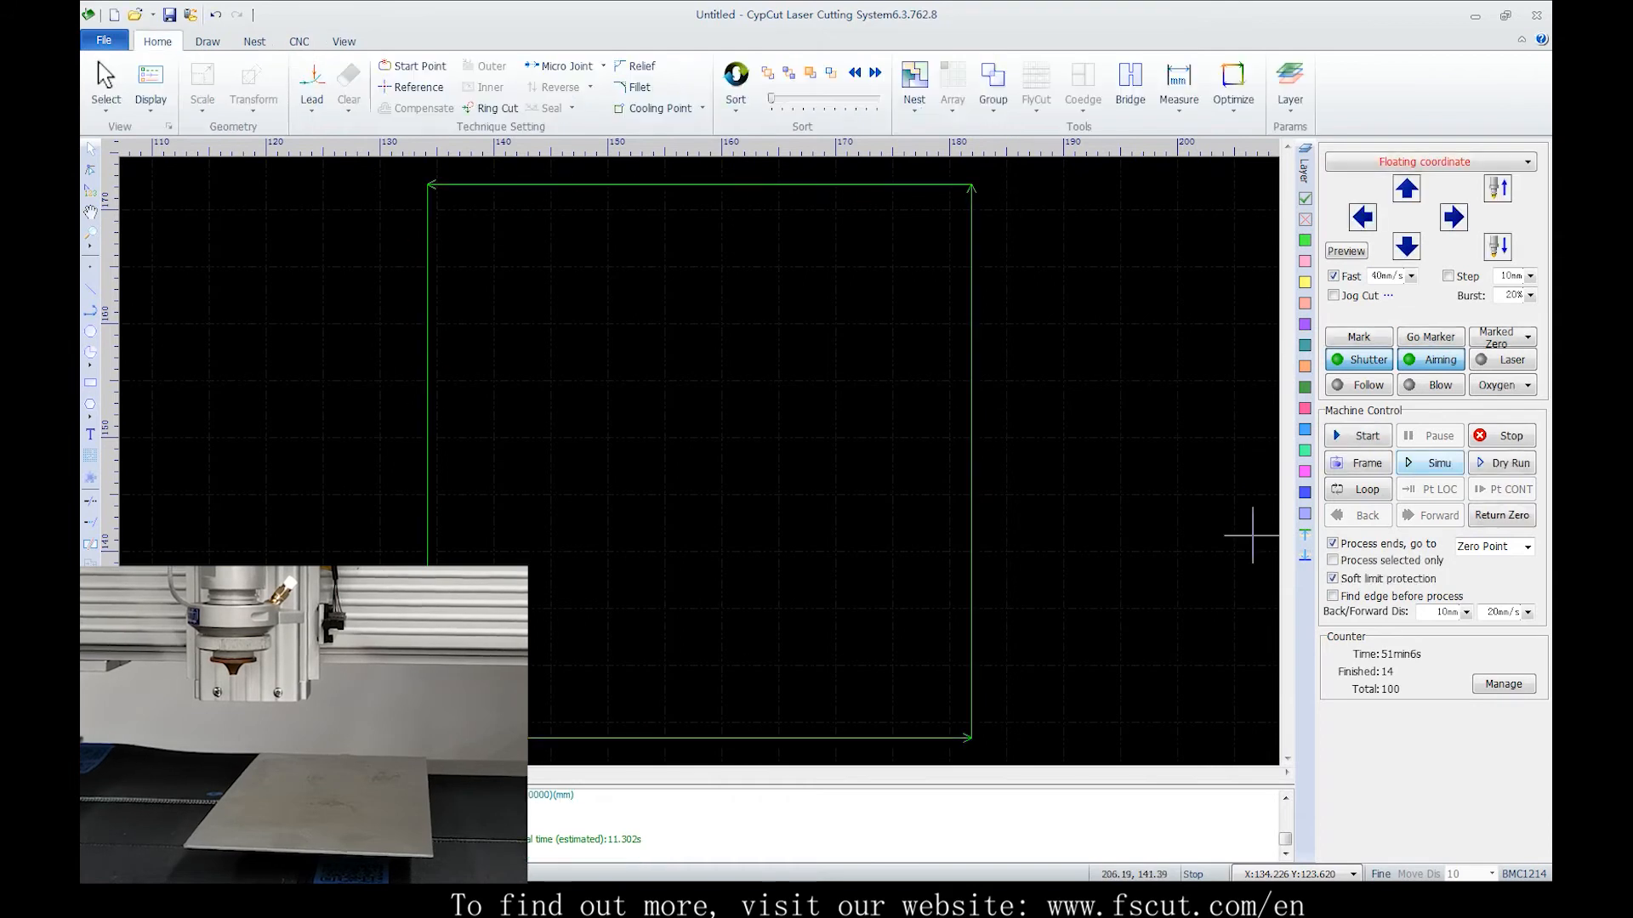
{"action": "left_click", "coordinate": [1432, 464]}
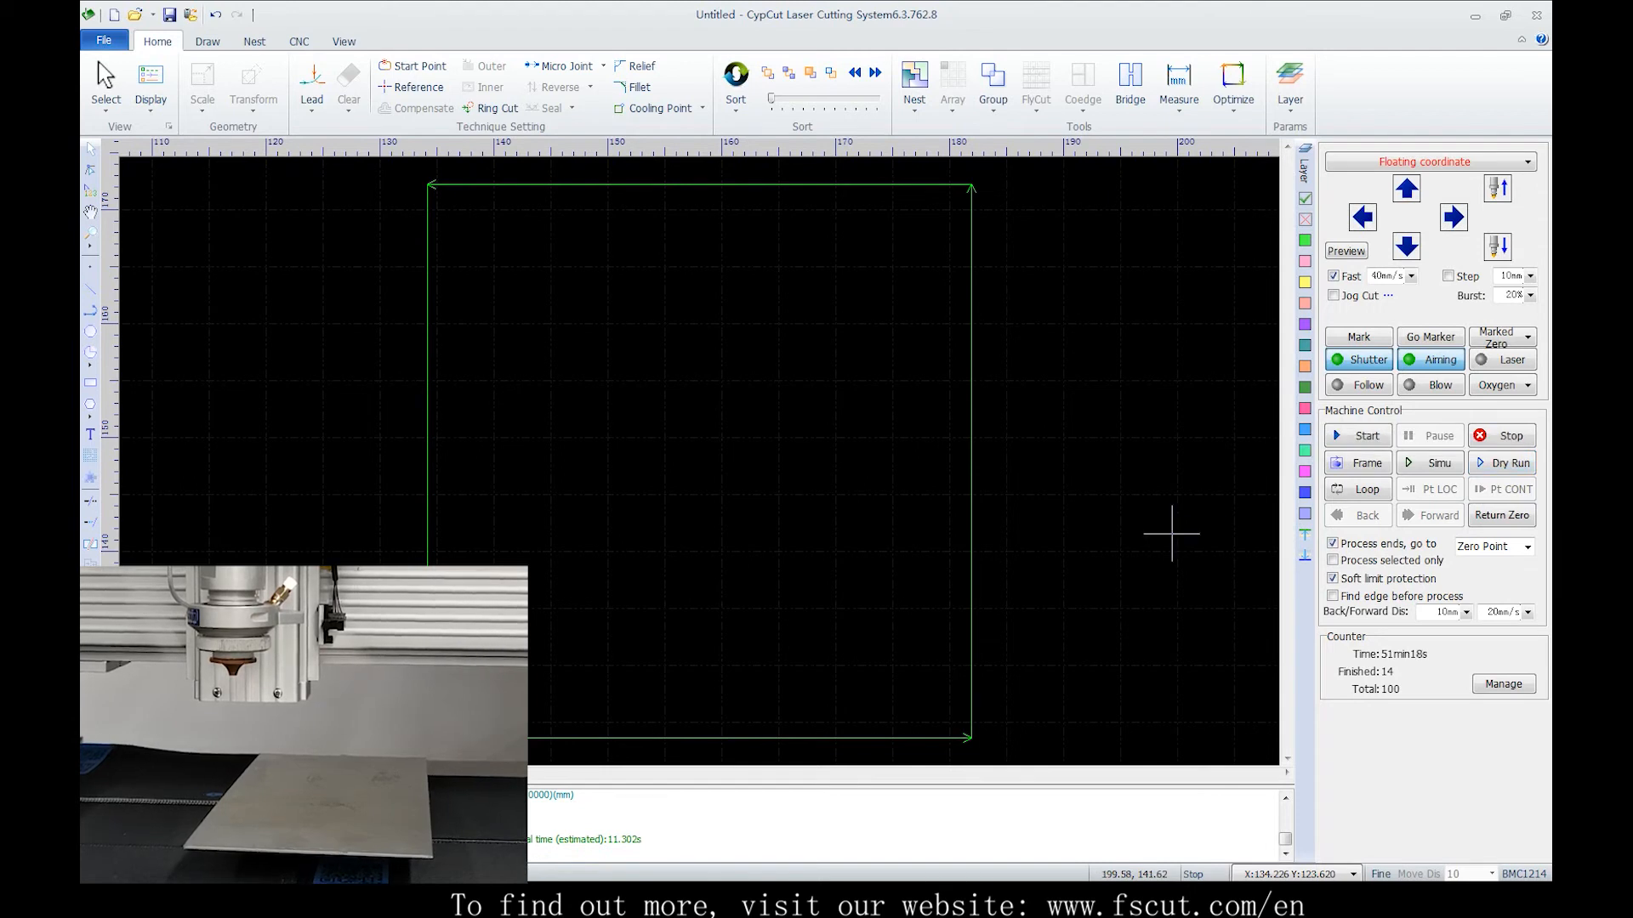
{"action": "left_click", "coordinate": [1502, 464]}
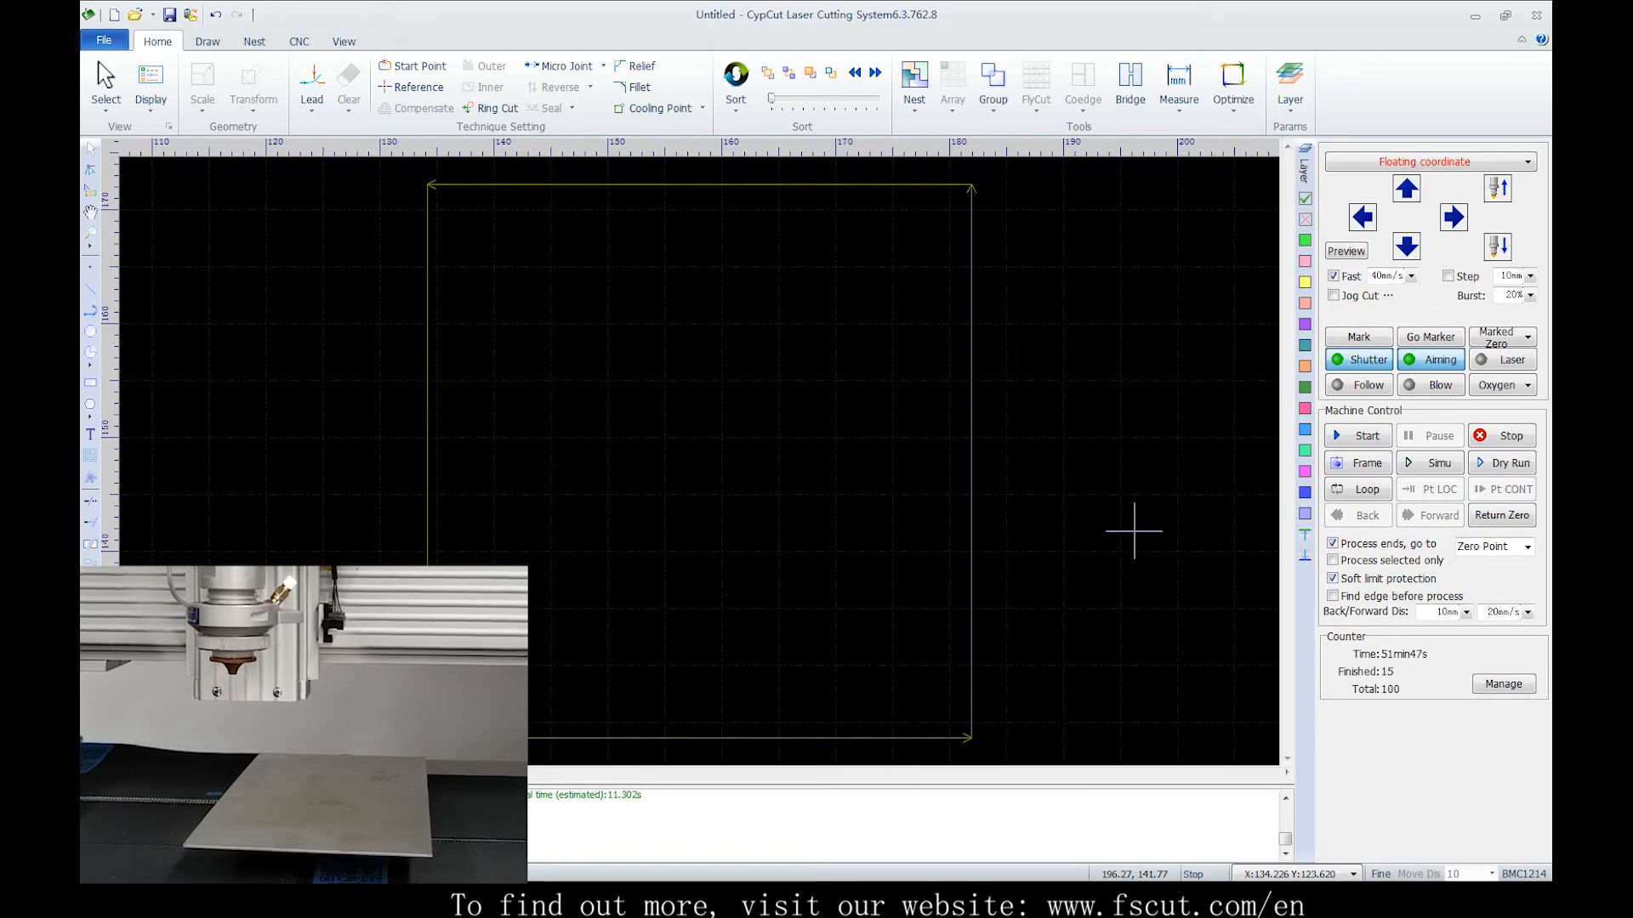
Jog the head up and to the right, then send it back to the zero point
{"action": "left_click", "coordinate": [1407, 188]}
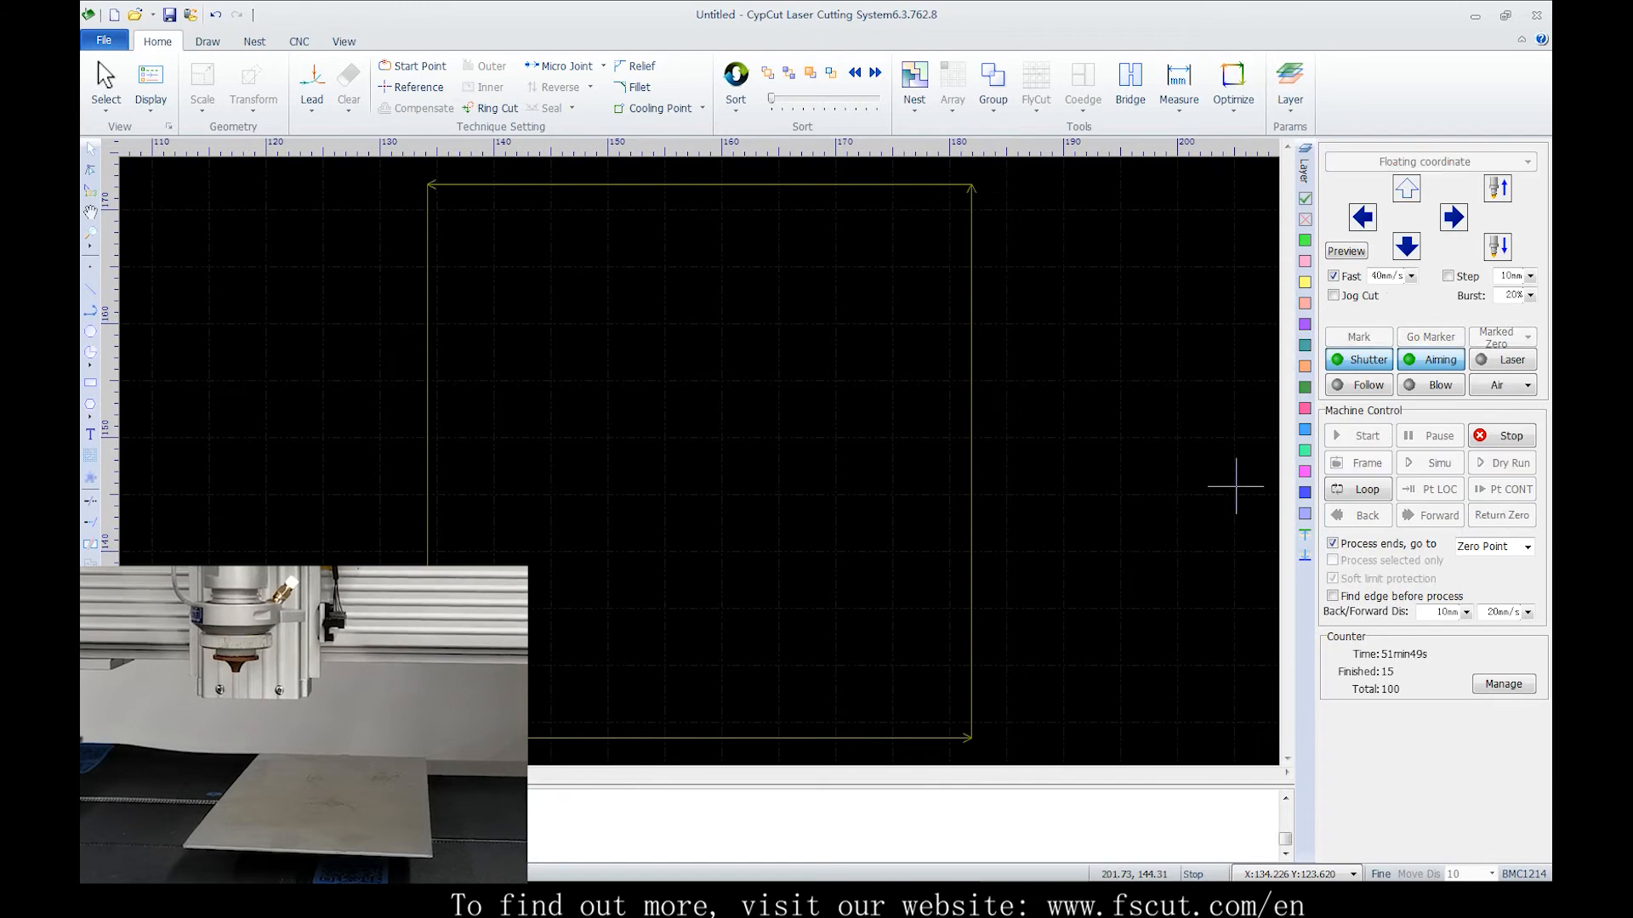
{"action": "left_click", "coordinate": [1454, 217]}
{"action": "left_click", "coordinate": [1502, 515]}
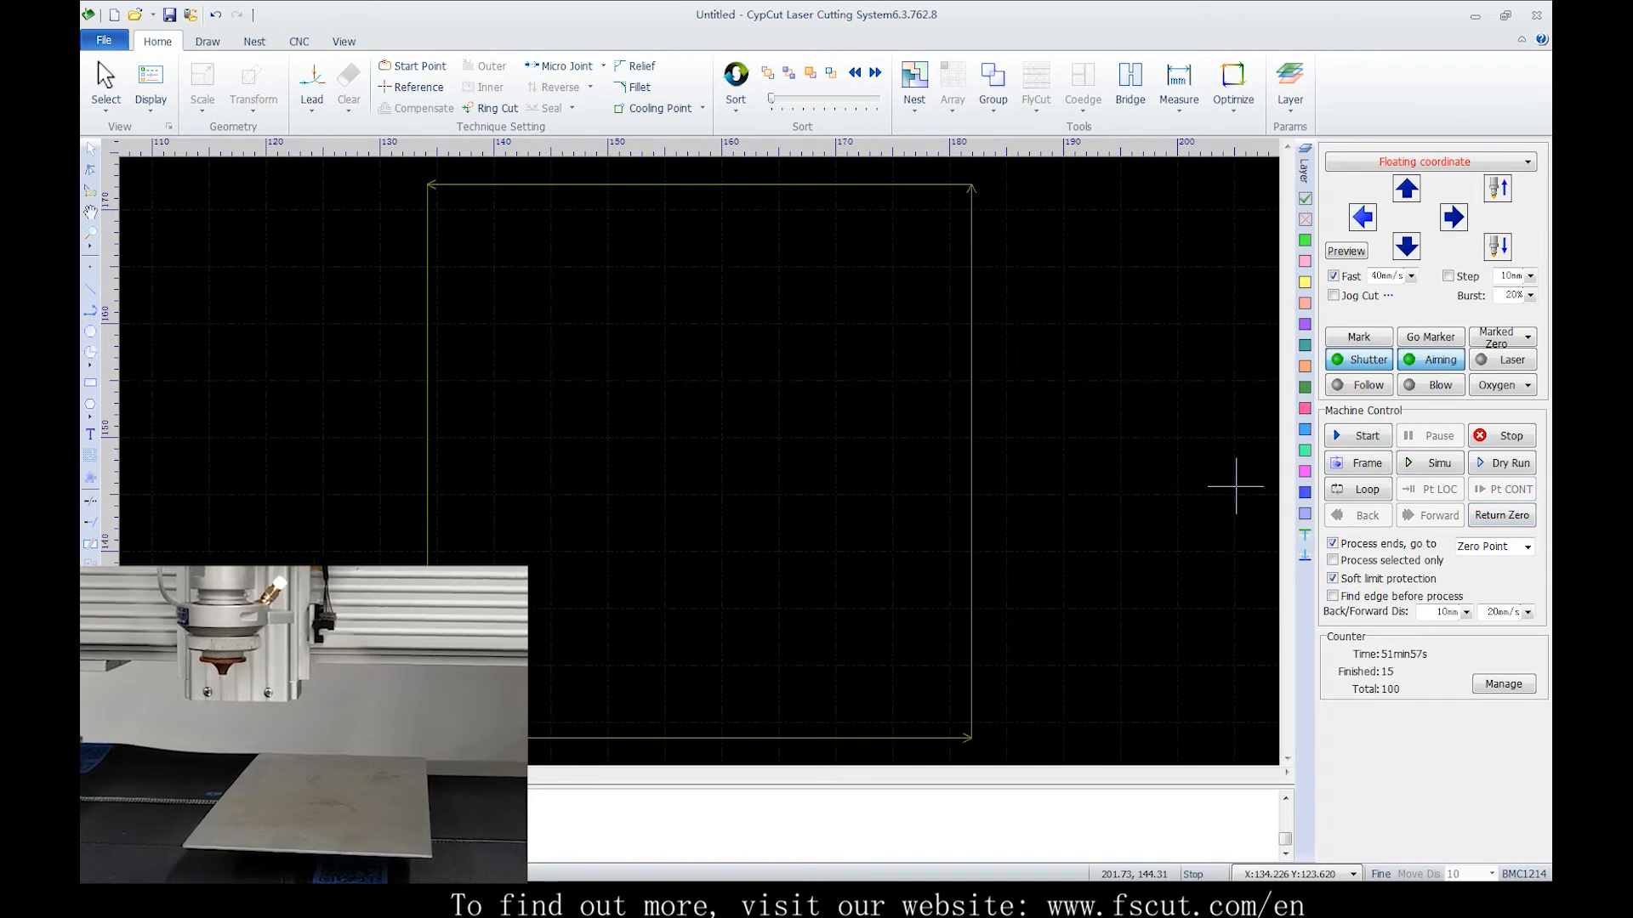
Jog the head left and up over the plate
{"action": "left_click", "coordinate": [1362, 218]}
{"action": "left_click", "coordinate": [1407, 189]}
{"action": "scroll", "coordinate": [818, 430], "scroll_direction": "down", "scroll_amount": 3}
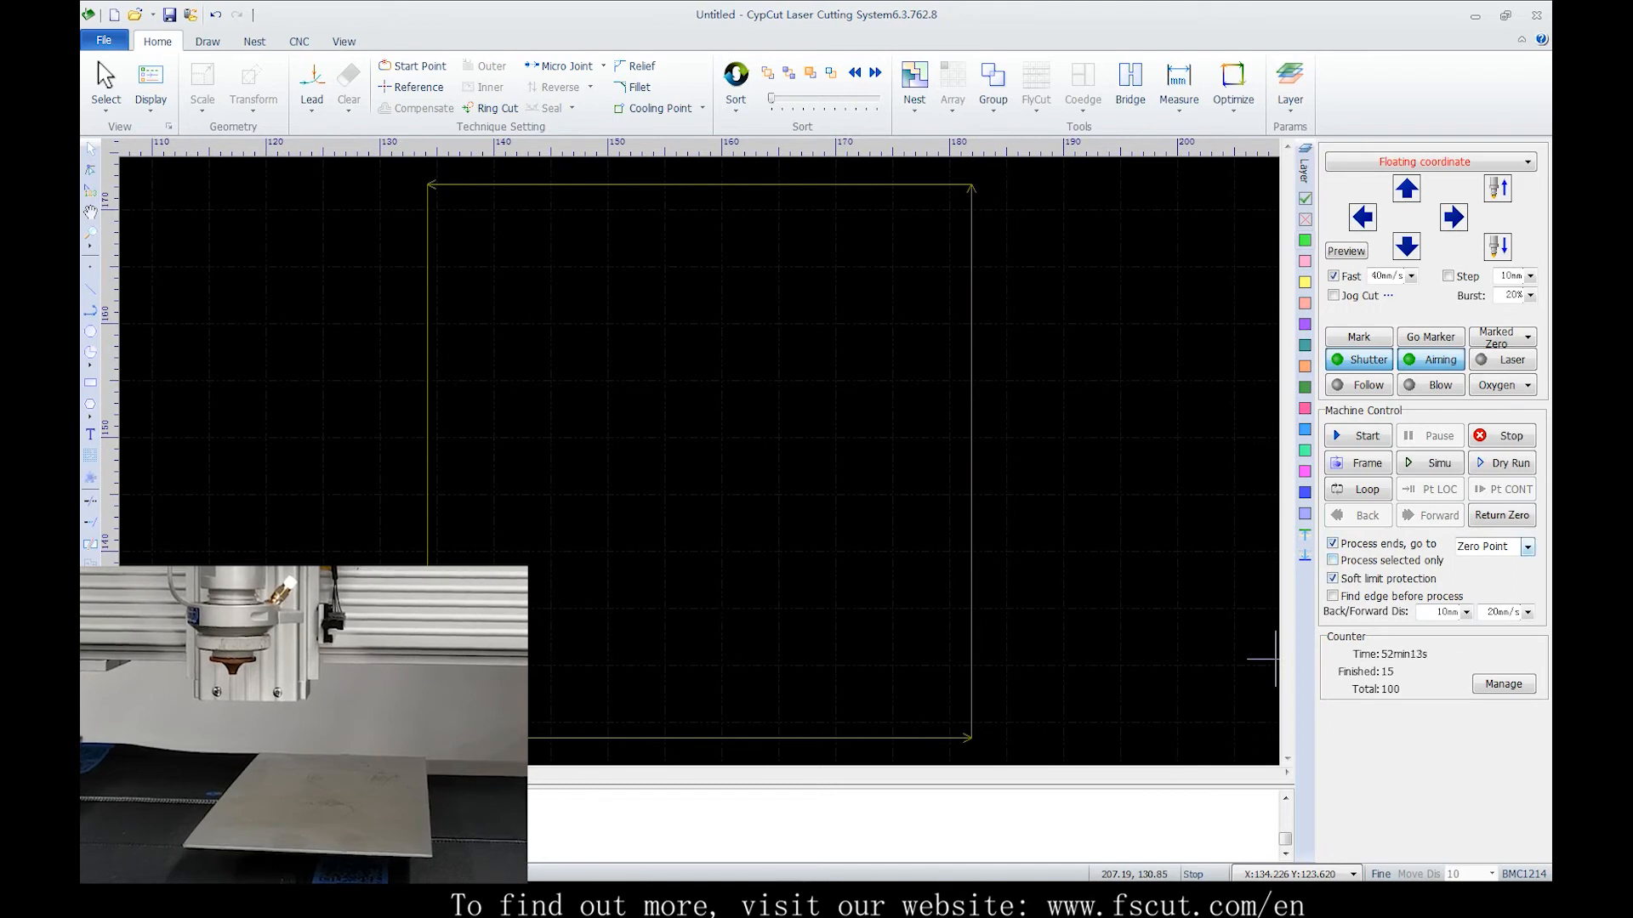
Turn on Process selected only and draw a circle of about 11.7 mm radius in the middle of the part
{"action": "left_click", "coordinate": [1332, 560]}
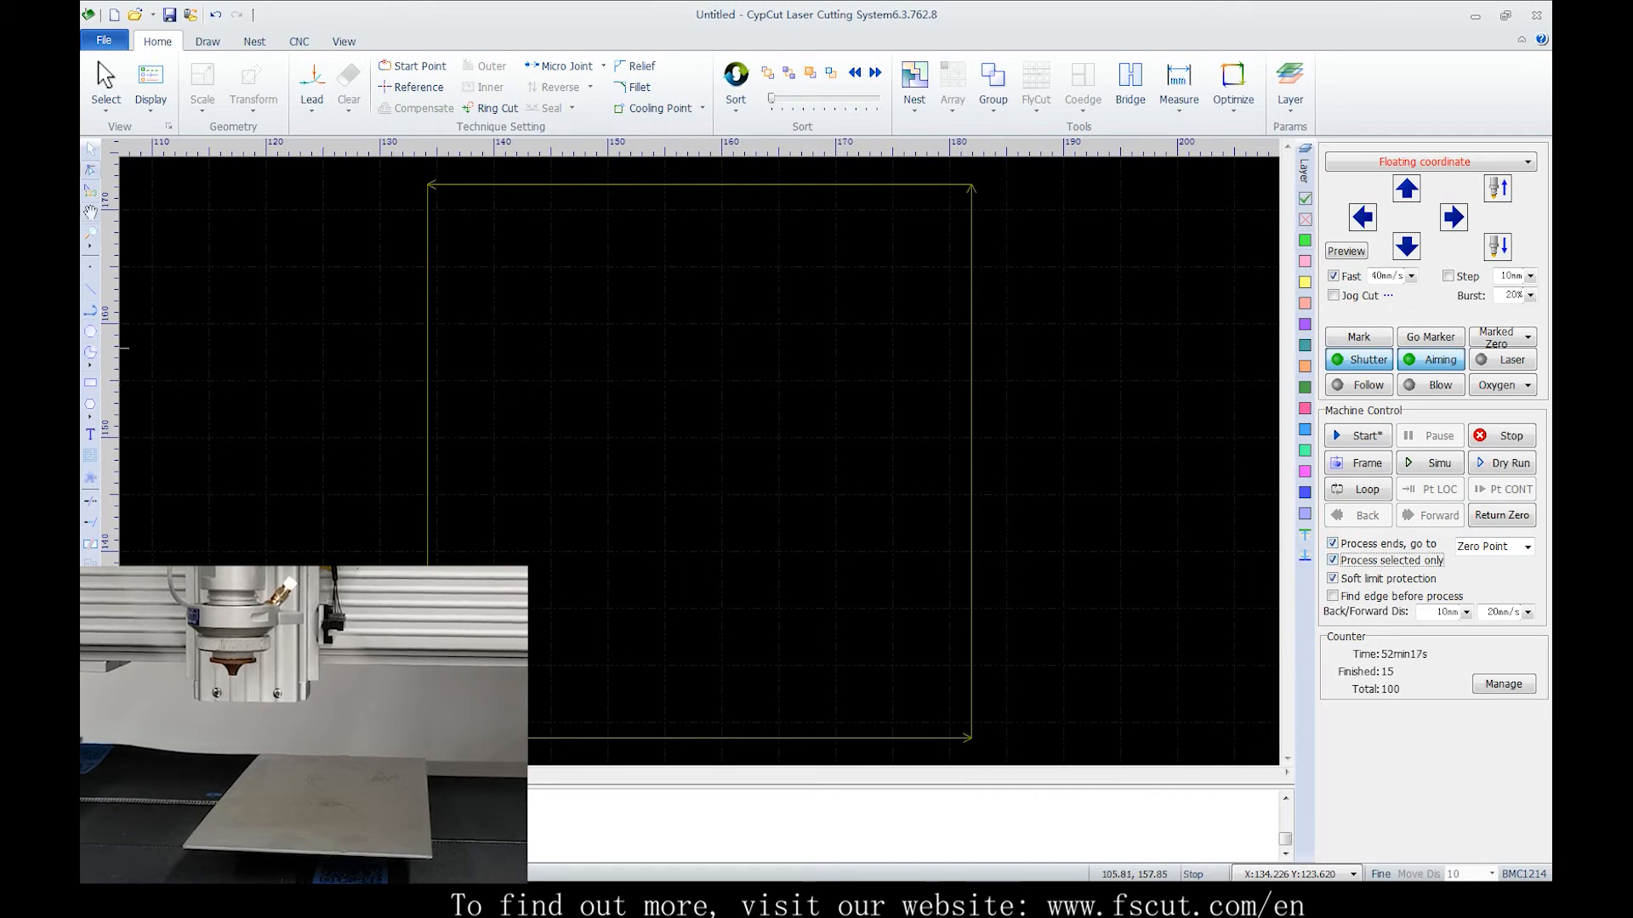
{"action": "left_click_drag", "start_coordinate": [712, 462], "coordinate": [692, 332]}
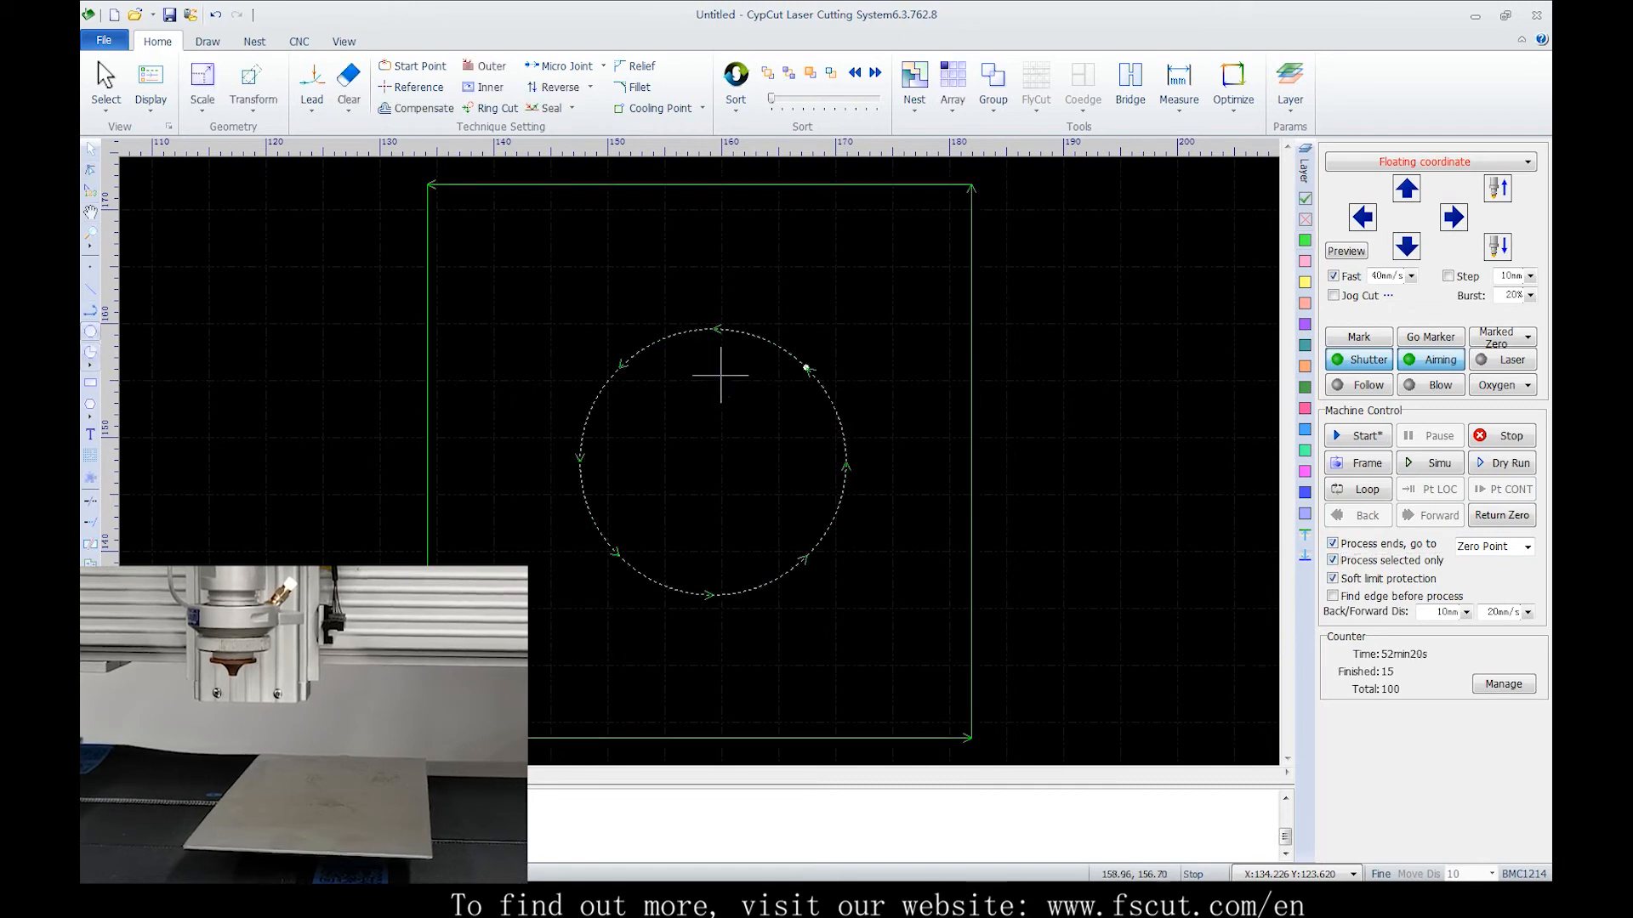
Select the circle and start cutting only the selection, confirming the start
{"action": "left_click_drag", "start_coordinate": [719, 394], "coordinate": [649, 306]}
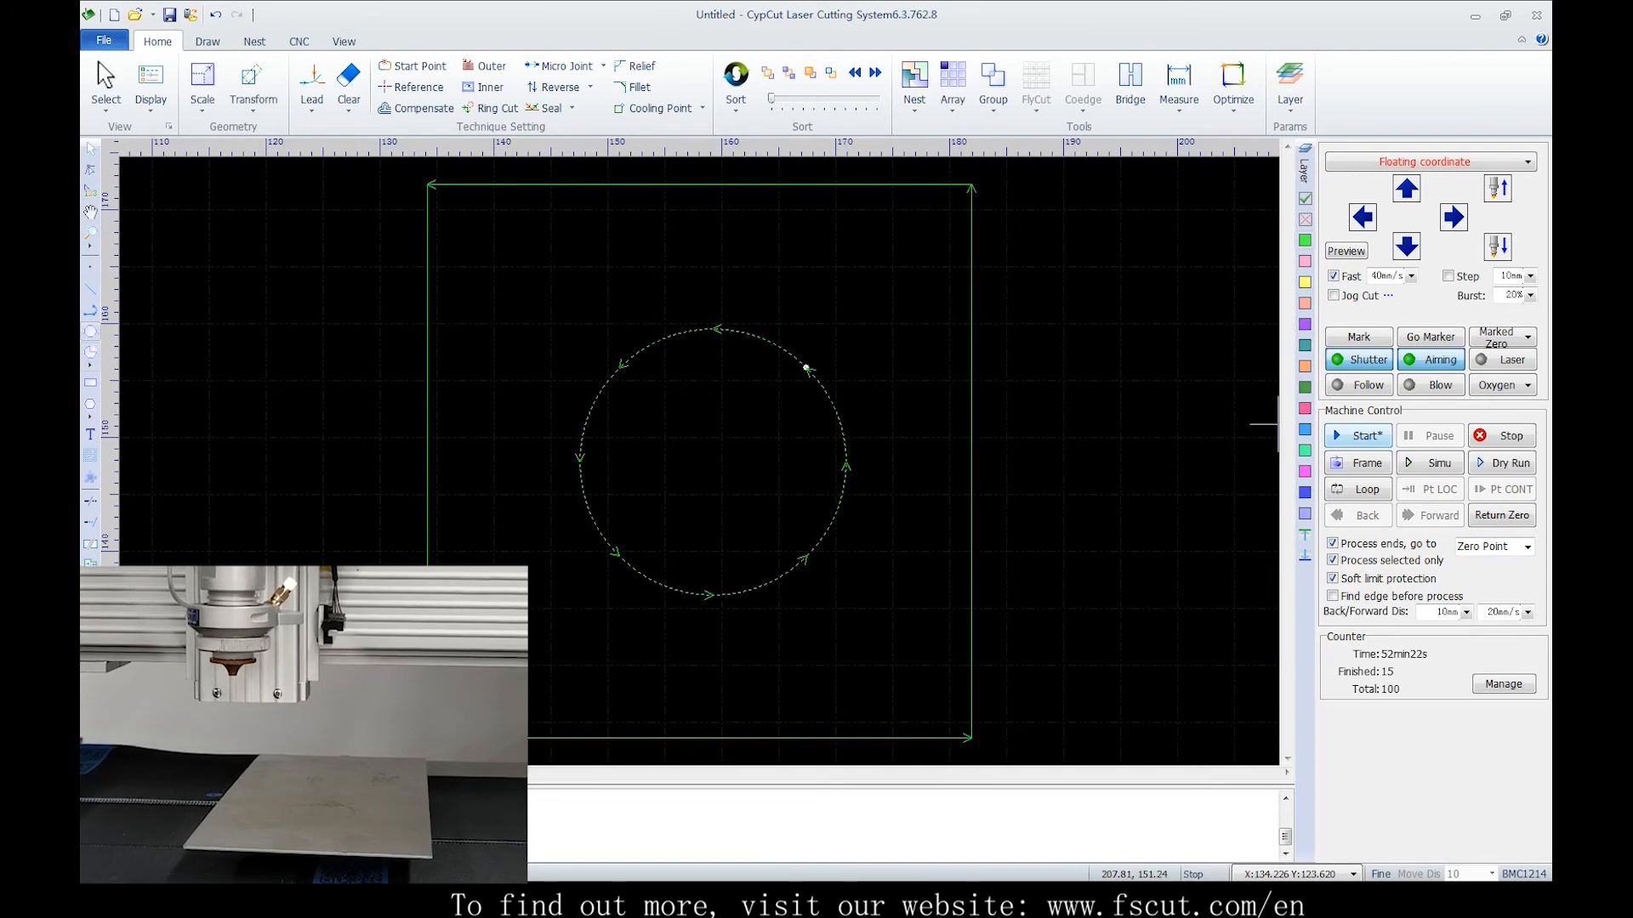
{"action": "left_click", "coordinate": [1358, 435]}
{"action": "key", "text": "Return"}
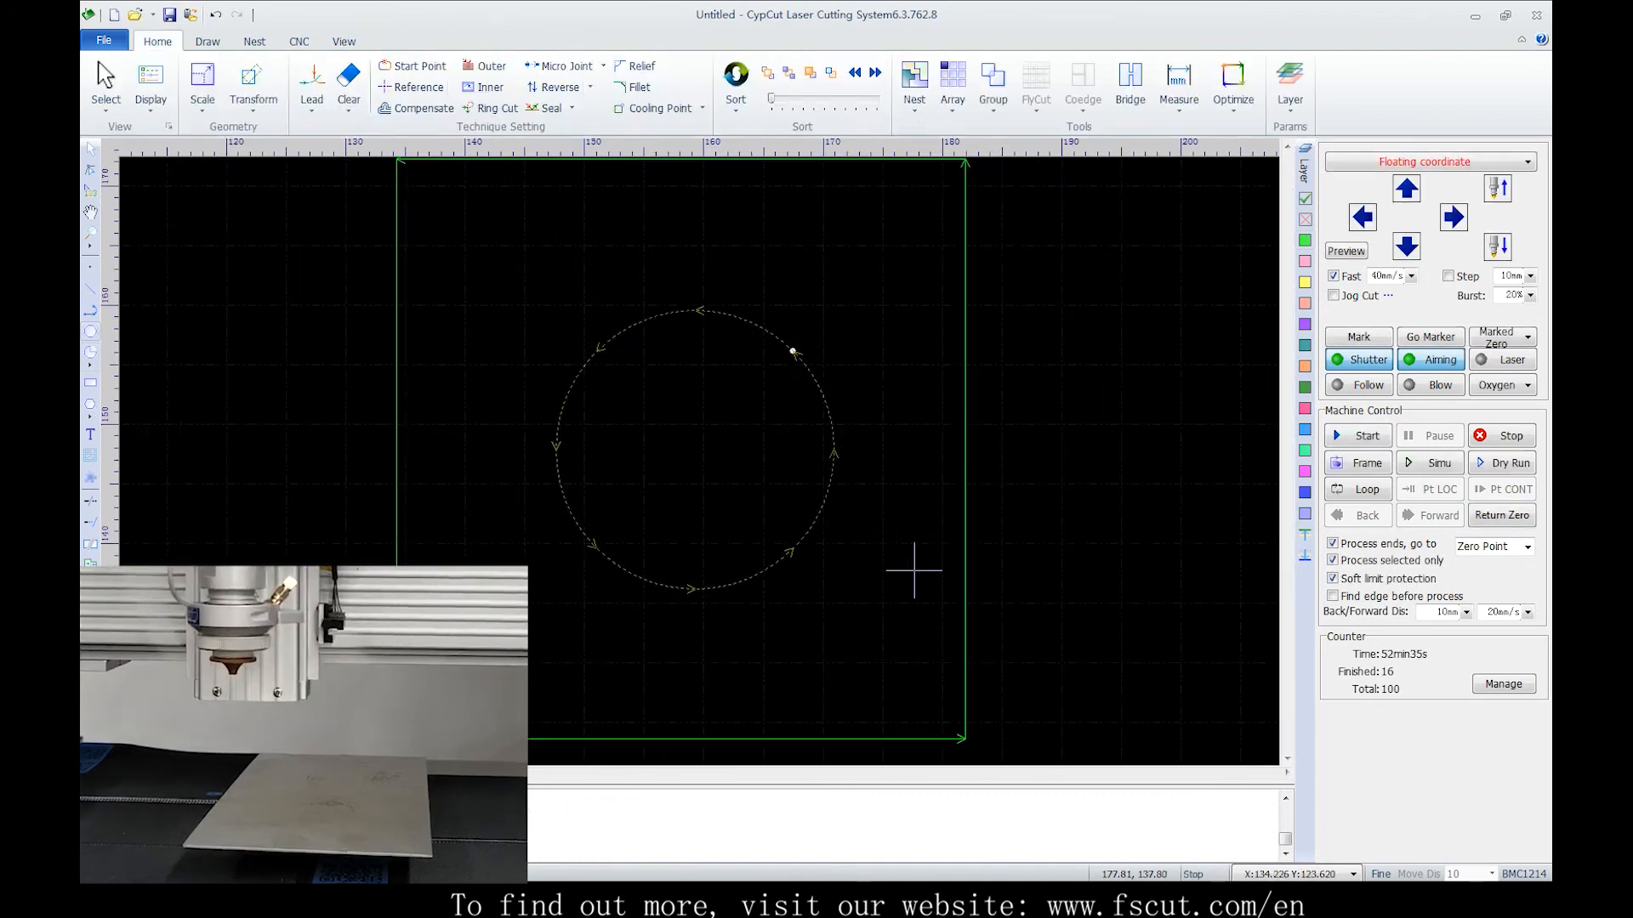
Deselect the circle and try to switch off soft limit protection, declining at the warning
{"action": "left_click", "coordinate": [911, 565]}
{"action": "scroll", "coordinate": [911, 567], "scroll_direction": "down", "scroll_amount": 2}
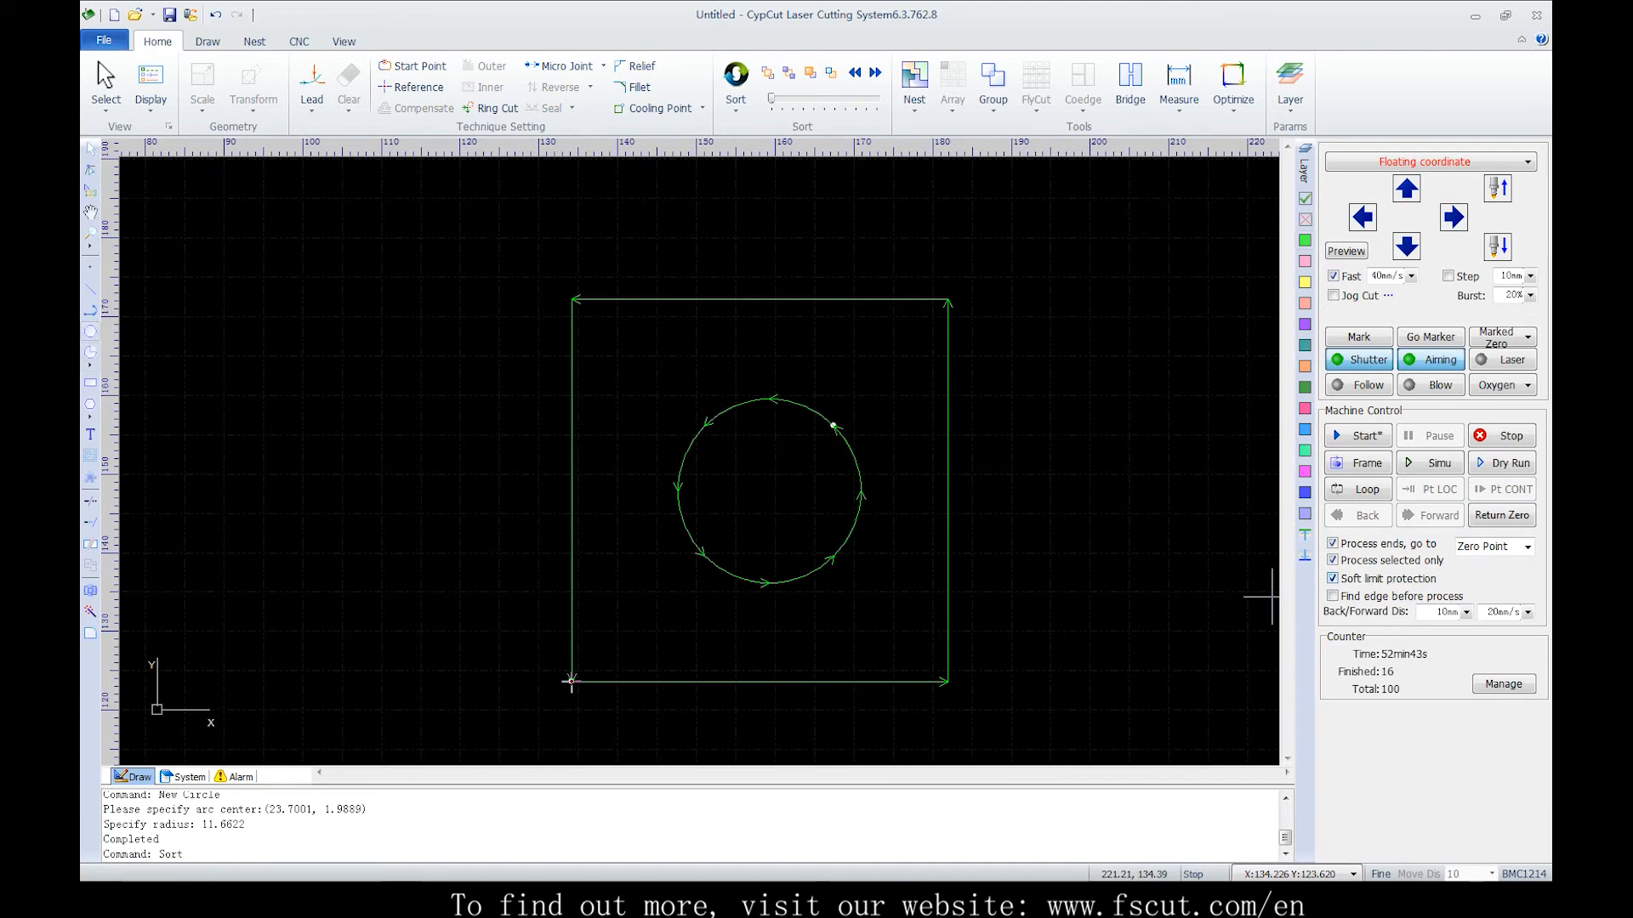
{"action": "left_click", "coordinate": [1333, 578]}
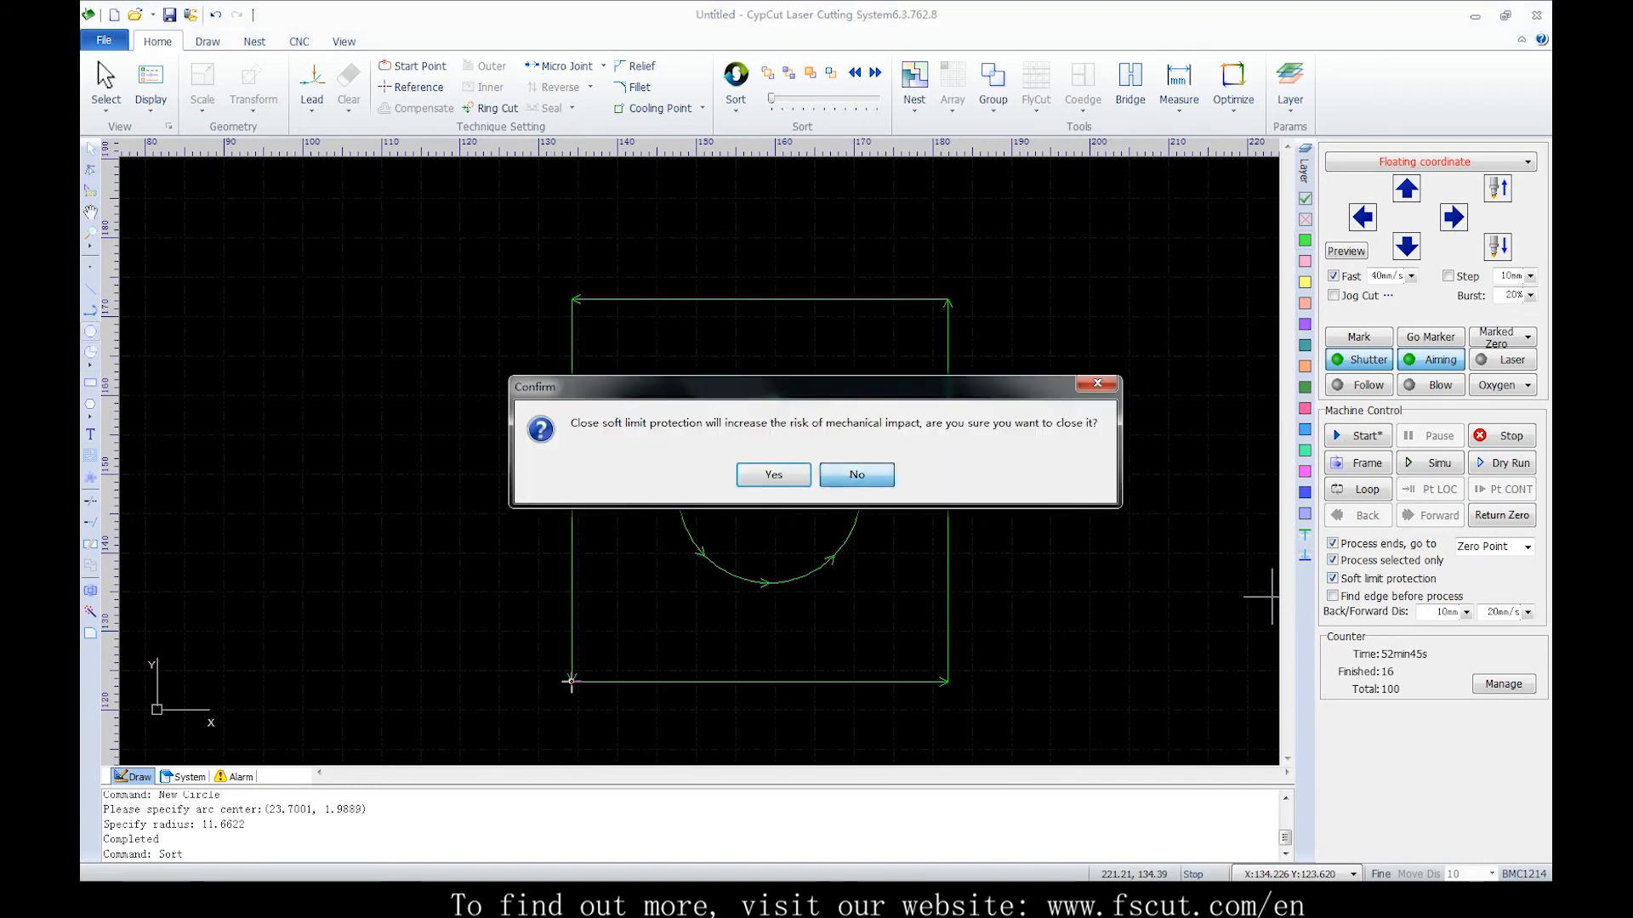
{"action": "left_click", "coordinate": [857, 475]}
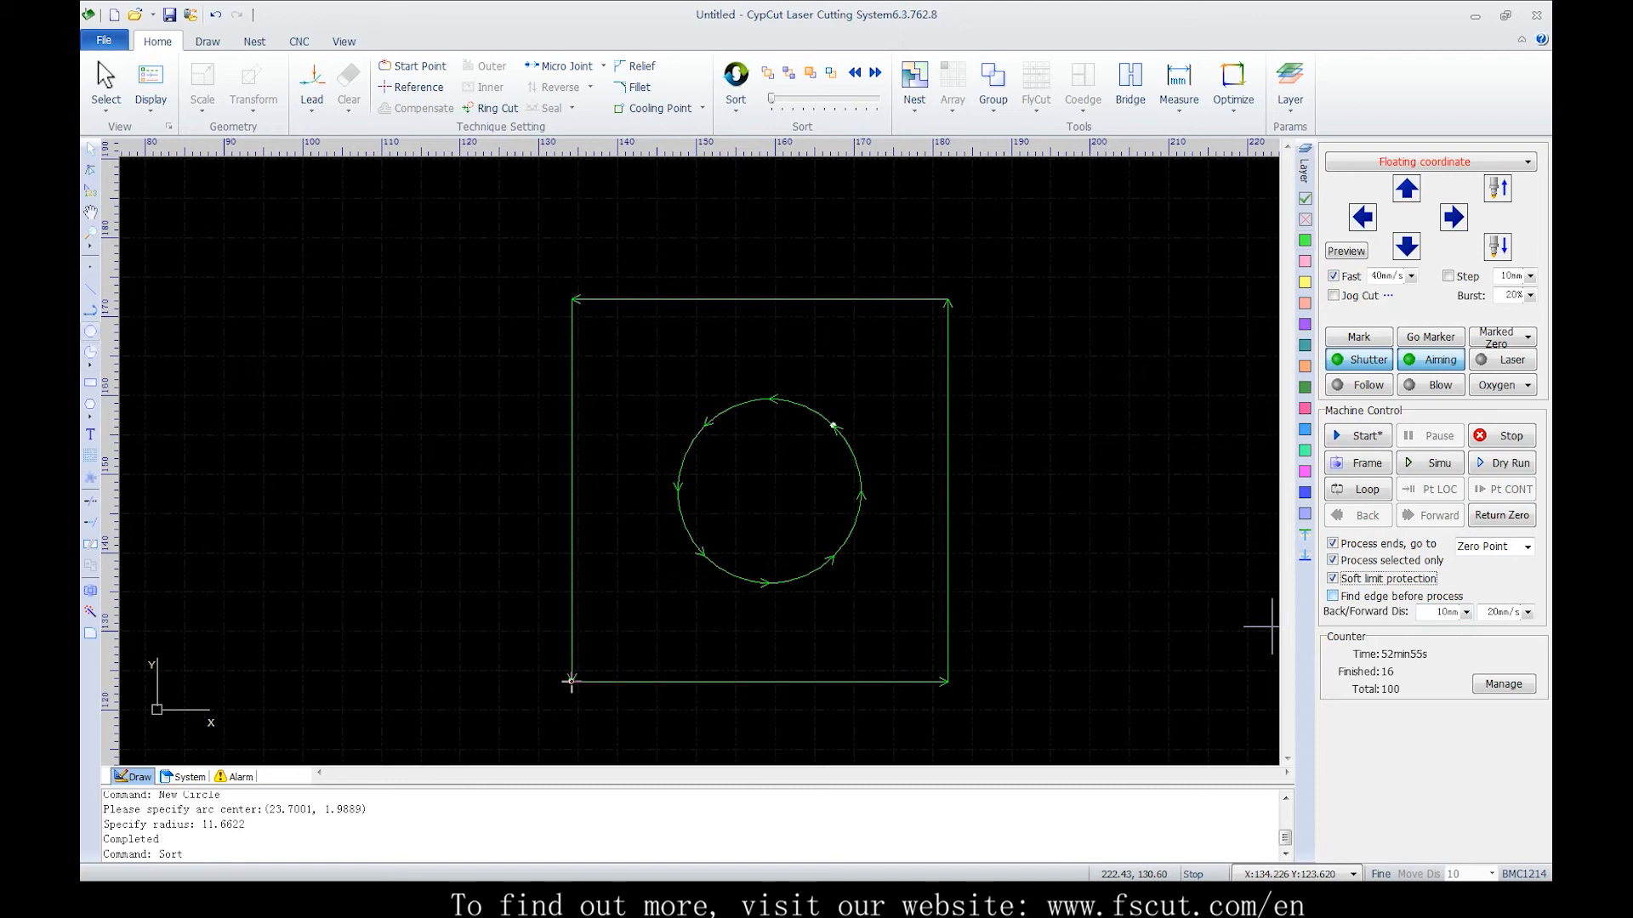
Enable Find edge before process and open the BCS100 find edge settings
{"action": "left_click", "coordinate": [1332, 596]}
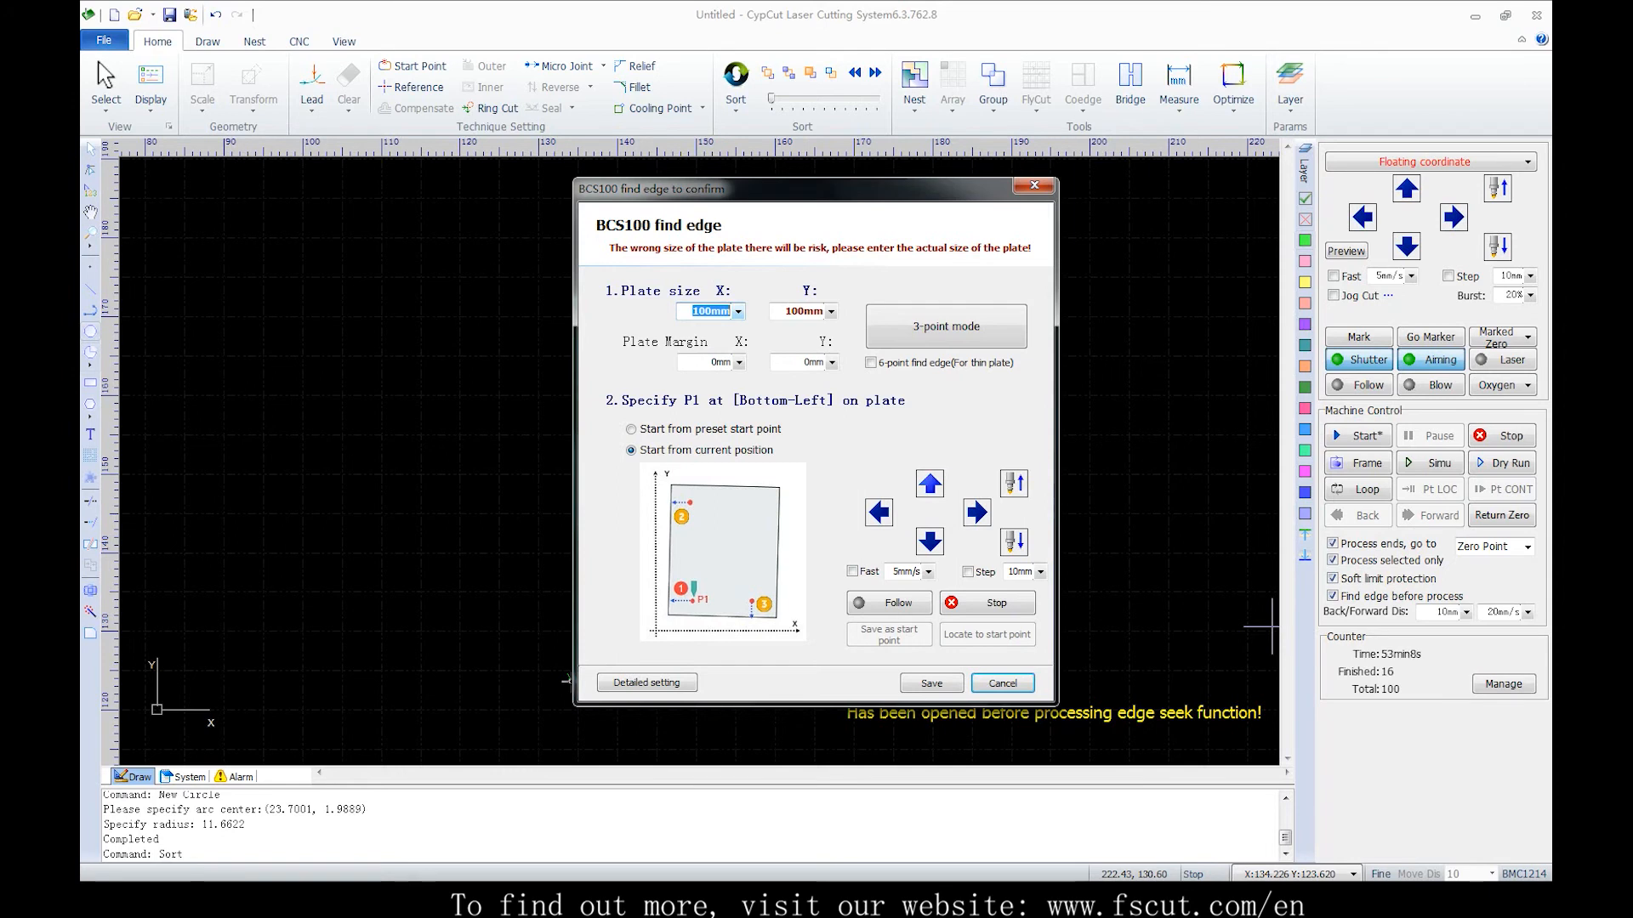
{"action": "left_click", "coordinate": [1034, 186]}
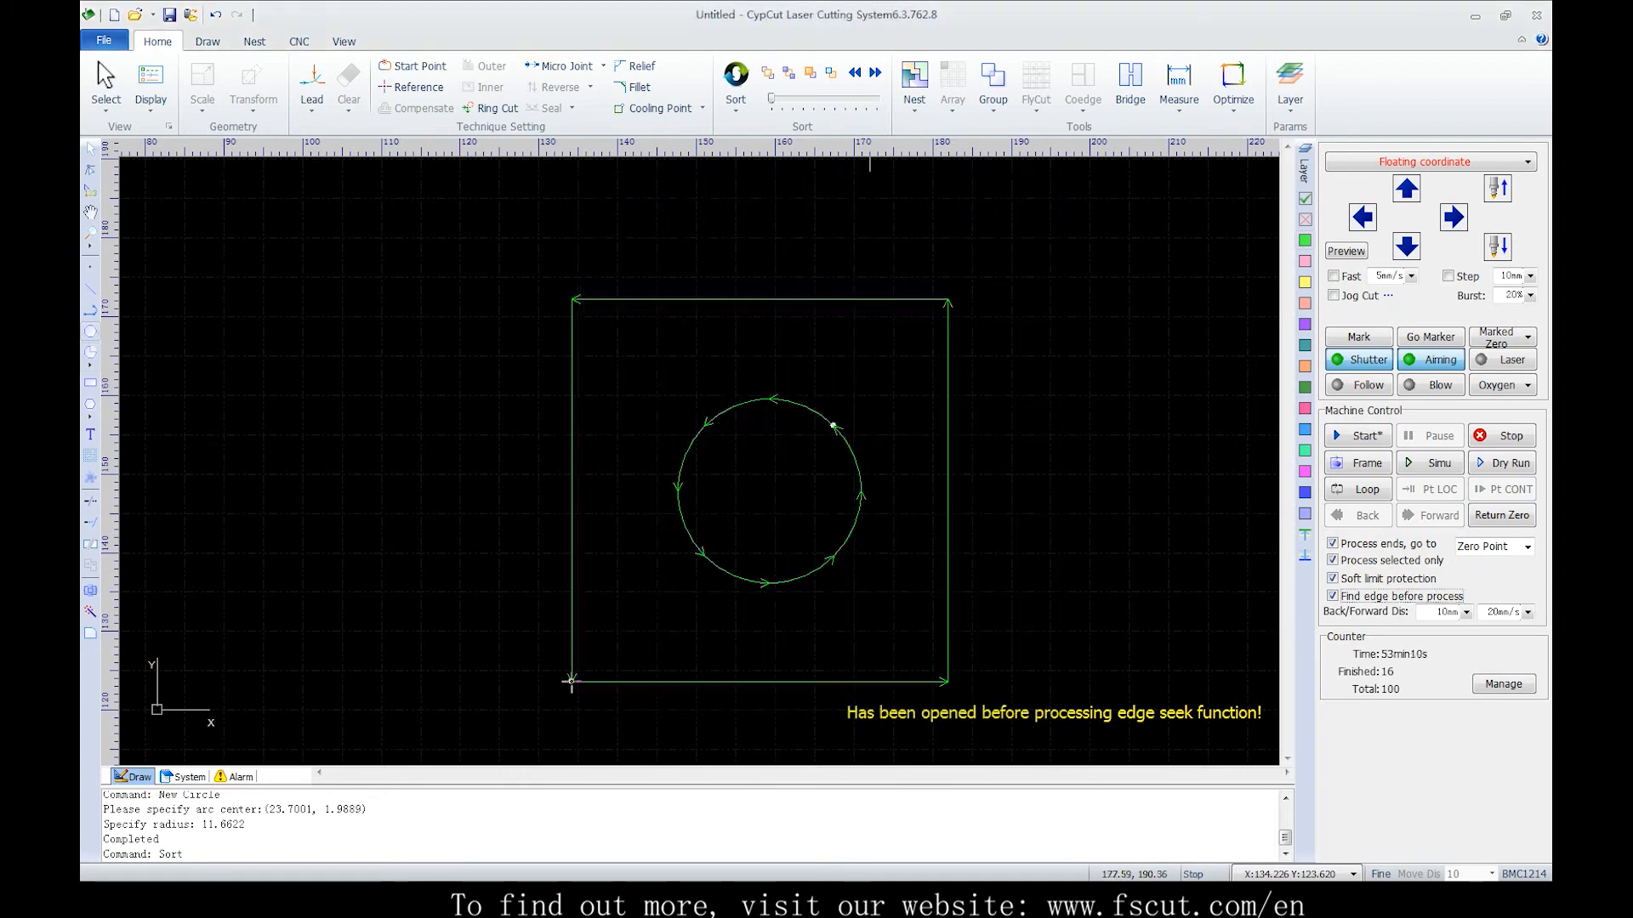
{"action": "left_click", "coordinate": [299, 42]}
{"action": "left_click", "coordinate": [342, 84]}
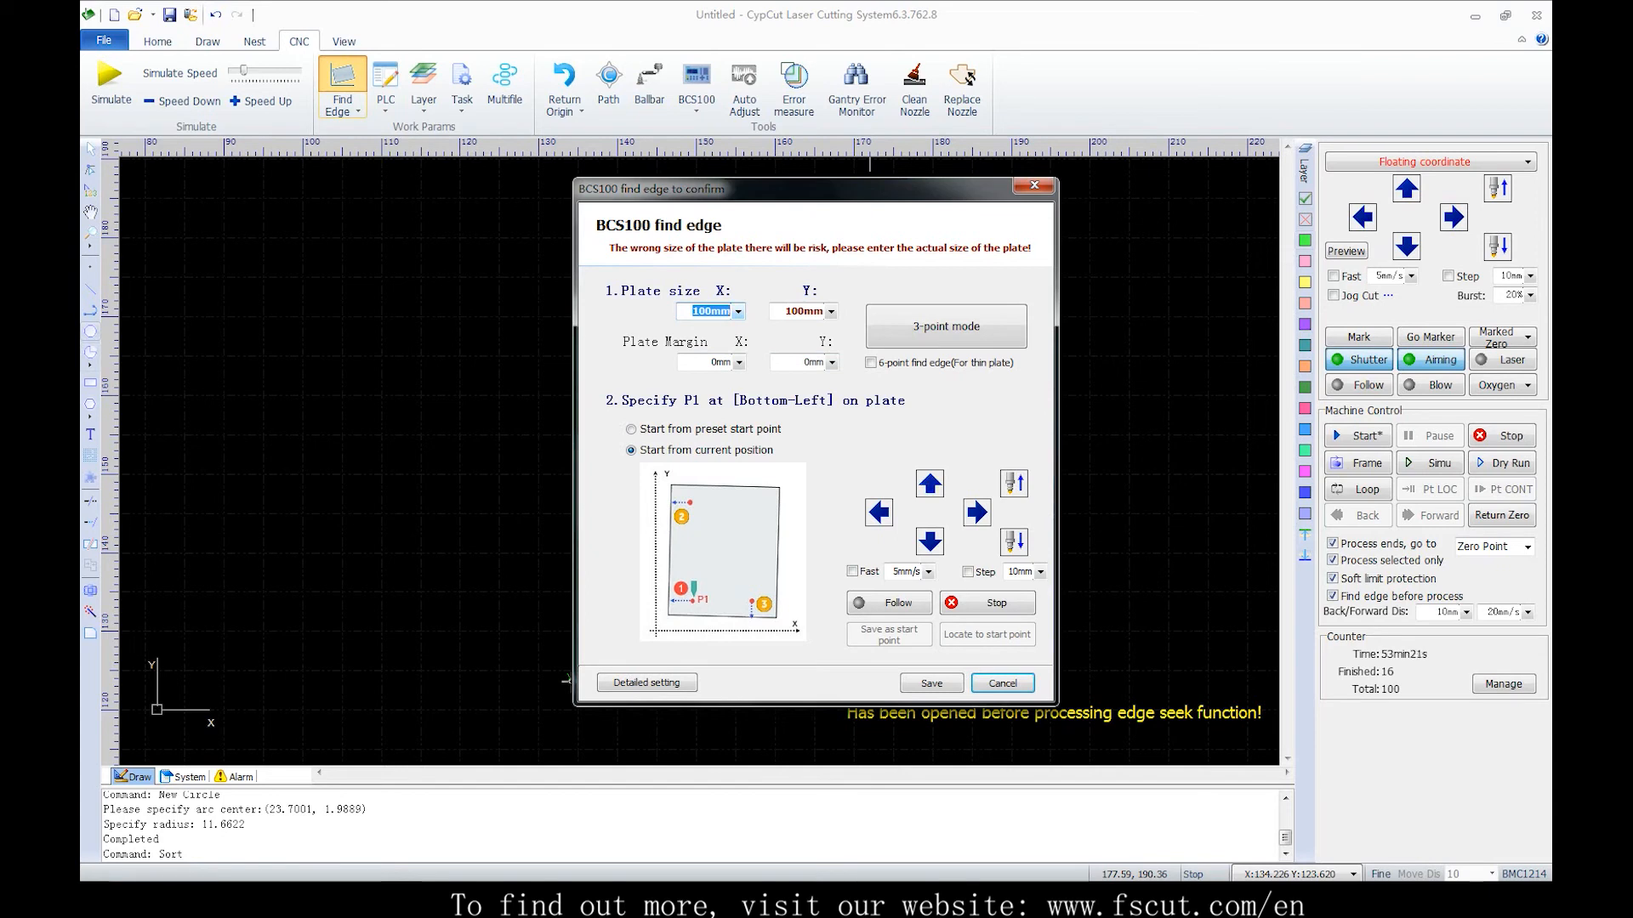
Set the plate size to 120 × 120 mm and the plate margin to 2 mm in X and Y
{"action": "left_click", "coordinate": [720, 363]}
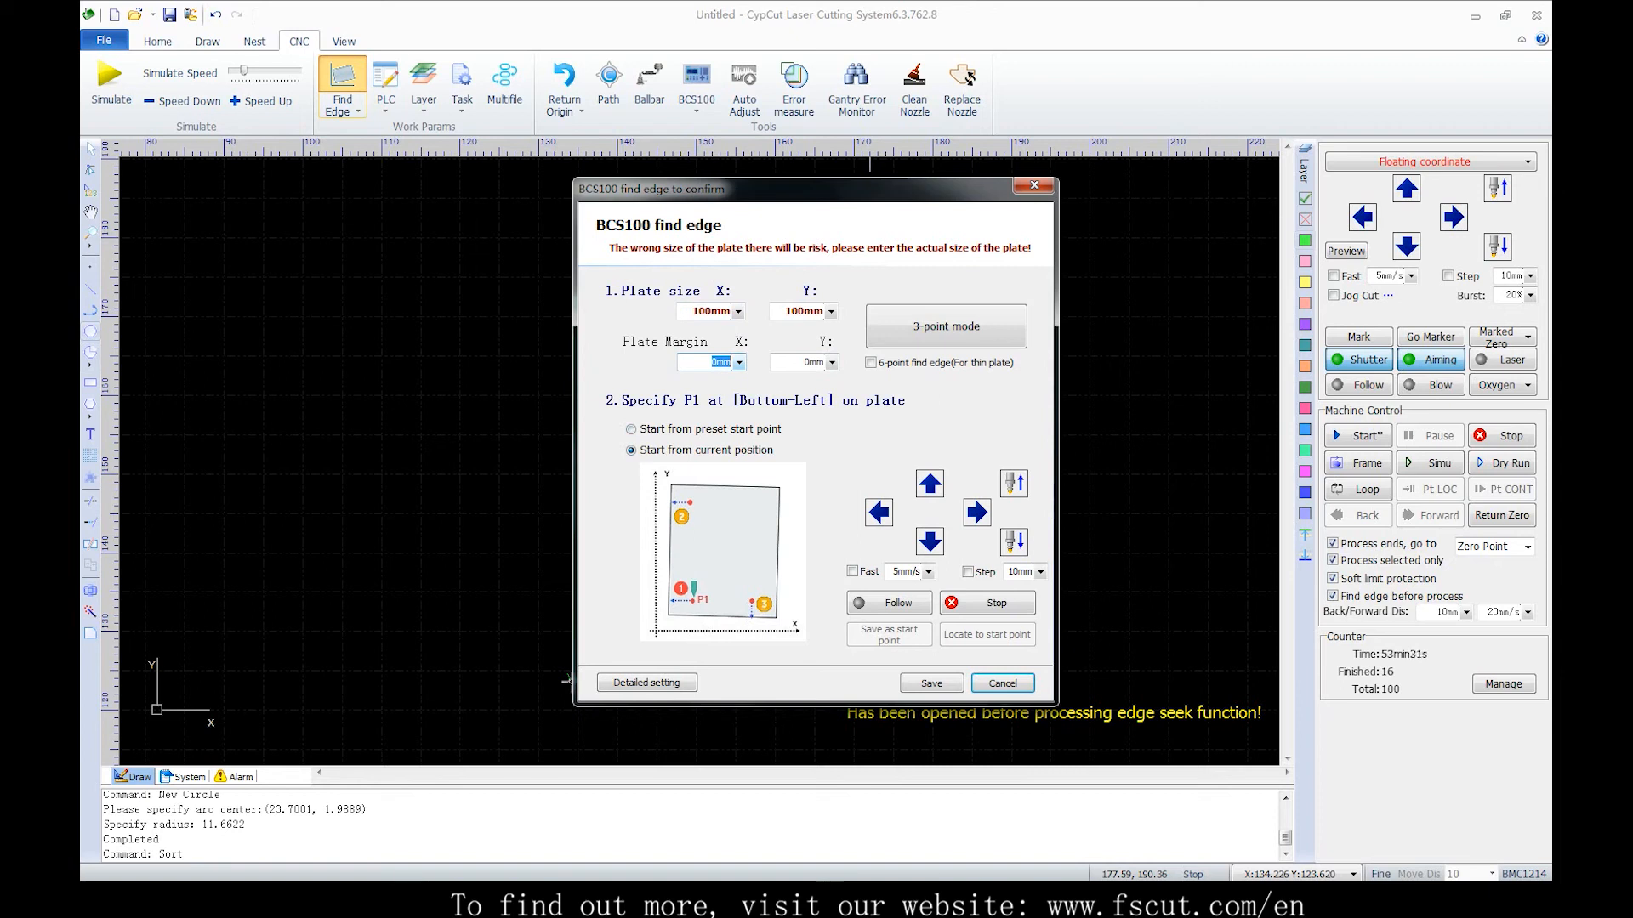
{"action": "left_click", "coordinate": [711, 312]}
{"action": "type", "text": "120"}
{"action": "key", "text": "Tab"}
{"action": "type", "text": "12"}
{"action": "key", "text": "Tab"}
{"action": "type", "text": "2"}
{"action": "key", "text": "Tab"}
{"action": "type", "text": "2"}
{"action": "key", "text": "Tab"}
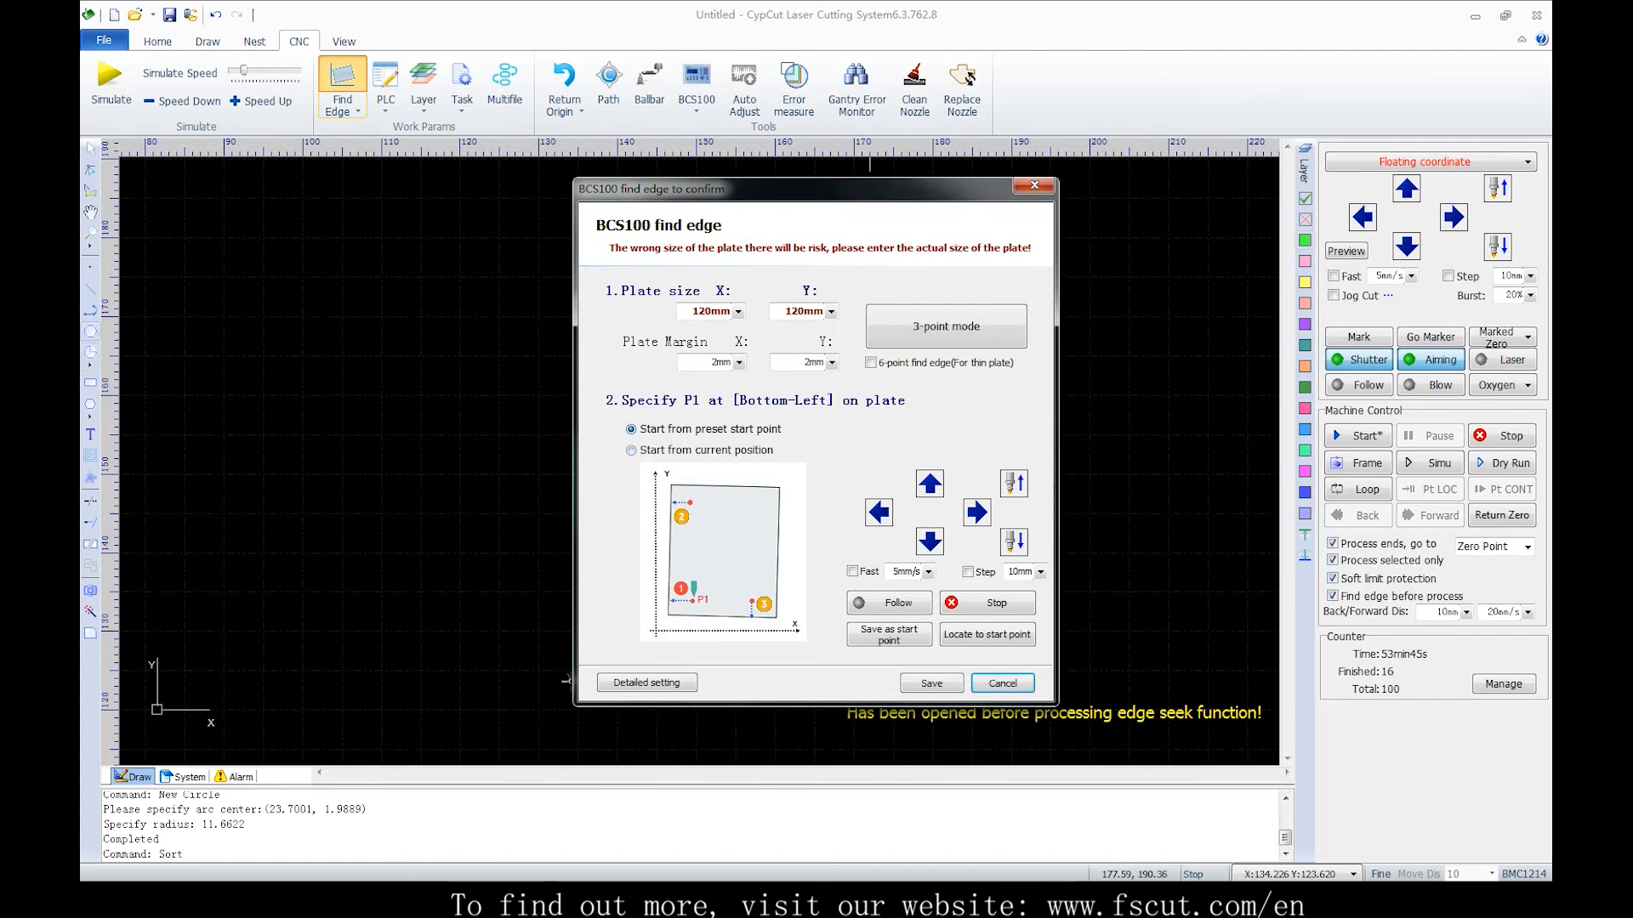
Run a 3-point edge find from the current position after jogging the head near the plate's bottom-left corner at fast speed
{"action": "left_click", "coordinate": [631, 451]}
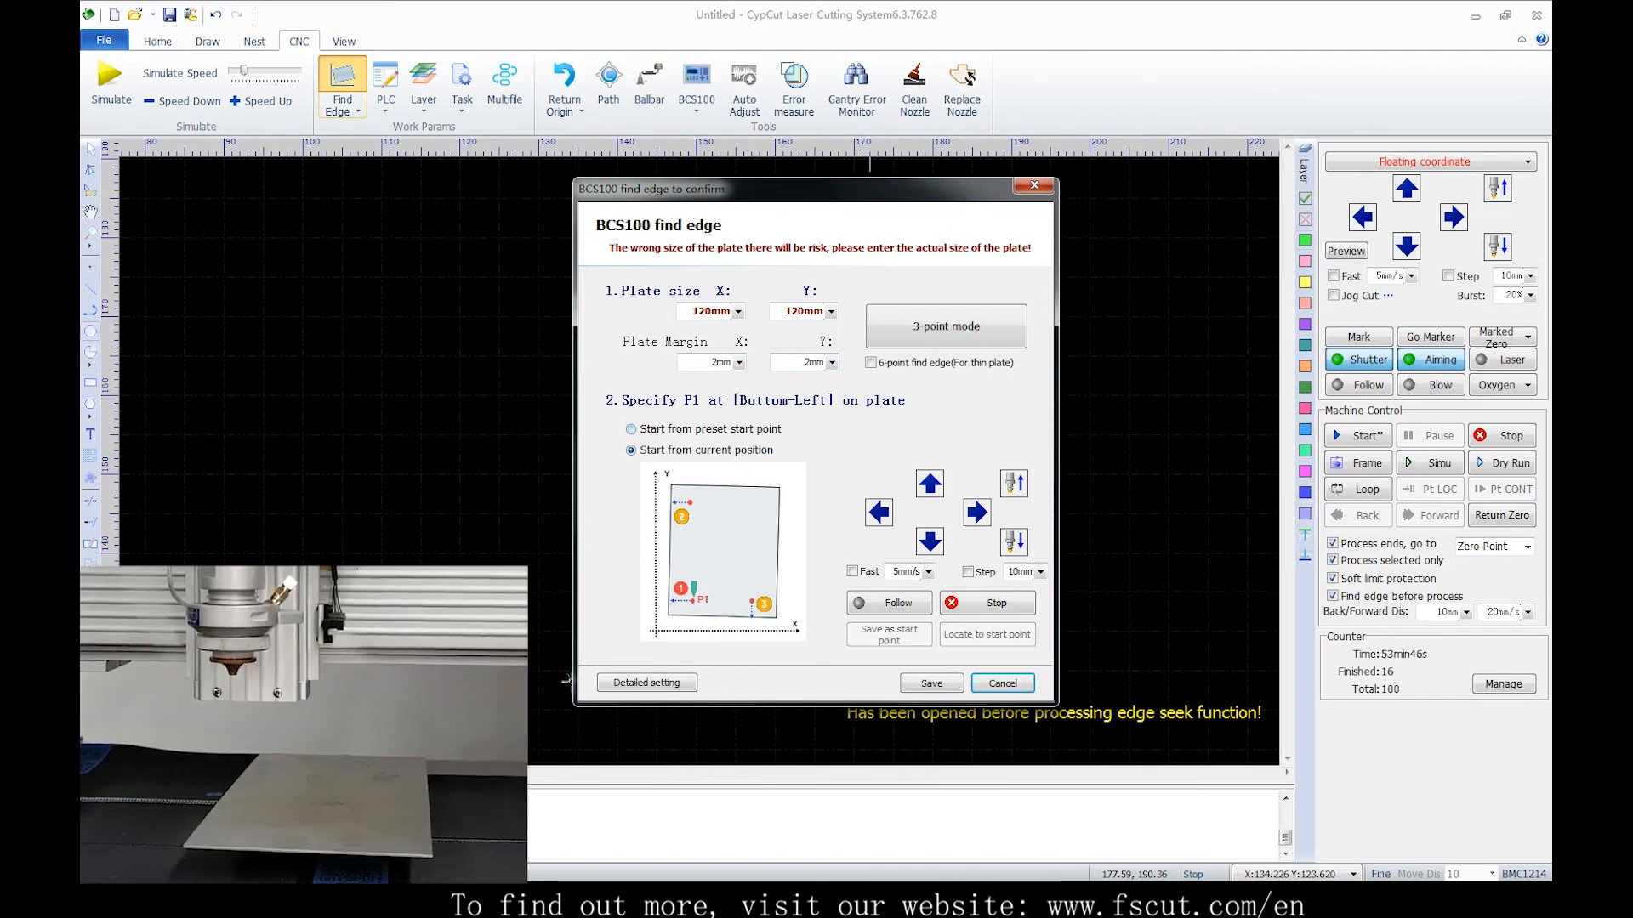
{"action": "left_click", "coordinate": [631, 430]}
{"action": "left_click", "coordinate": [631, 450]}
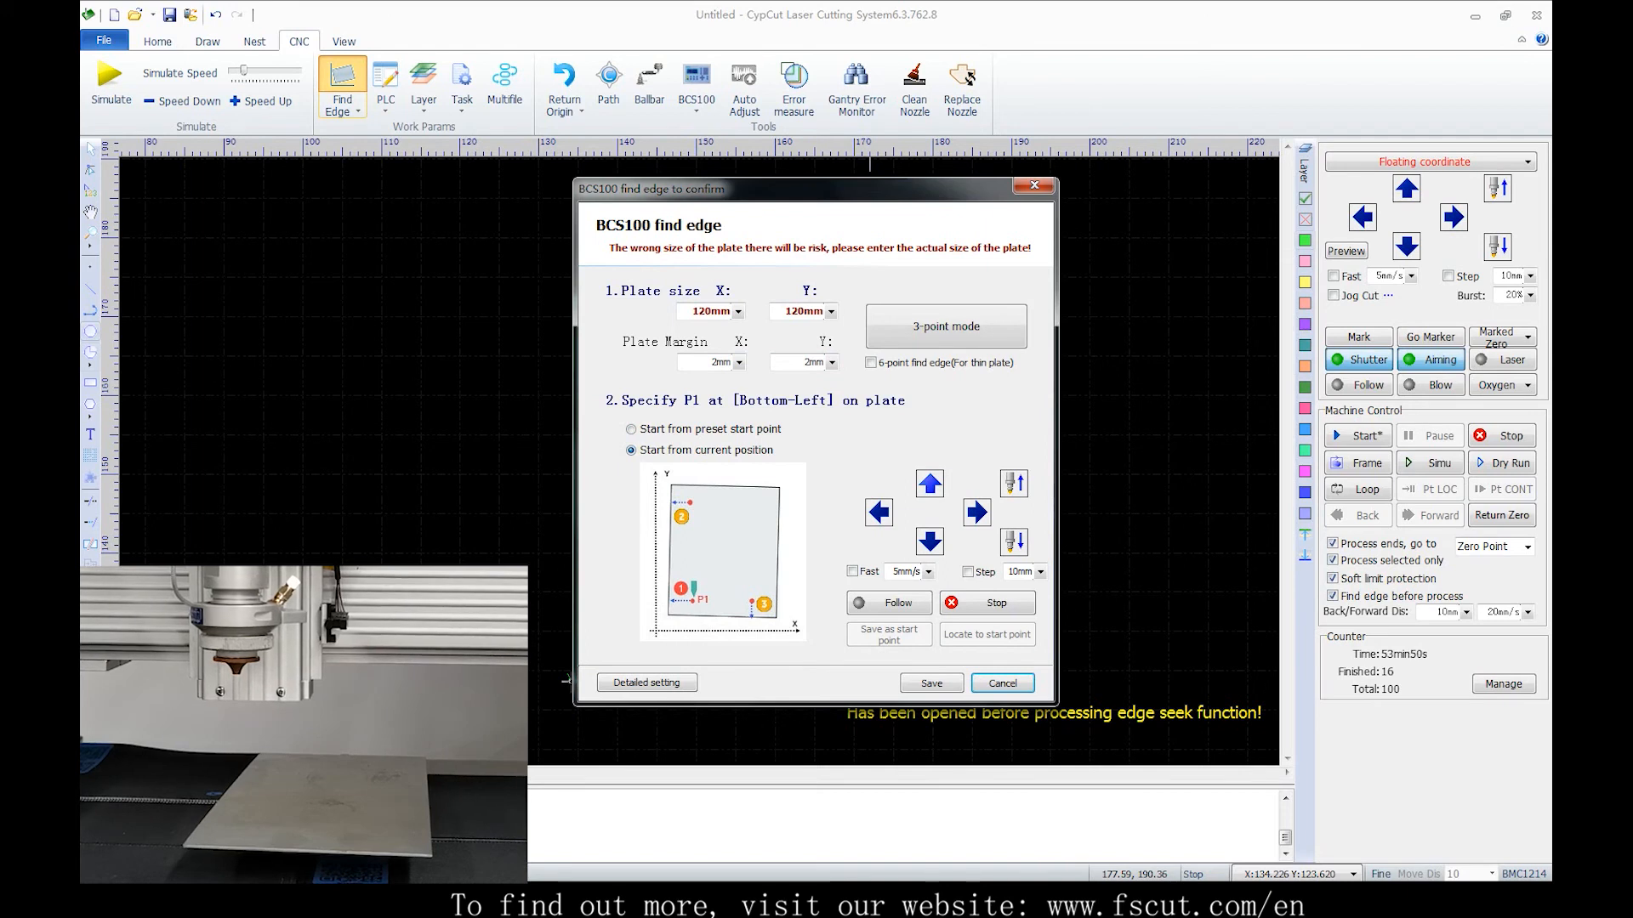
{"action": "left_click", "coordinate": [929, 483]}
{"action": "left_click", "coordinate": [976, 513]}
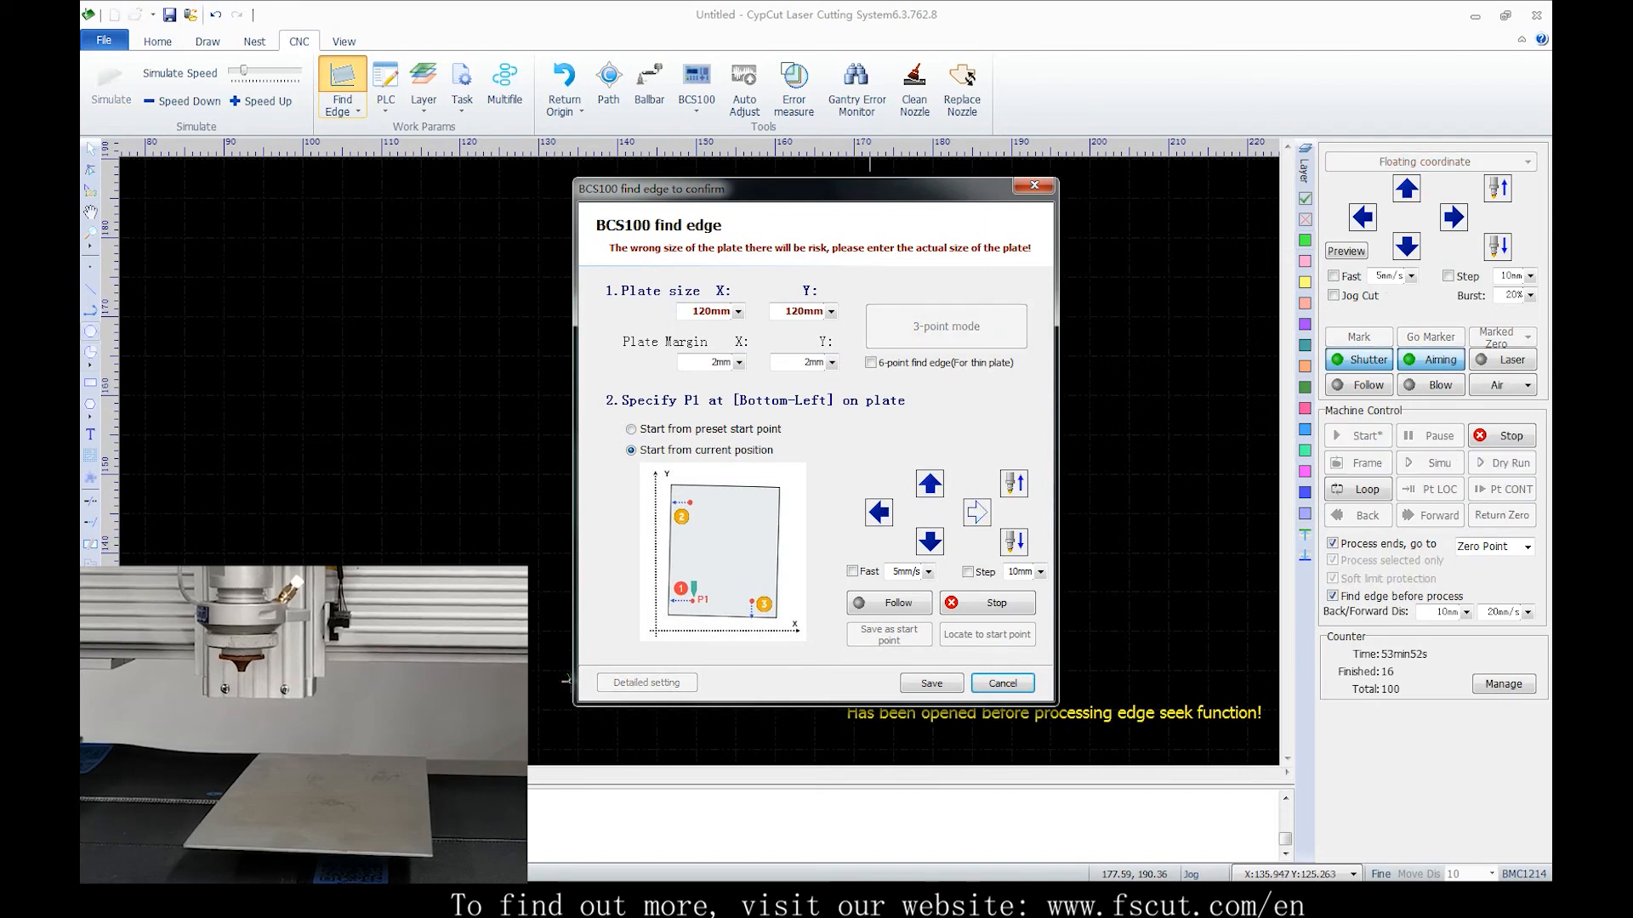
{"action": "left_click", "coordinate": [930, 484]}
{"action": "left_click", "coordinate": [852, 571]}
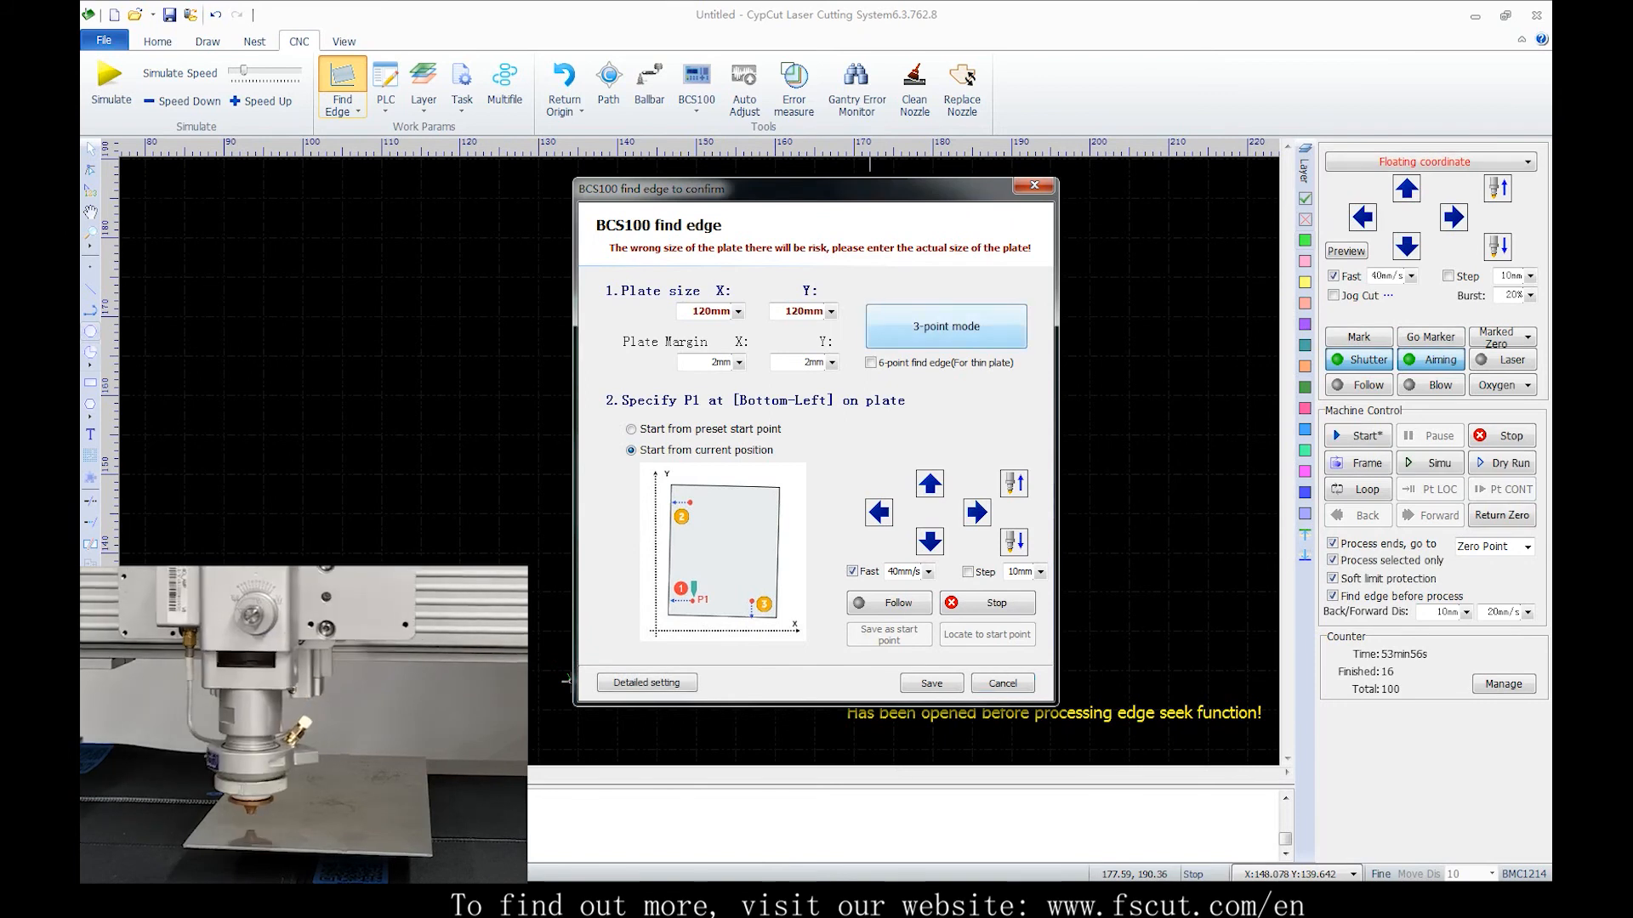
{"action": "left_click", "coordinate": [946, 326]}
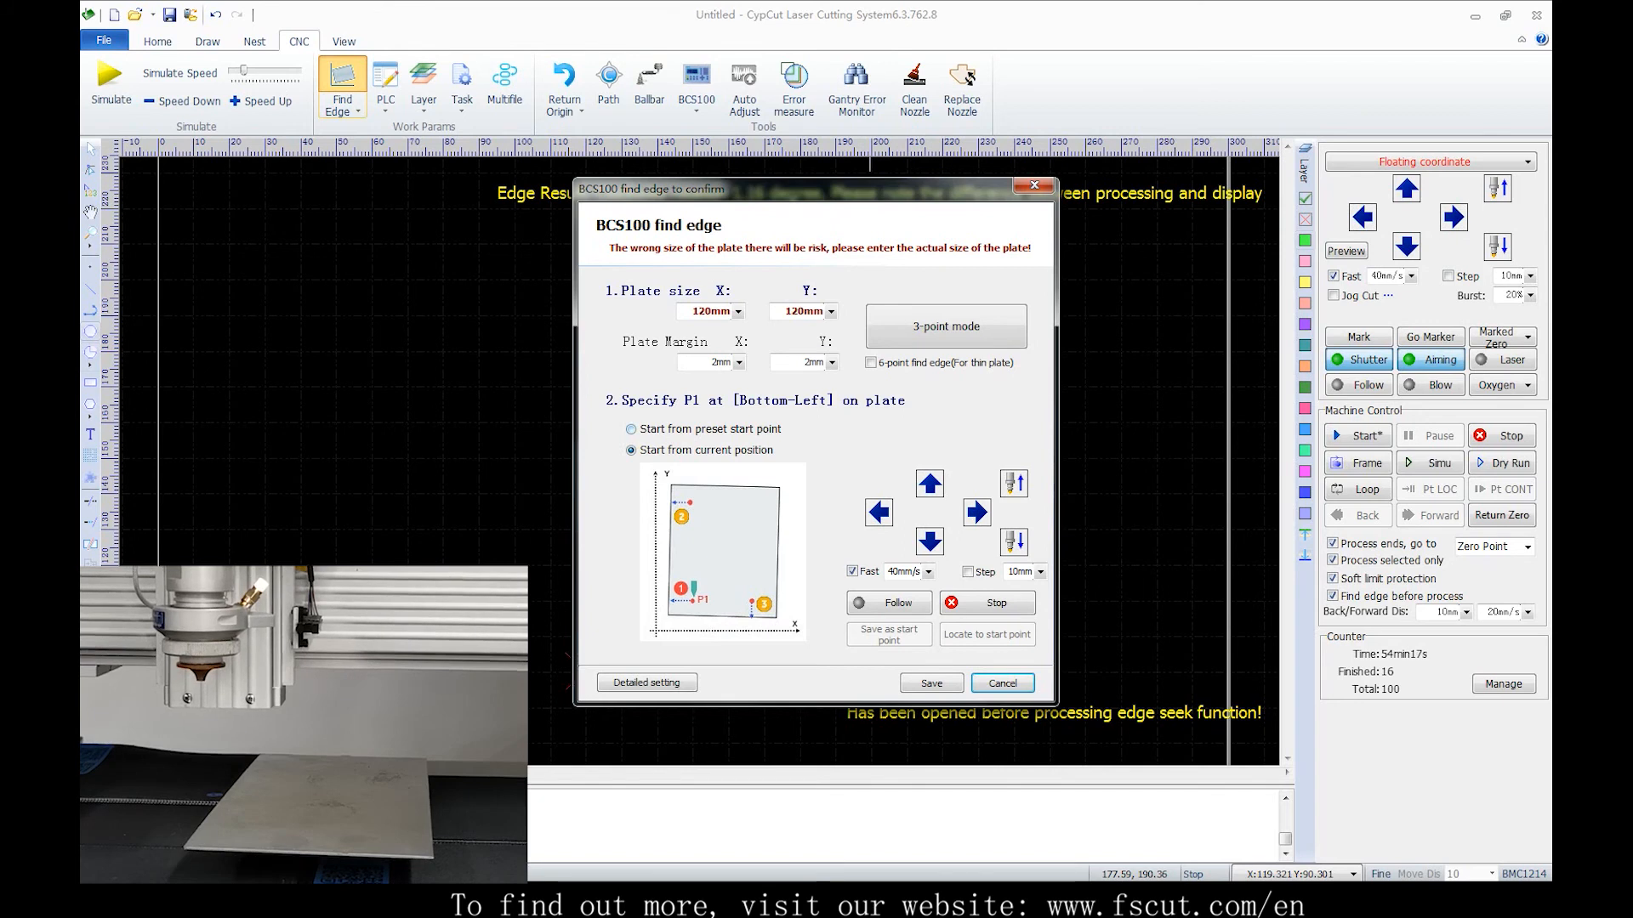
Repeat the 3-point edge find from the preset start point after jogging the head up and right
{"action": "left_click", "coordinate": [631, 430]}
{"action": "left_click", "coordinate": [929, 483]}
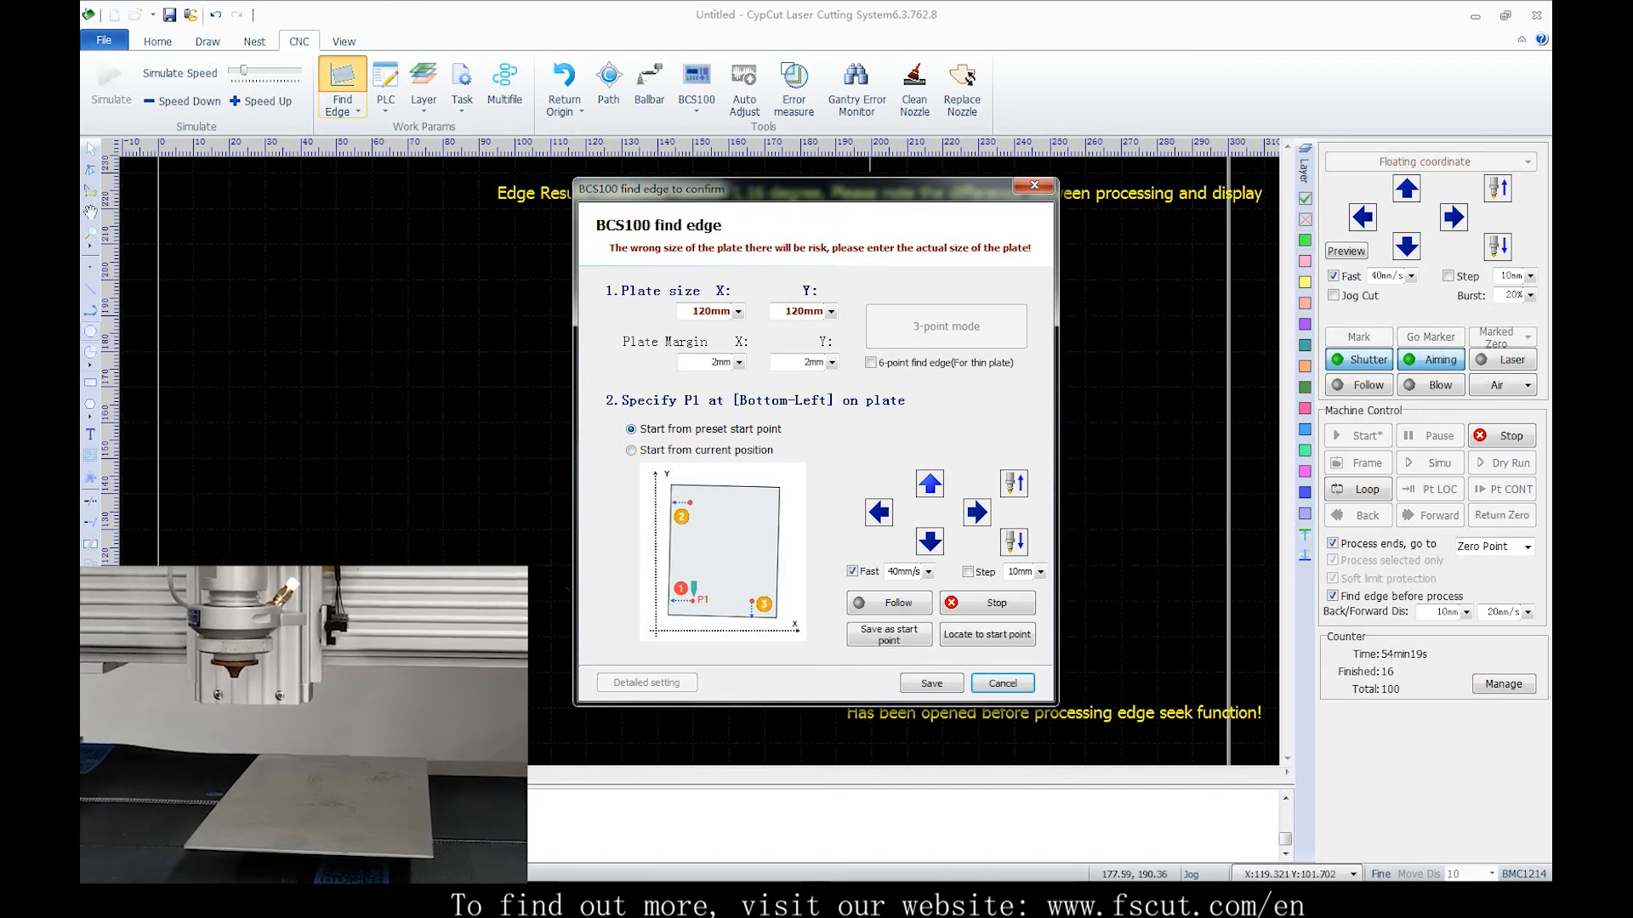
{"action": "left_click", "coordinate": [978, 513]}
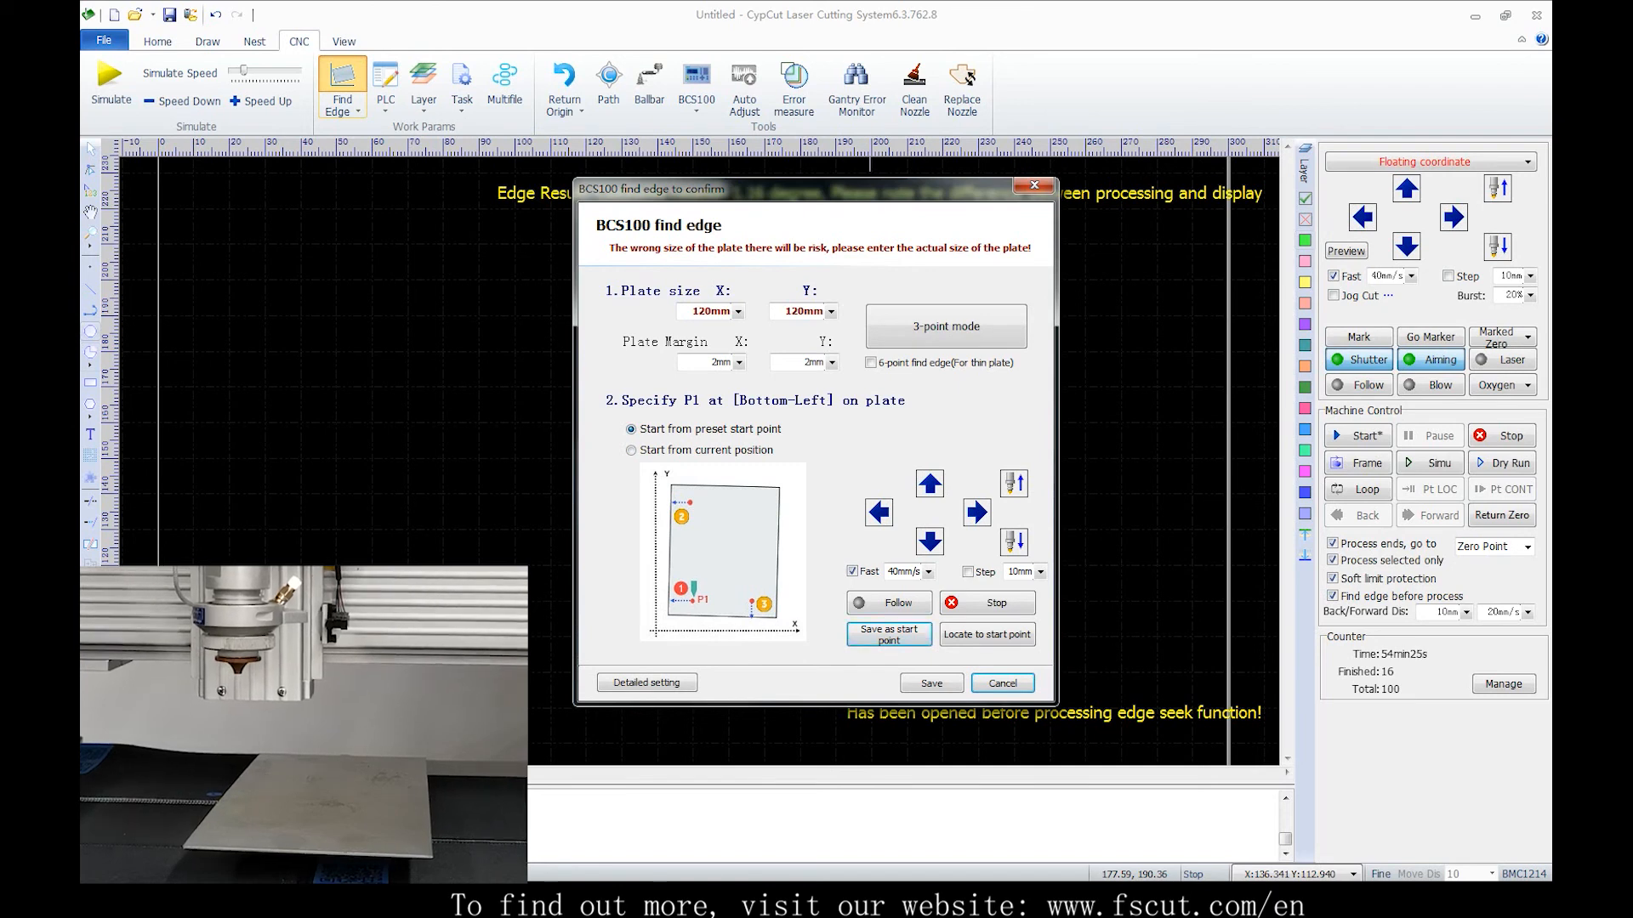
{"action": "left_click", "coordinate": [930, 483]}
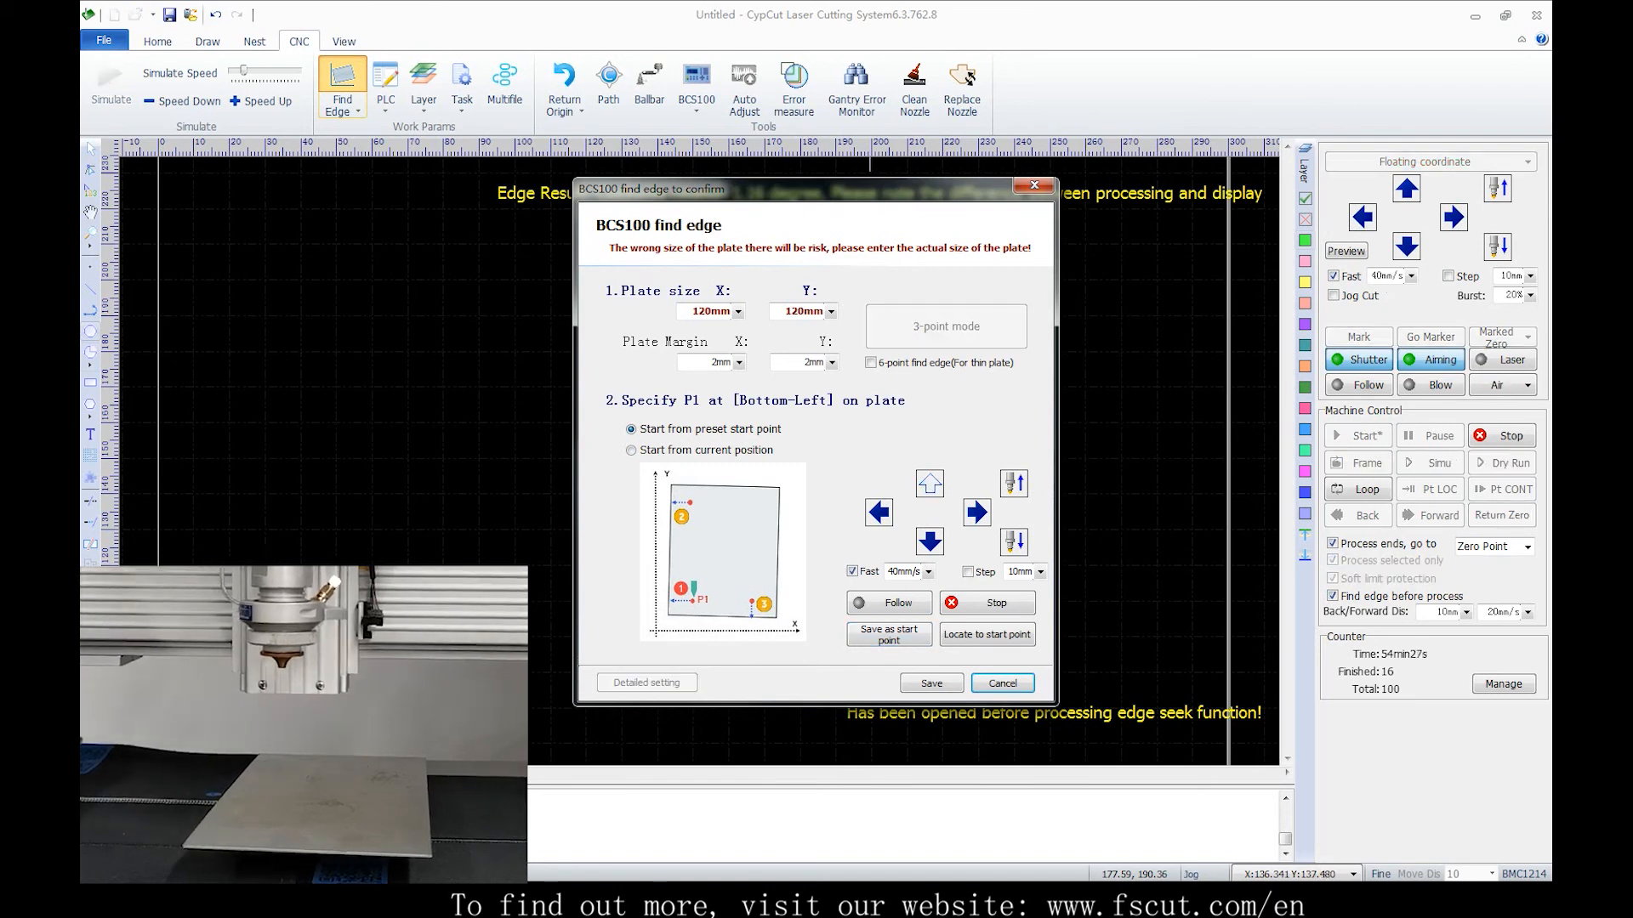
{"action": "left_click", "coordinate": [976, 512]}
{"action": "left_click", "coordinate": [929, 483]}
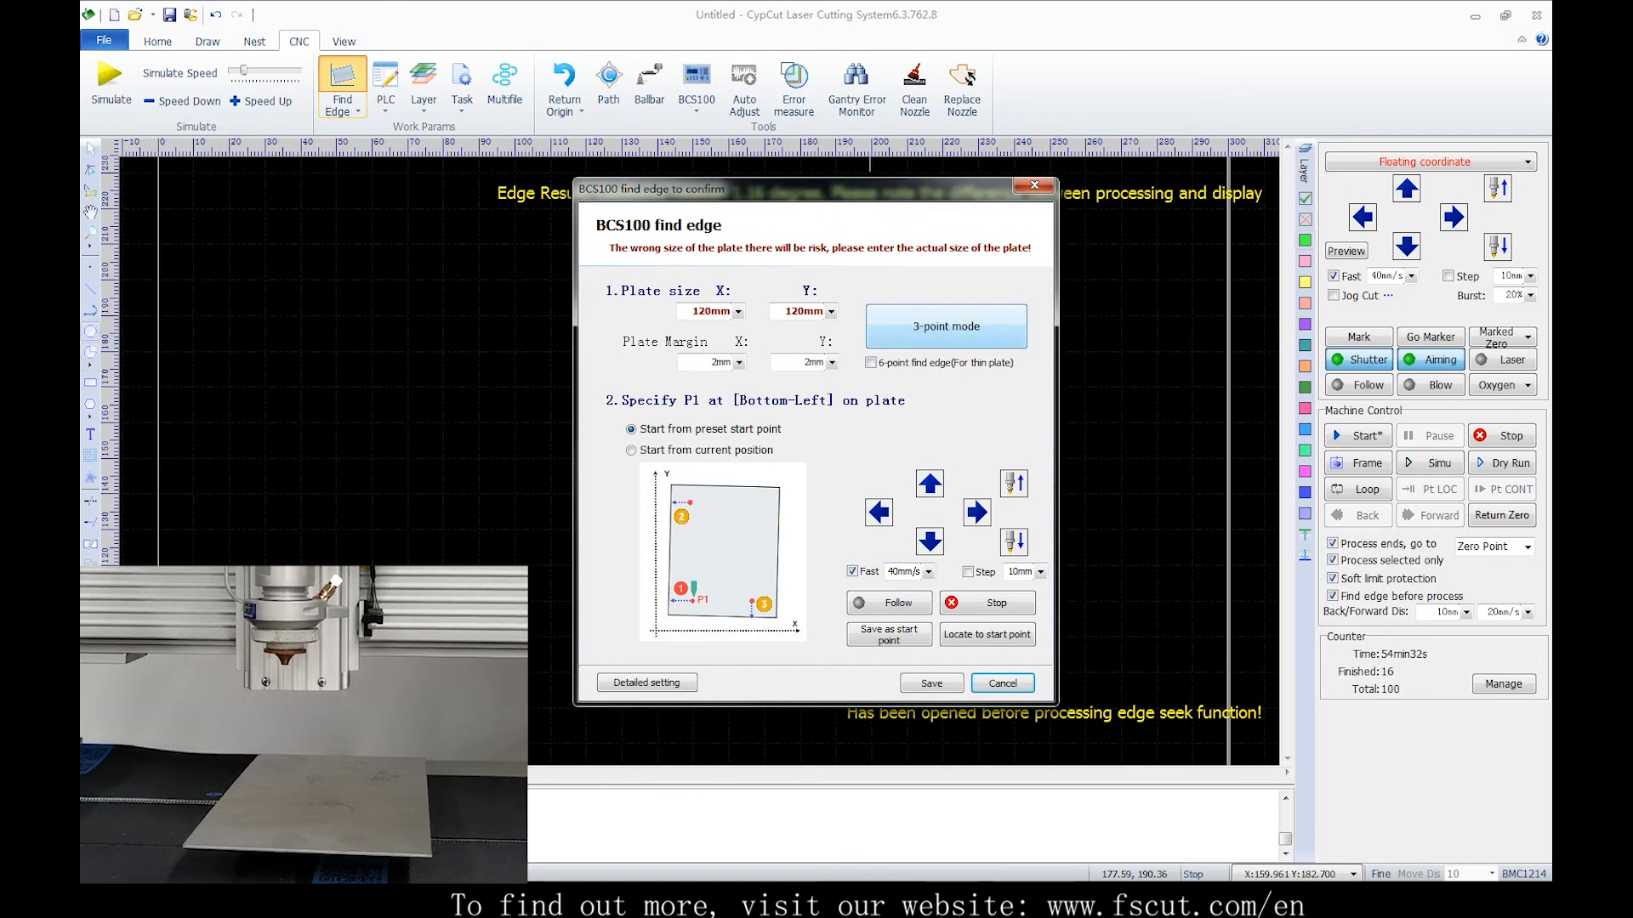
{"action": "left_click", "coordinate": [946, 327]}
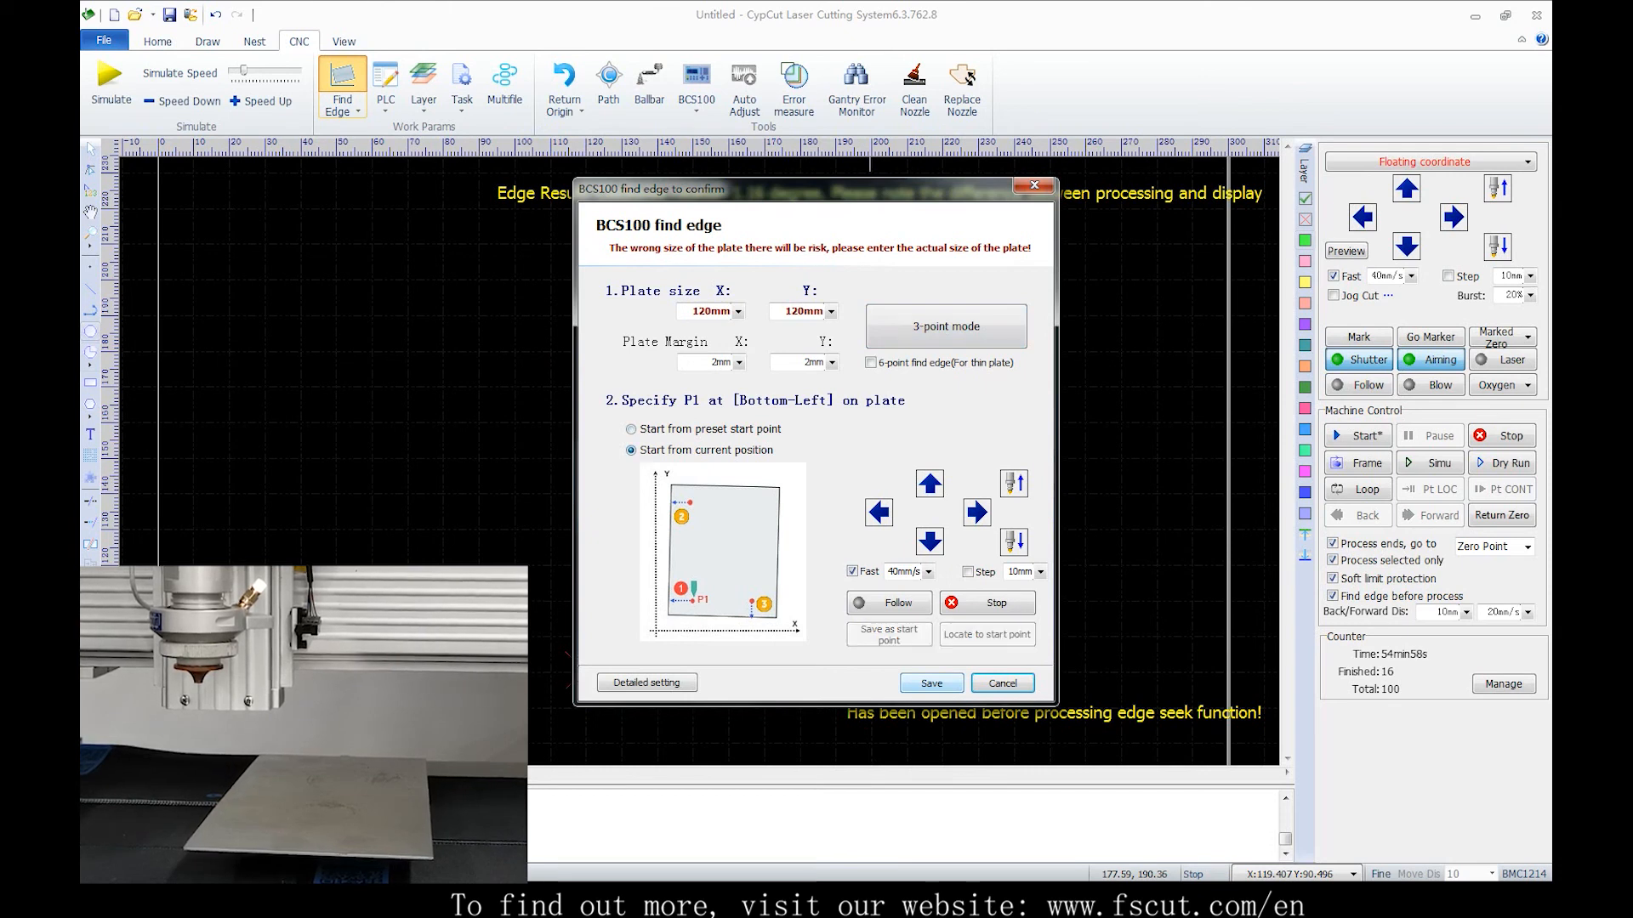
Save the edge-find settings and jog the head right and up onto the plate
{"action": "left_click", "coordinate": [932, 683]}
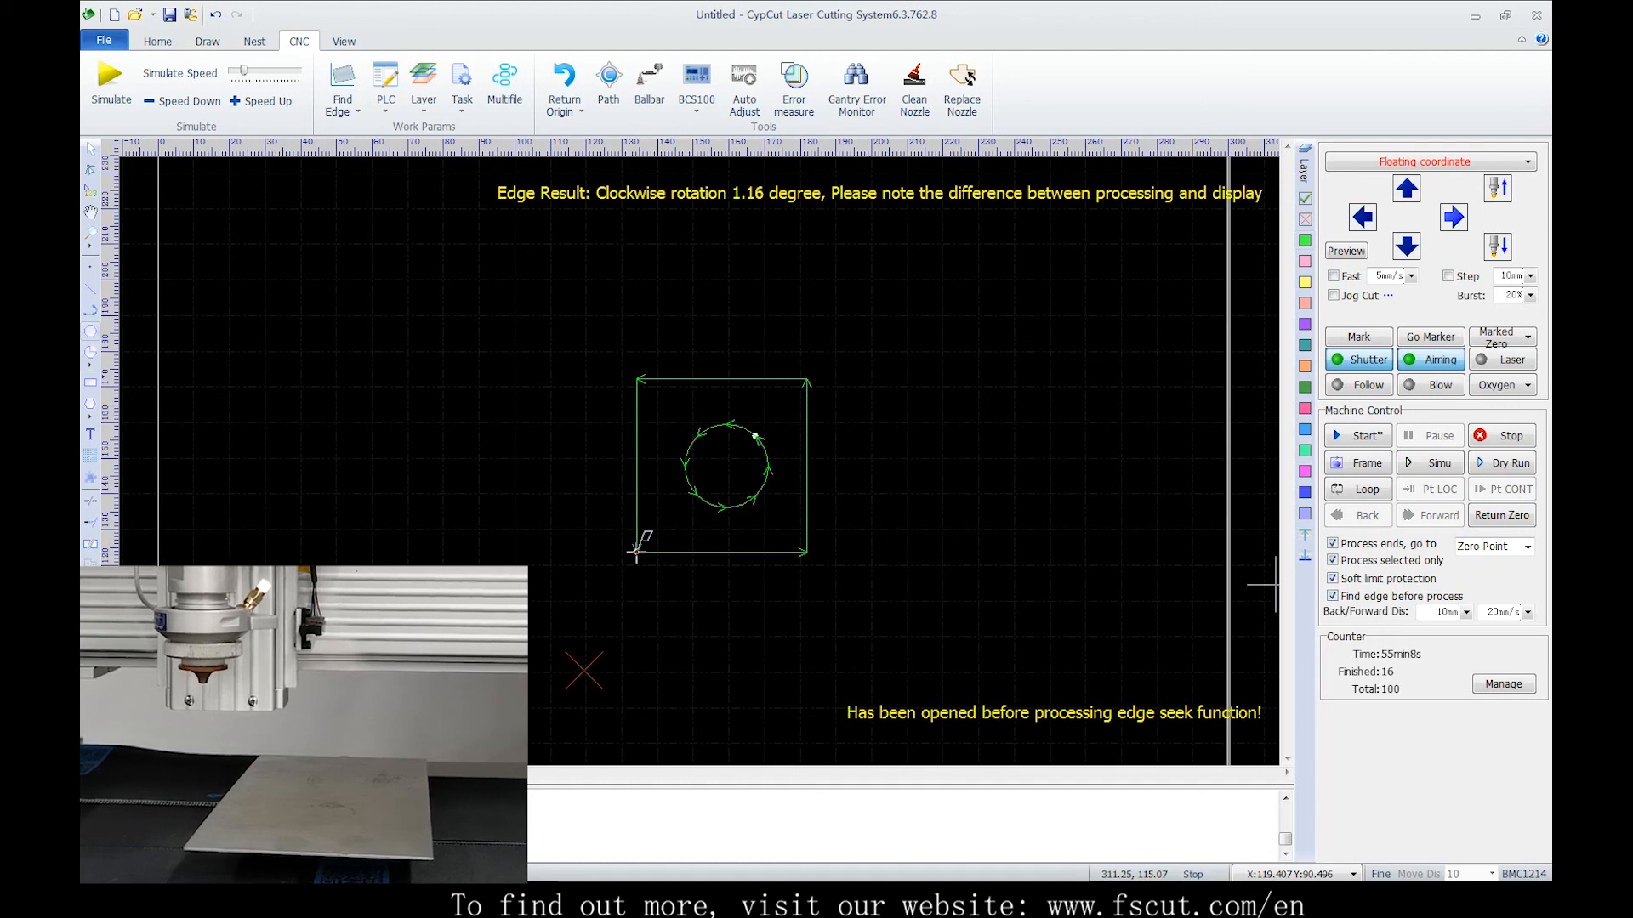
{"action": "key", "text": "Right"}
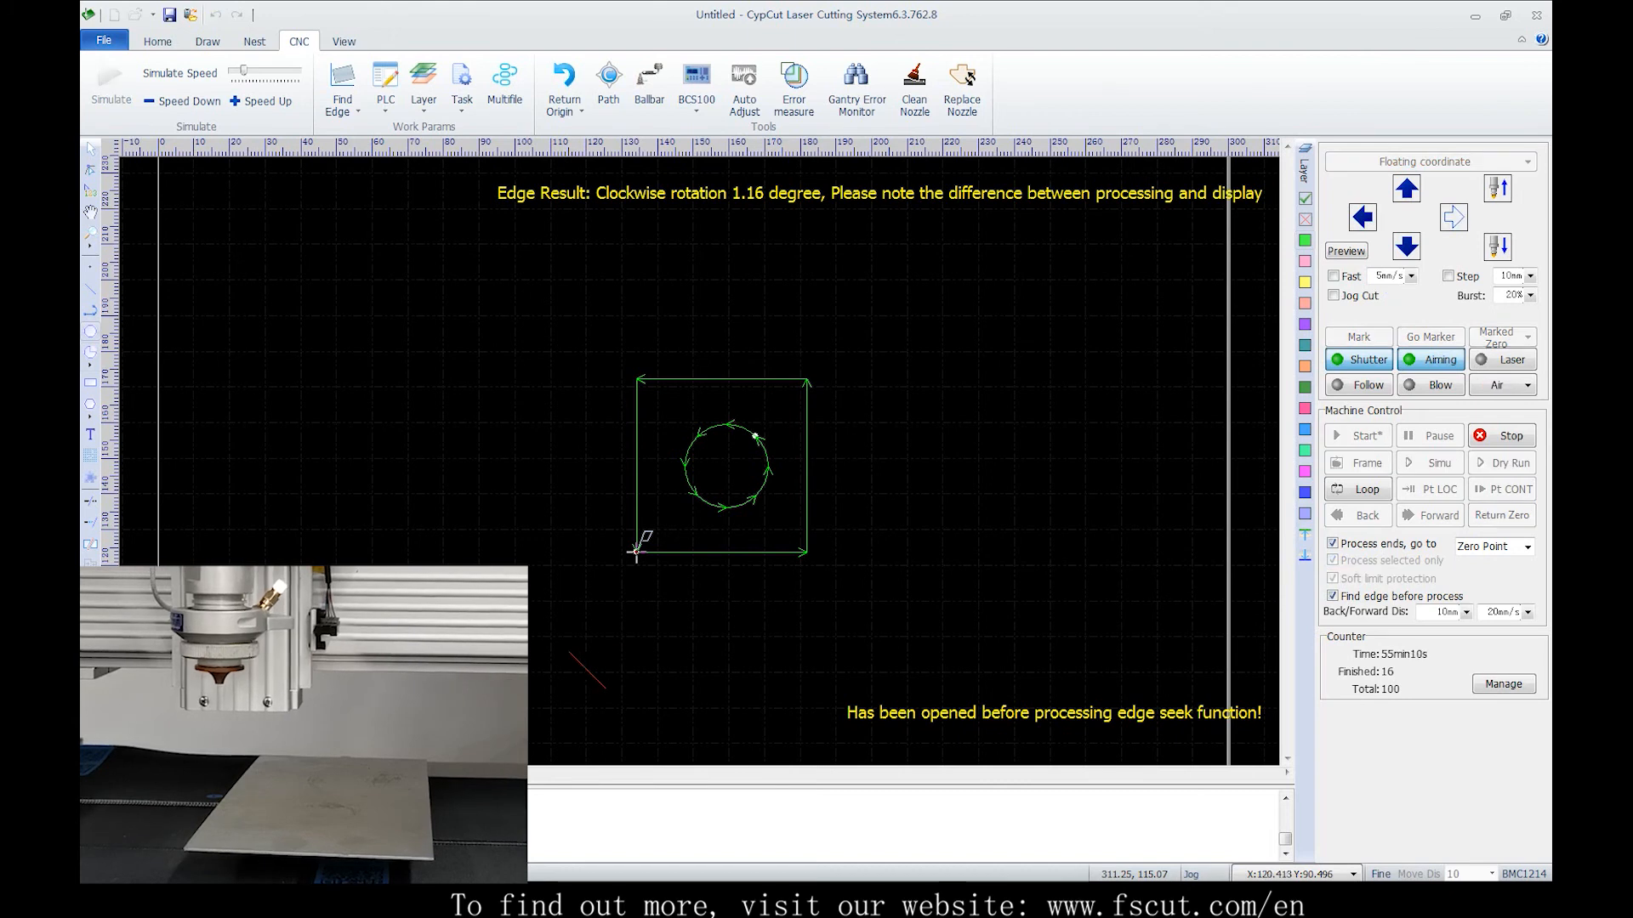
{"action": "key", "text": "Right"}
{"action": "key", "text": "Up"}
{"action": "key", "text": "Right"}
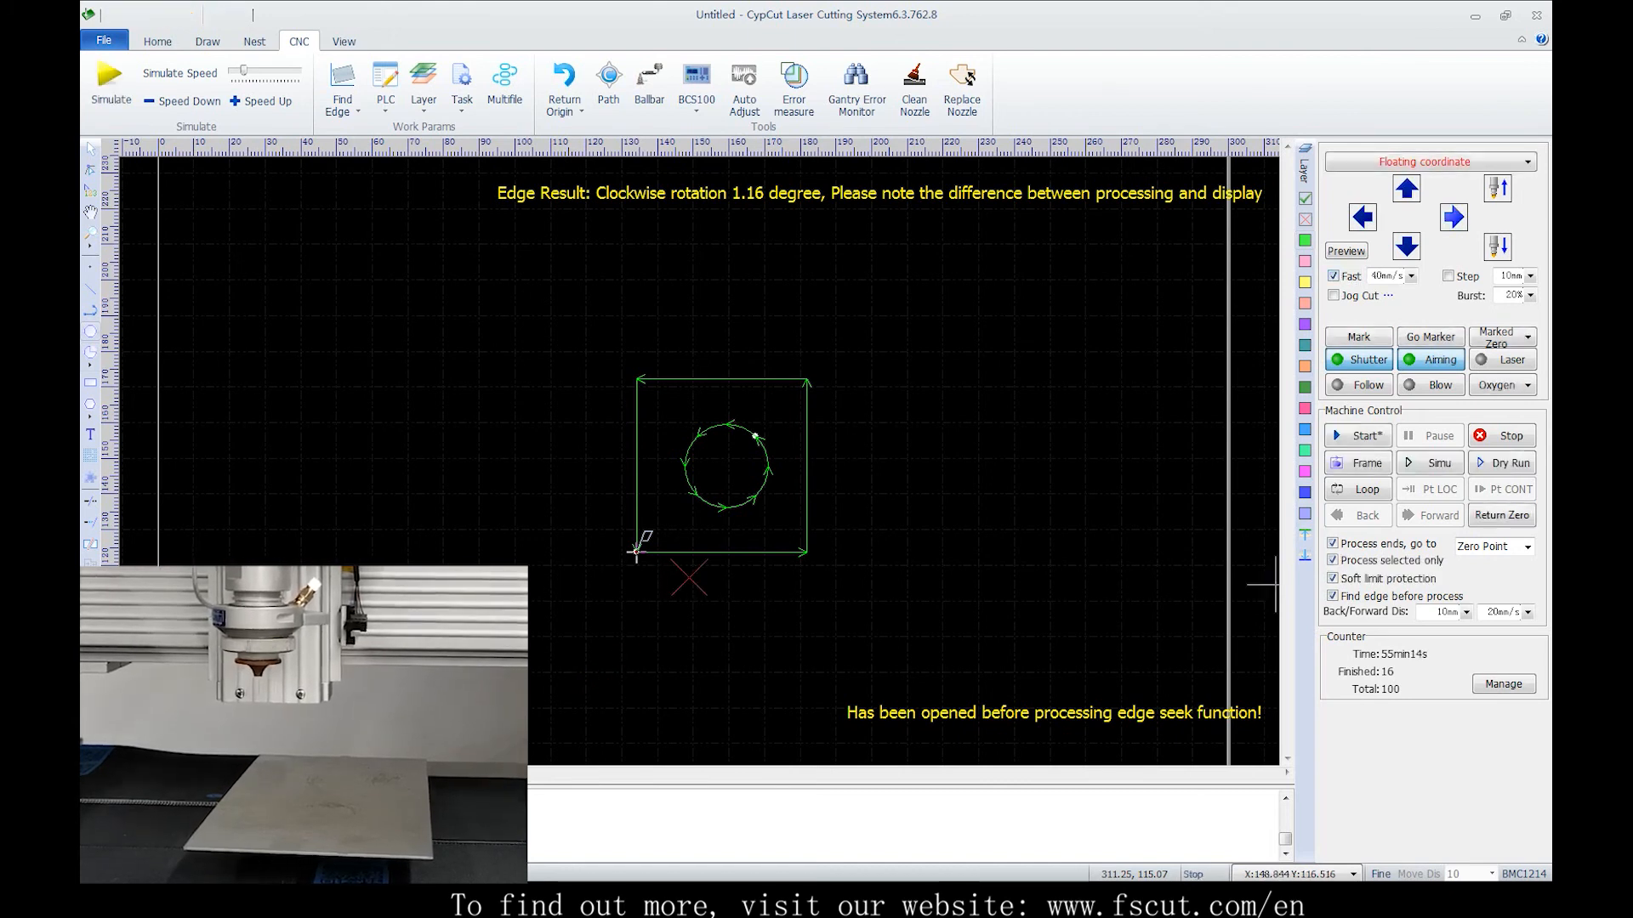
{"action": "key", "text": "Up"}
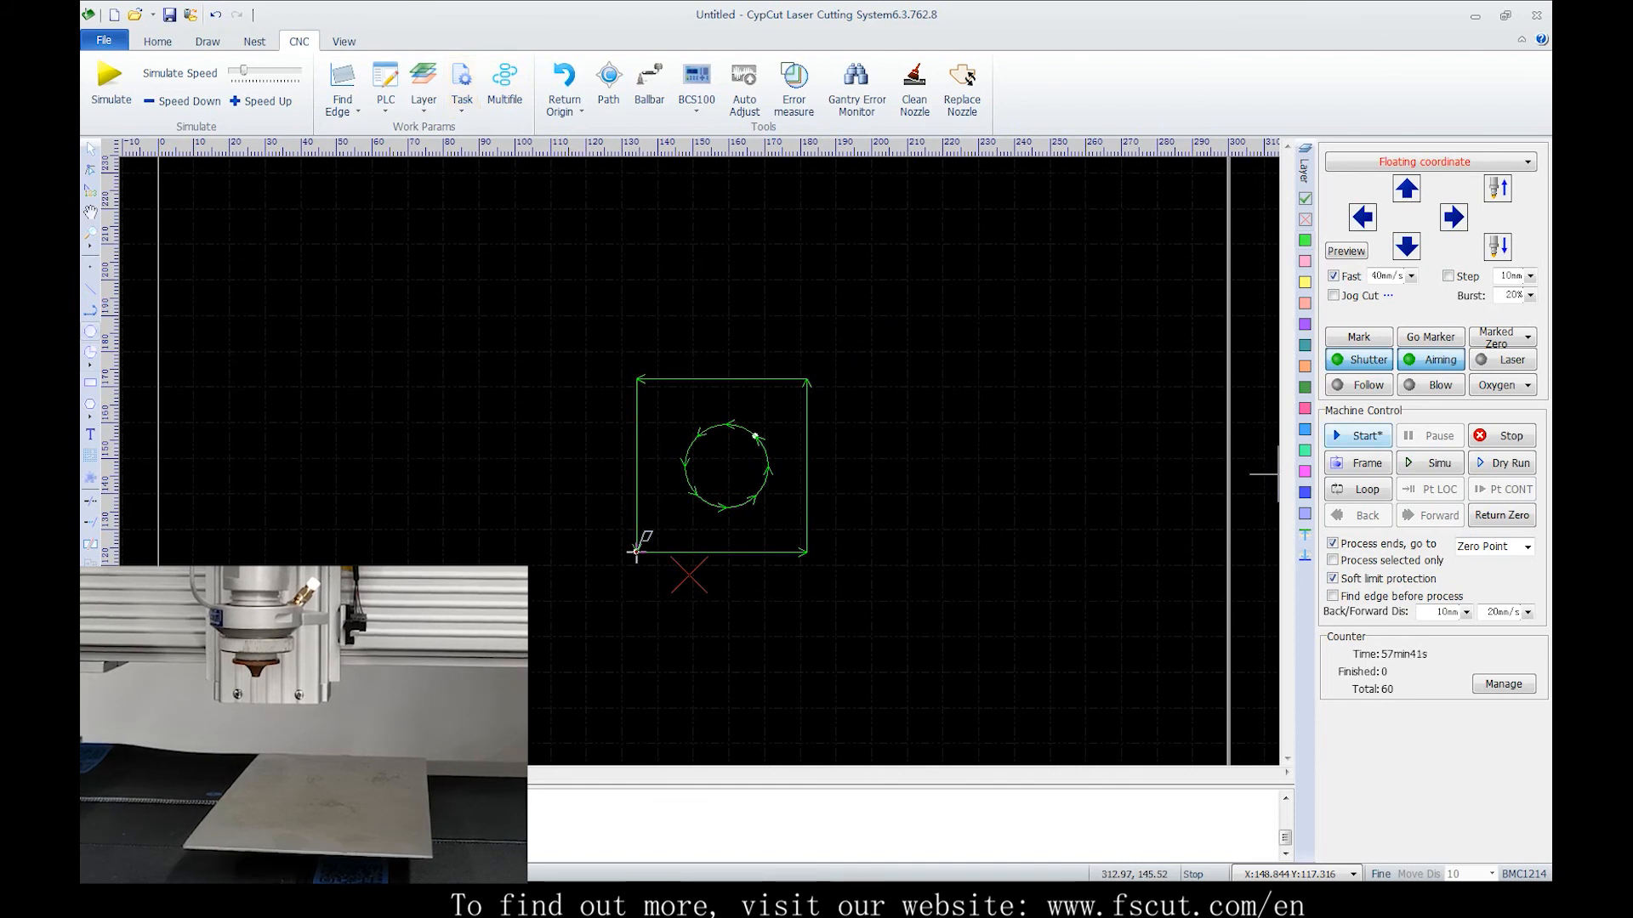
Start cutting the circle with edge finding and stop the process partway
{"action": "left_click", "coordinate": [1358, 436]}
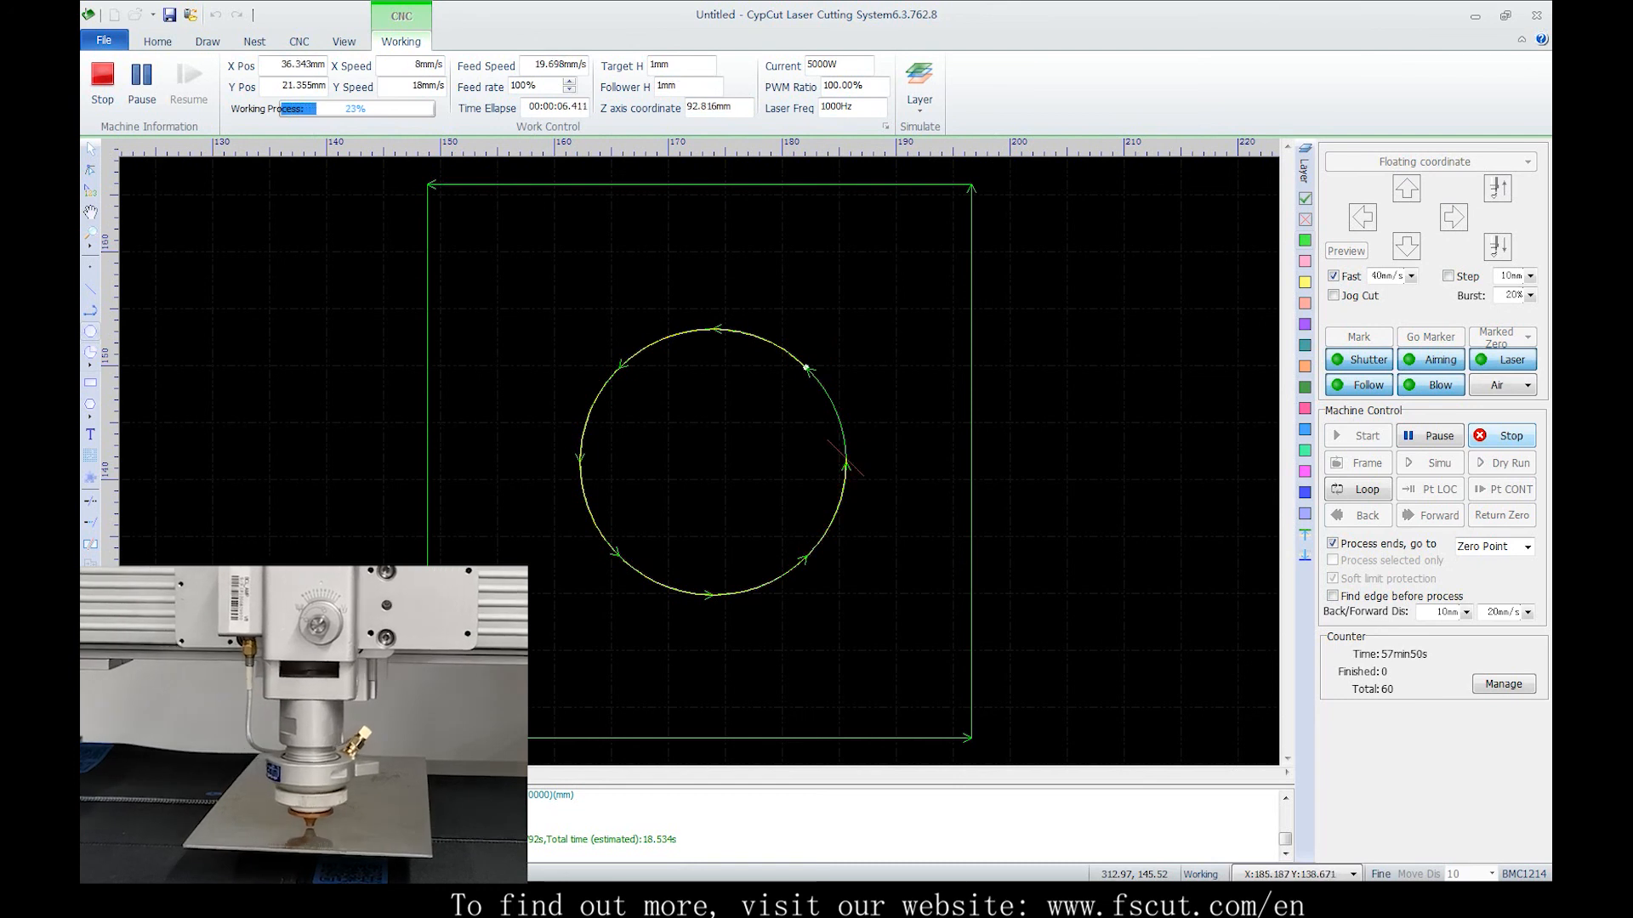
{"action": "left_click", "coordinate": [1501, 437]}
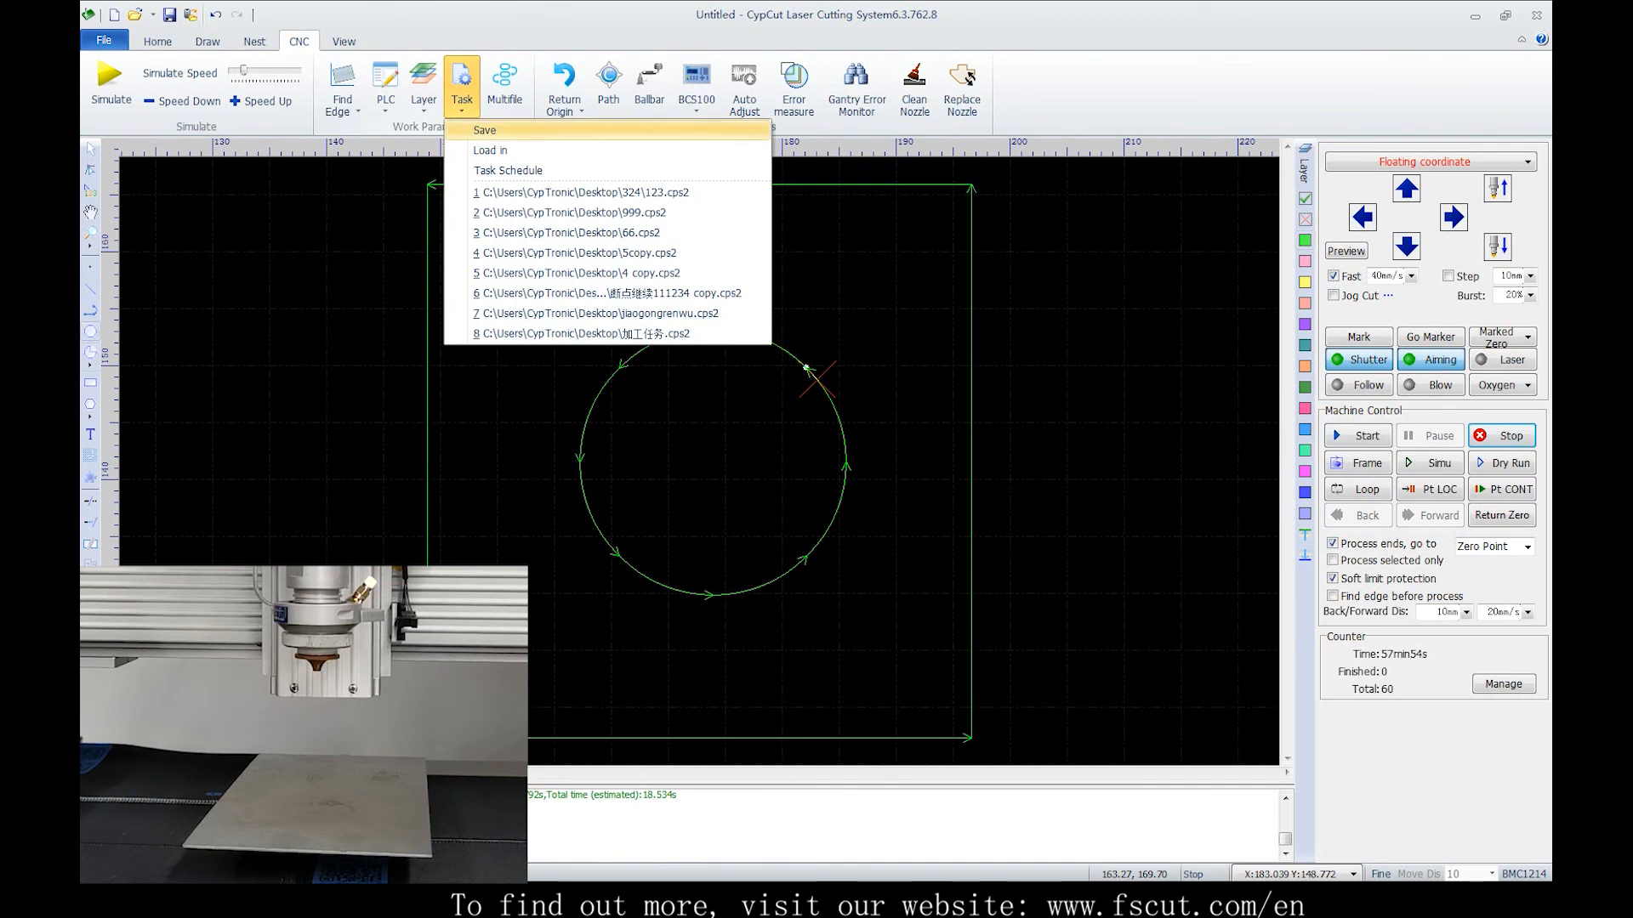
Save the current cutting task as 66
{"action": "left_click", "coordinate": [484, 130]}
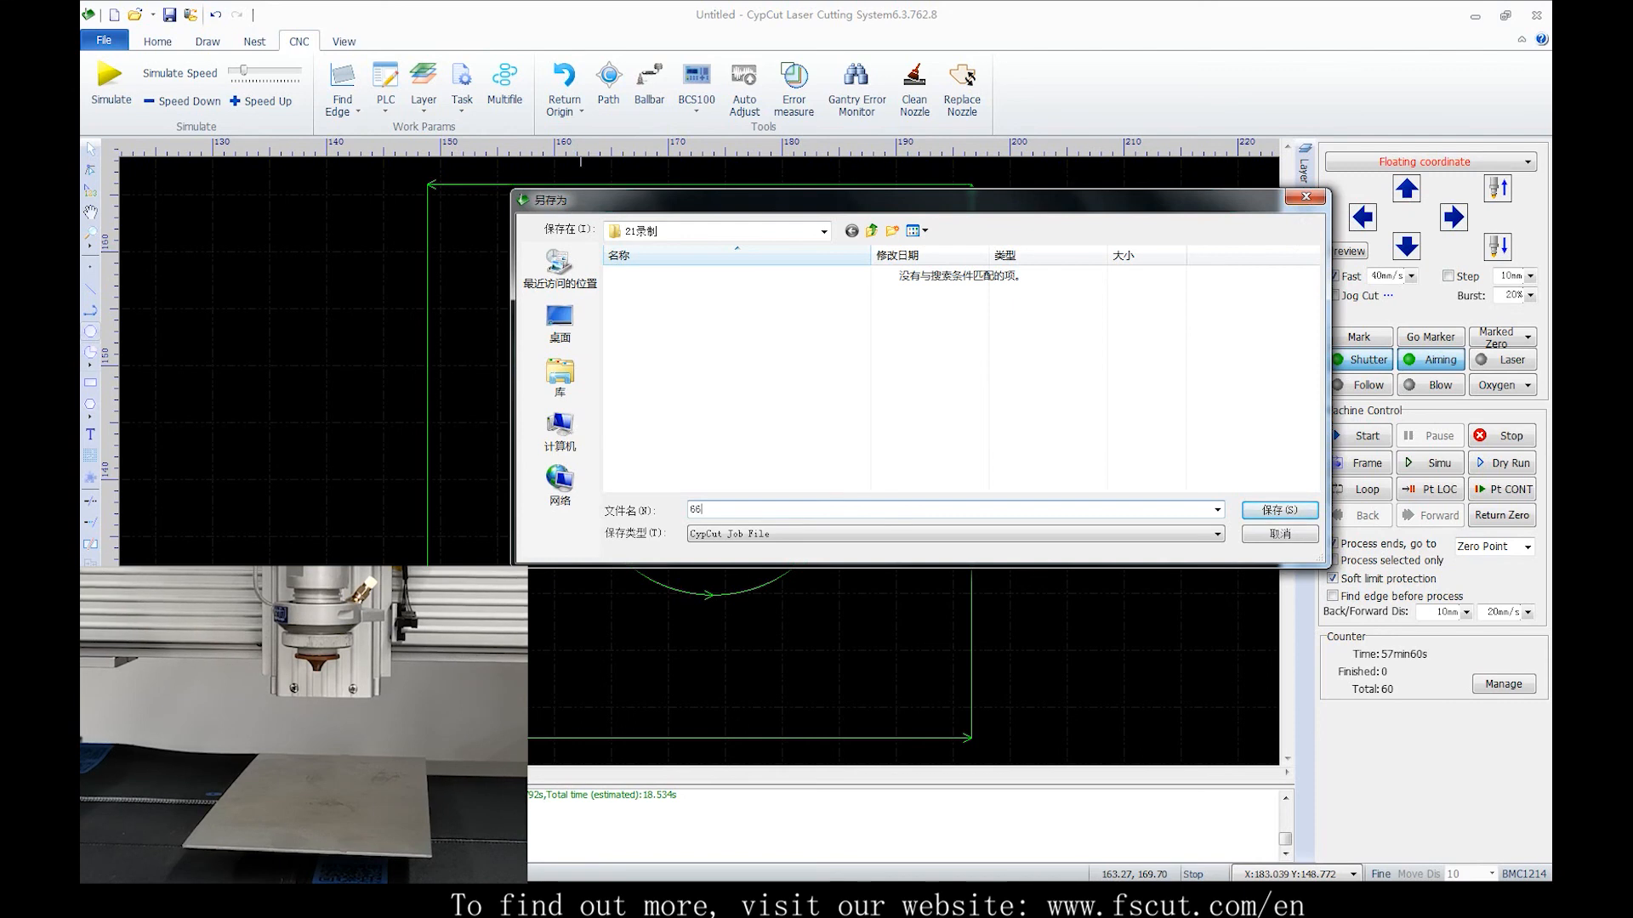
{"action": "key", "text": "Return"}
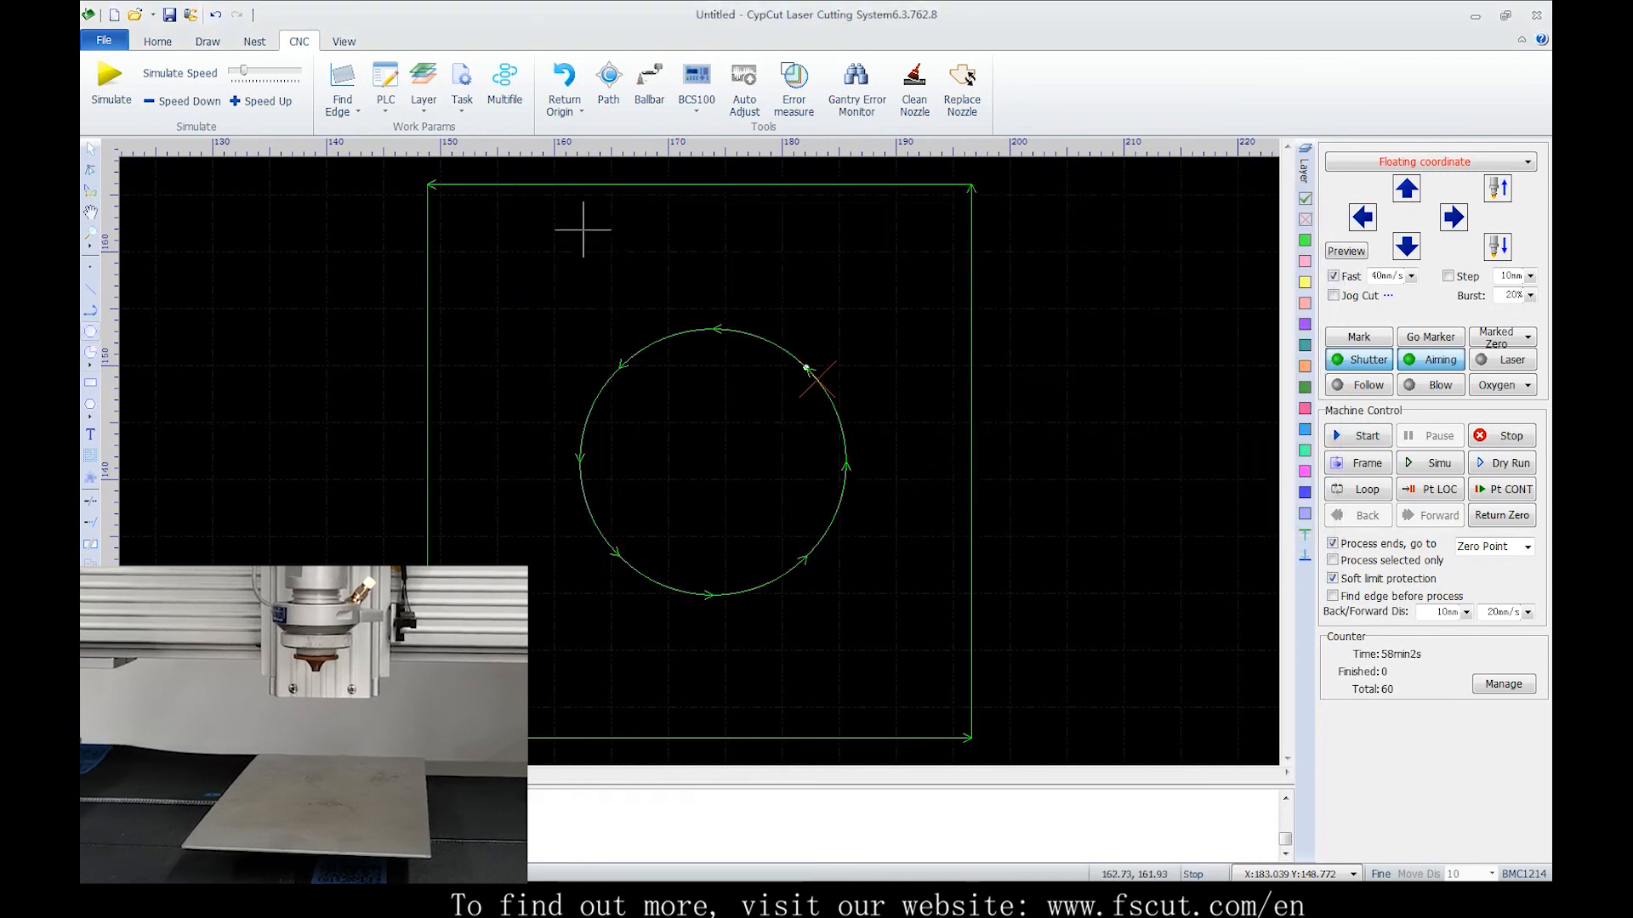
Open the file 任务加急演示.lxds
{"action": "left_click", "coordinate": [135, 14]}
{"action": "left_click", "coordinate": [815, 474]}
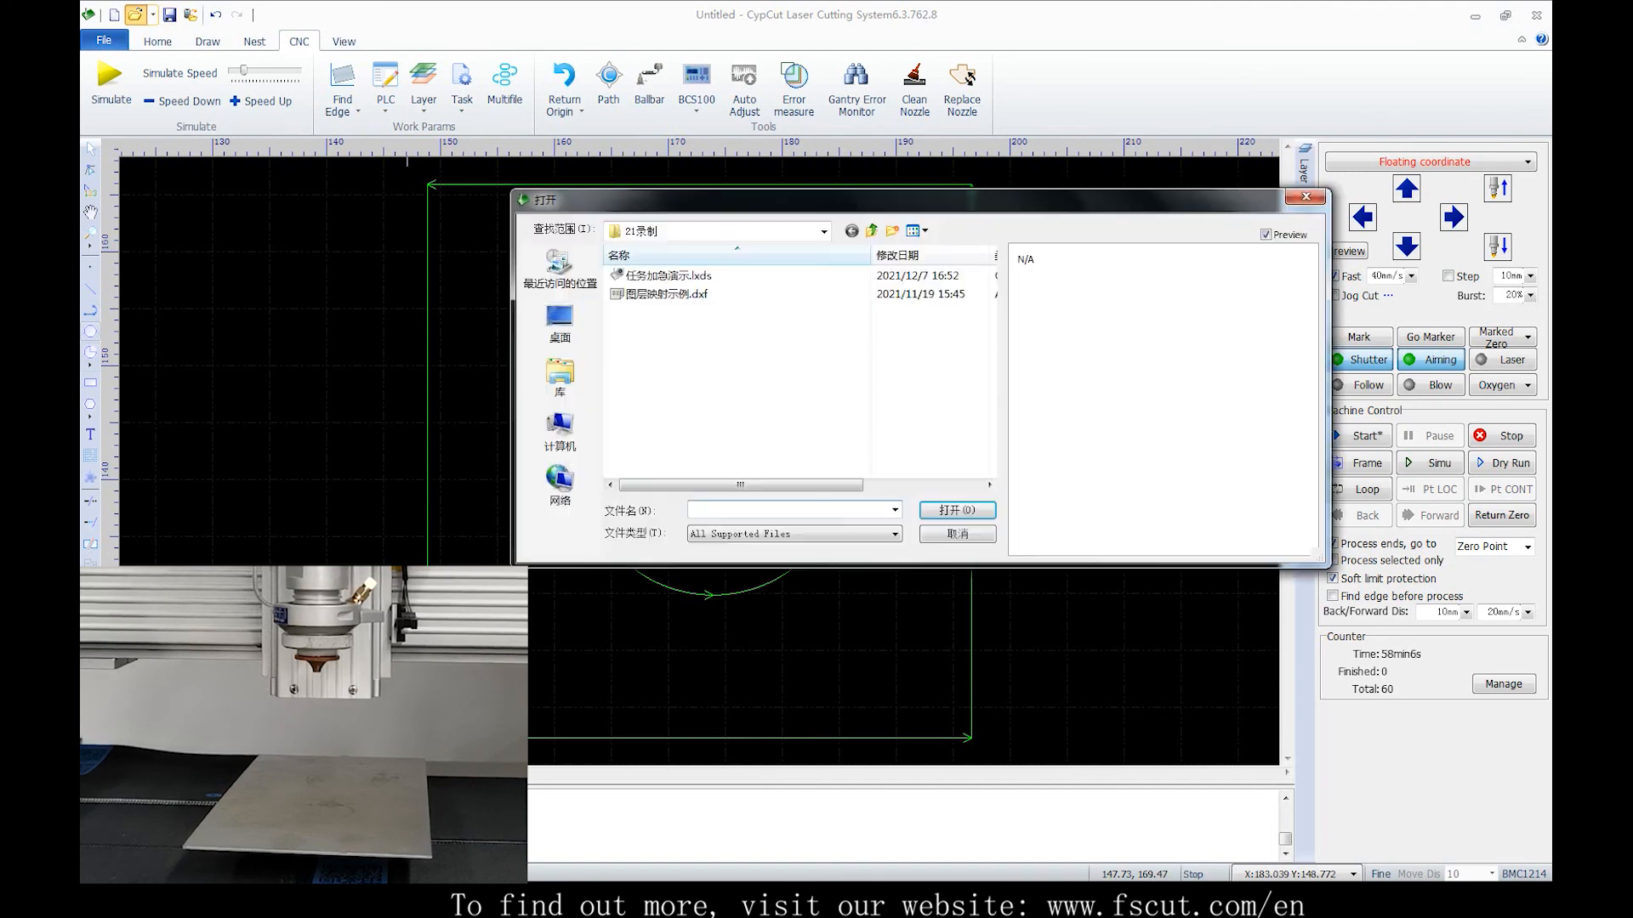
{"action": "left_click", "coordinate": [668, 275]}
{"action": "double_click", "coordinate": [729, 274]}
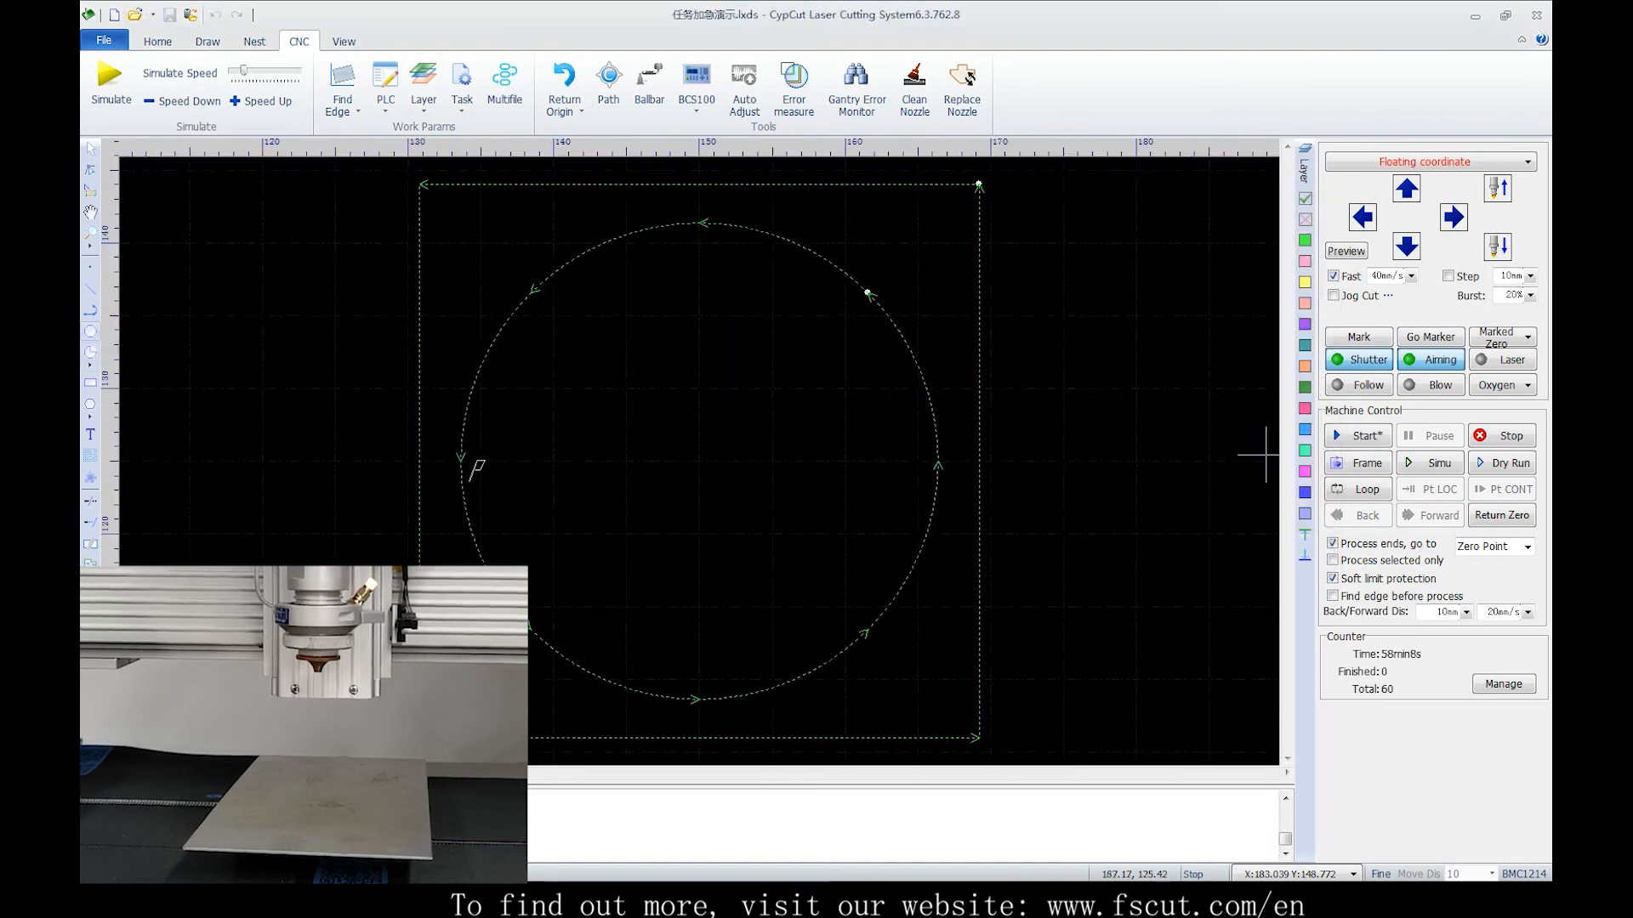
Jog the head up and left and attempt to start processing the opened task
{"action": "key", "text": "Up"}
{"action": "scroll", "coordinate": [1266, 455], "scroll_direction": "down", "scroll_amount": 4}
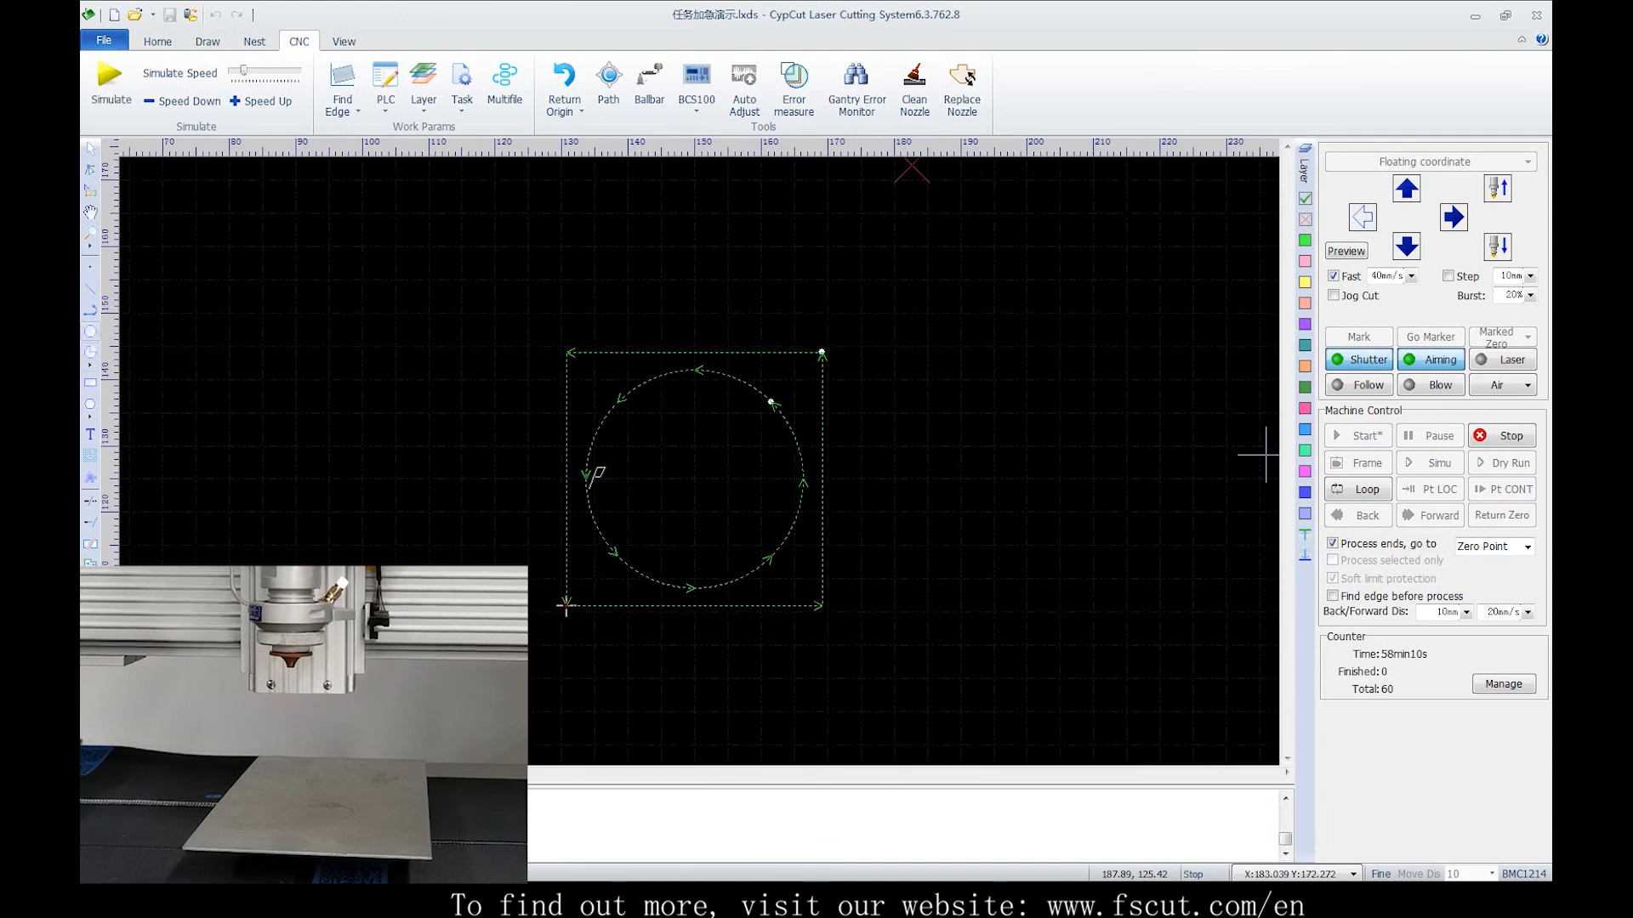
{"action": "key", "text": "Left"}
{"action": "key", "text": "Up"}
{"action": "scroll", "coordinate": [1258, 453], "scroll_direction": "down", "scroll_amount": 2}
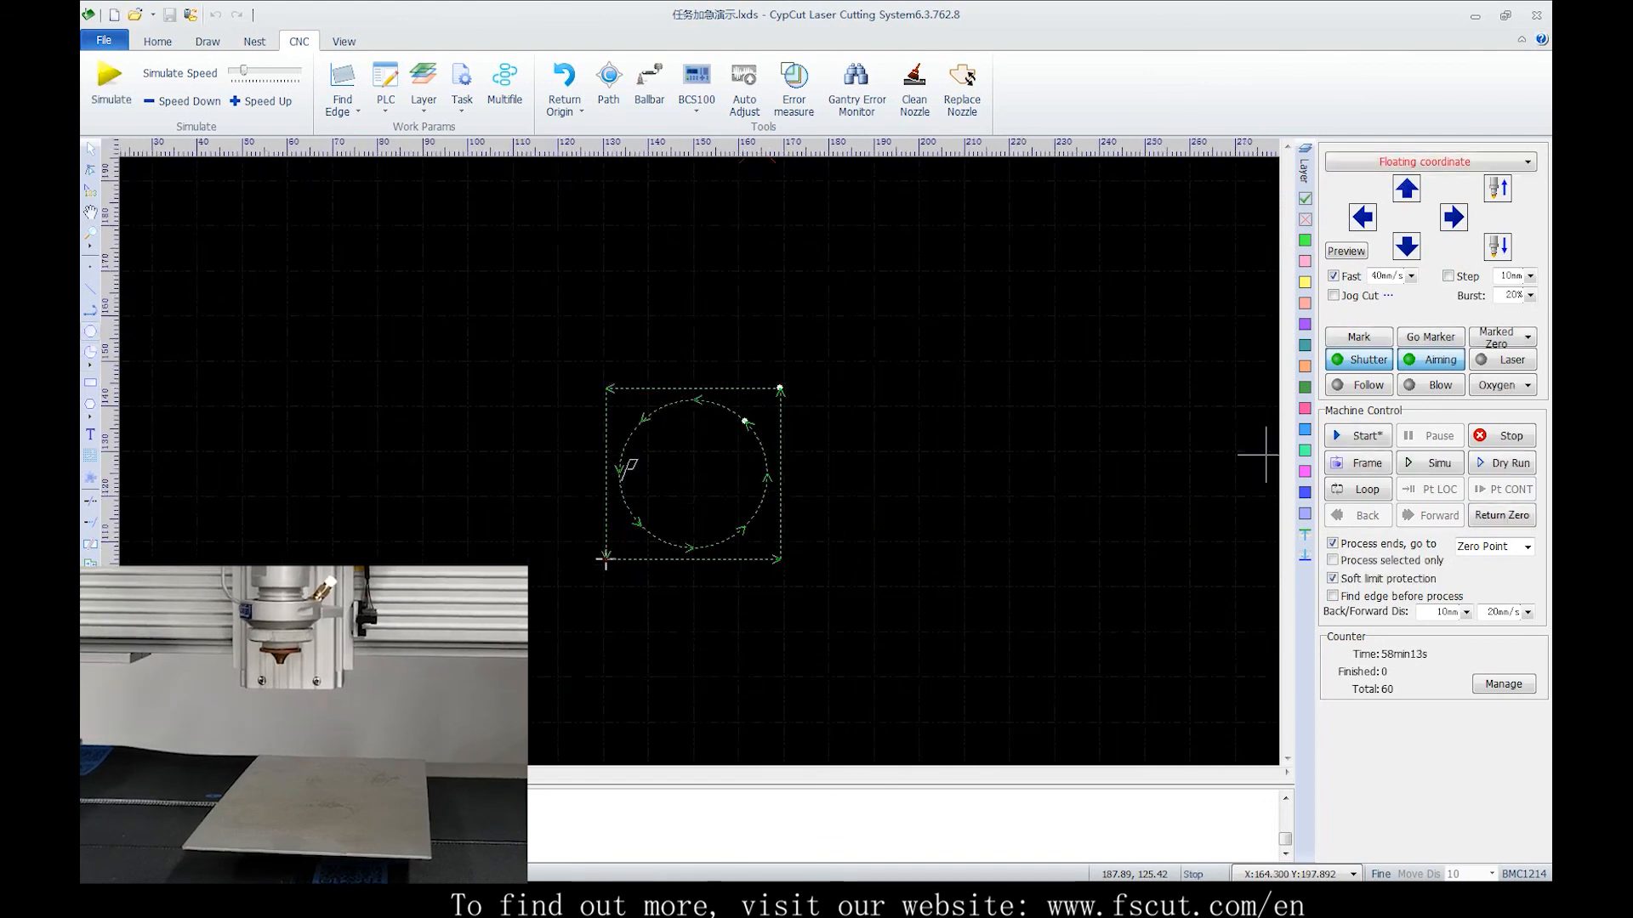
{"action": "scroll", "coordinate": [1266, 455], "scroll_direction": "down", "scroll_amount": 2}
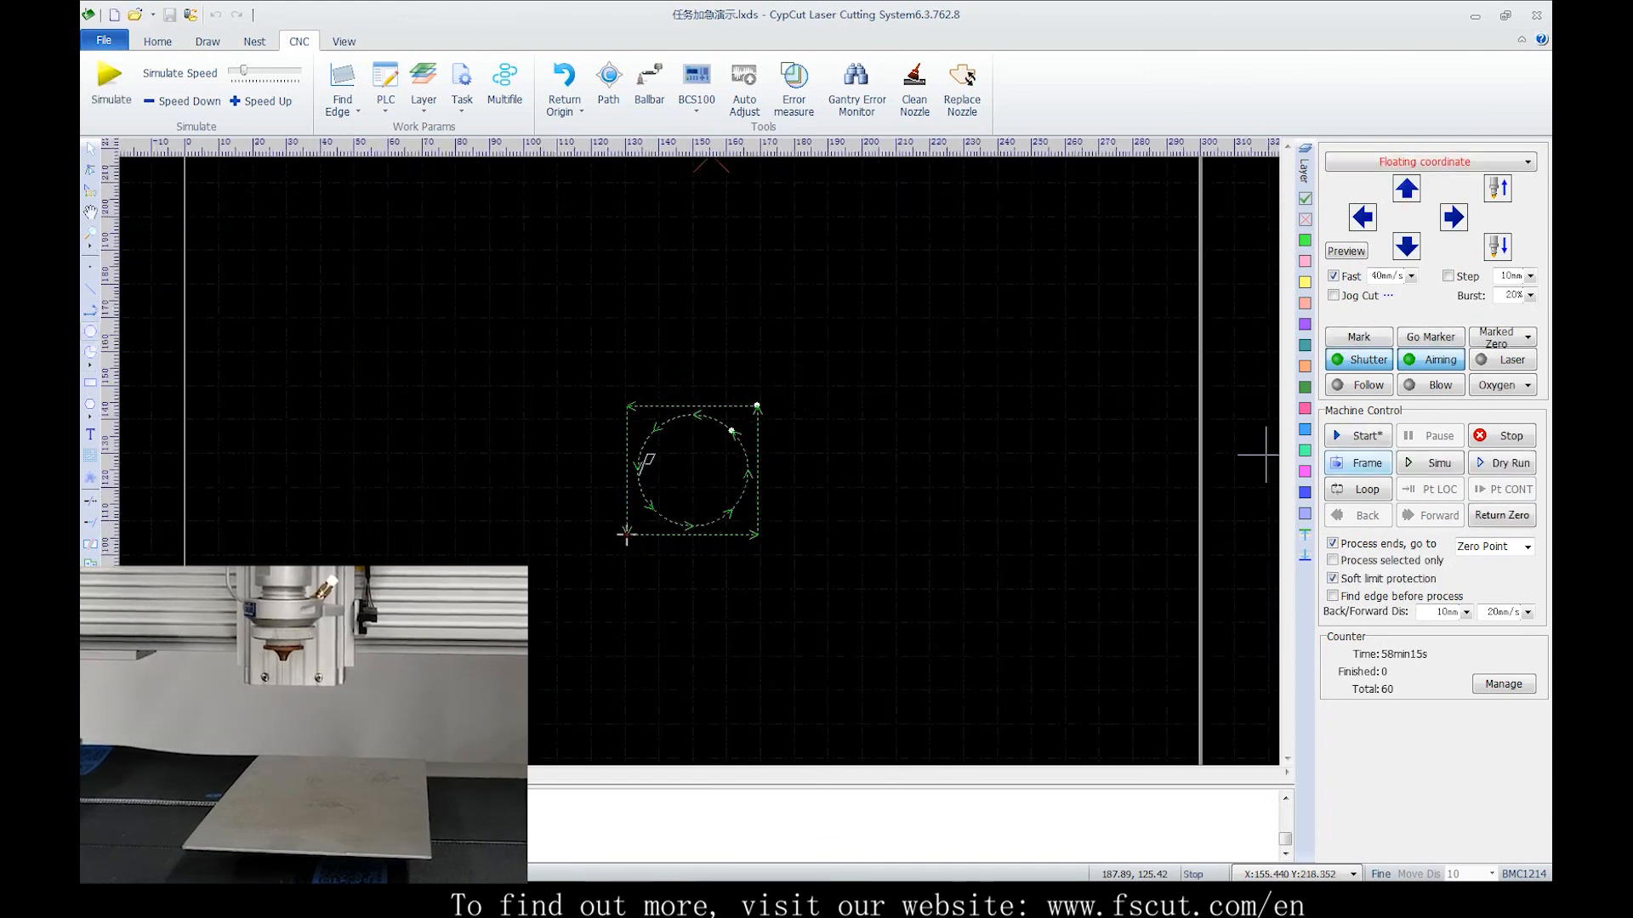
{"action": "key", "text": "F2"}
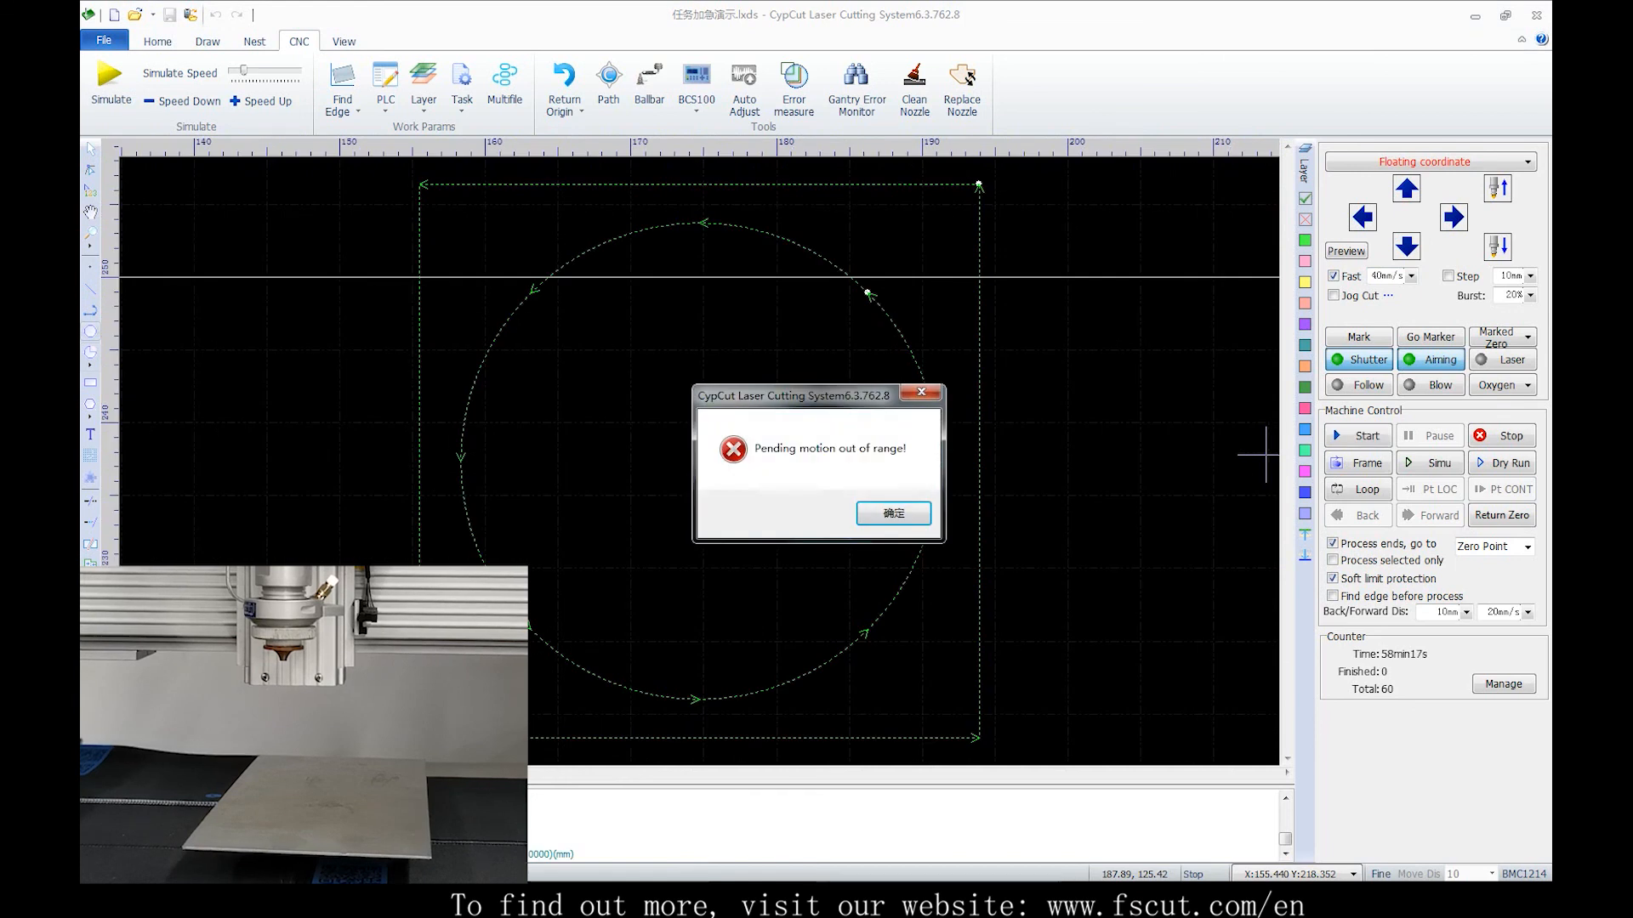
{"action": "key", "text": "Return"}
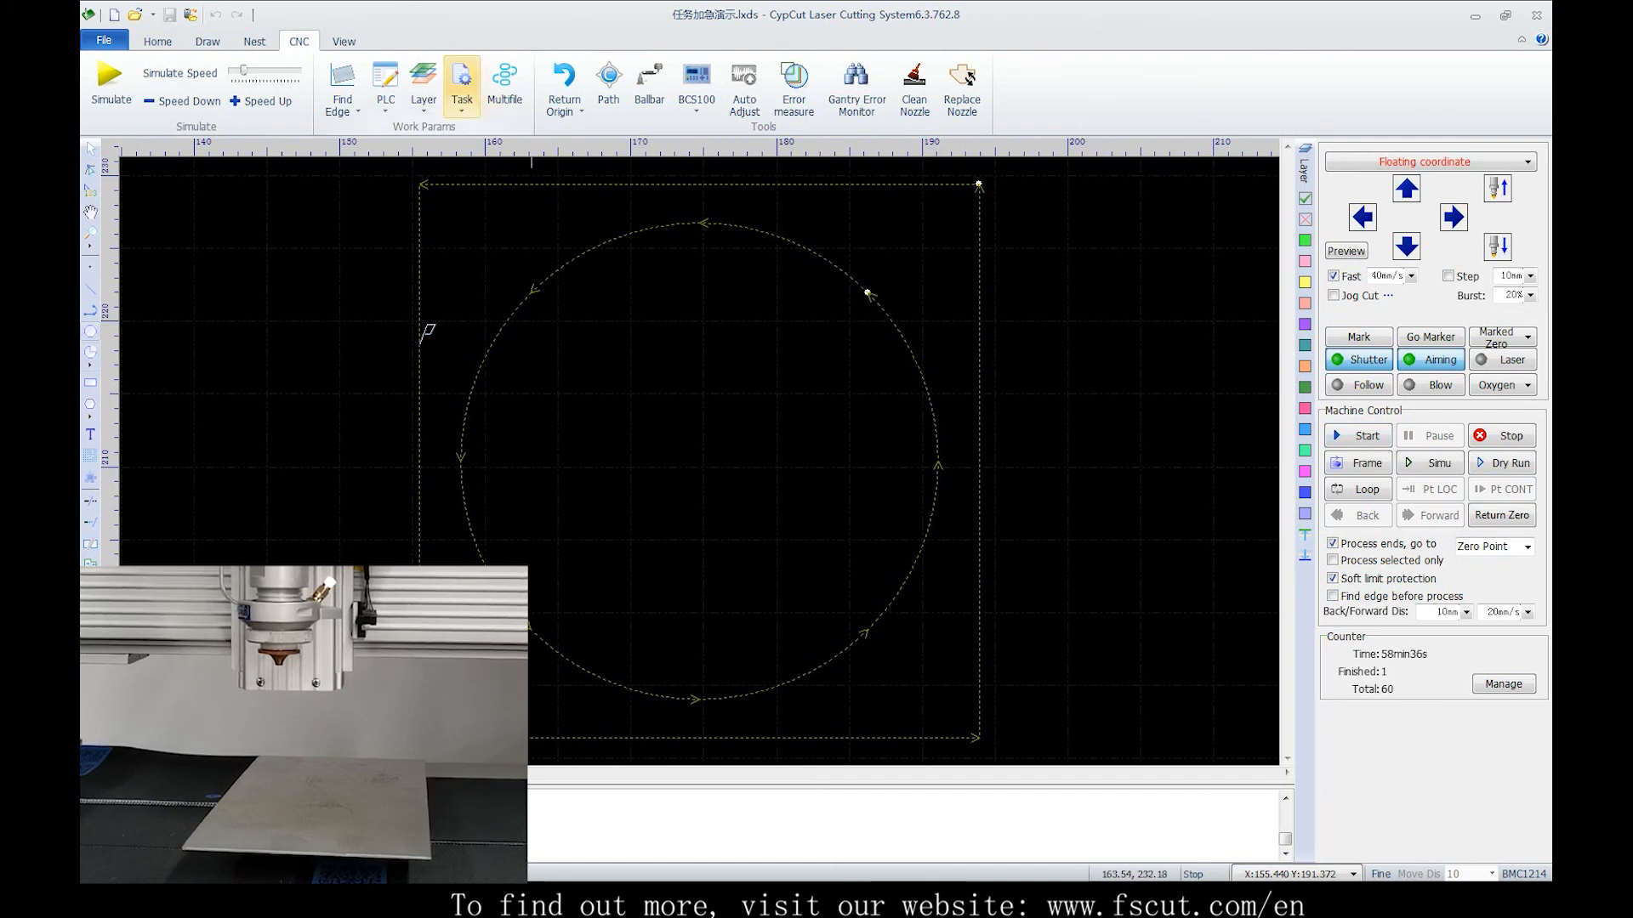
Load the saved task 66.cps2, locate its breakpoint and resume cutting from there
{"action": "left_click", "coordinate": [462, 85]}
{"action": "left_click", "coordinate": [476, 150]}
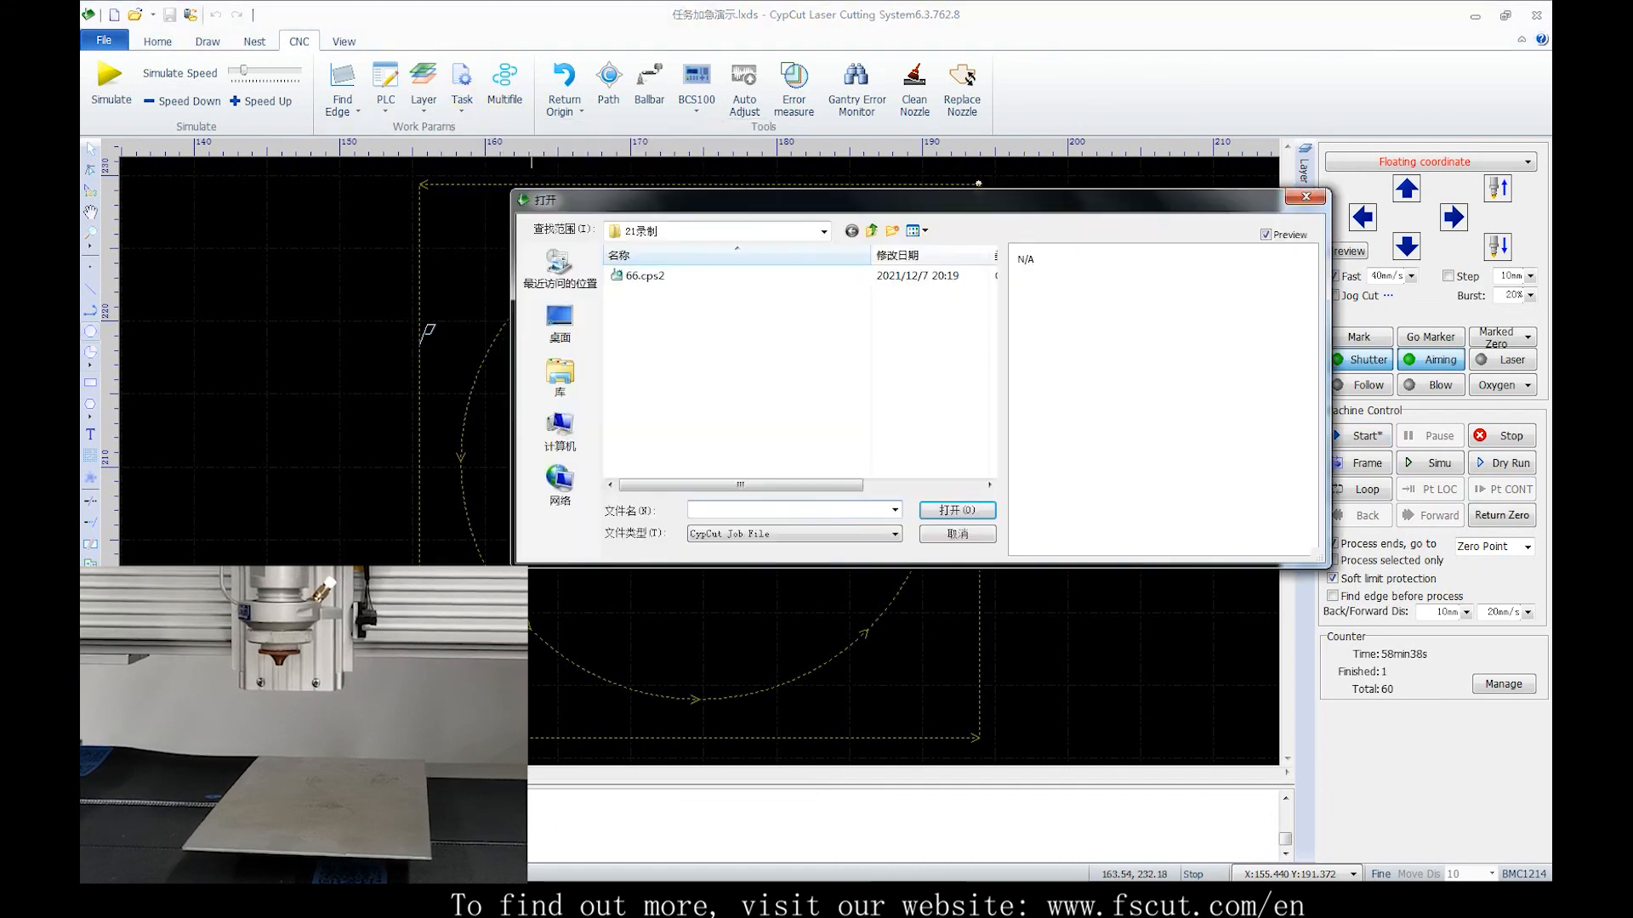
{"action": "left_click", "coordinate": [644, 275]}
{"action": "left_click", "coordinate": [957, 510]}
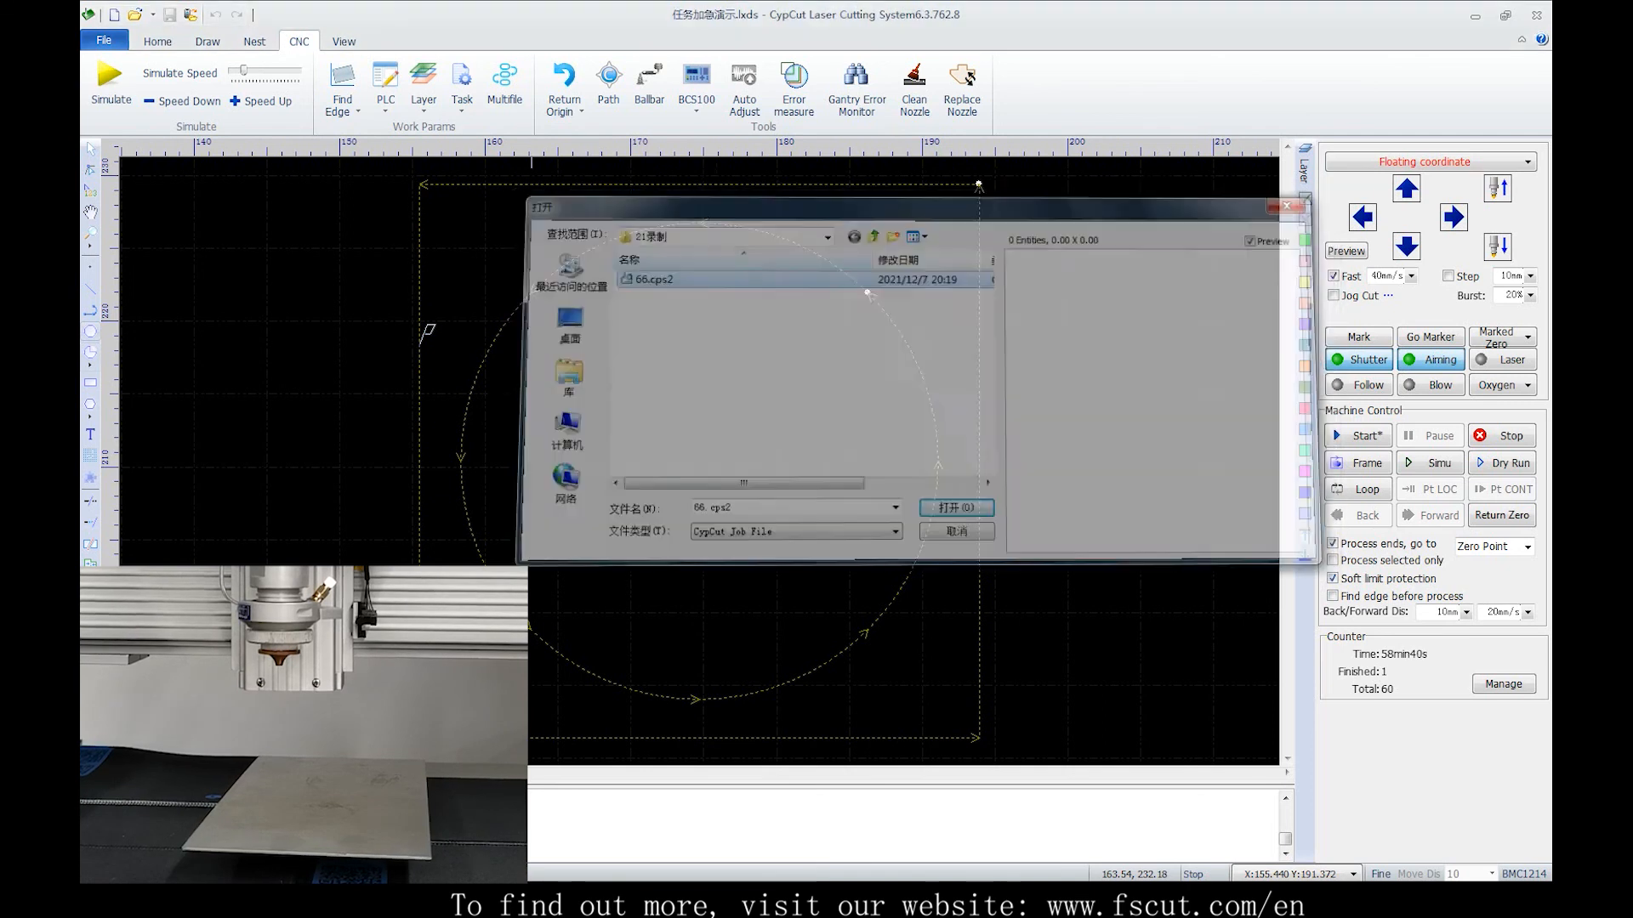
{"action": "left_click", "coordinate": [1430, 490]}
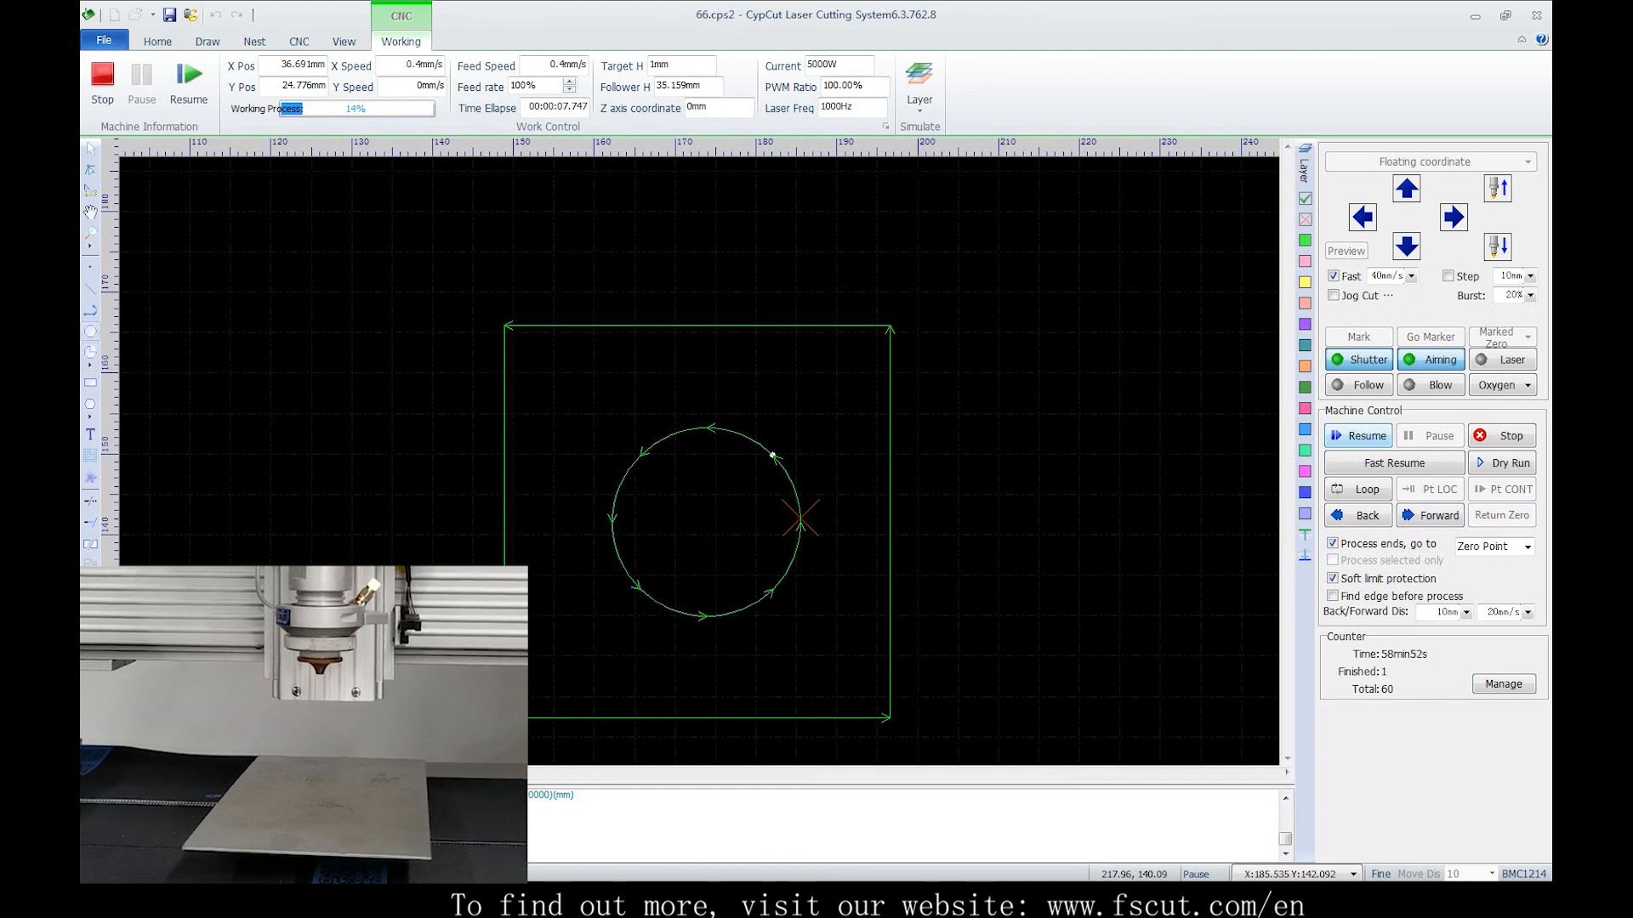
{"action": "left_click", "coordinate": [1358, 436]}
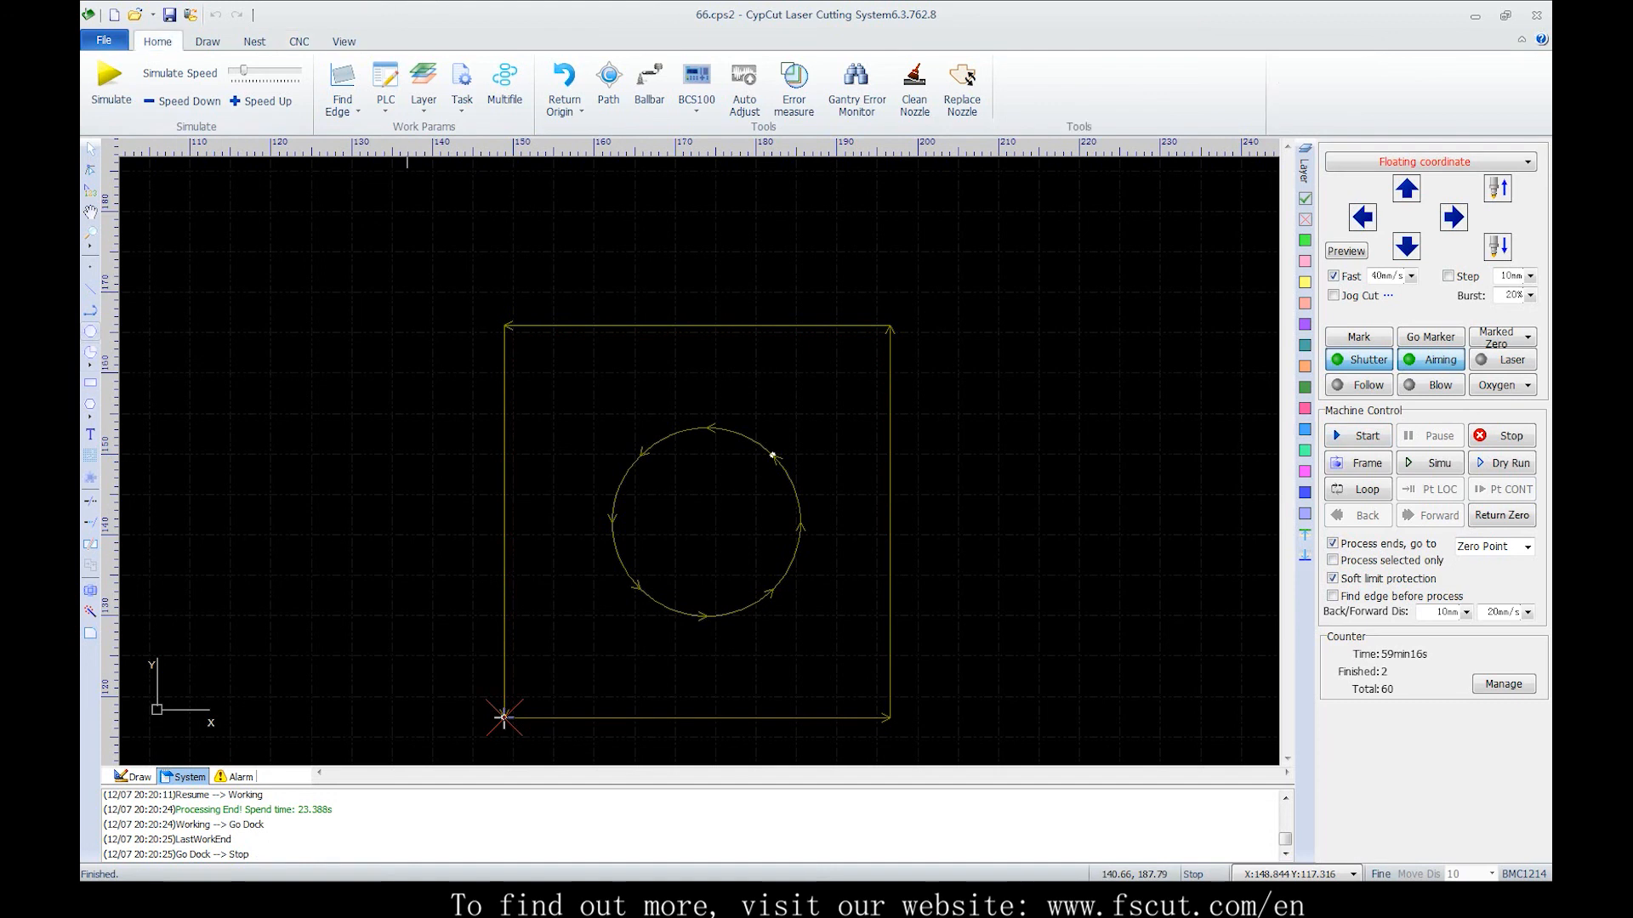
Open the drawing 图层映射示例.dxf
{"action": "left_click", "coordinate": [157, 41]}
{"action": "left_click", "coordinate": [1290, 90]}
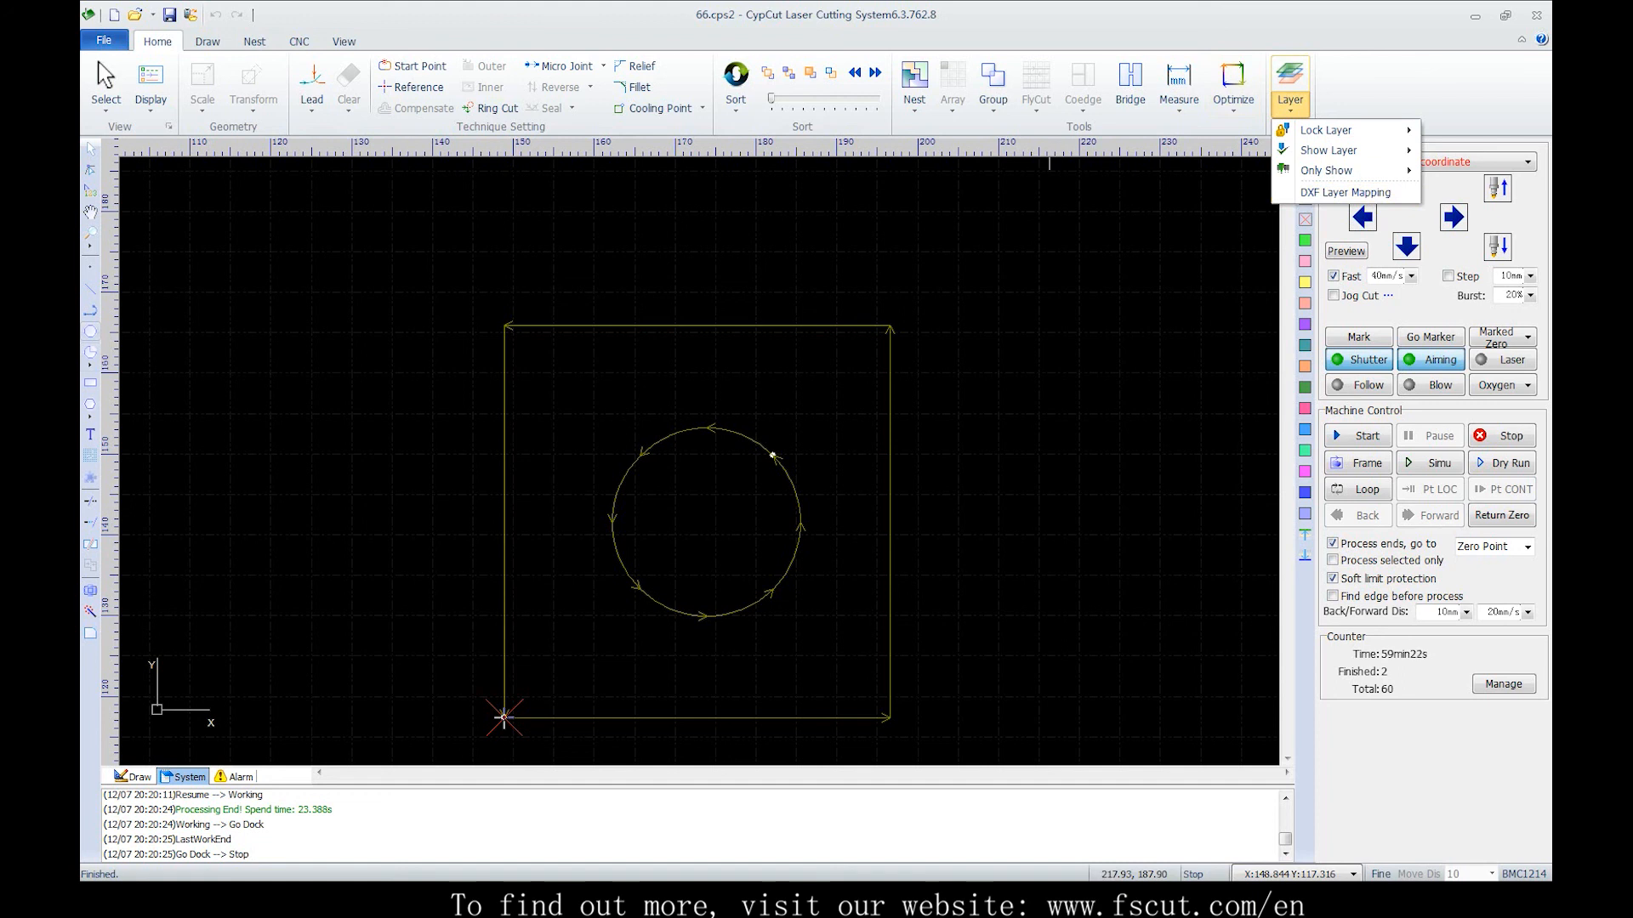
{"action": "left_click", "coordinate": [135, 15]}
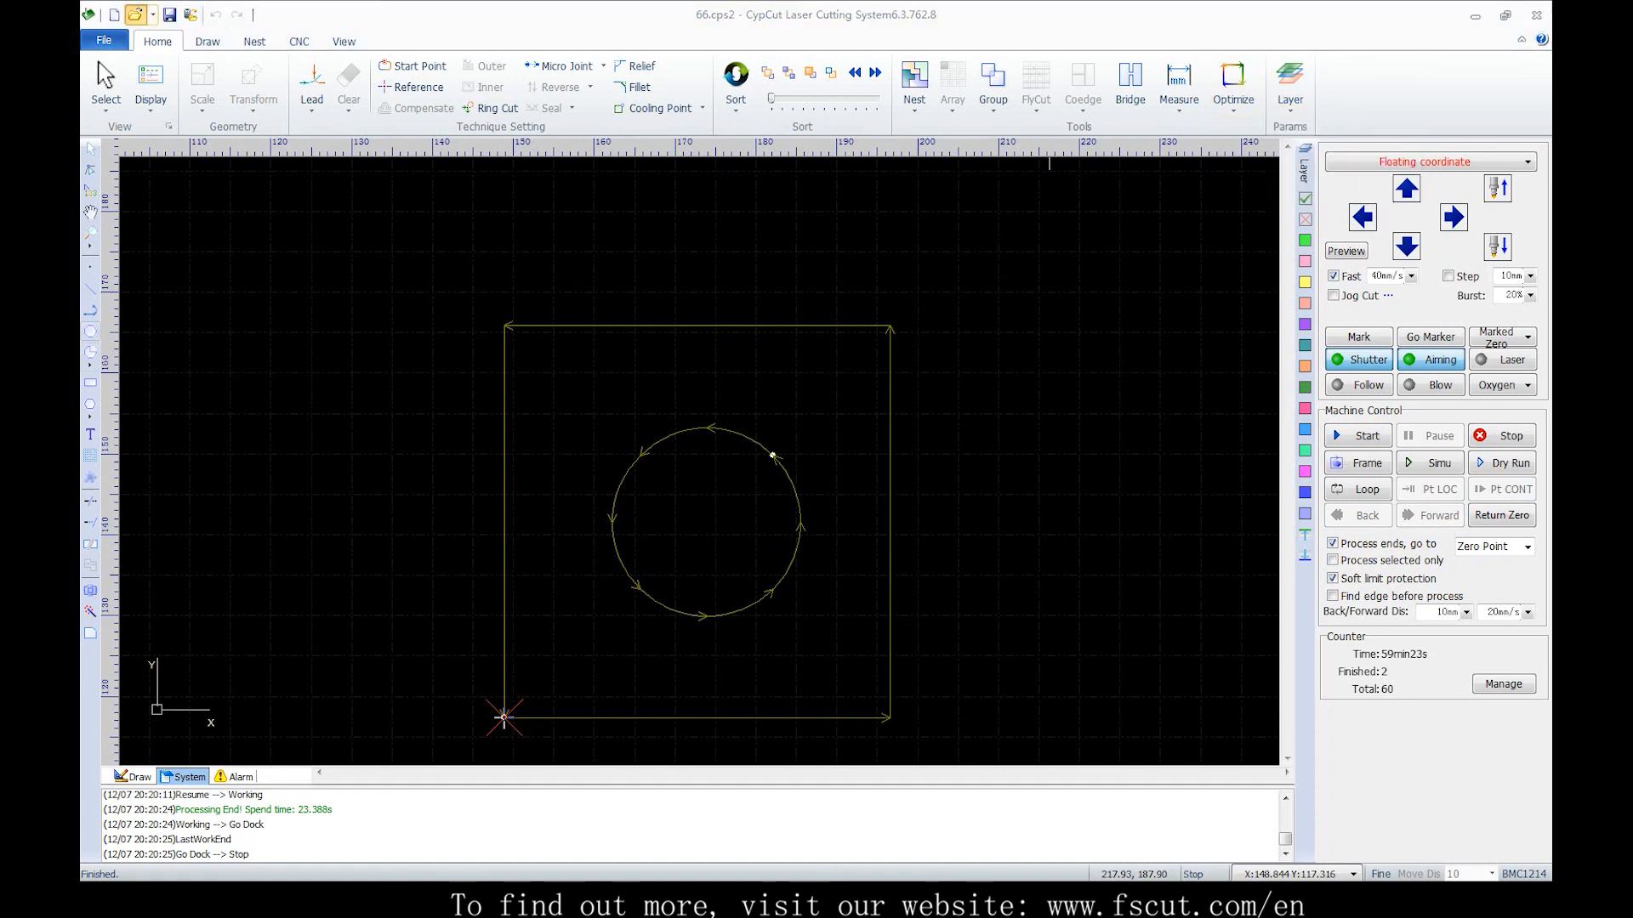
{"action": "left_click", "coordinate": [669, 295]}
{"action": "double_click", "coordinate": [668, 295]}
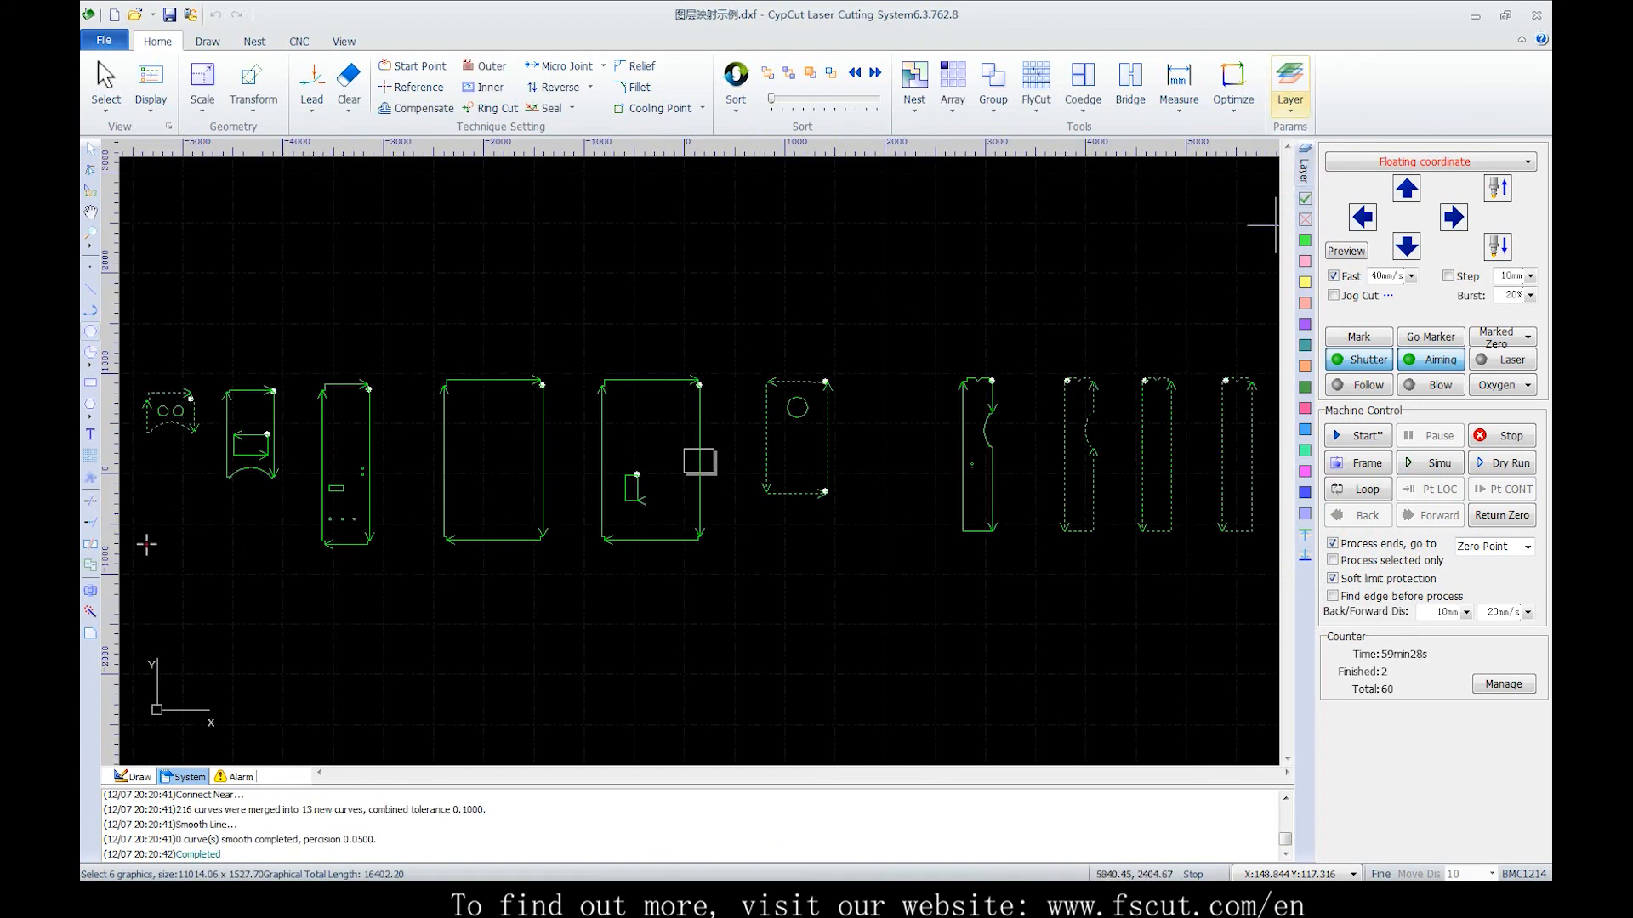
{"action": "scroll", "coordinate": [1055, 263], "scroll_direction": "down", "scroll_amount": 2}
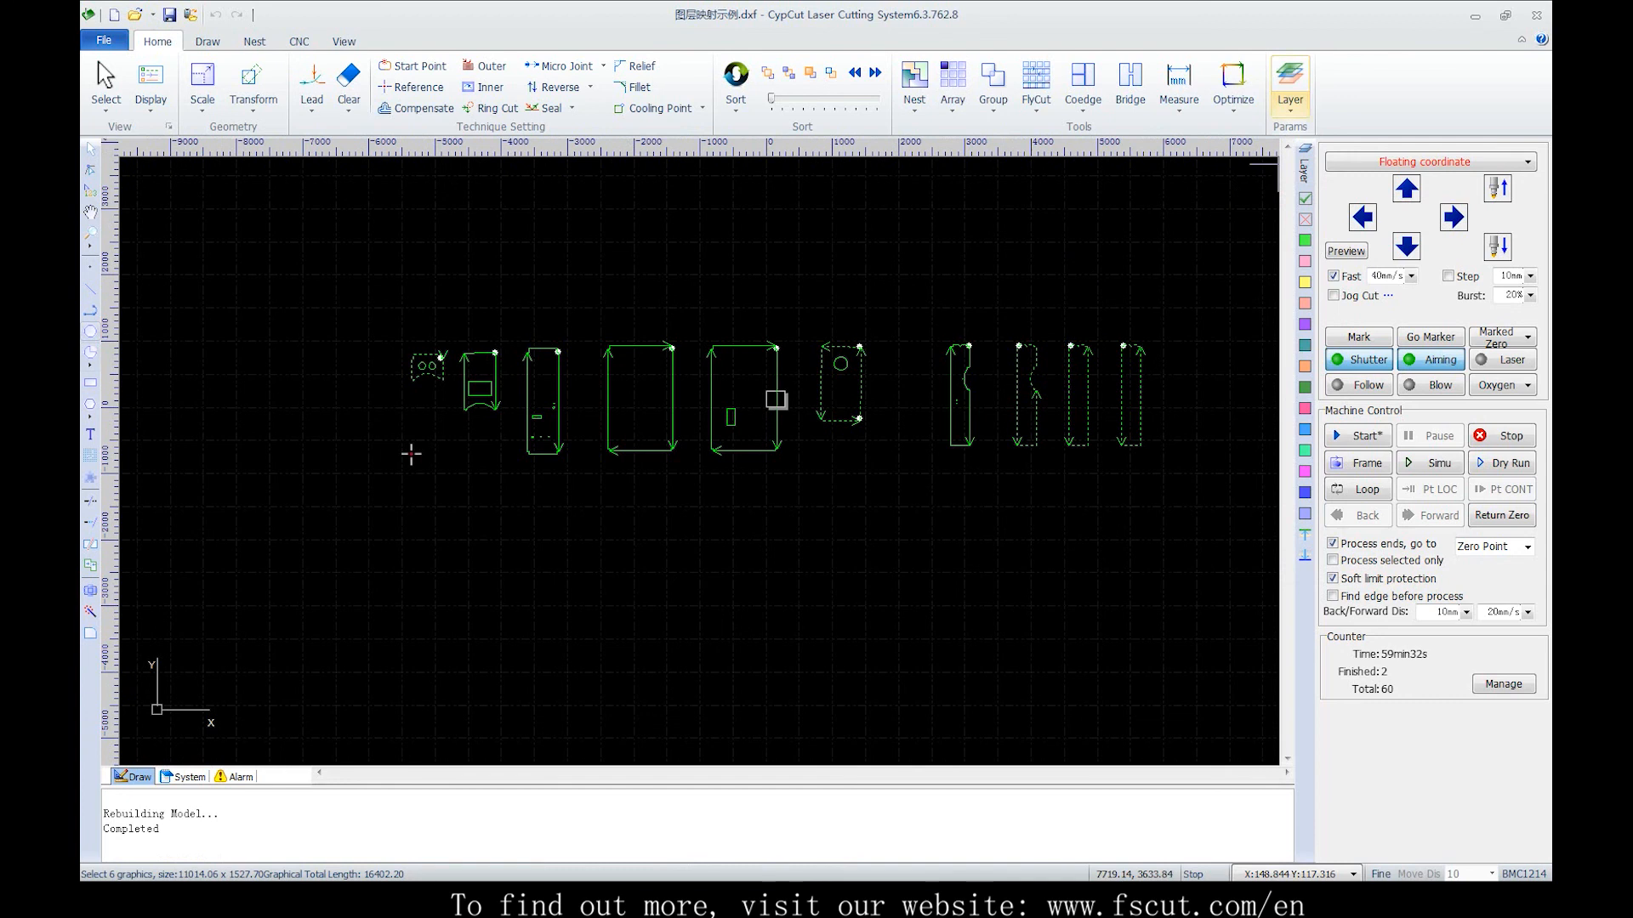
Map the DXF layers to process layers: 0 to 1, 轮廓线 to 2, and 02___PRT_ALL_AXES to a further layer
{"action": "left_click", "coordinate": [1290, 85]}
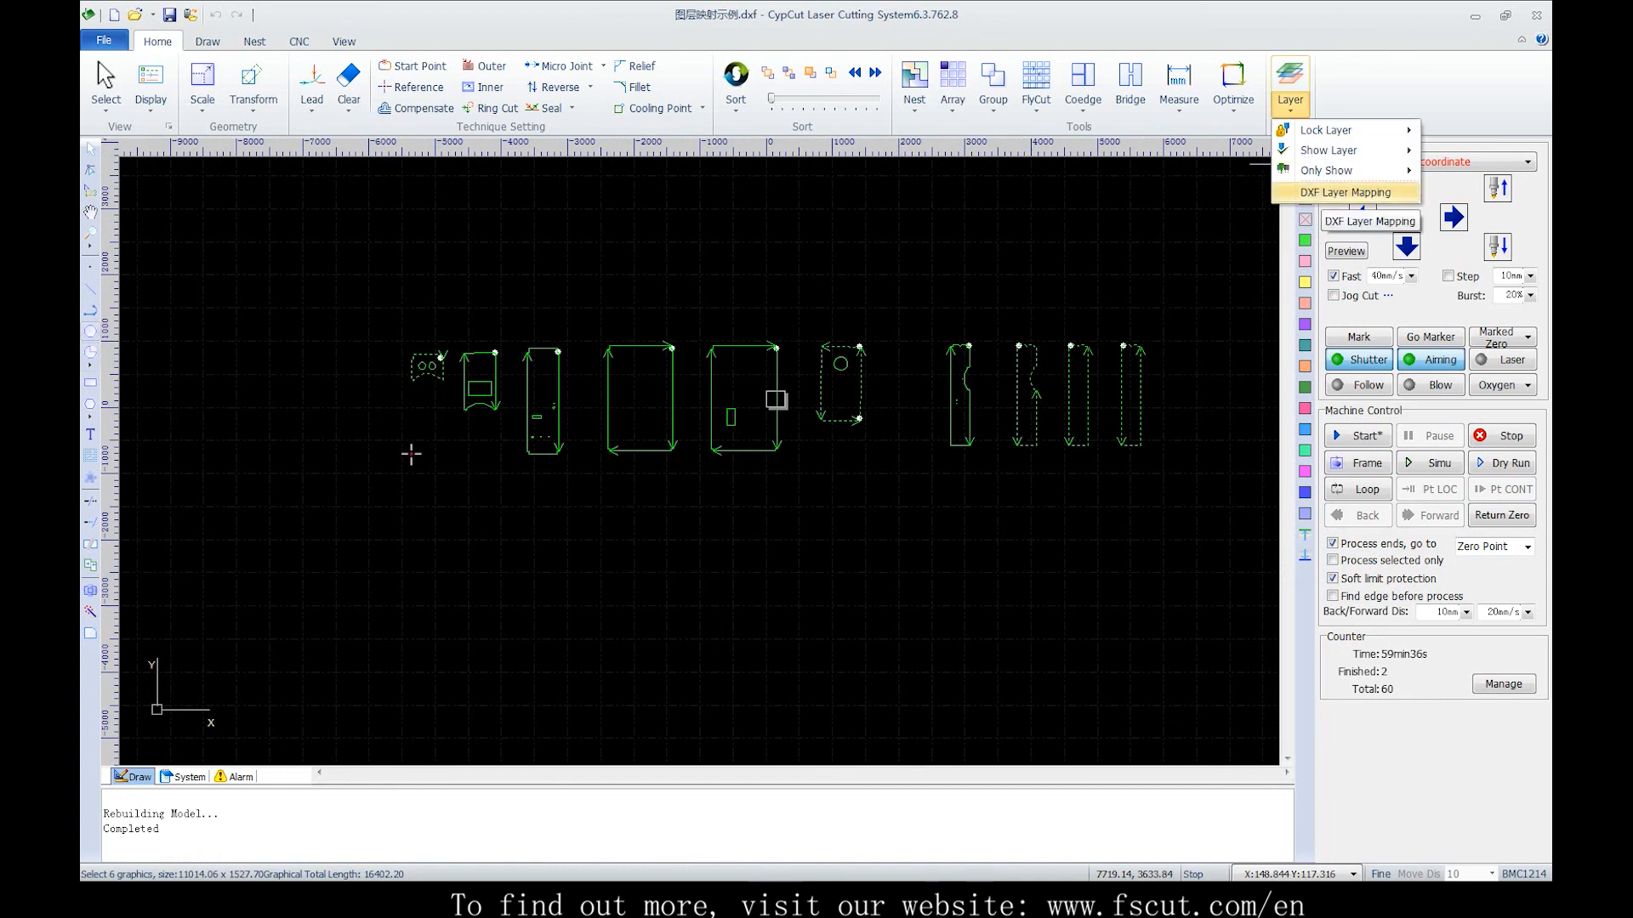
{"action": "left_click", "coordinate": [1345, 192]}
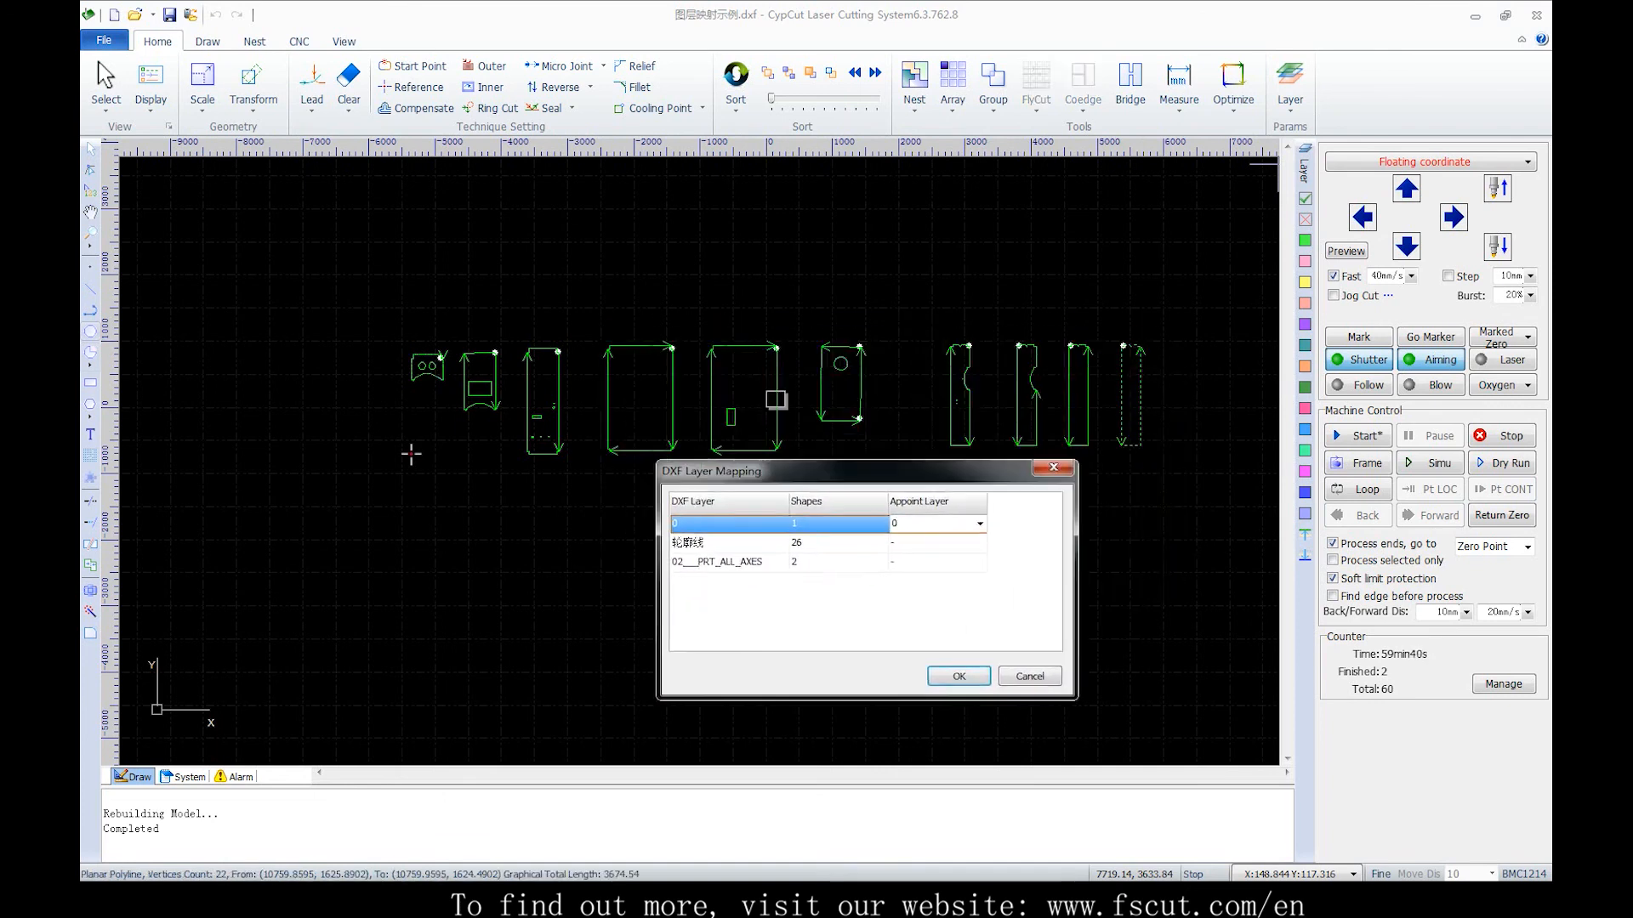
{"action": "left_click", "coordinate": [862, 546]}
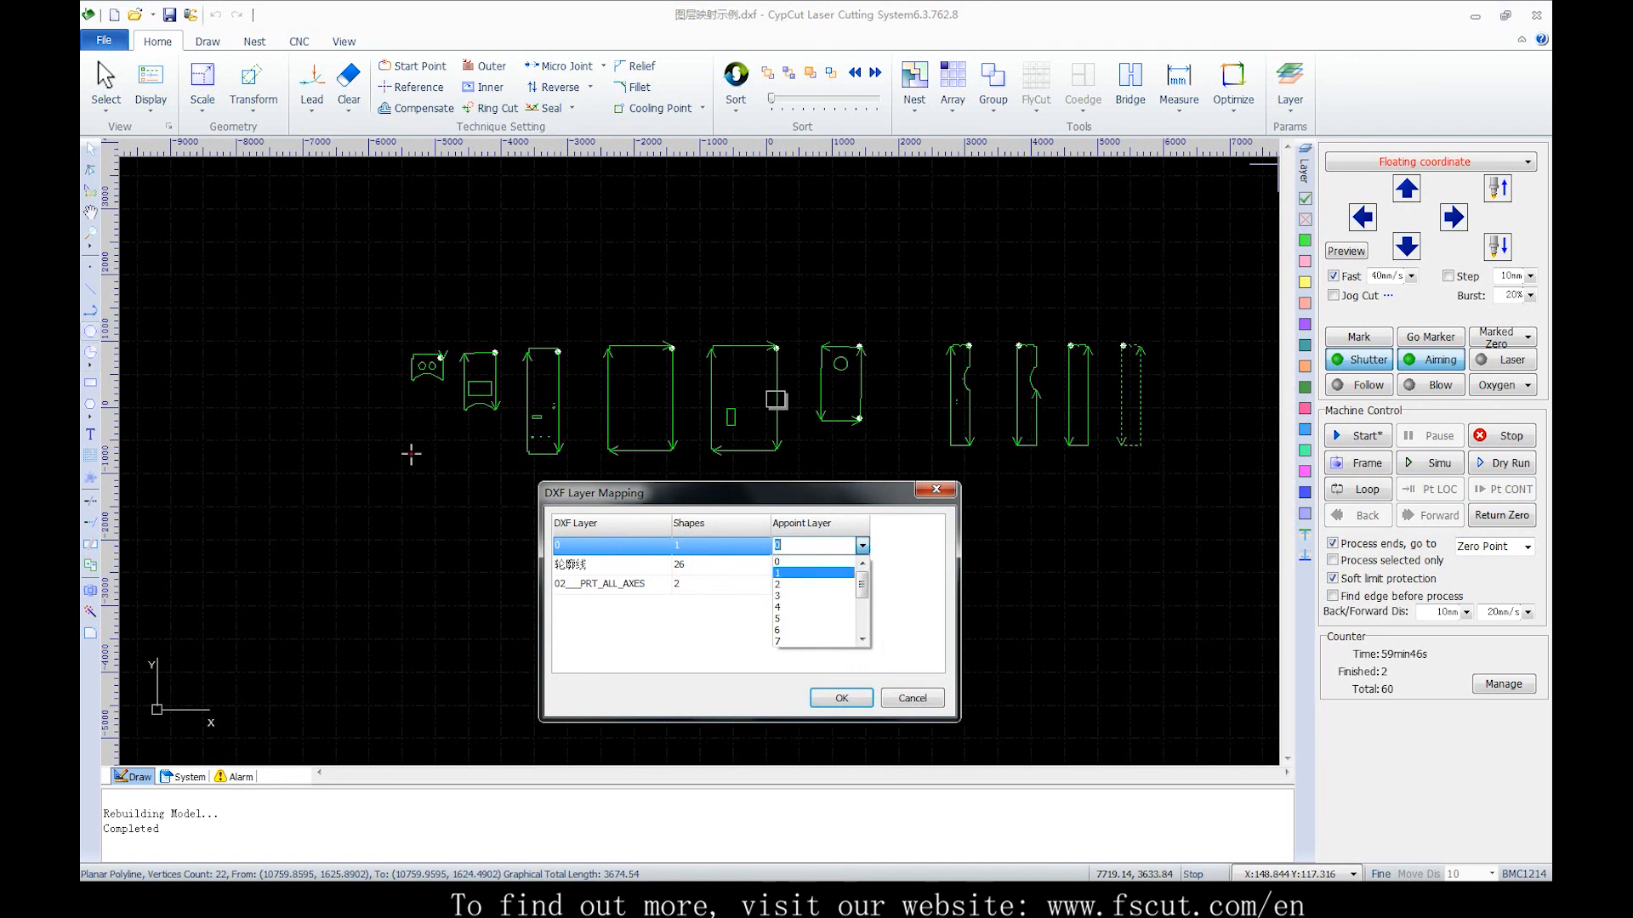
{"action": "left_click", "coordinate": [813, 573]}
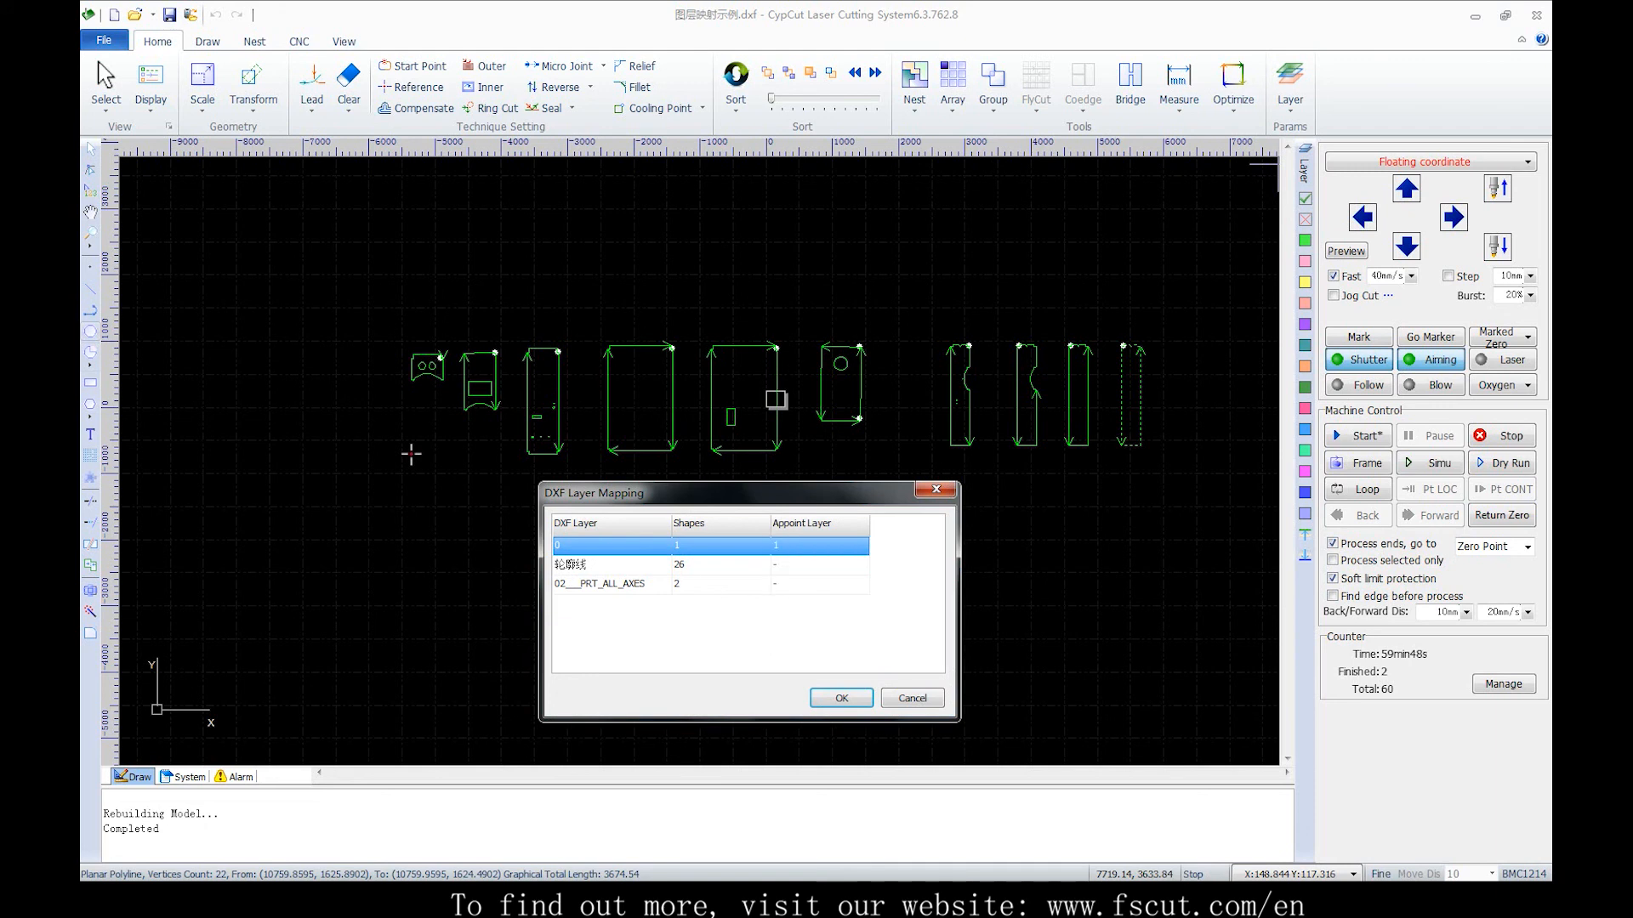
{"action": "left_click", "coordinate": [819, 565]}
{"action": "left_click", "coordinate": [862, 565]}
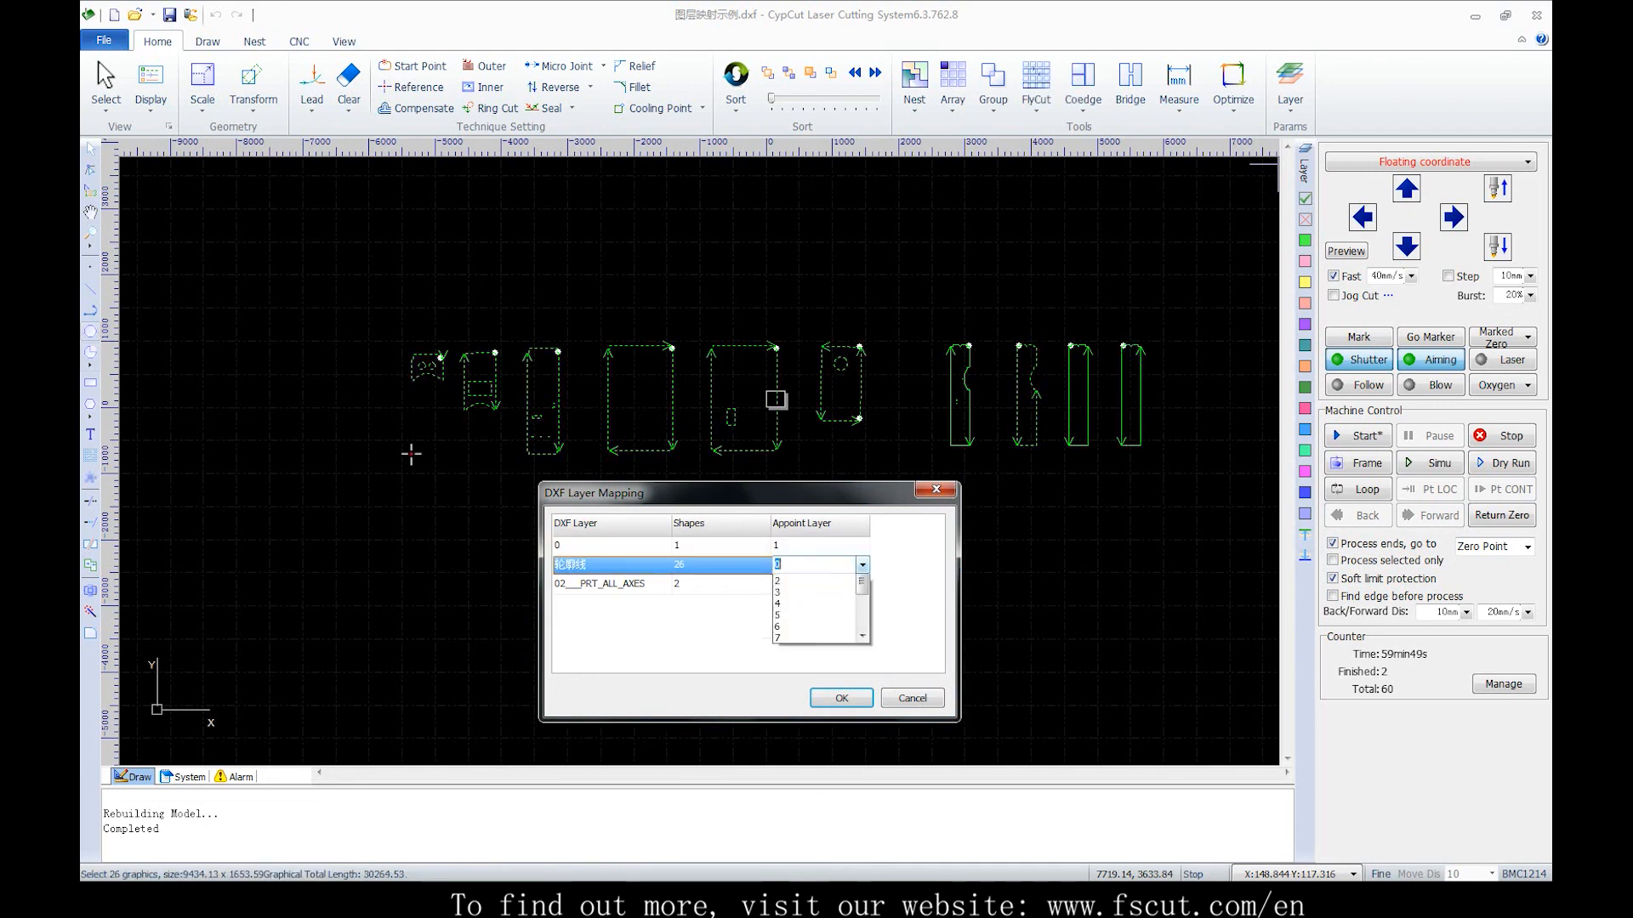
{"action": "left_click", "coordinate": [813, 604]}
{"action": "left_click", "coordinate": [818, 585]}
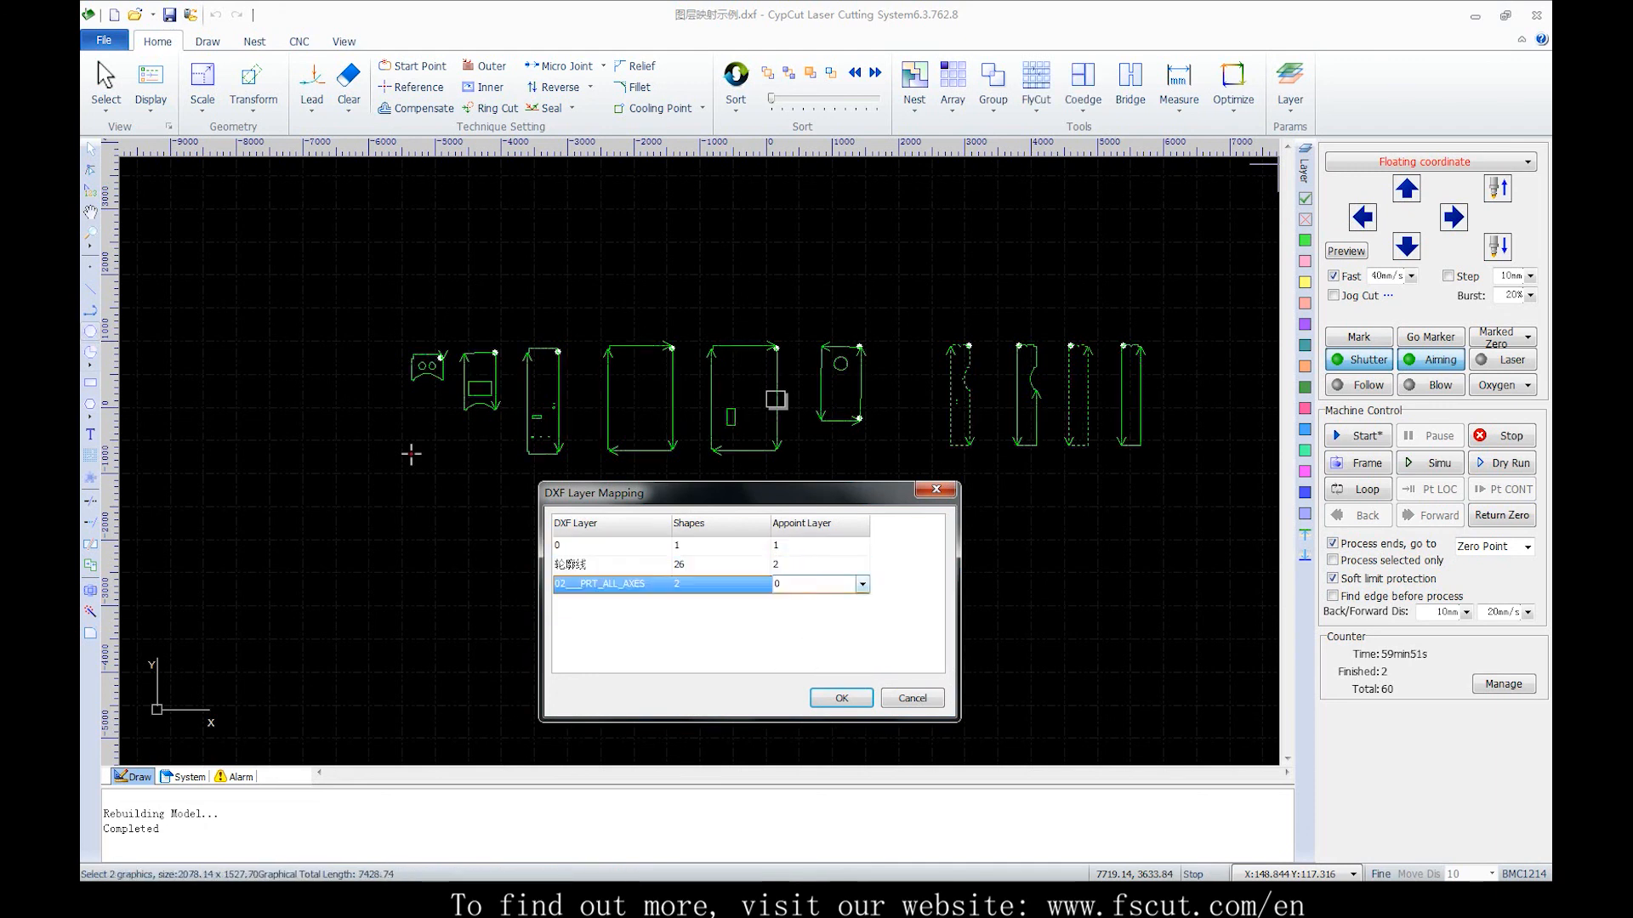
{"action": "left_click", "coordinate": [863, 584]}
{"action": "left_click", "coordinate": [813, 634]}
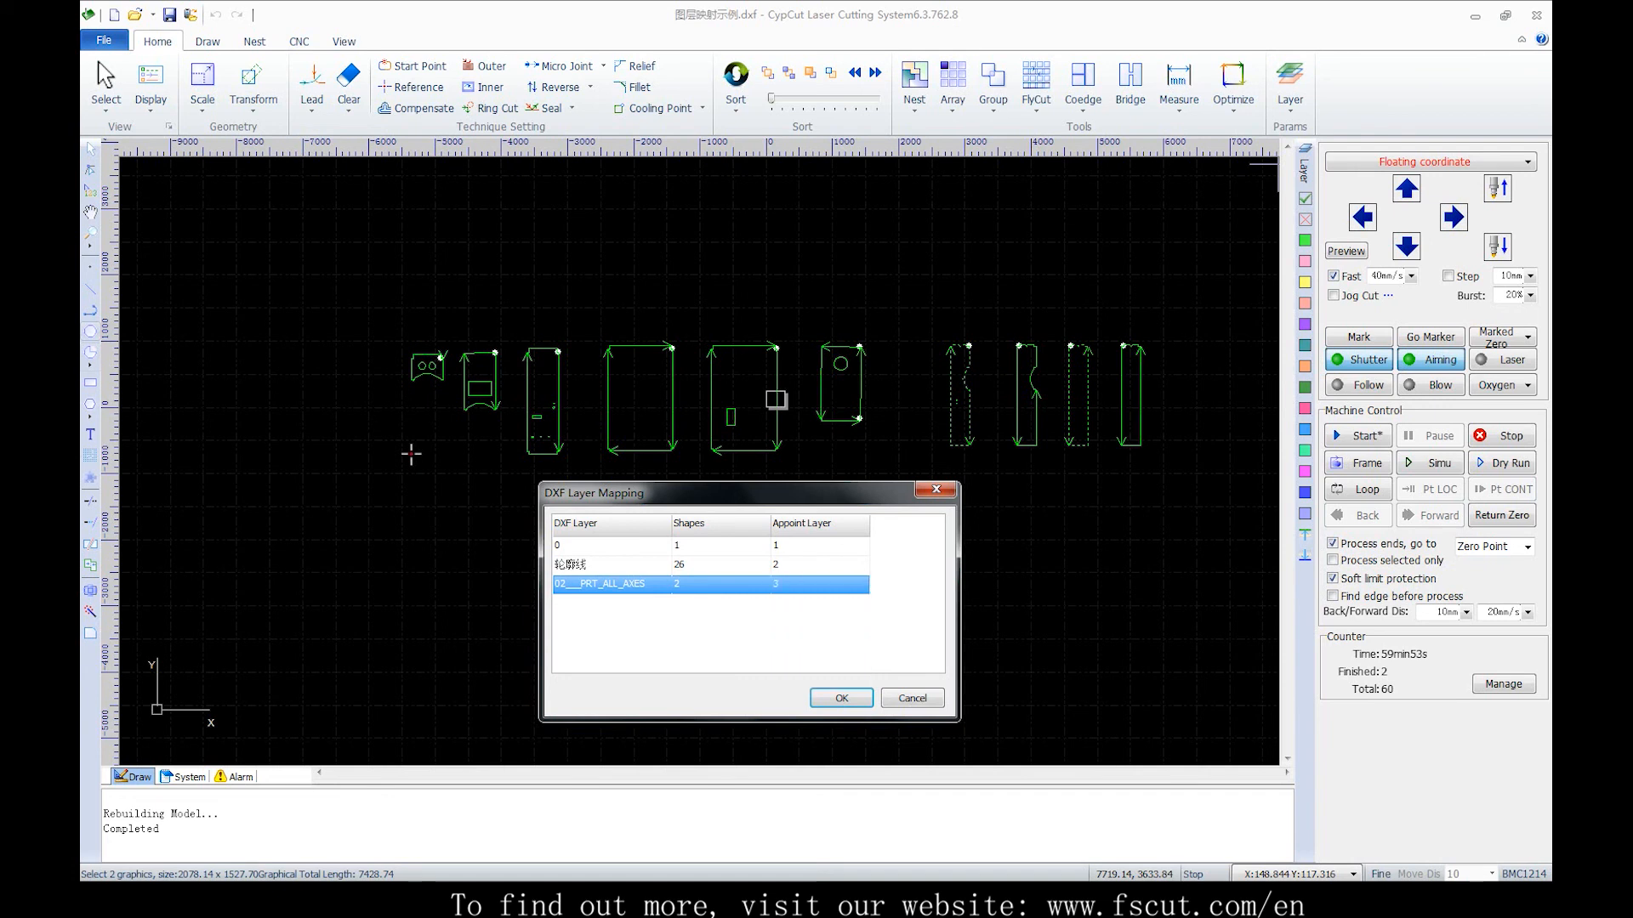
{"action": "left_click", "coordinate": [841, 698]}
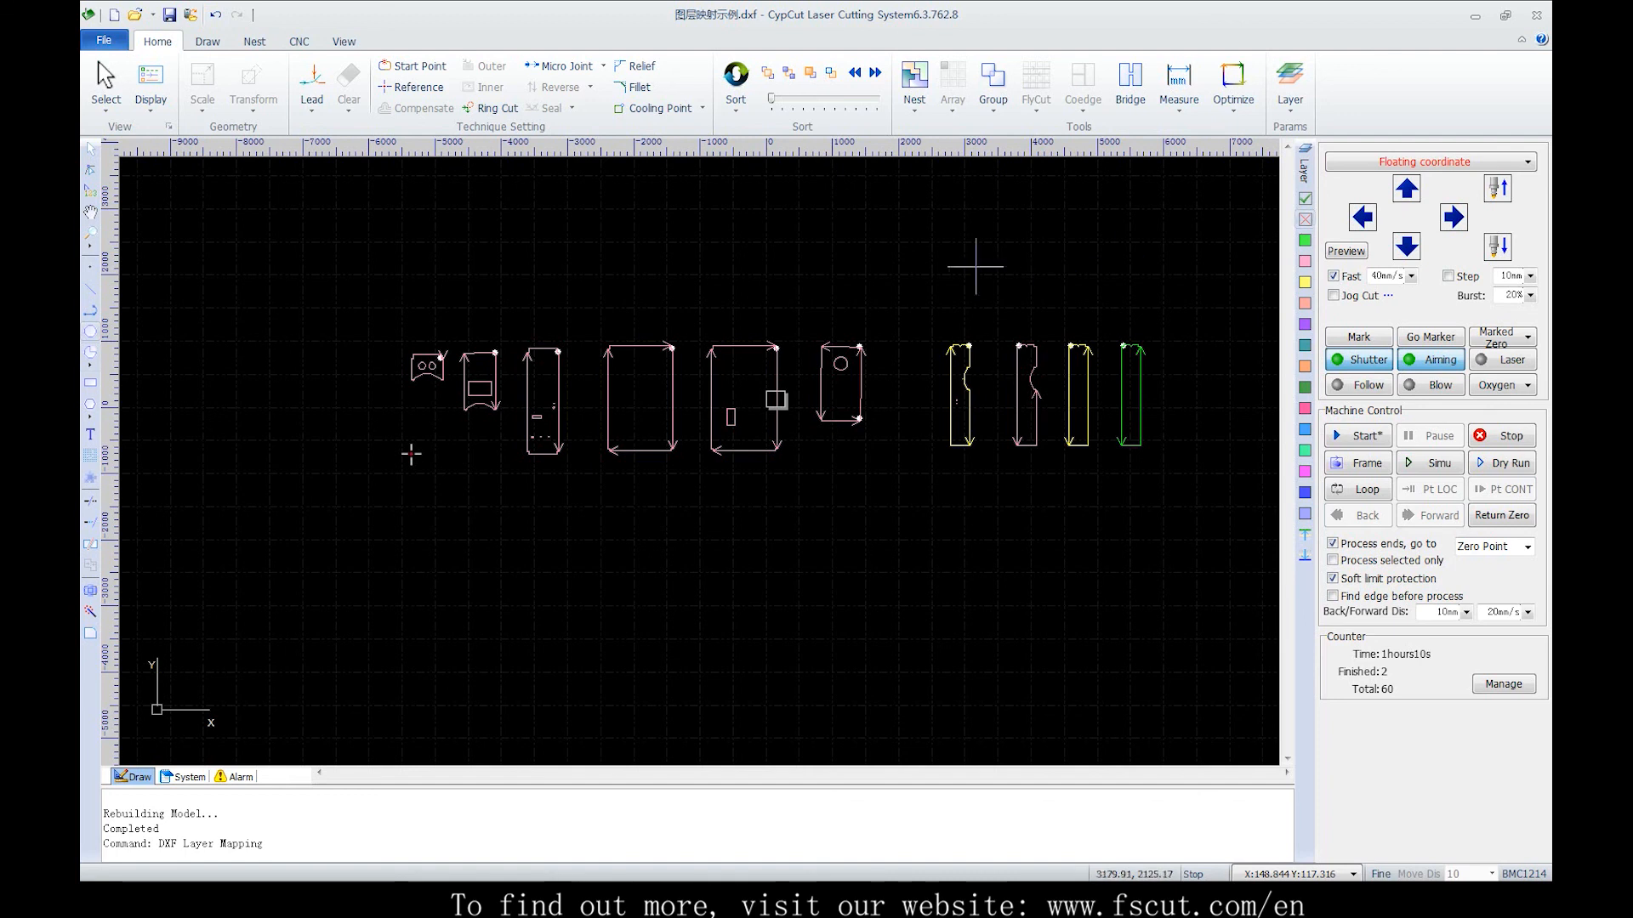
Switch the right-hand group of parts to not working and back to working
{"action": "left_click_drag", "start_coordinate": [901, 266], "coordinate": [1194, 501]}
{"action": "left_click", "coordinate": [1304, 220]}
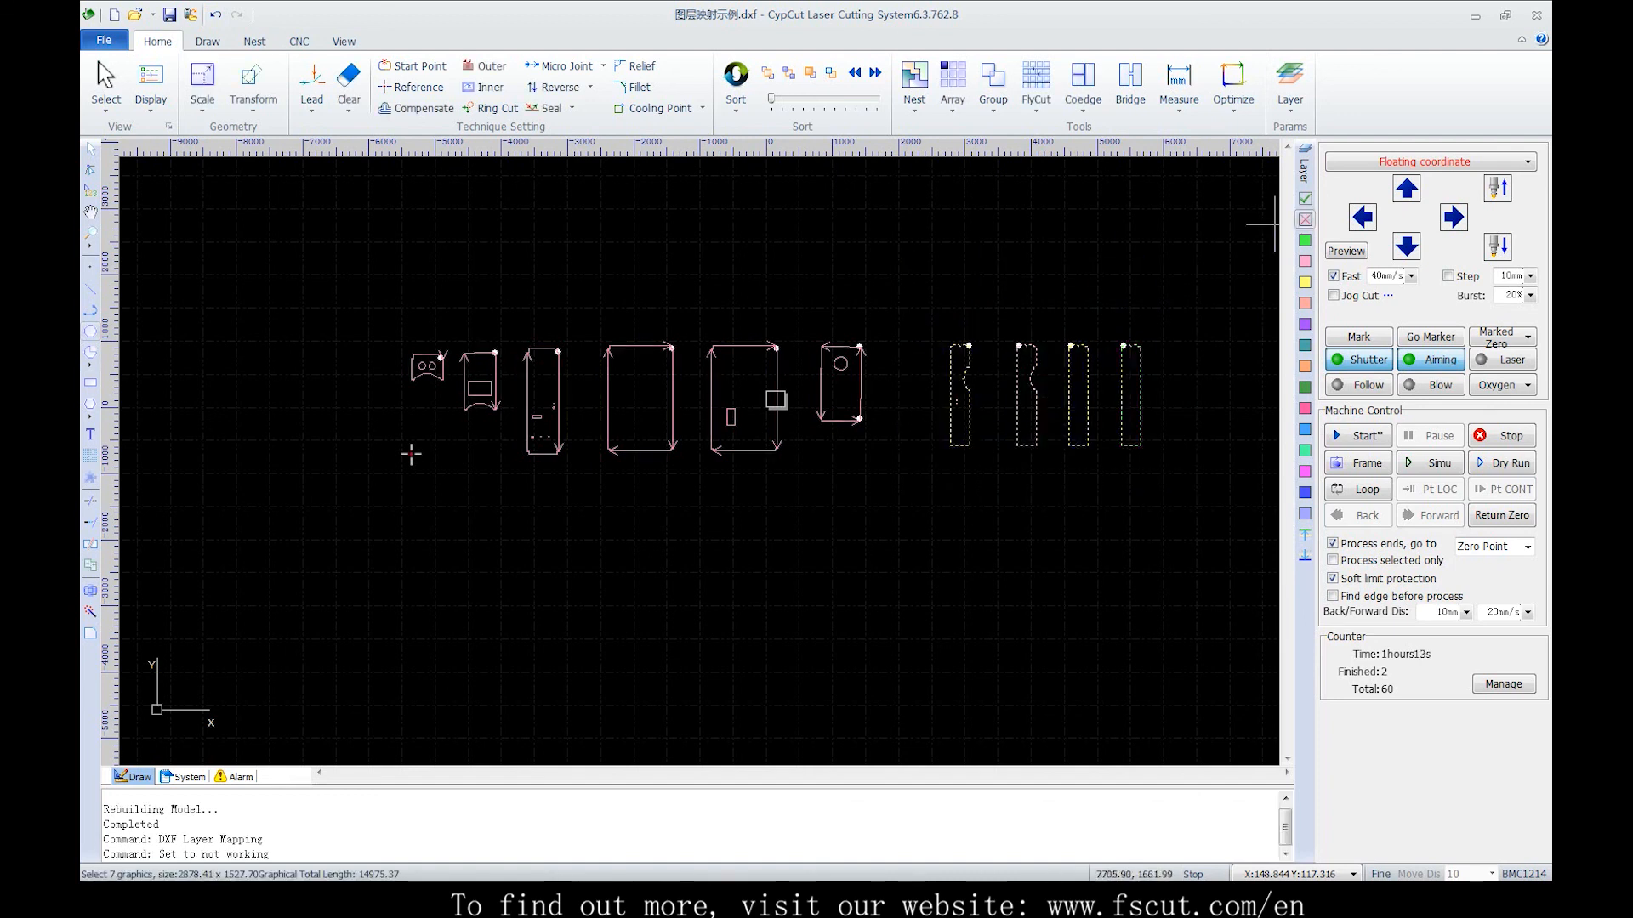
{"action": "left_click_drag", "start_coordinate": [938, 300], "coordinate": [1214, 498]}
{"action": "left_click", "coordinate": [1305, 198]}
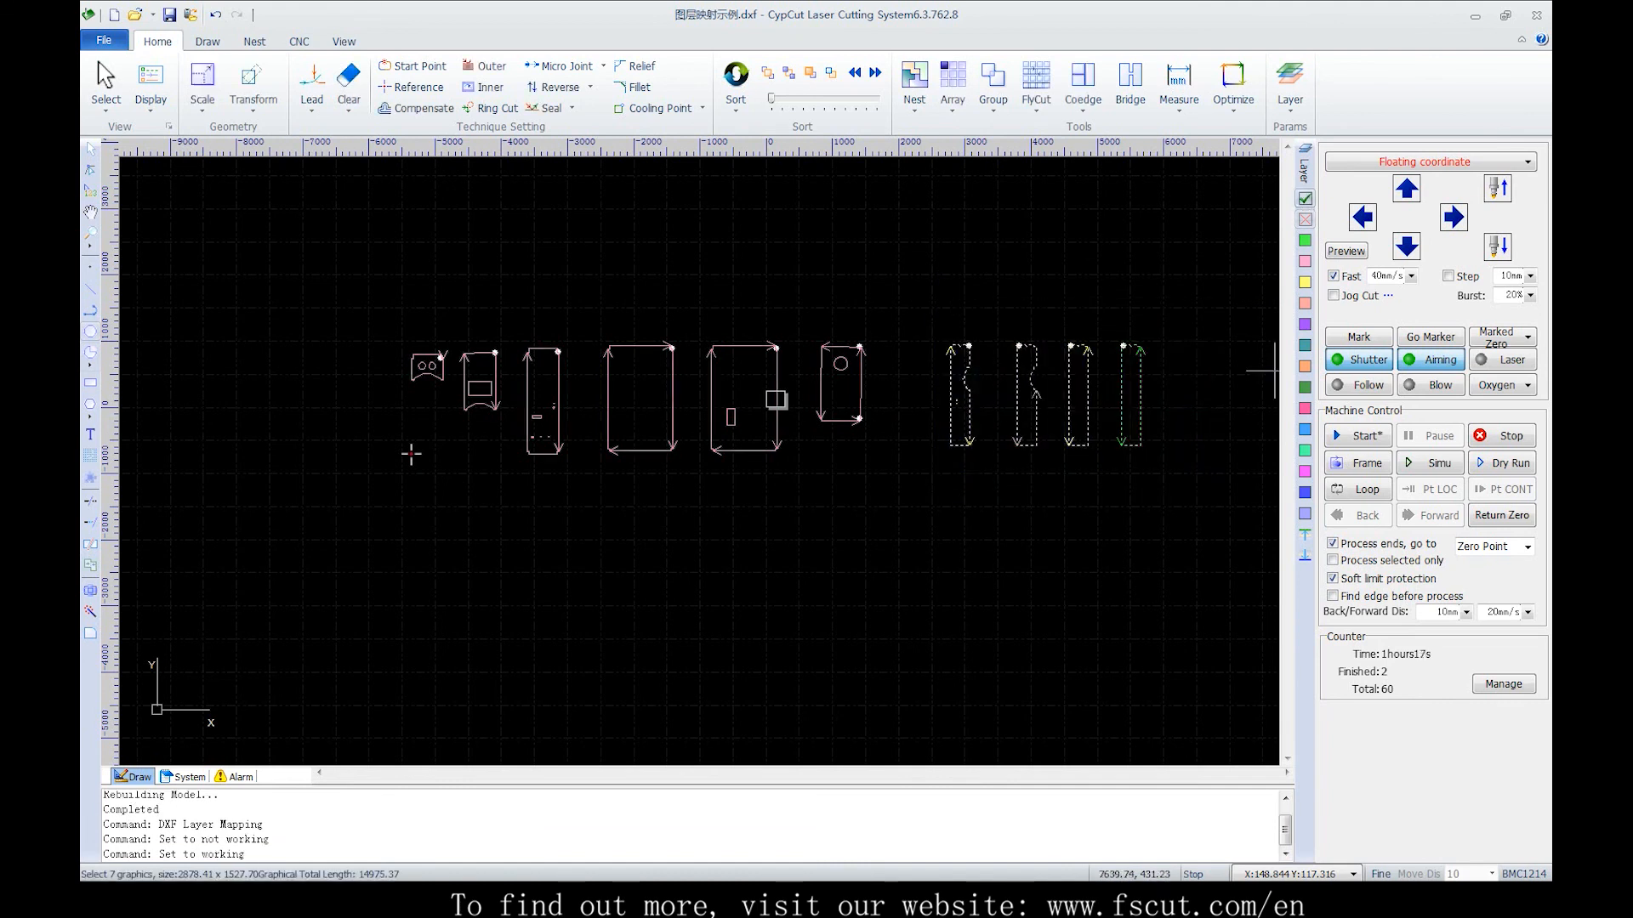
Assign the two rightmost parts to the cyan process layer
{"action": "left_click", "coordinate": [1104, 255]}
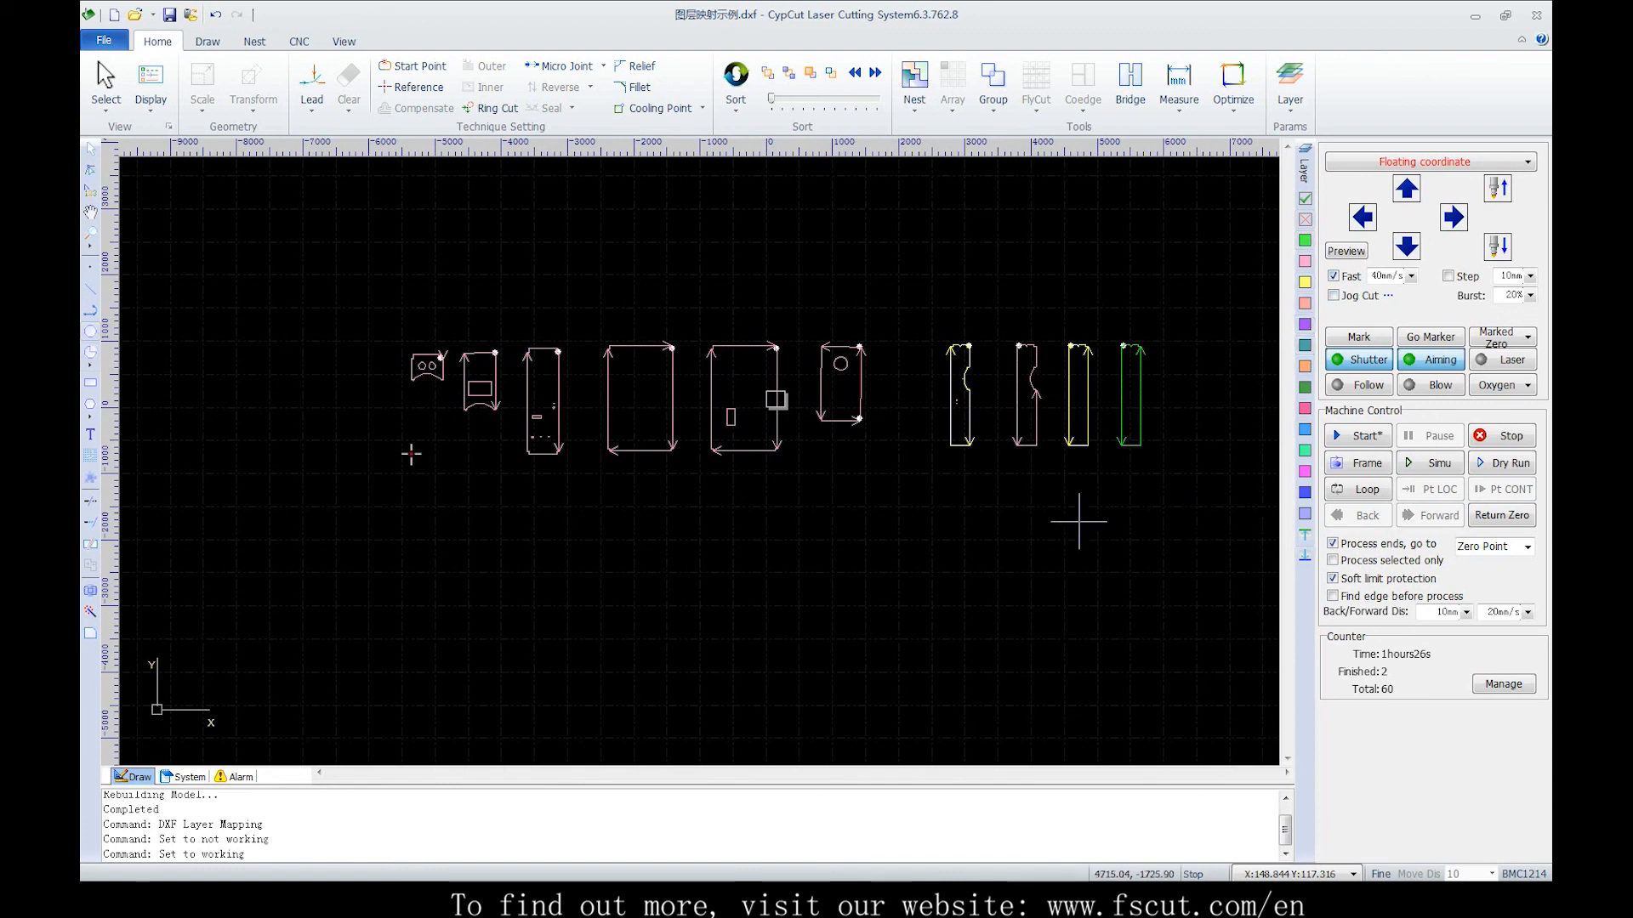
{"action": "left_click_drag", "start_coordinate": [1186, 560], "coordinate": [1159, 523]}
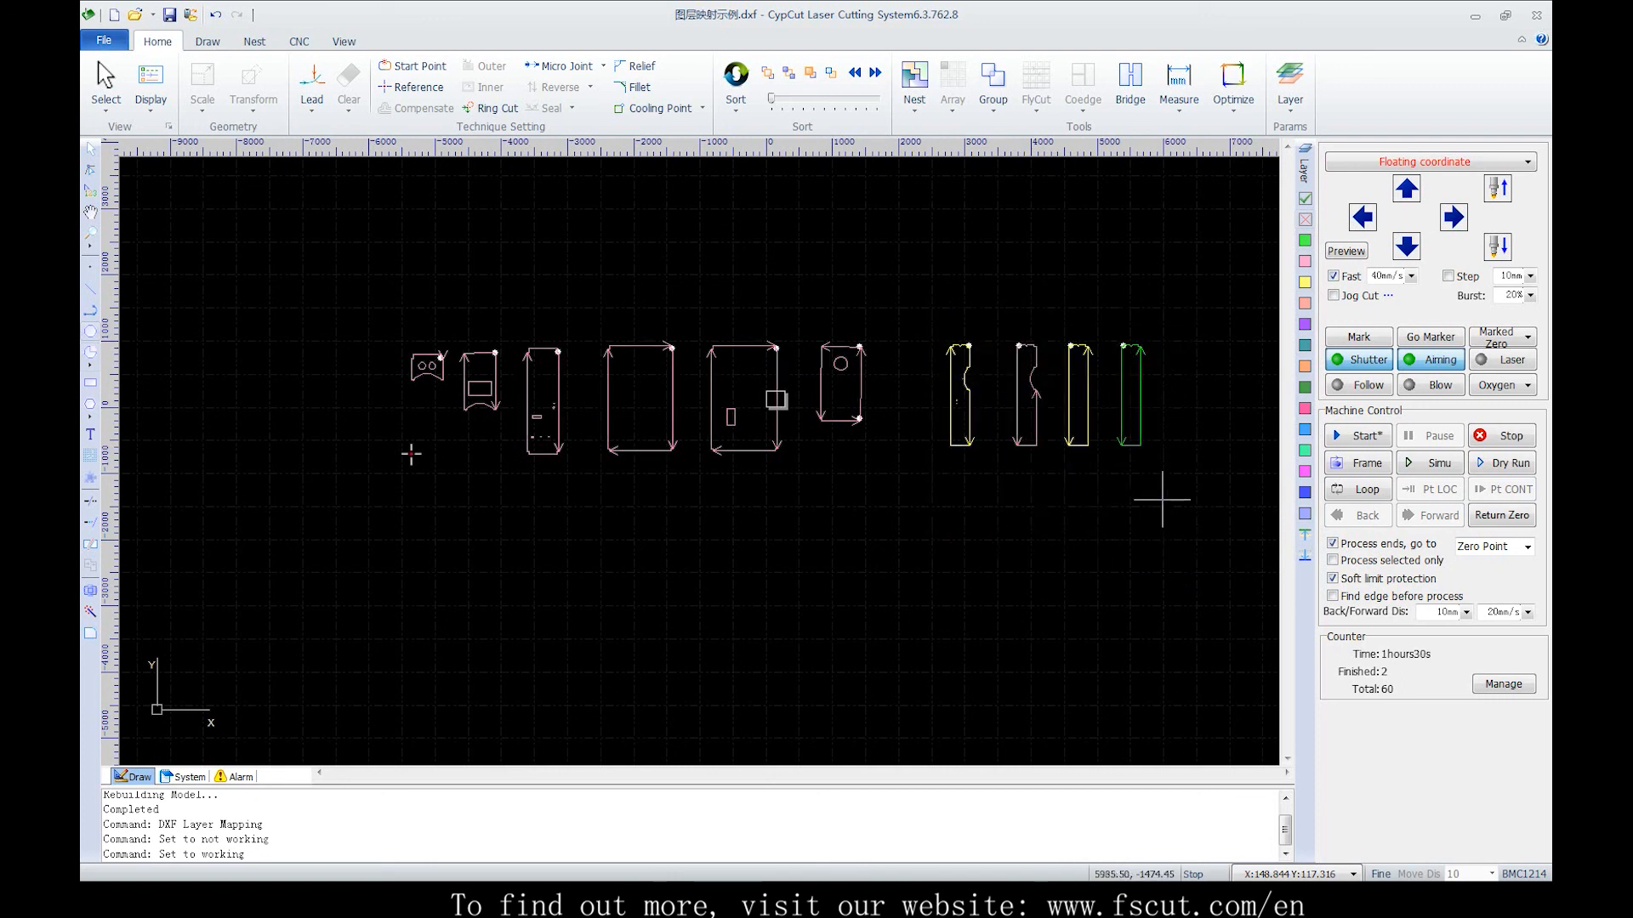
{"action": "left_click_drag", "start_coordinate": [1038, 281], "coordinate": [1250, 513]}
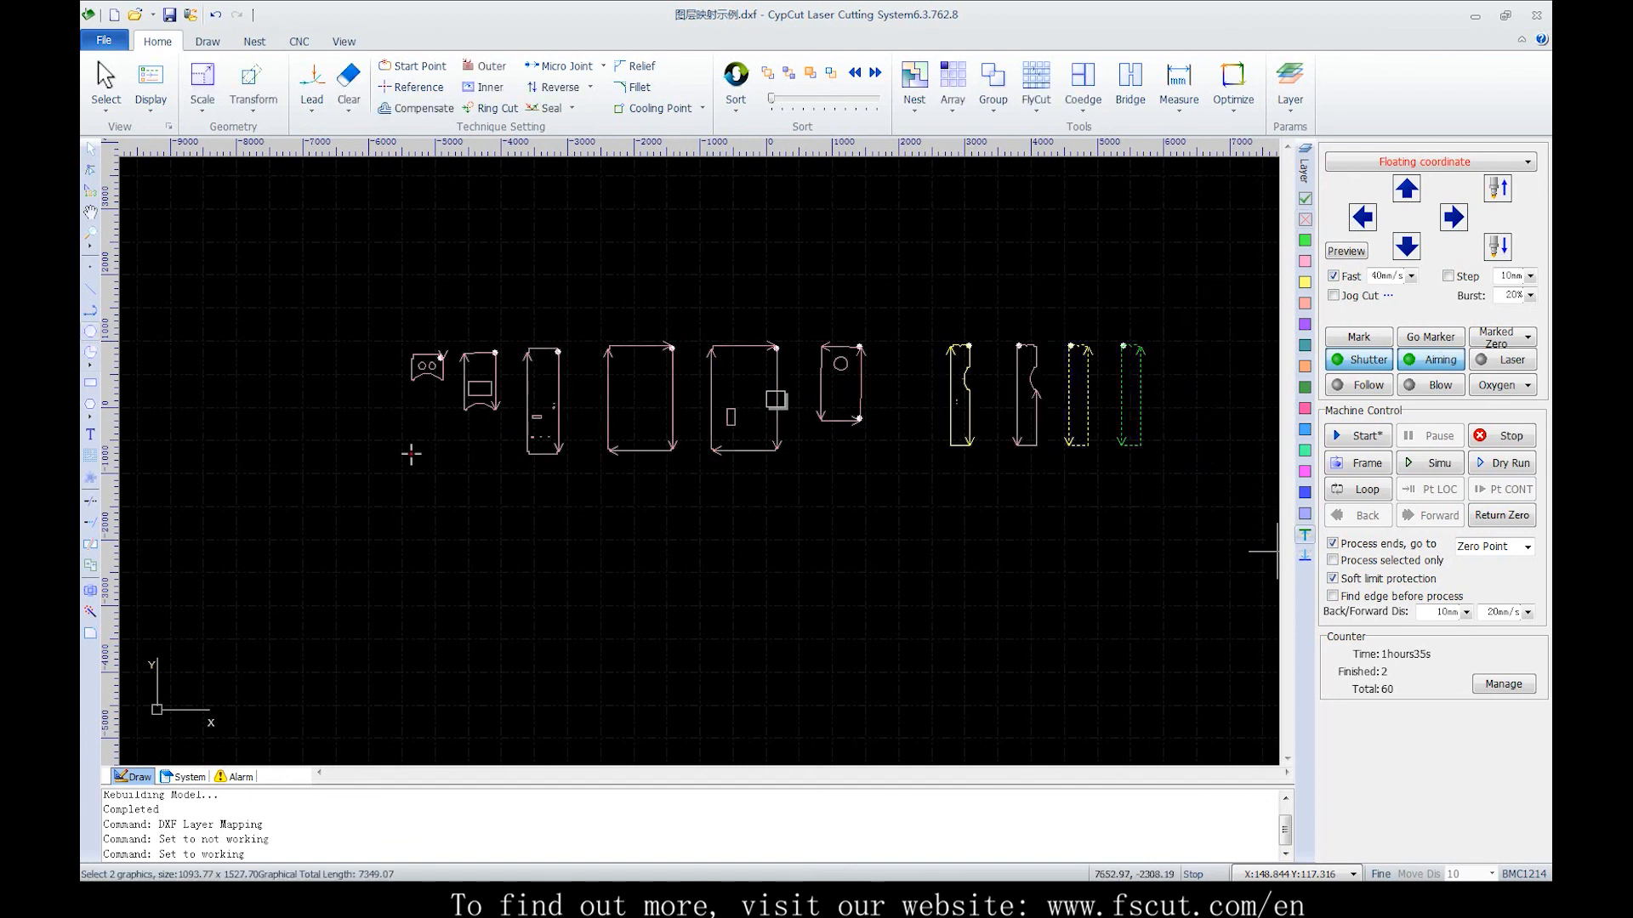
{"action": "left_click", "coordinate": [1305, 451]}
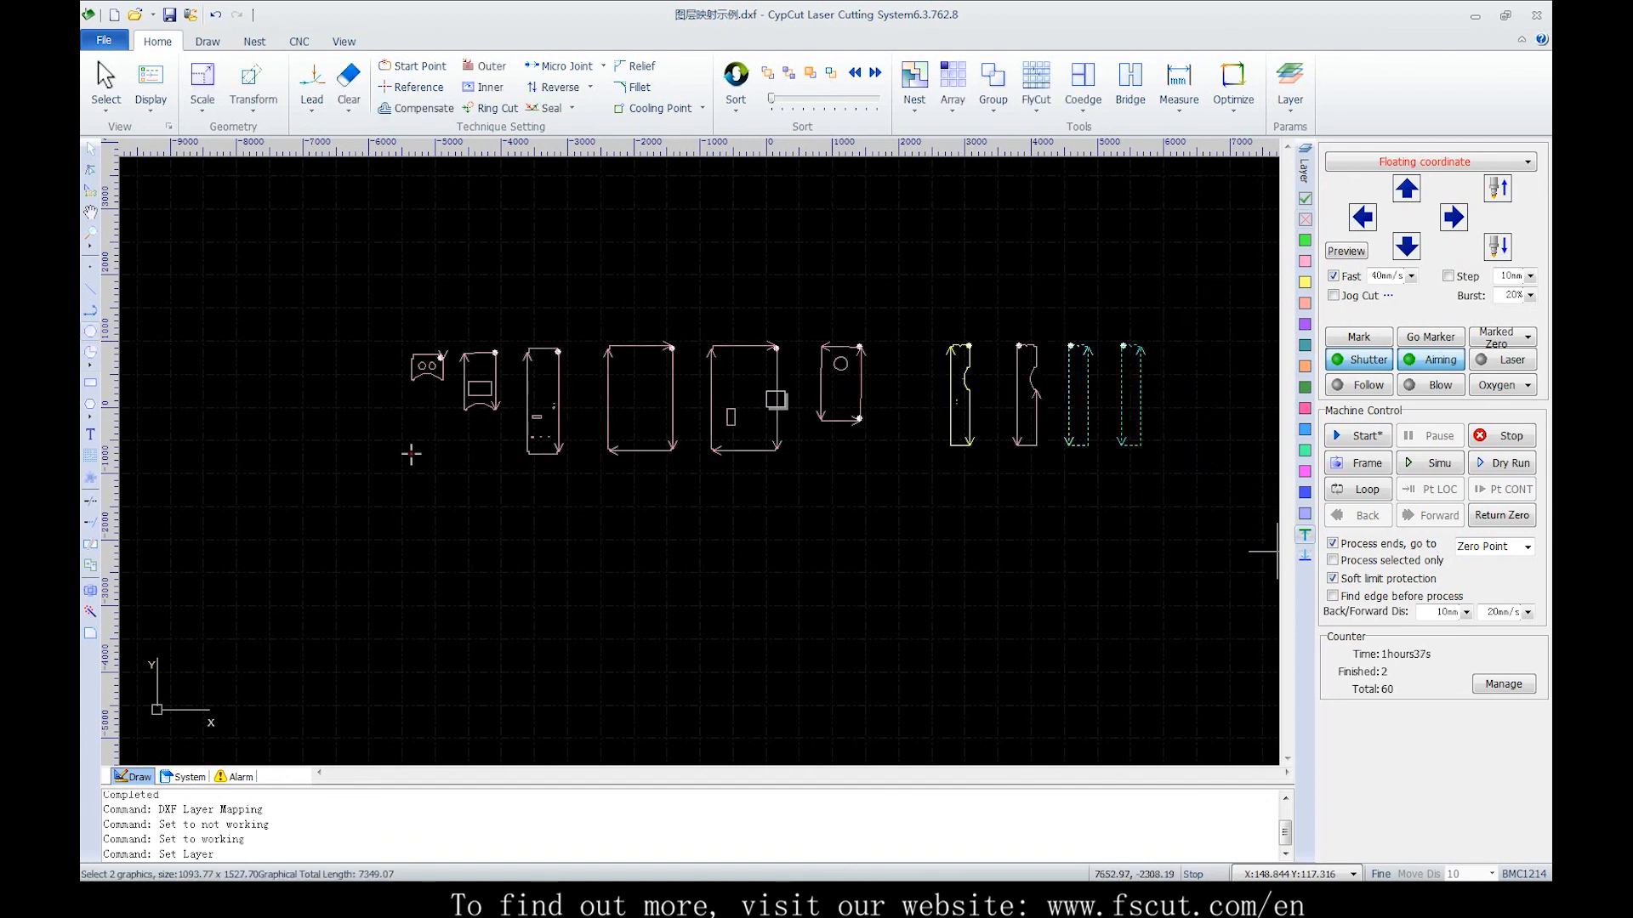
{"action": "left_click", "coordinate": [1123, 534]}
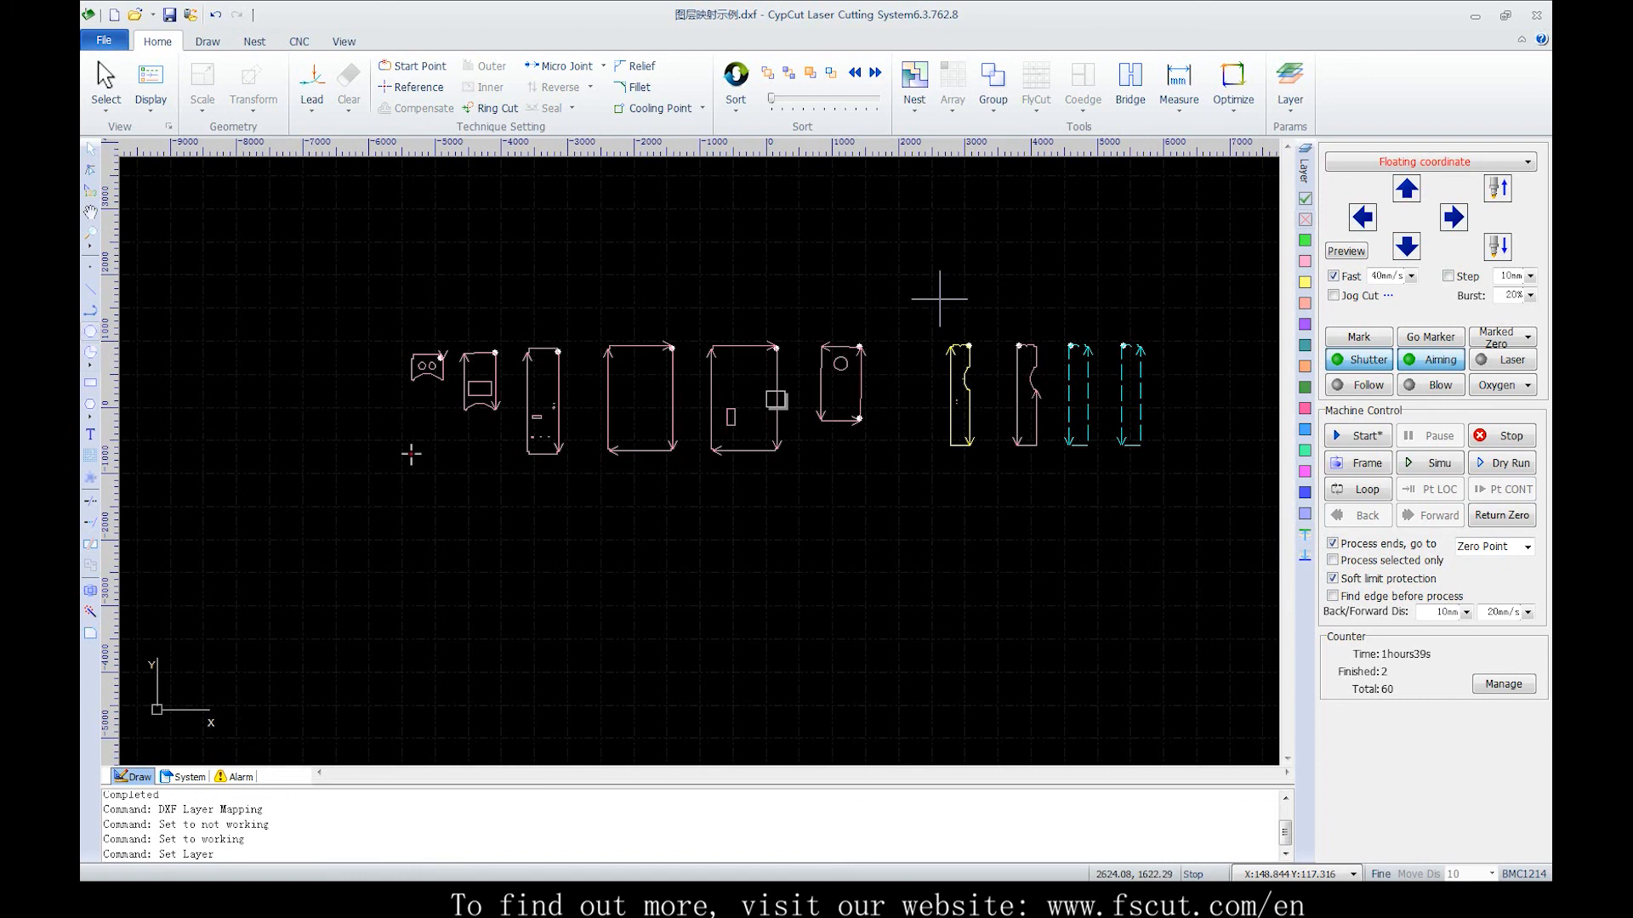
{"action": "left_click_drag", "start_coordinate": [939, 298], "coordinate": [1053, 510]}
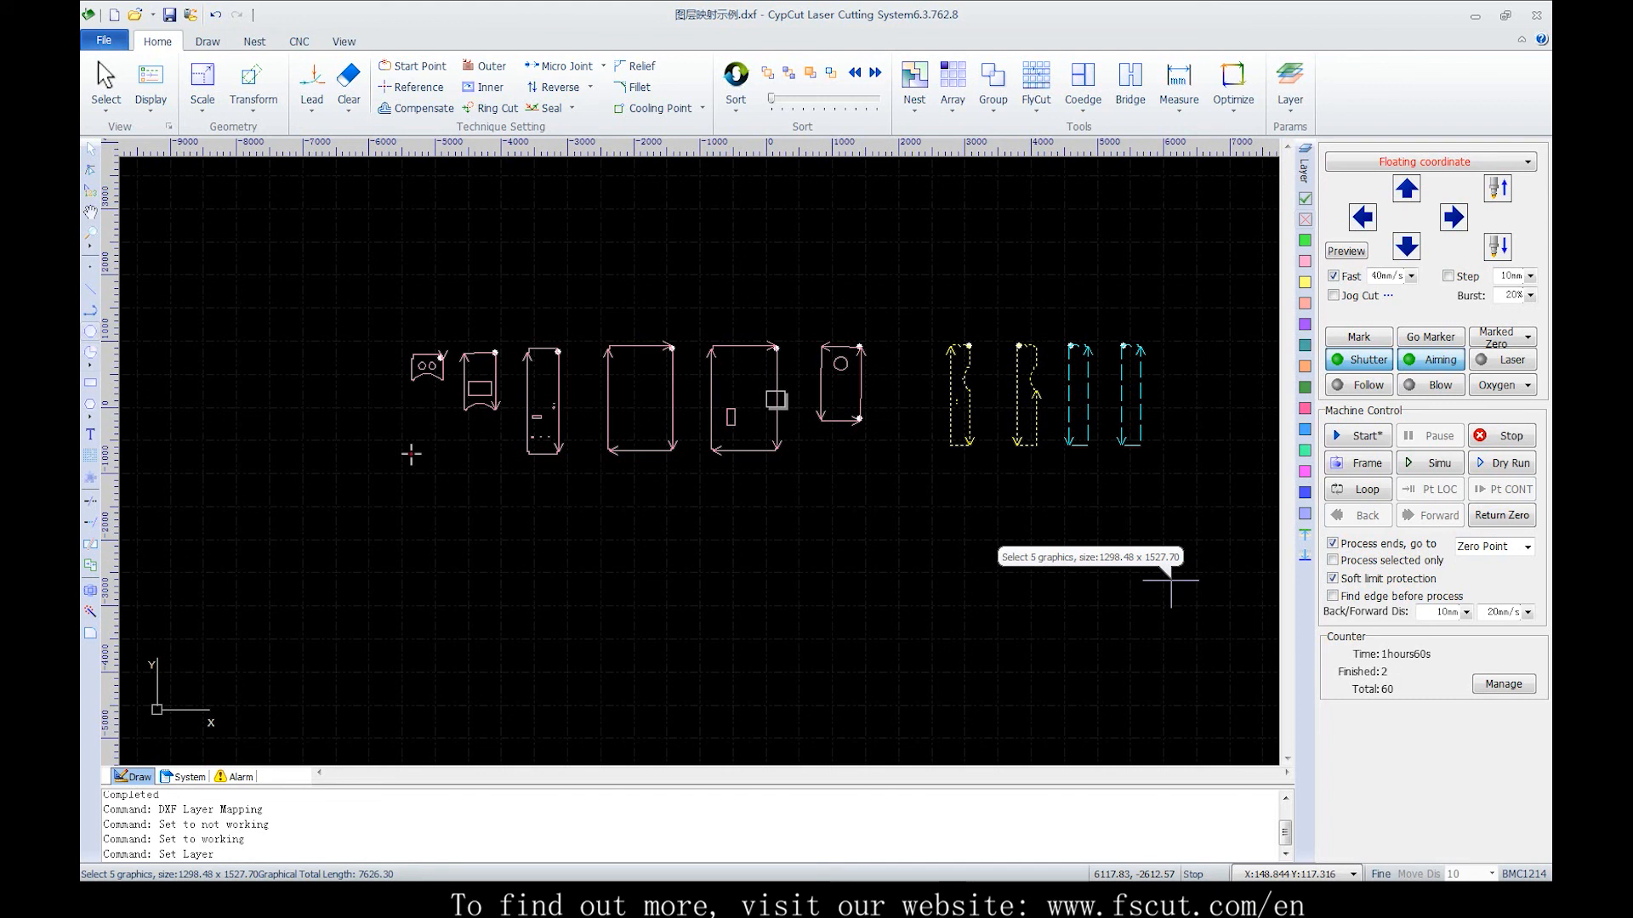
{"action": "left_click", "coordinate": [1155, 560]}
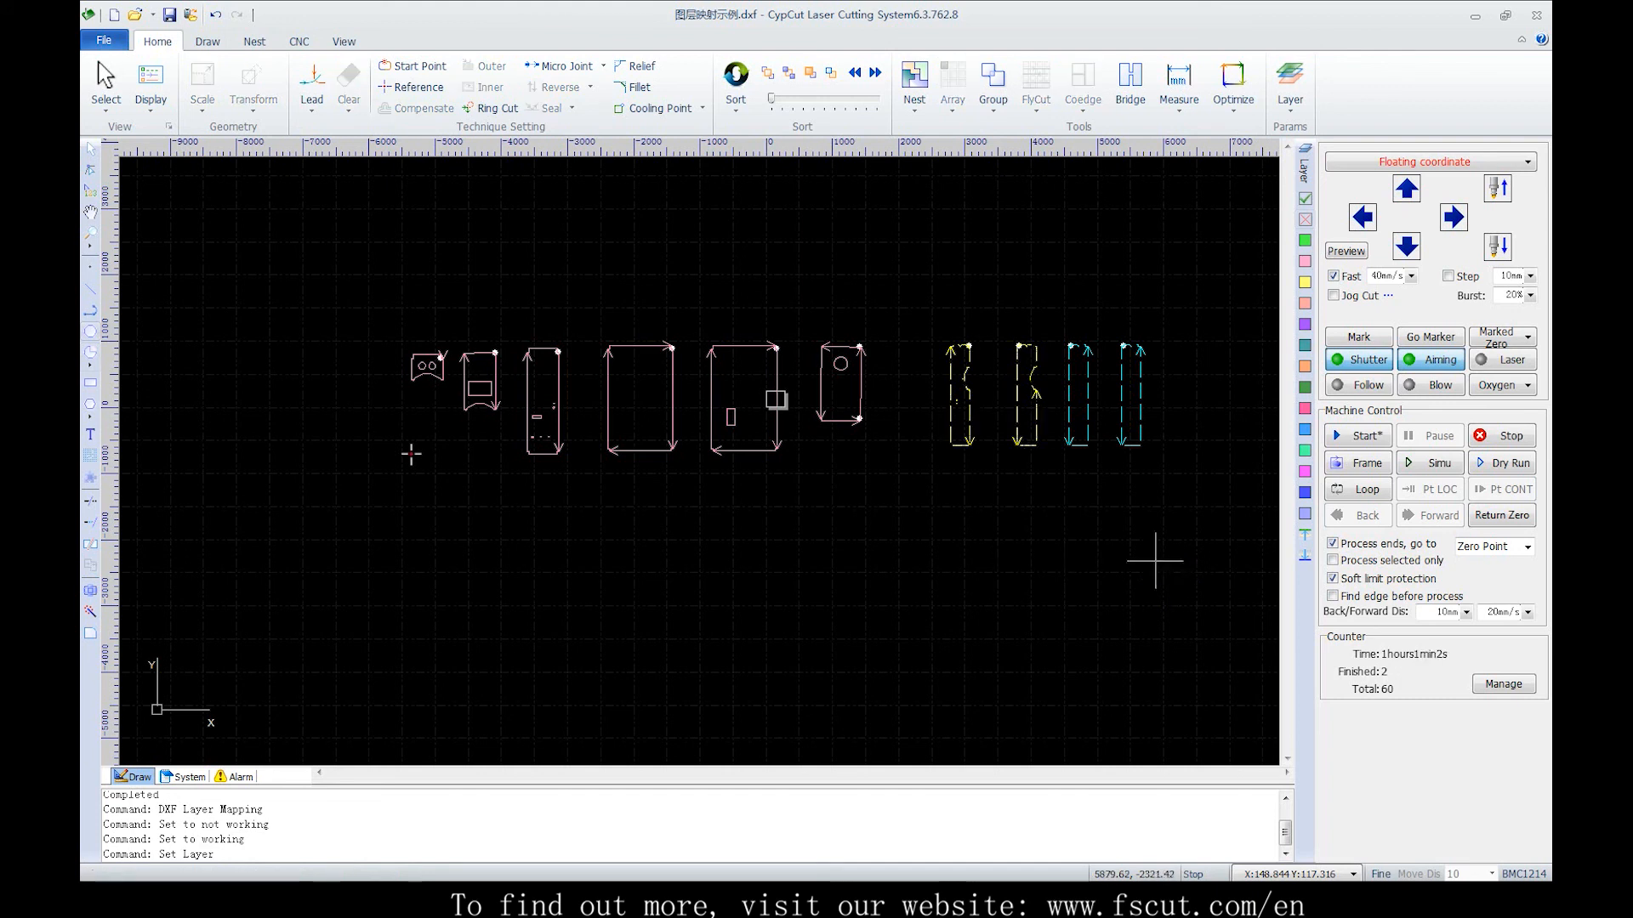